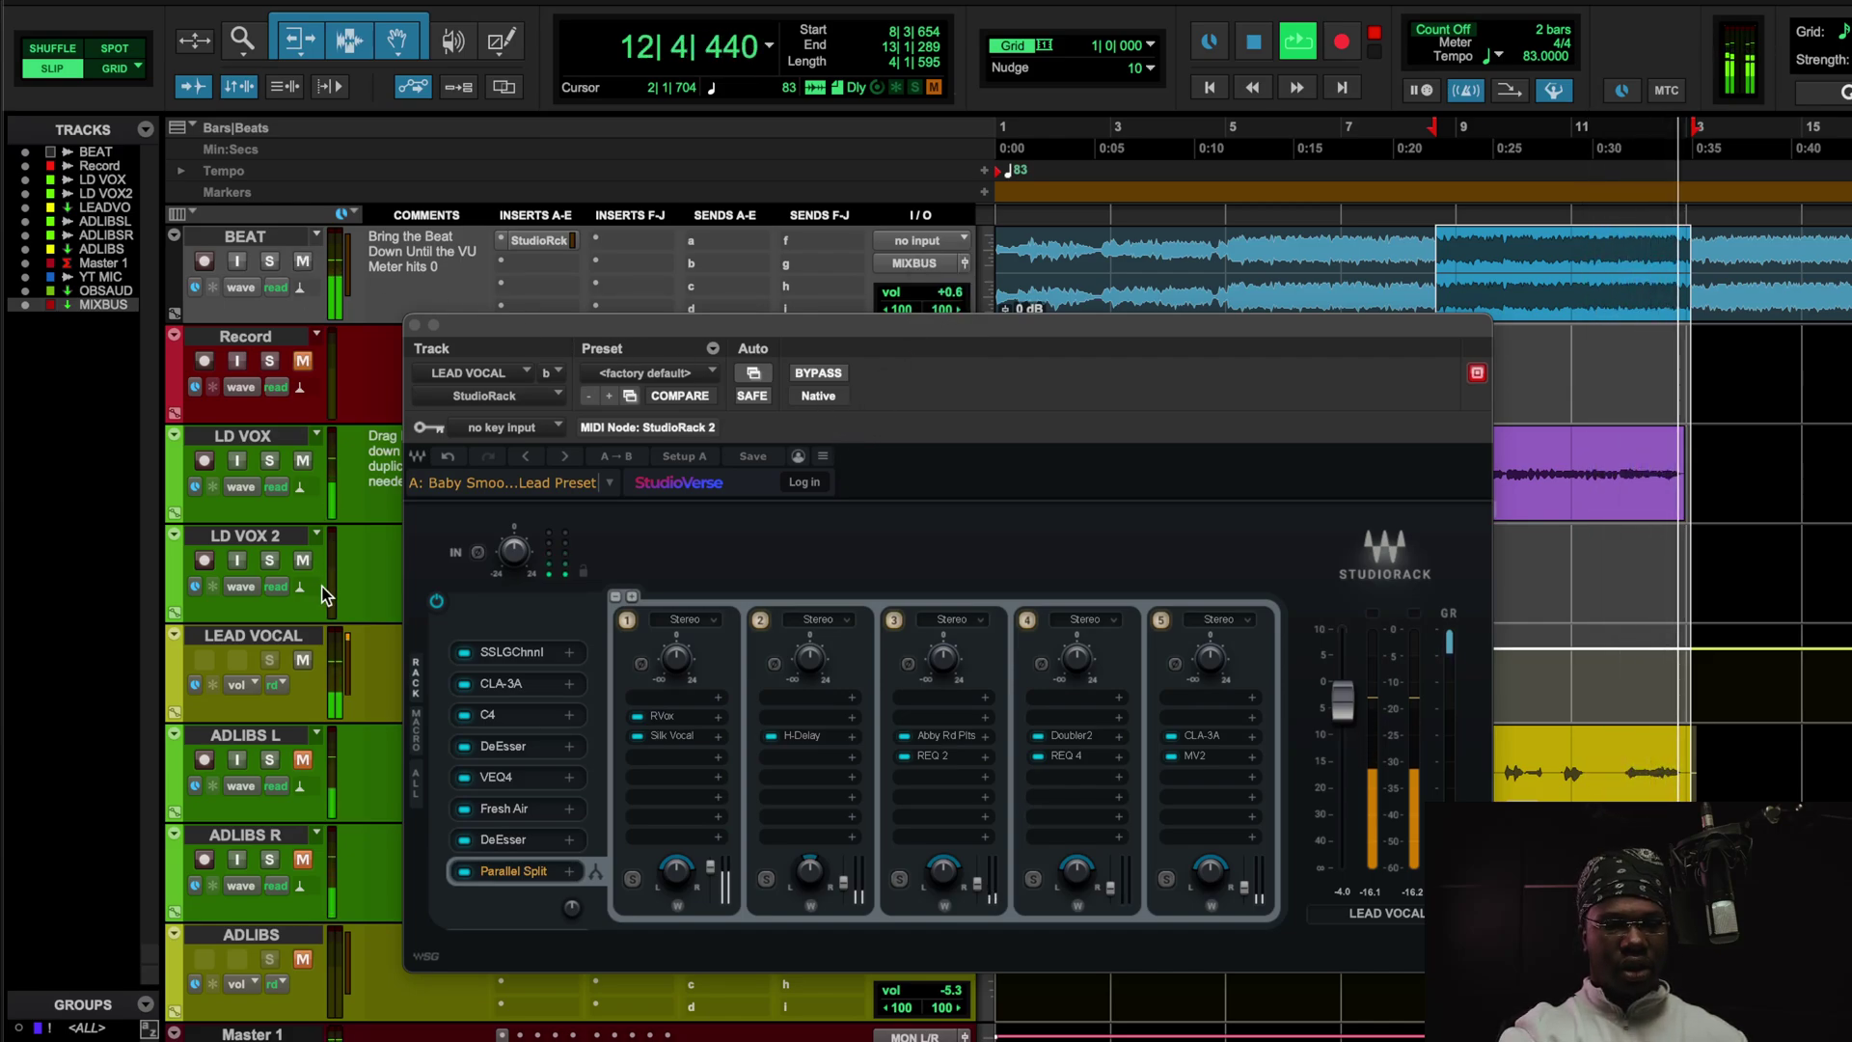
Audition the loop with the BEAT and LEAD VOCAL tracks muted in turn, leaving only BEAT muted, and stop playback
click(303, 262)
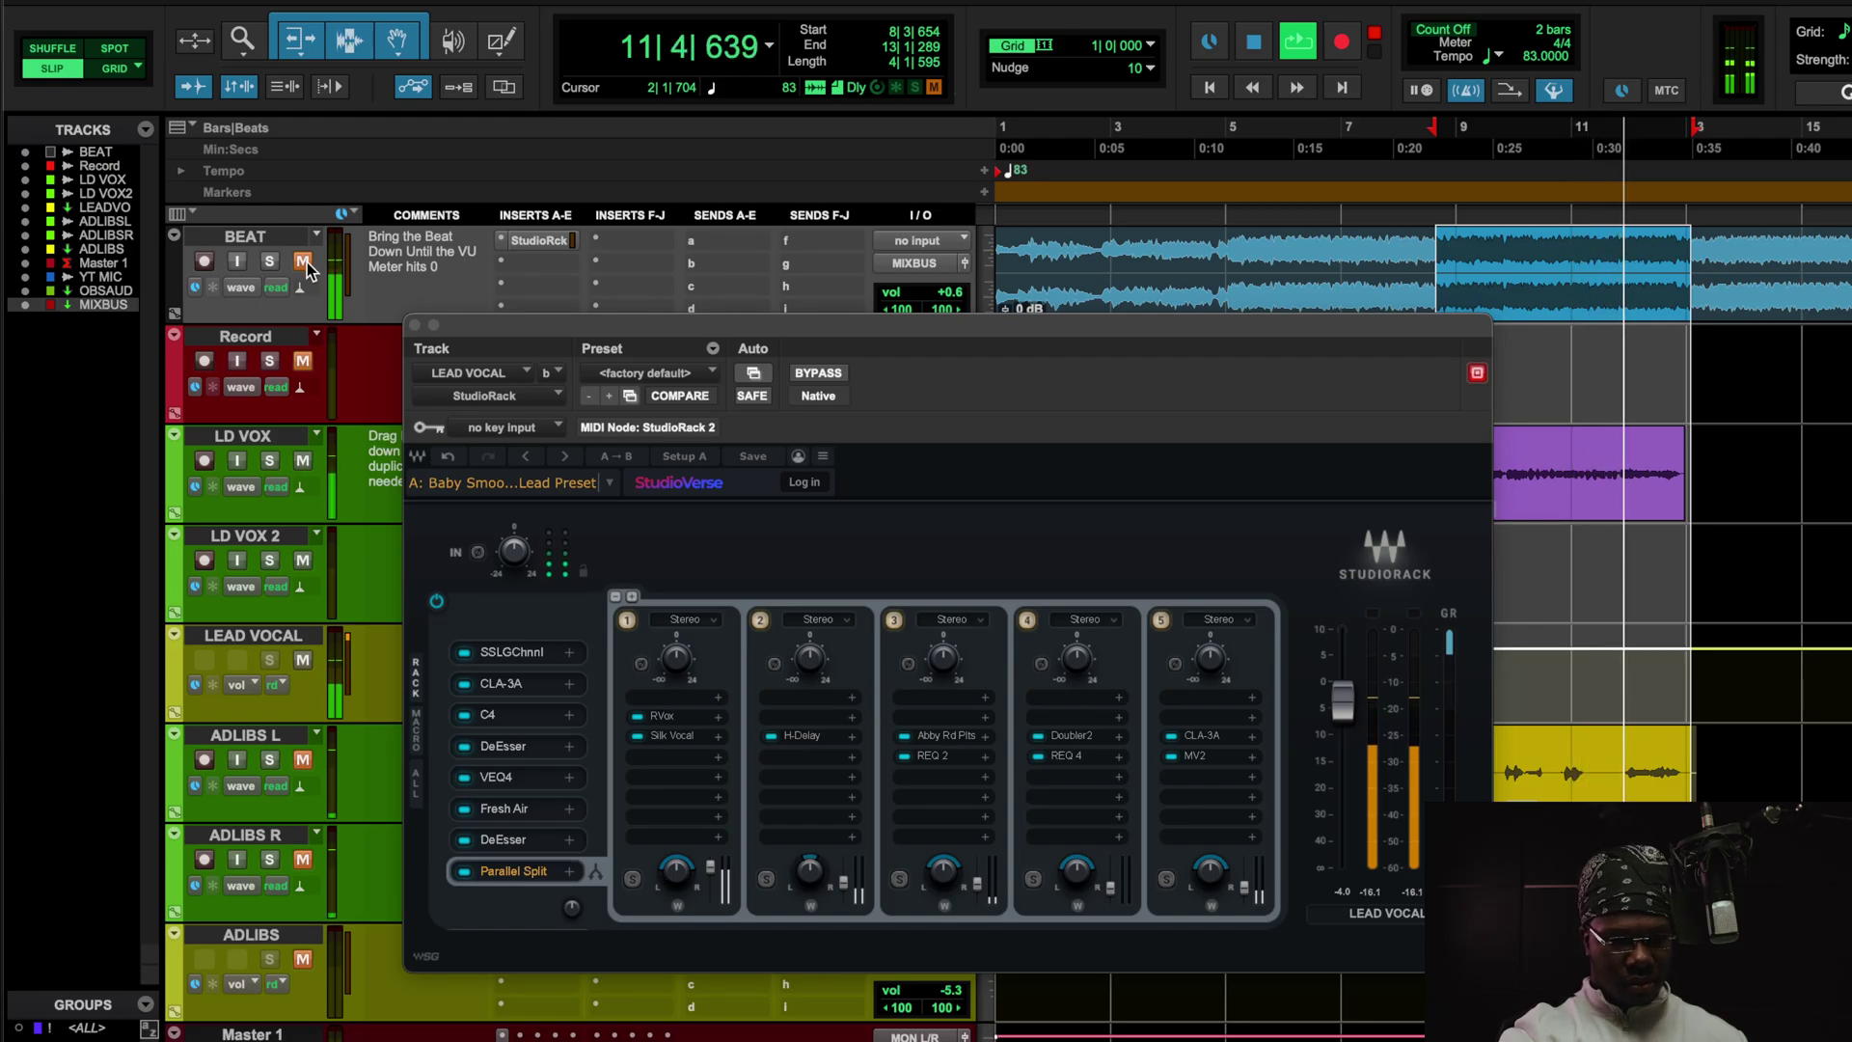
click(303, 260)
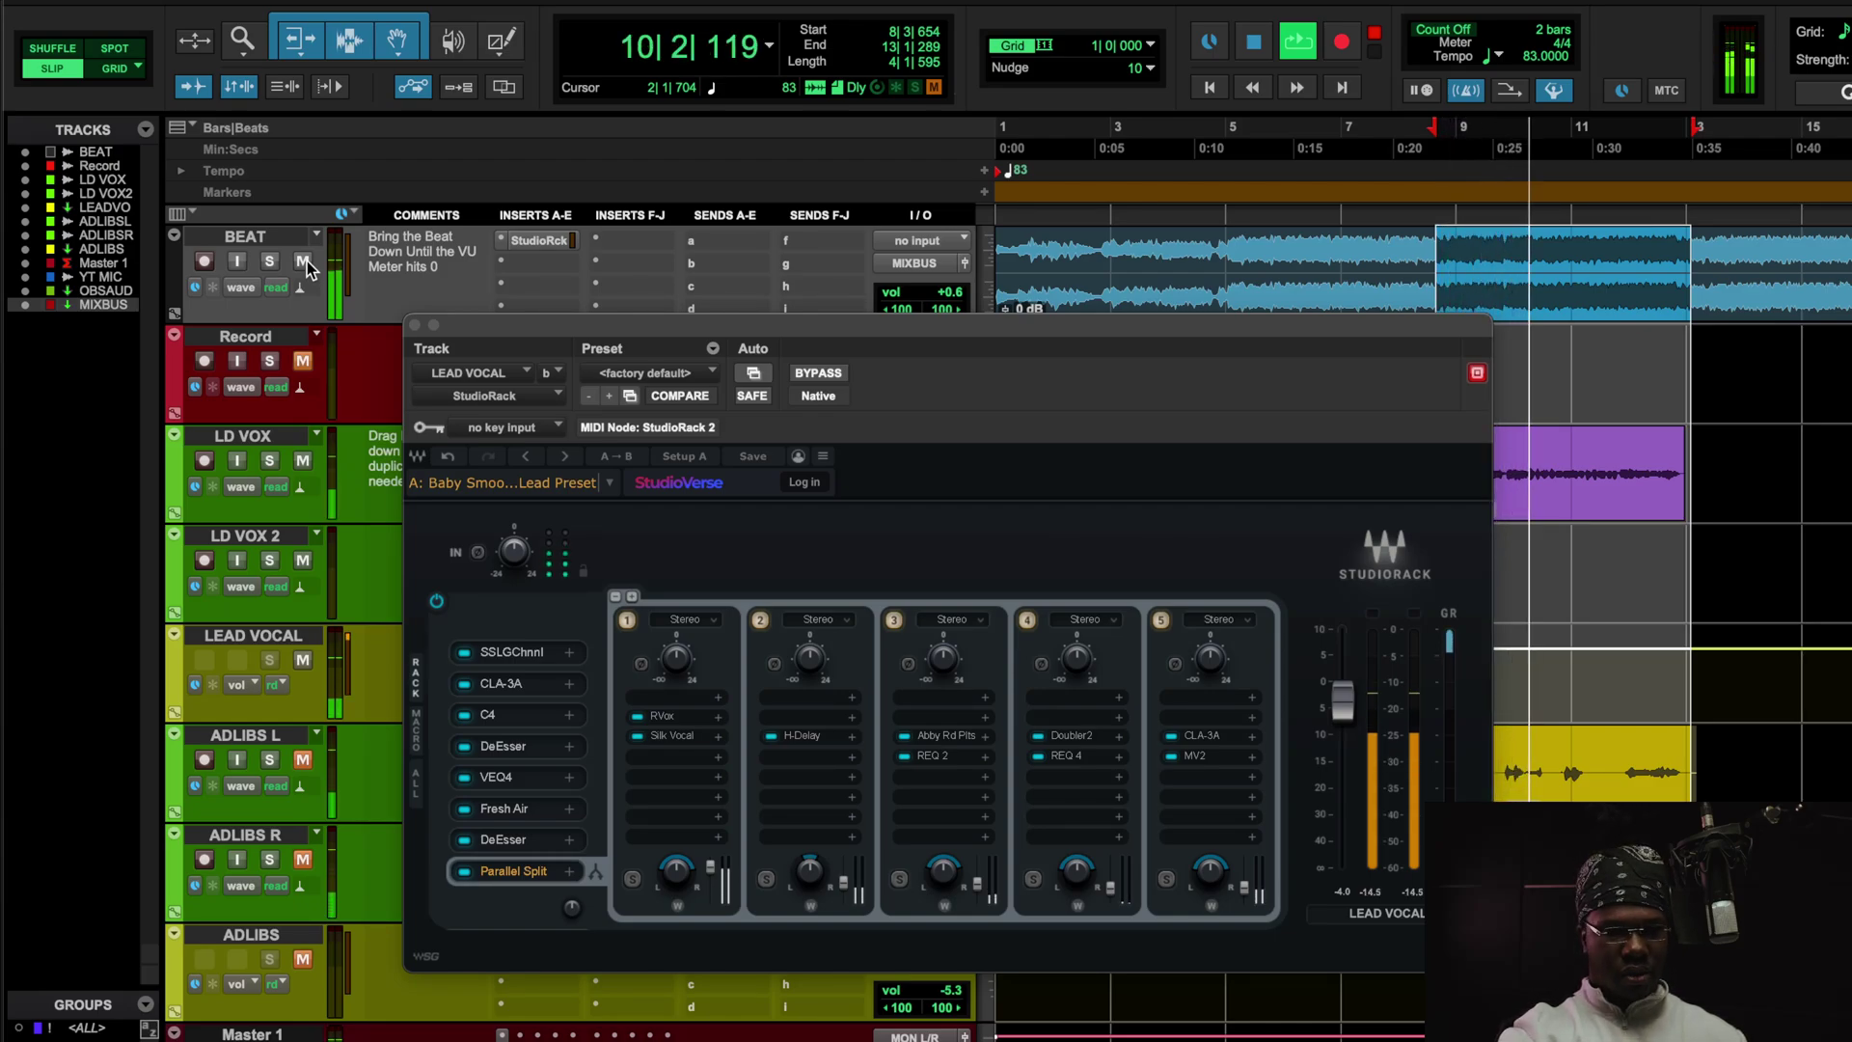
click(300, 665)
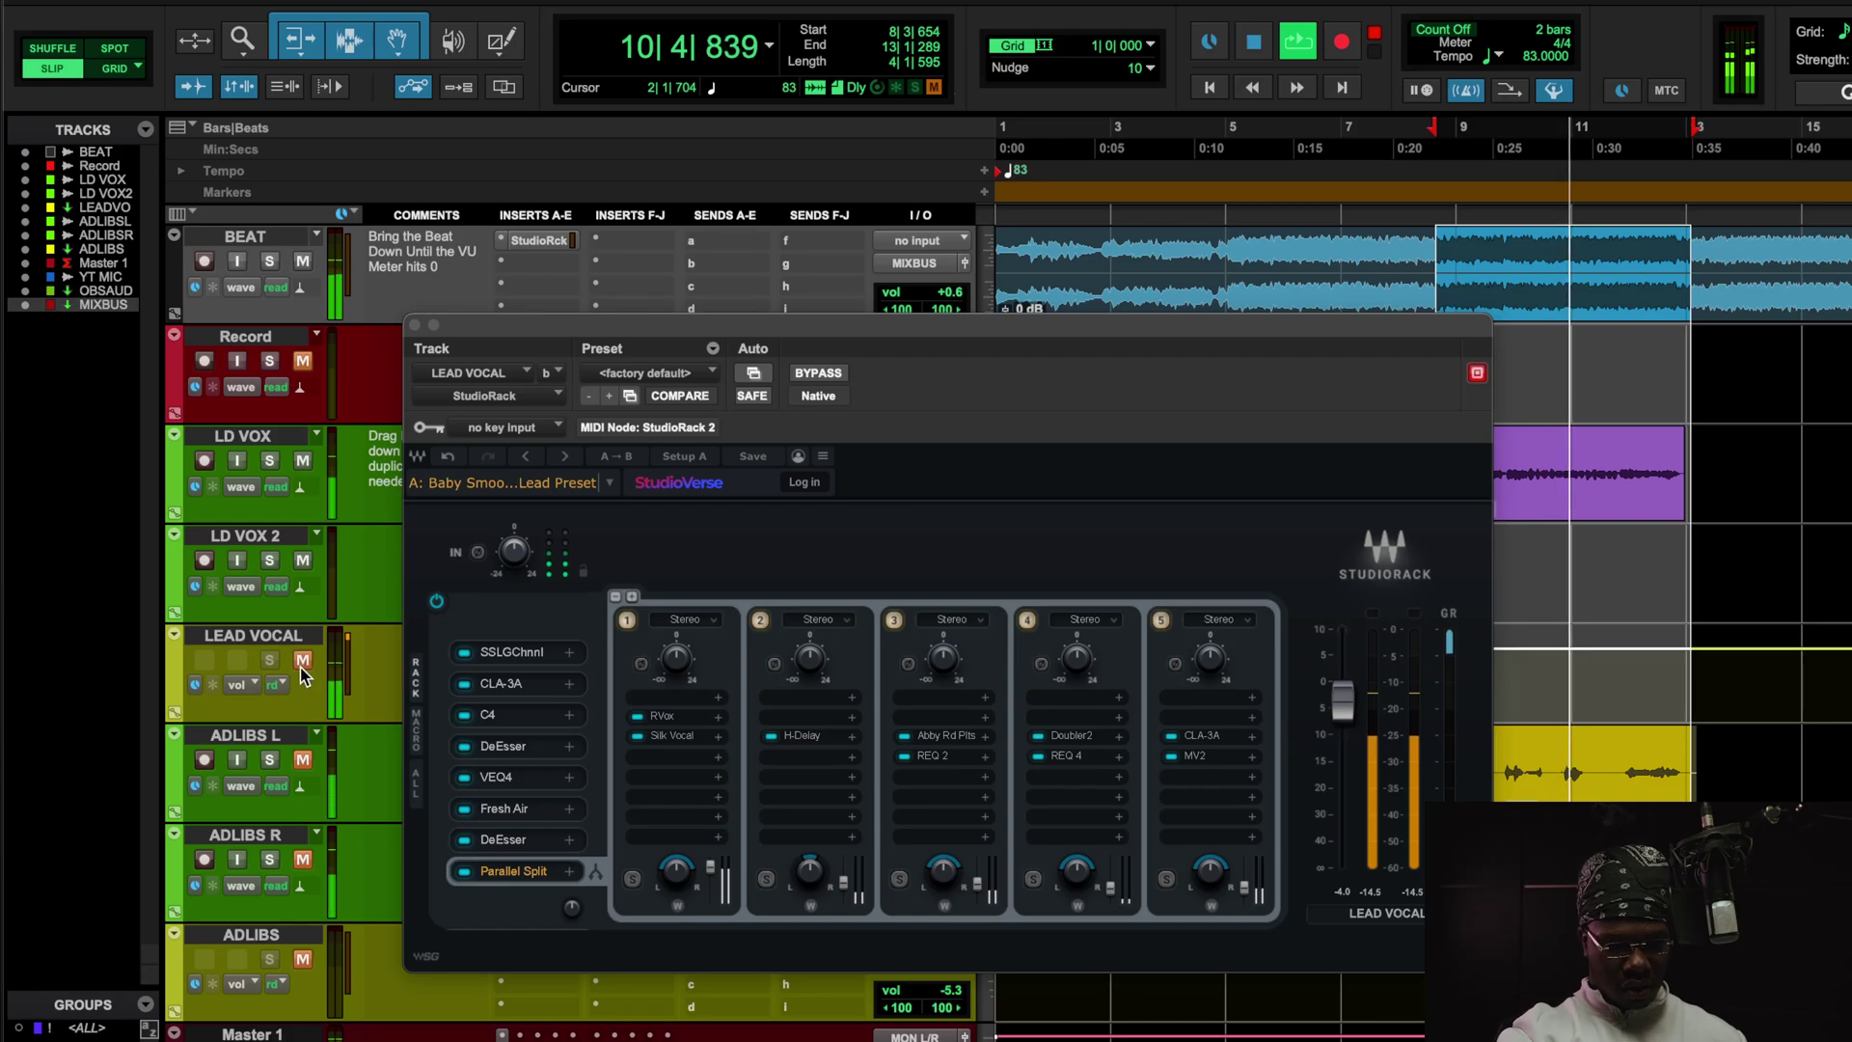
click(300, 662)
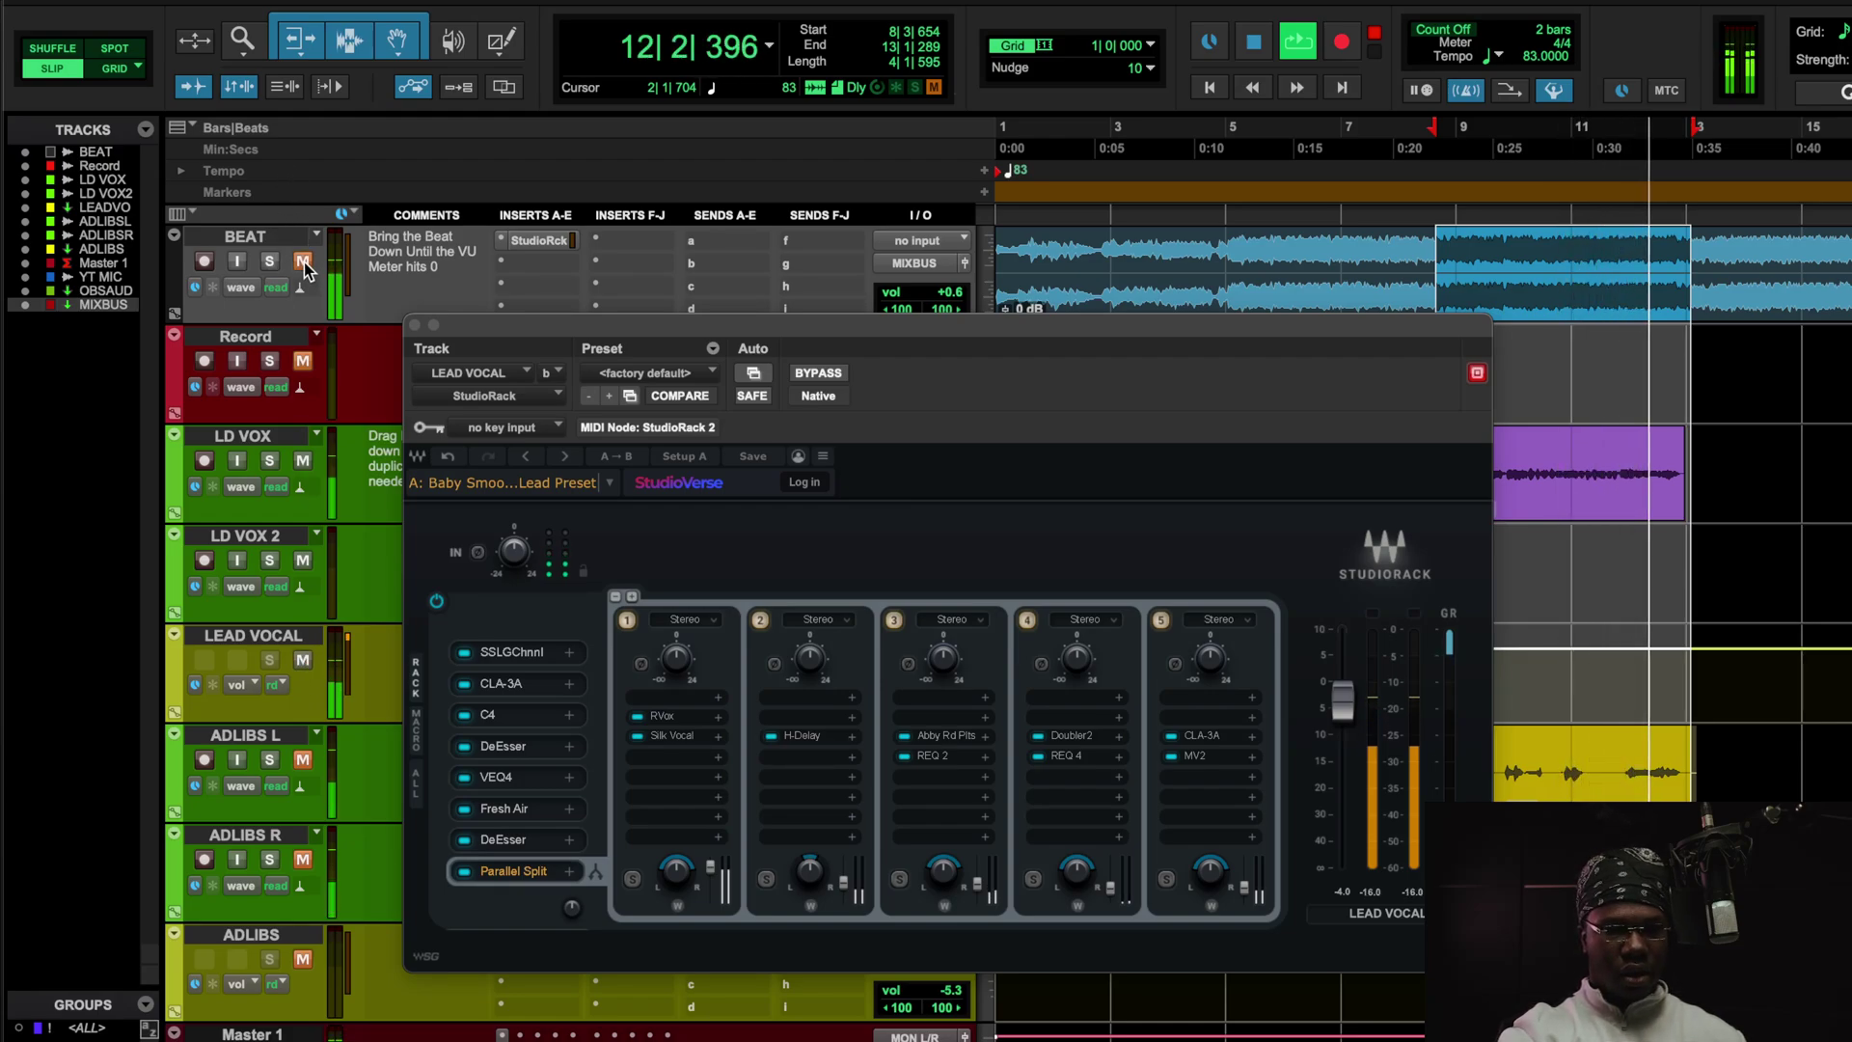
key(space)
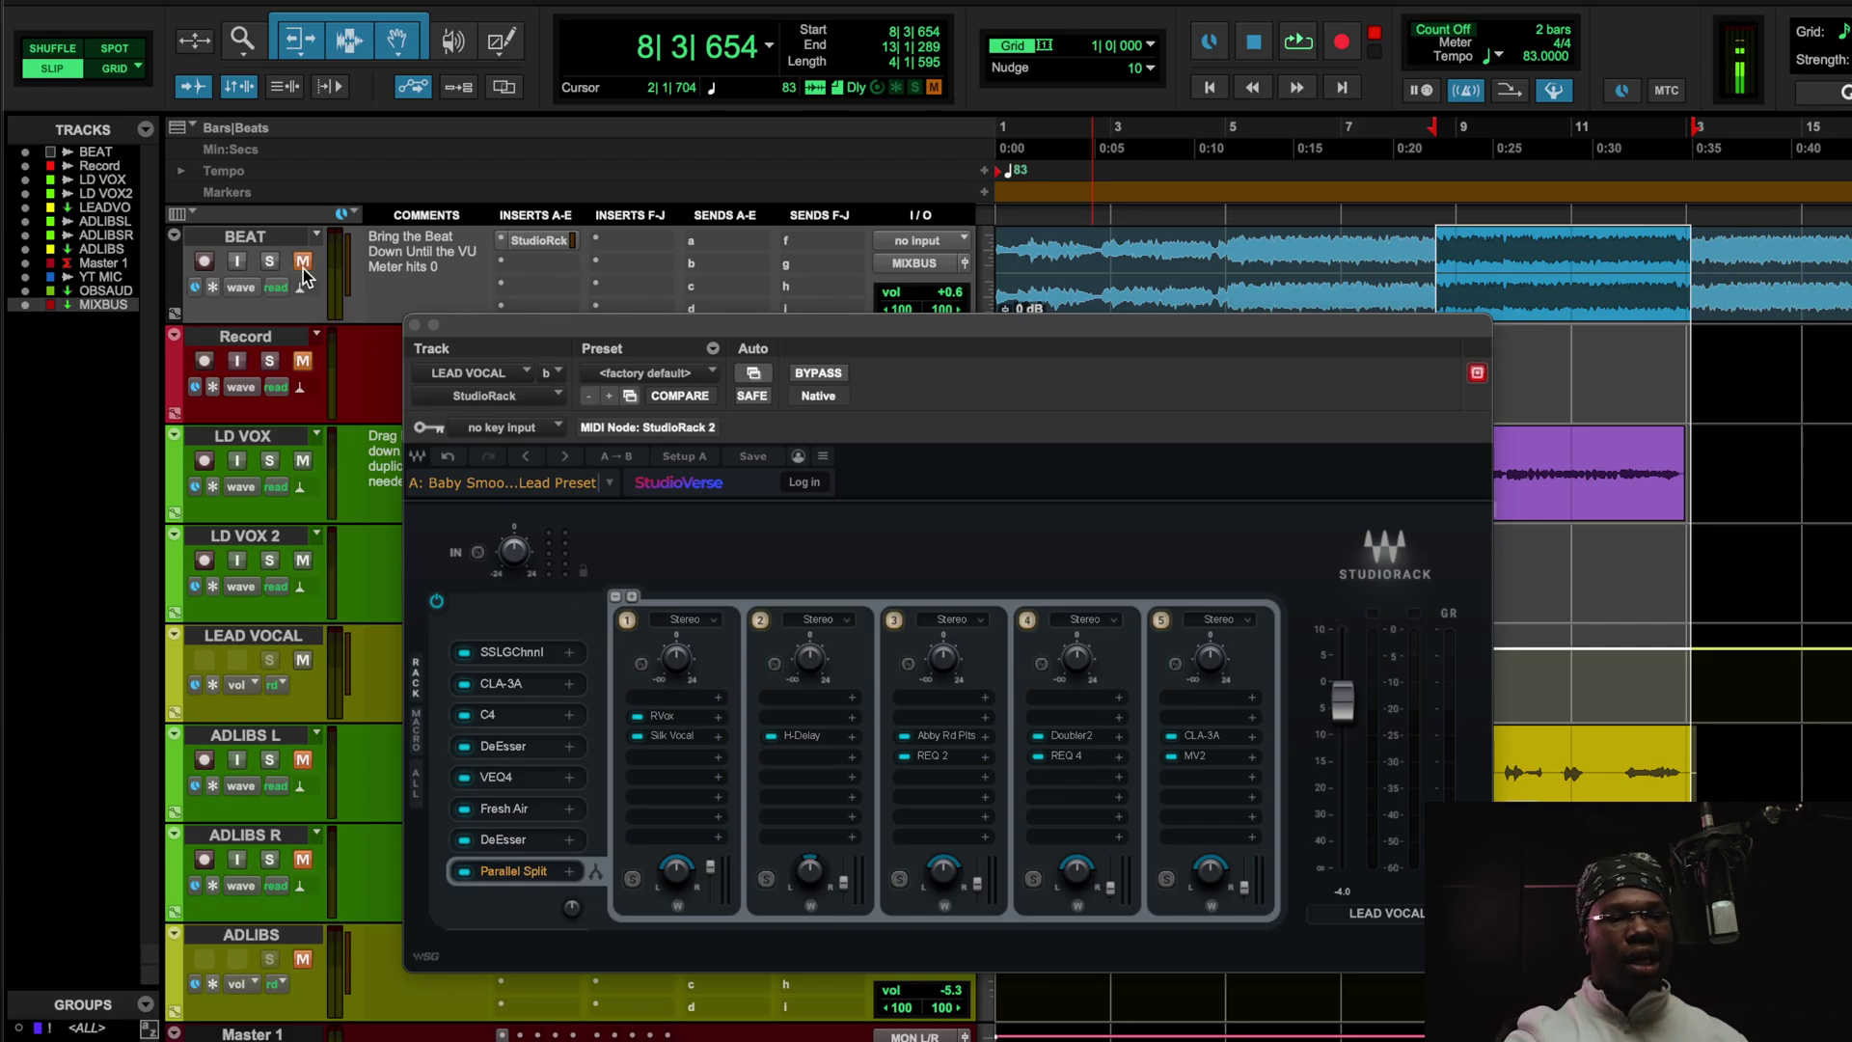
Play the looped vocal and compare it with the LEAD VOCAL StudioRack insert bypassed and active
key(space)
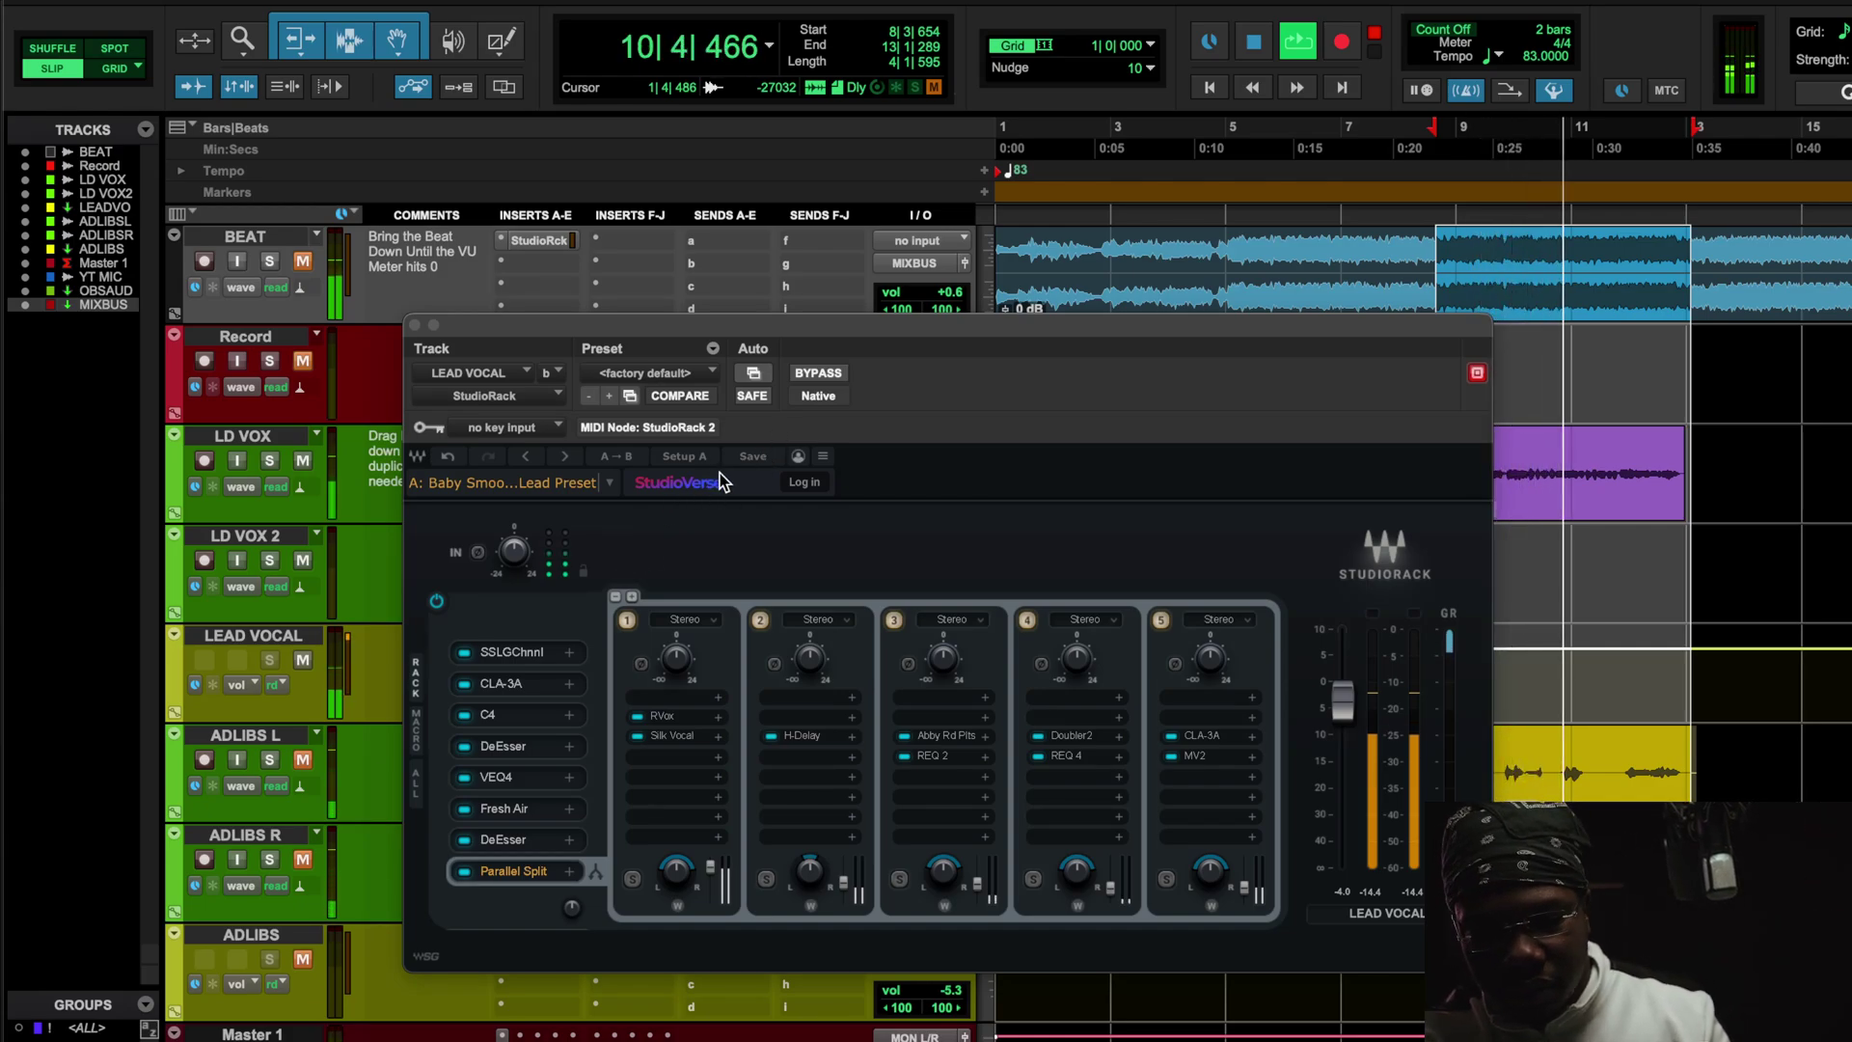
click(818, 373)
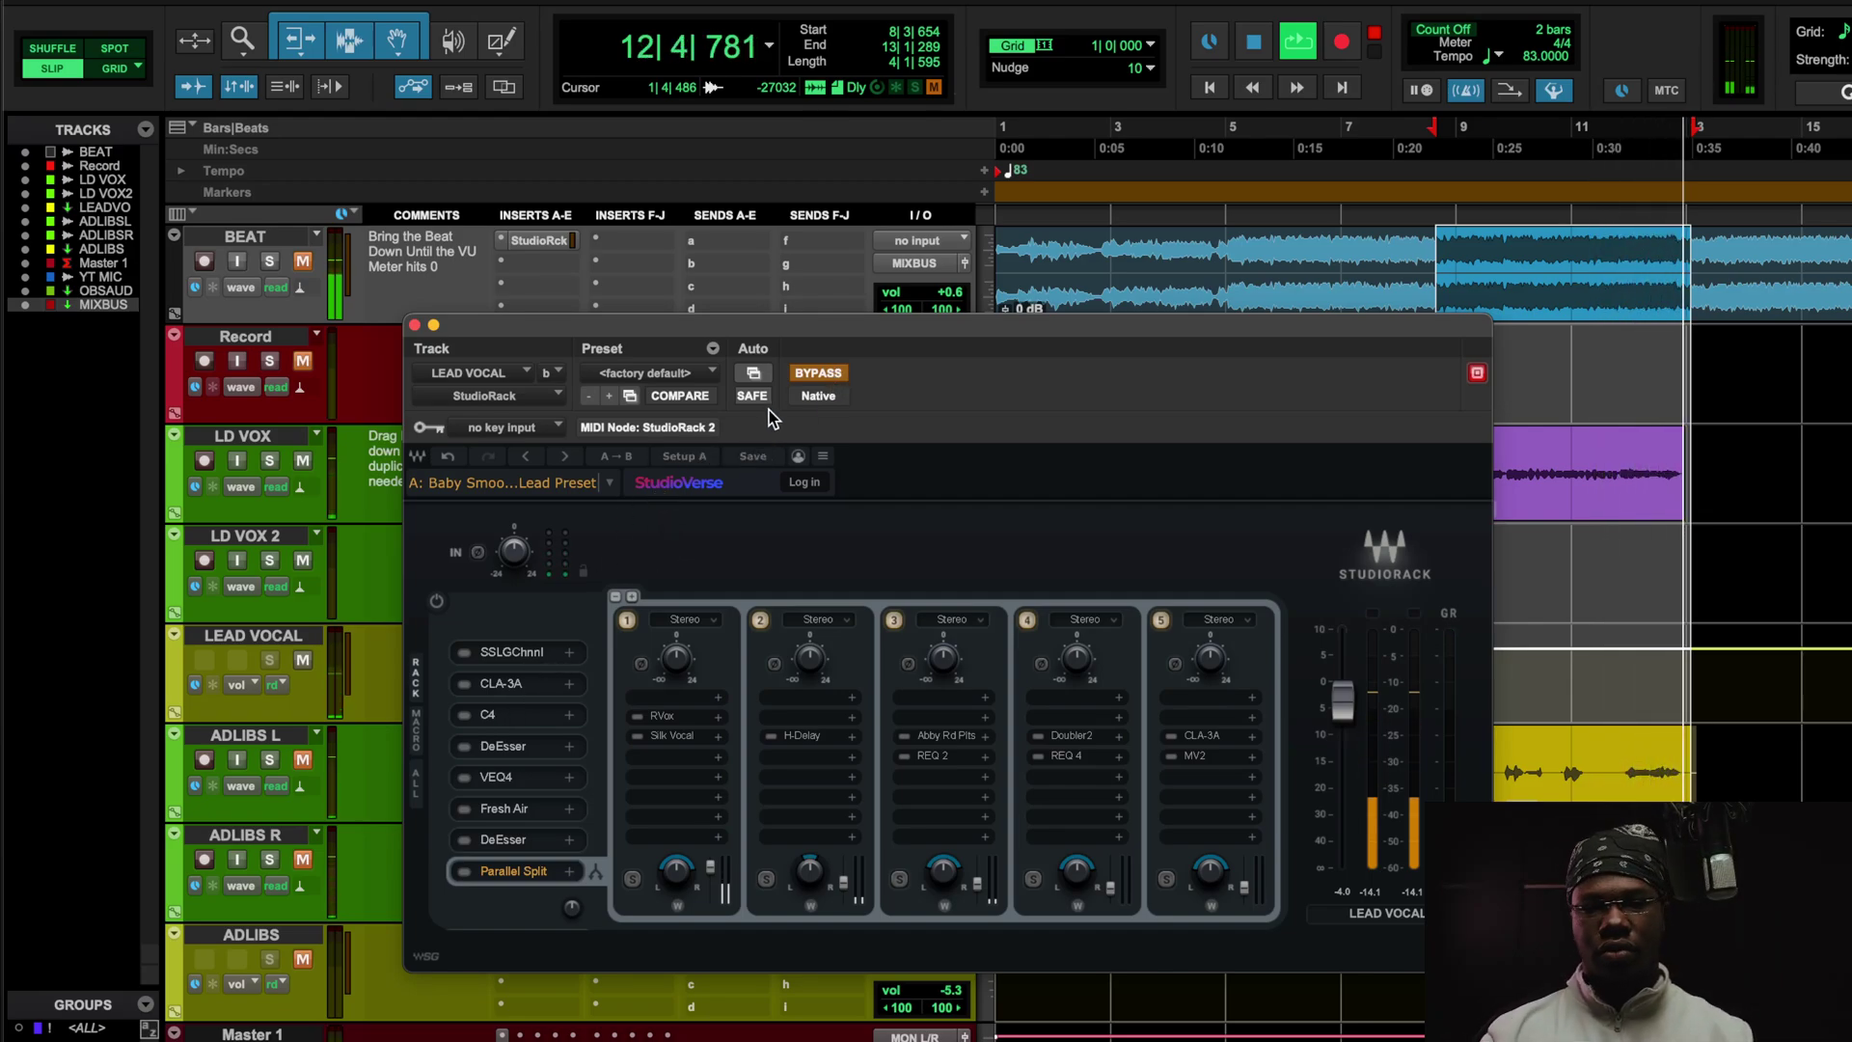
click(818, 373)
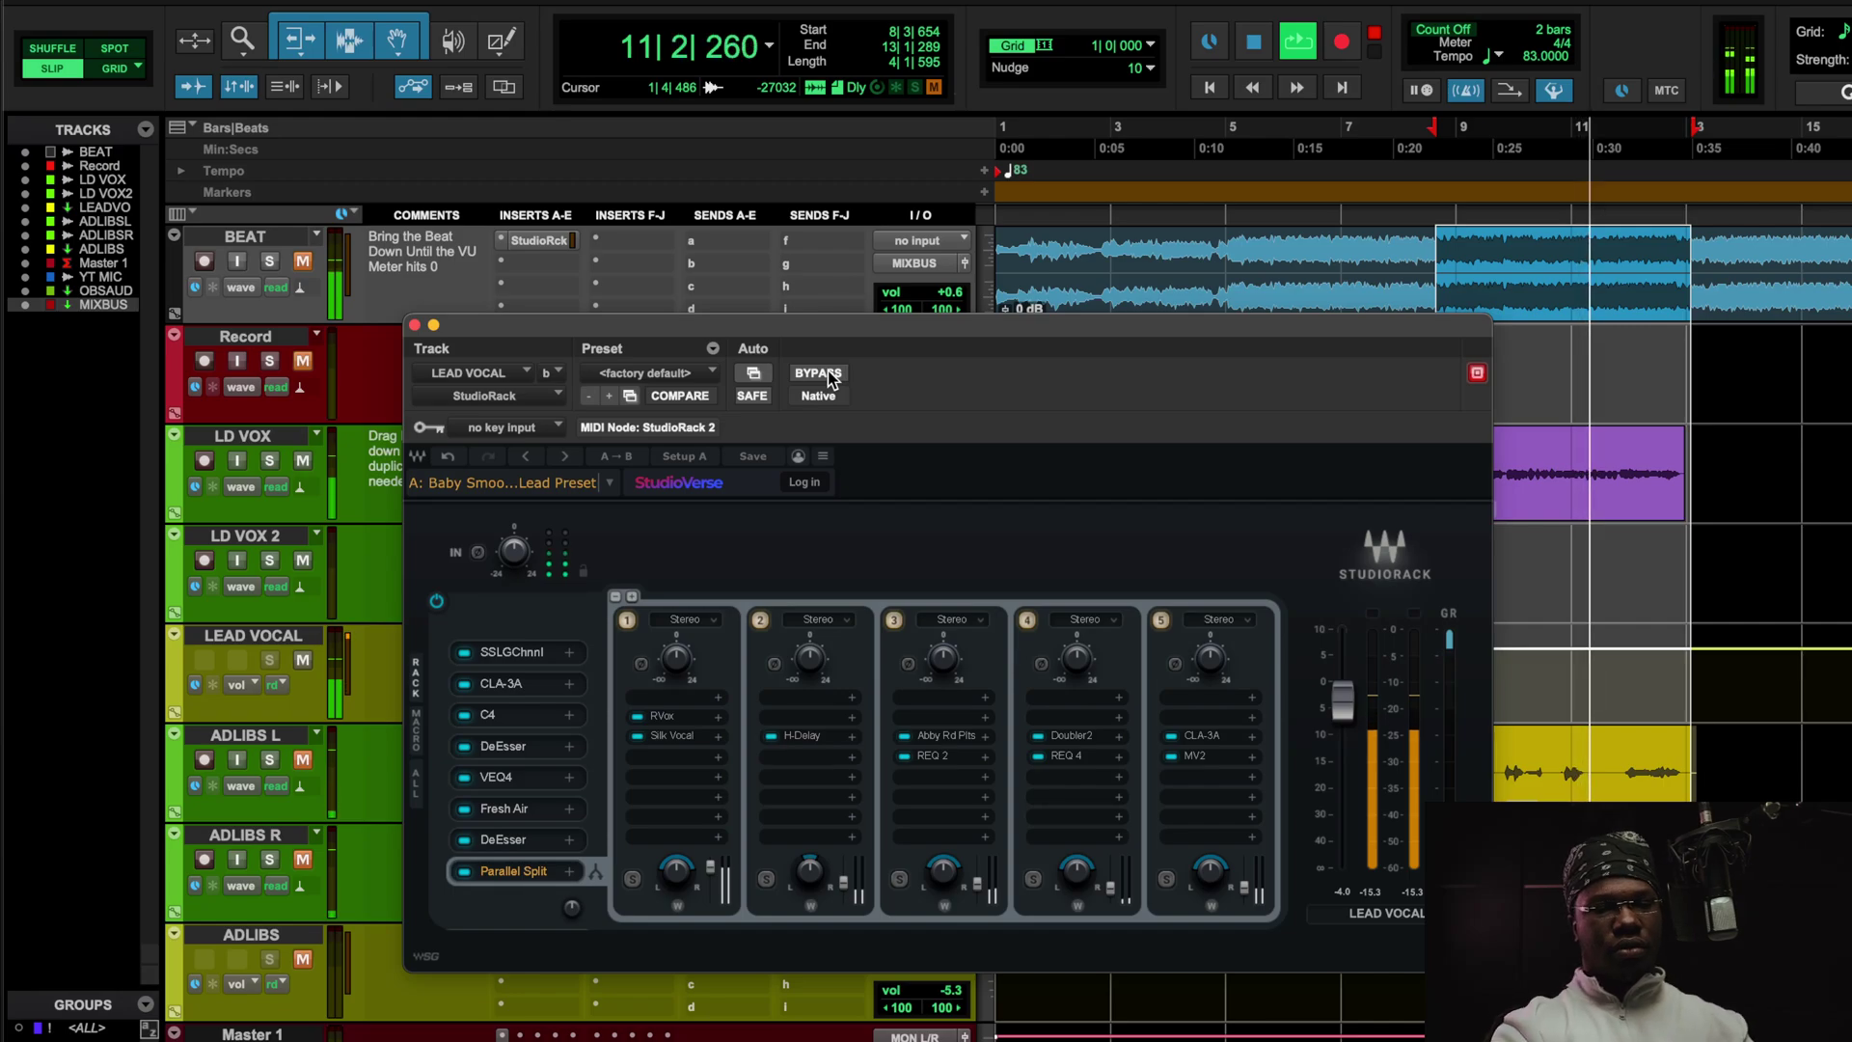
key(space)
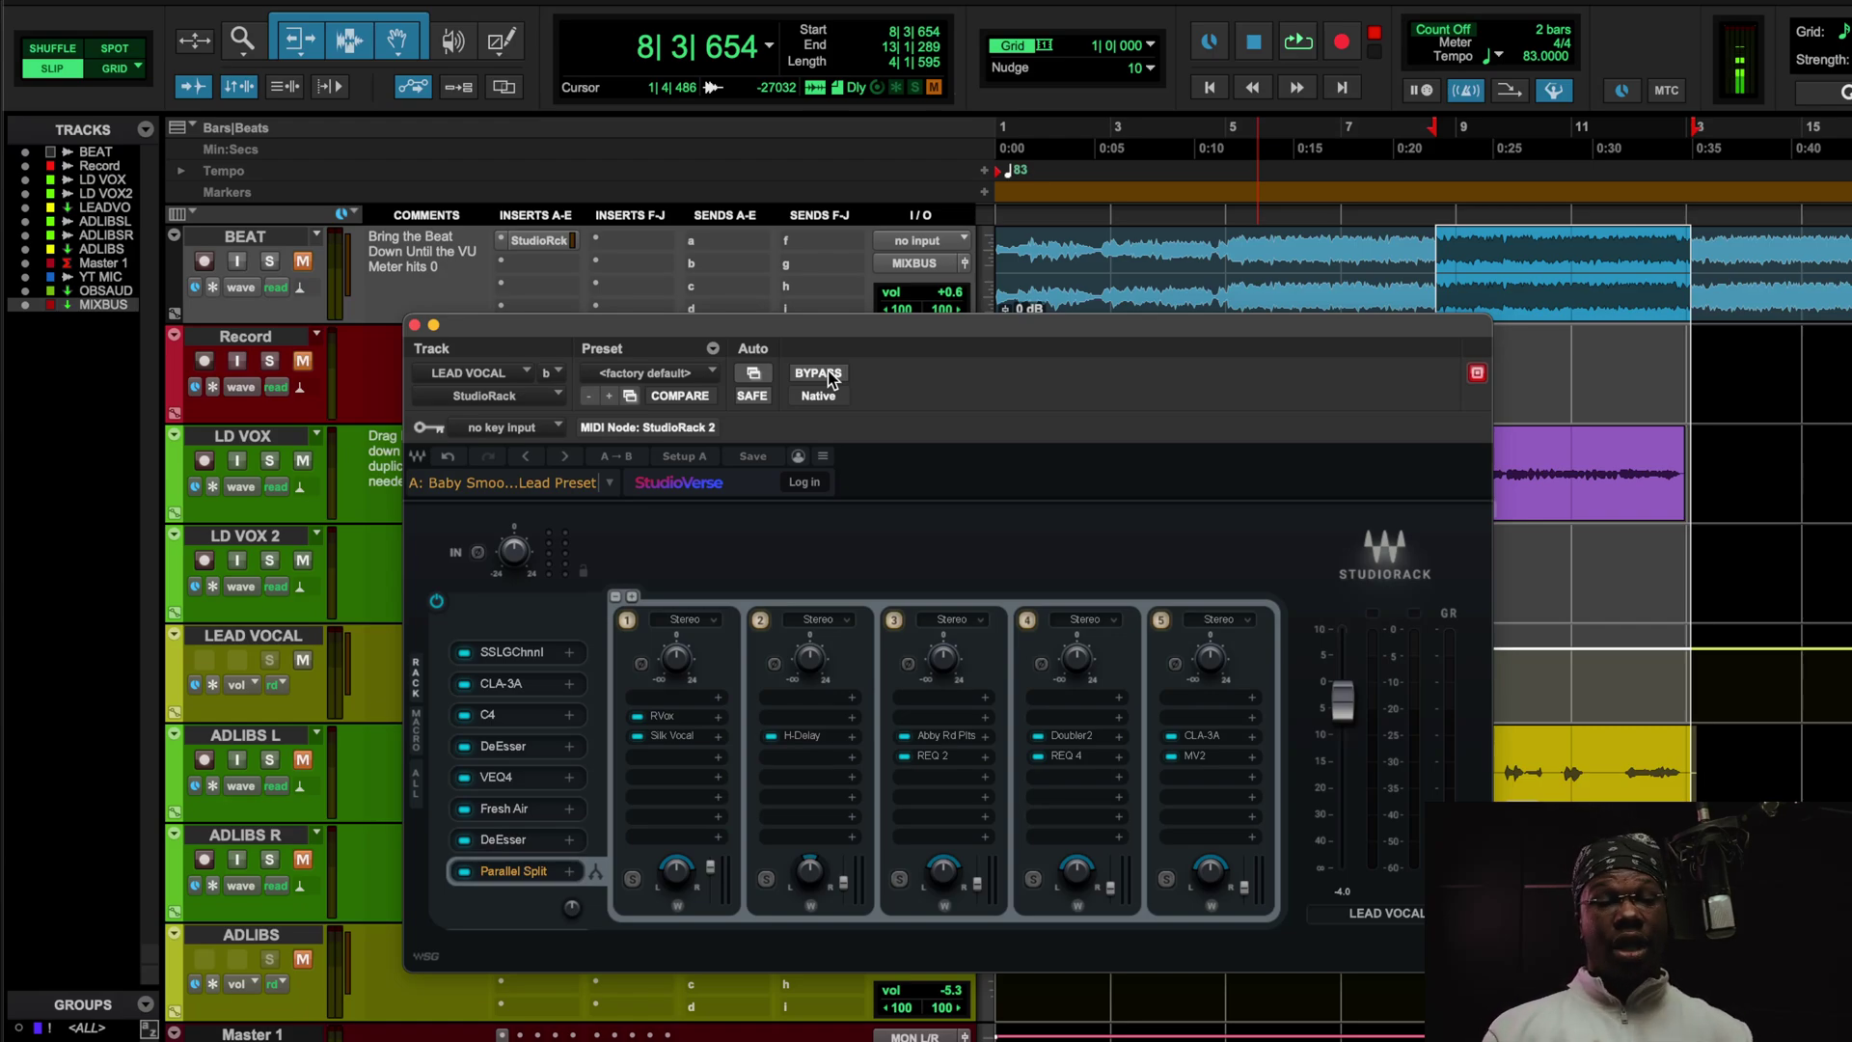
Open the SSLGChannel in the lead vocal rack and compare the vocal with it switched off and on during playback
click(519, 654)
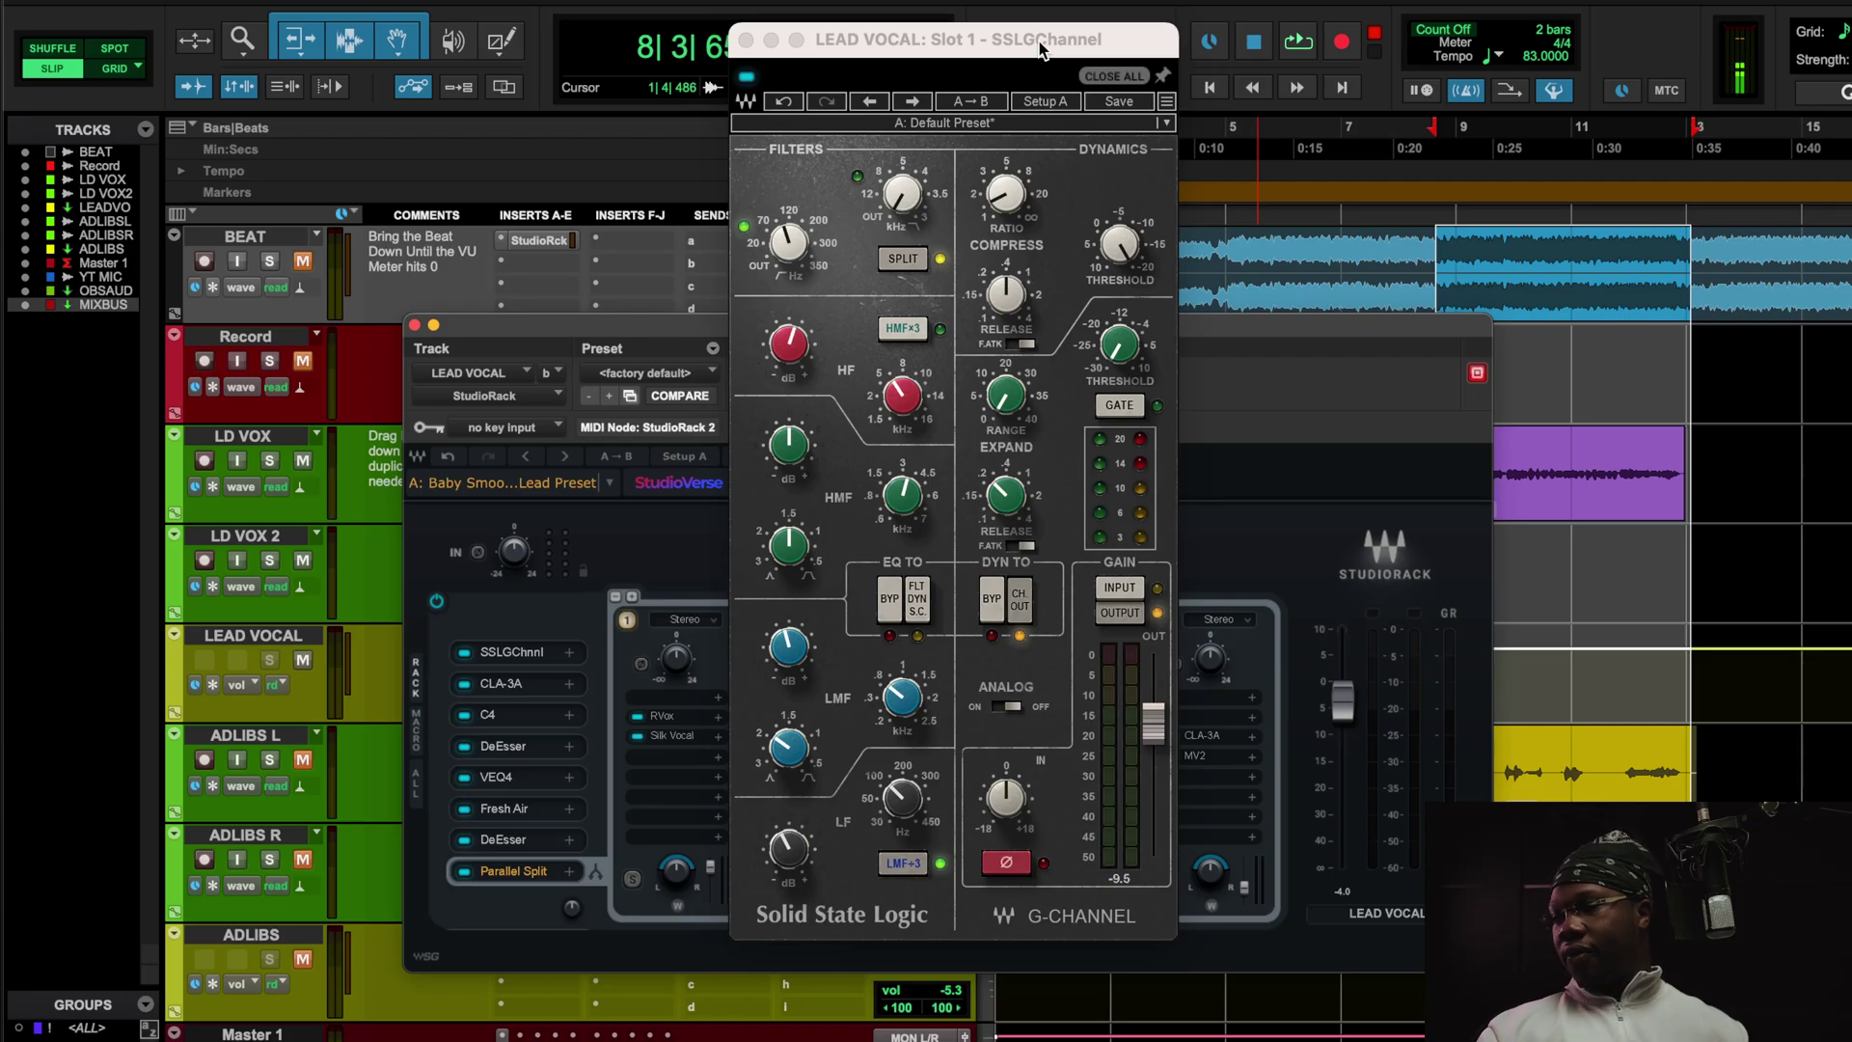
drag(1041, 48, 942, 106)
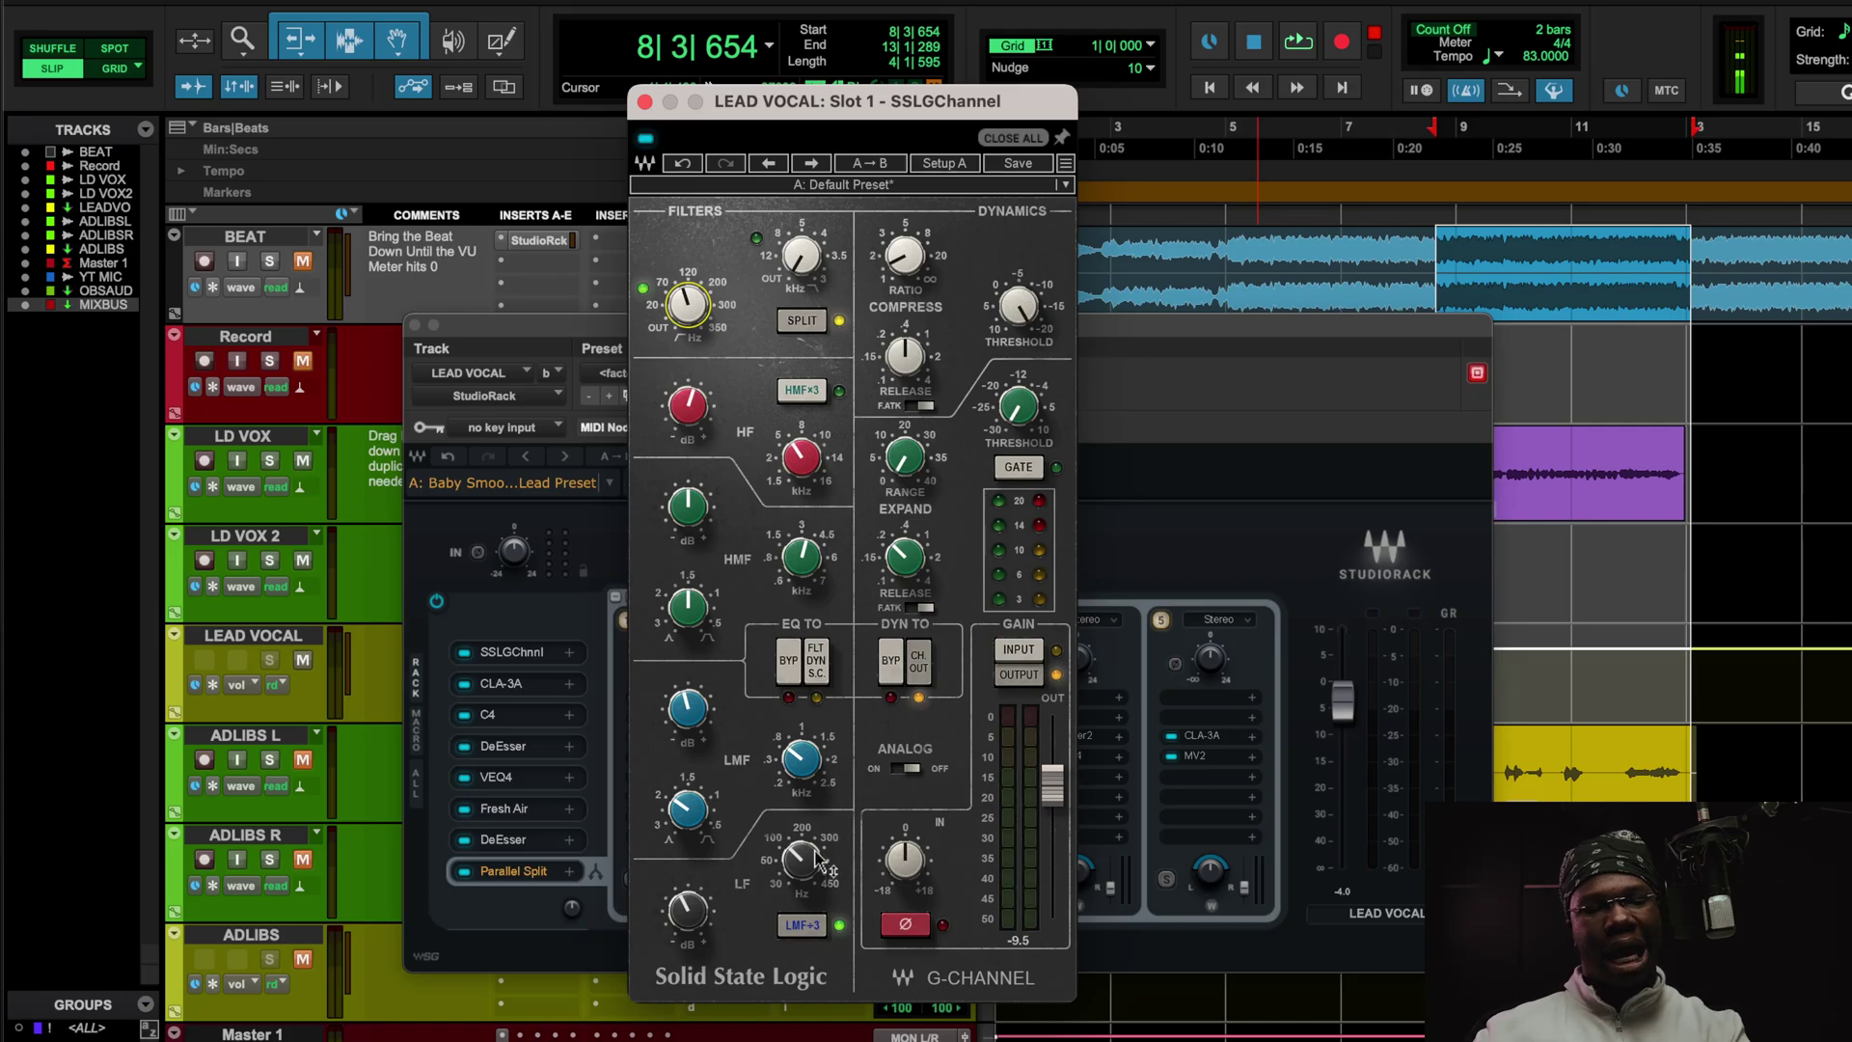
key(space)
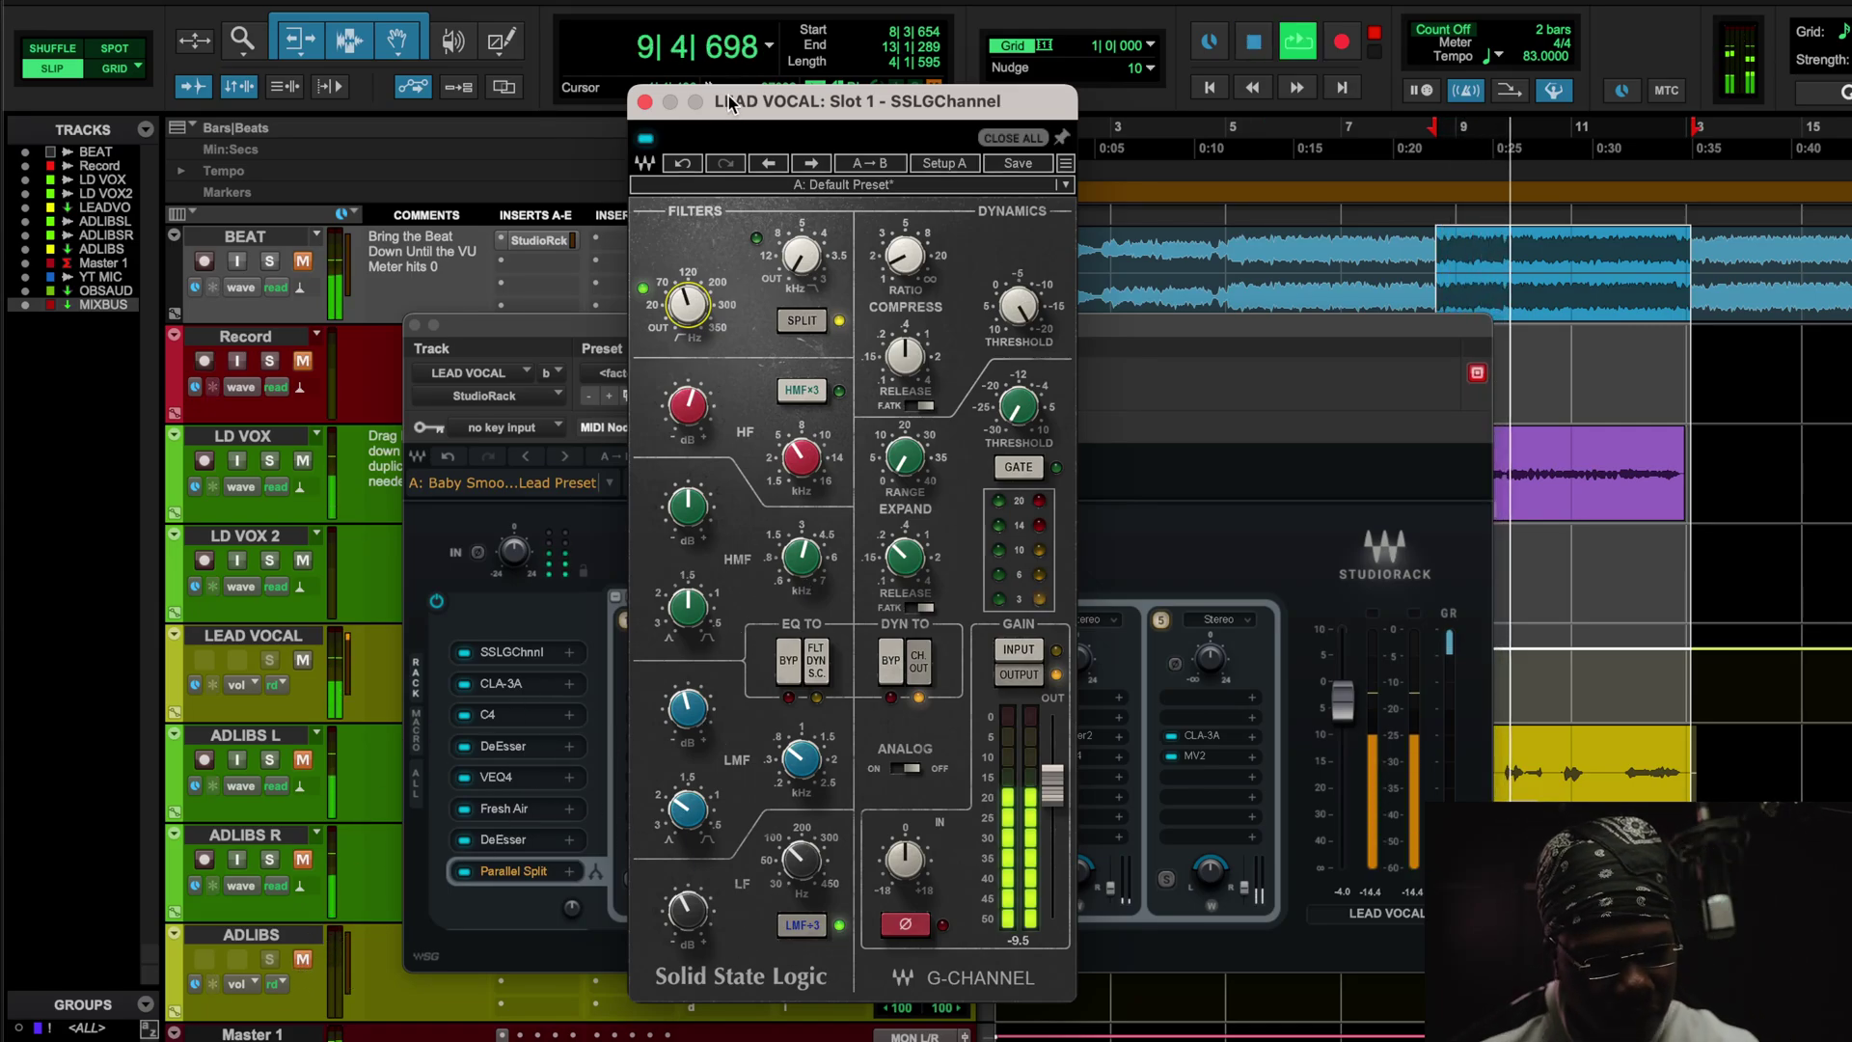
click(646, 137)
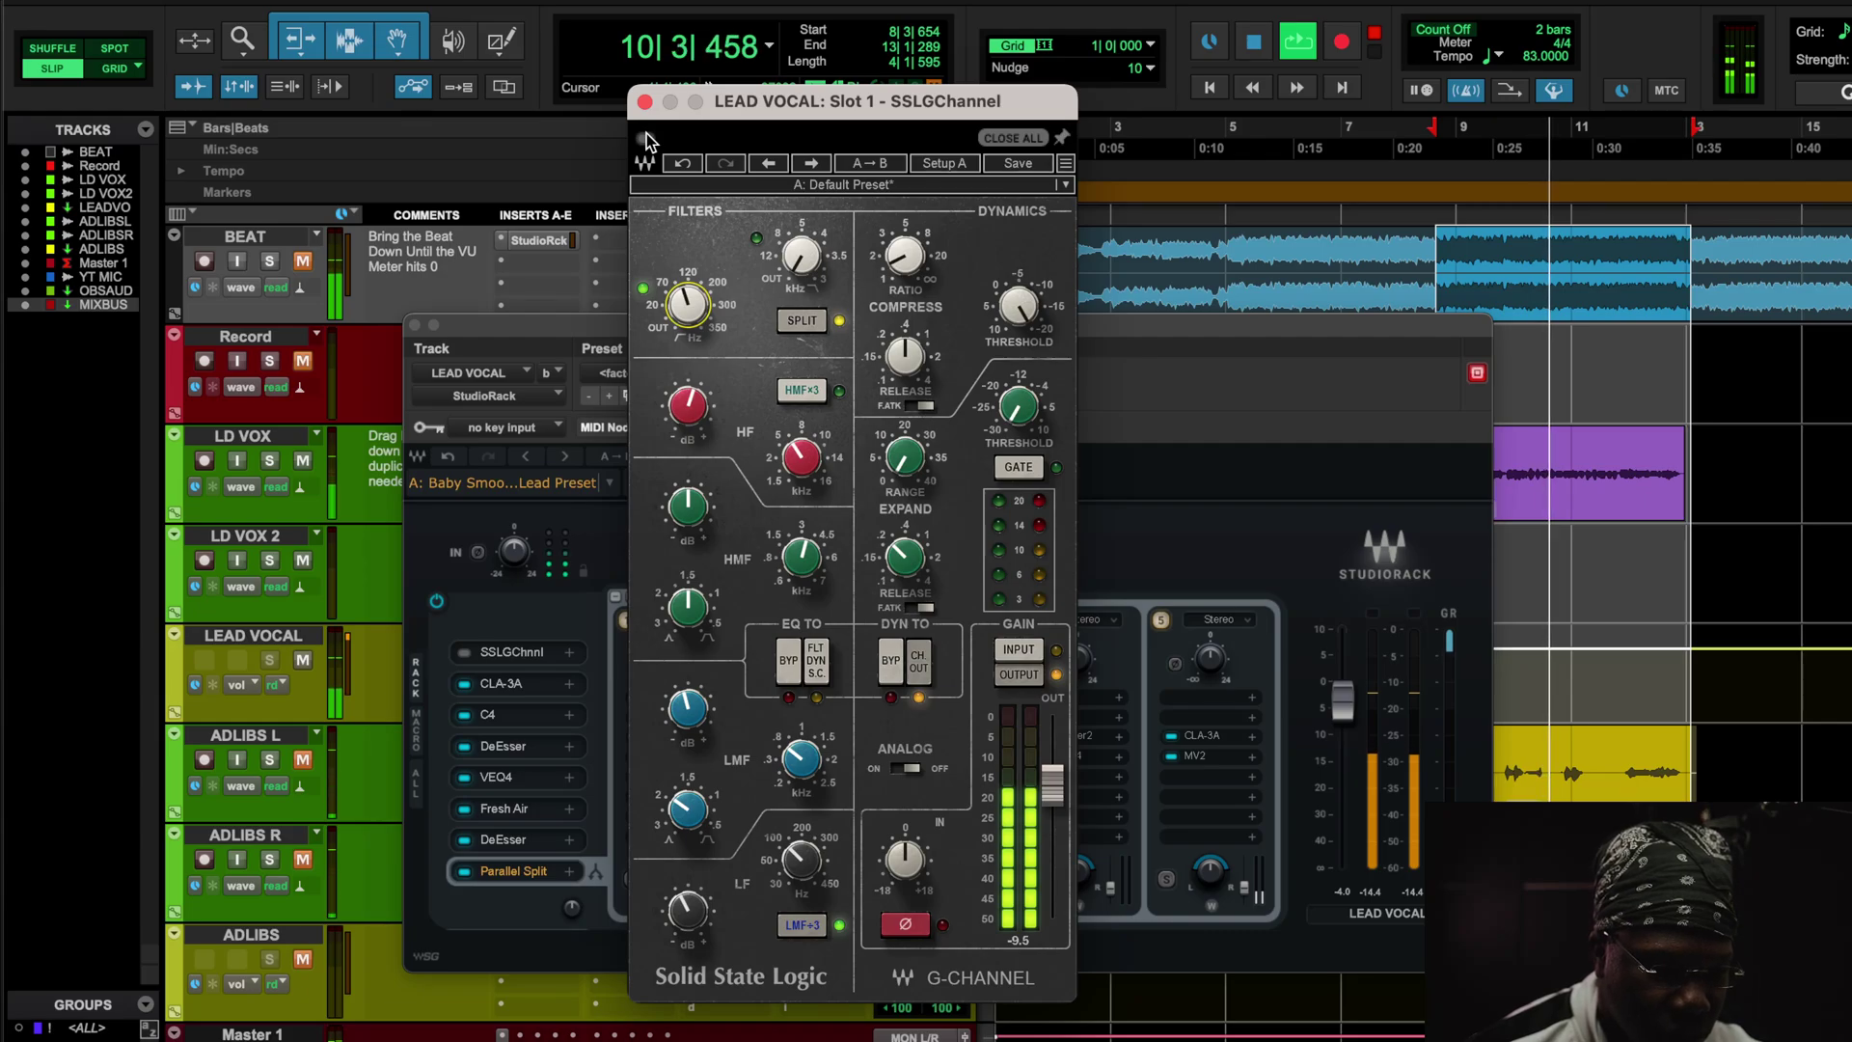
click(646, 138)
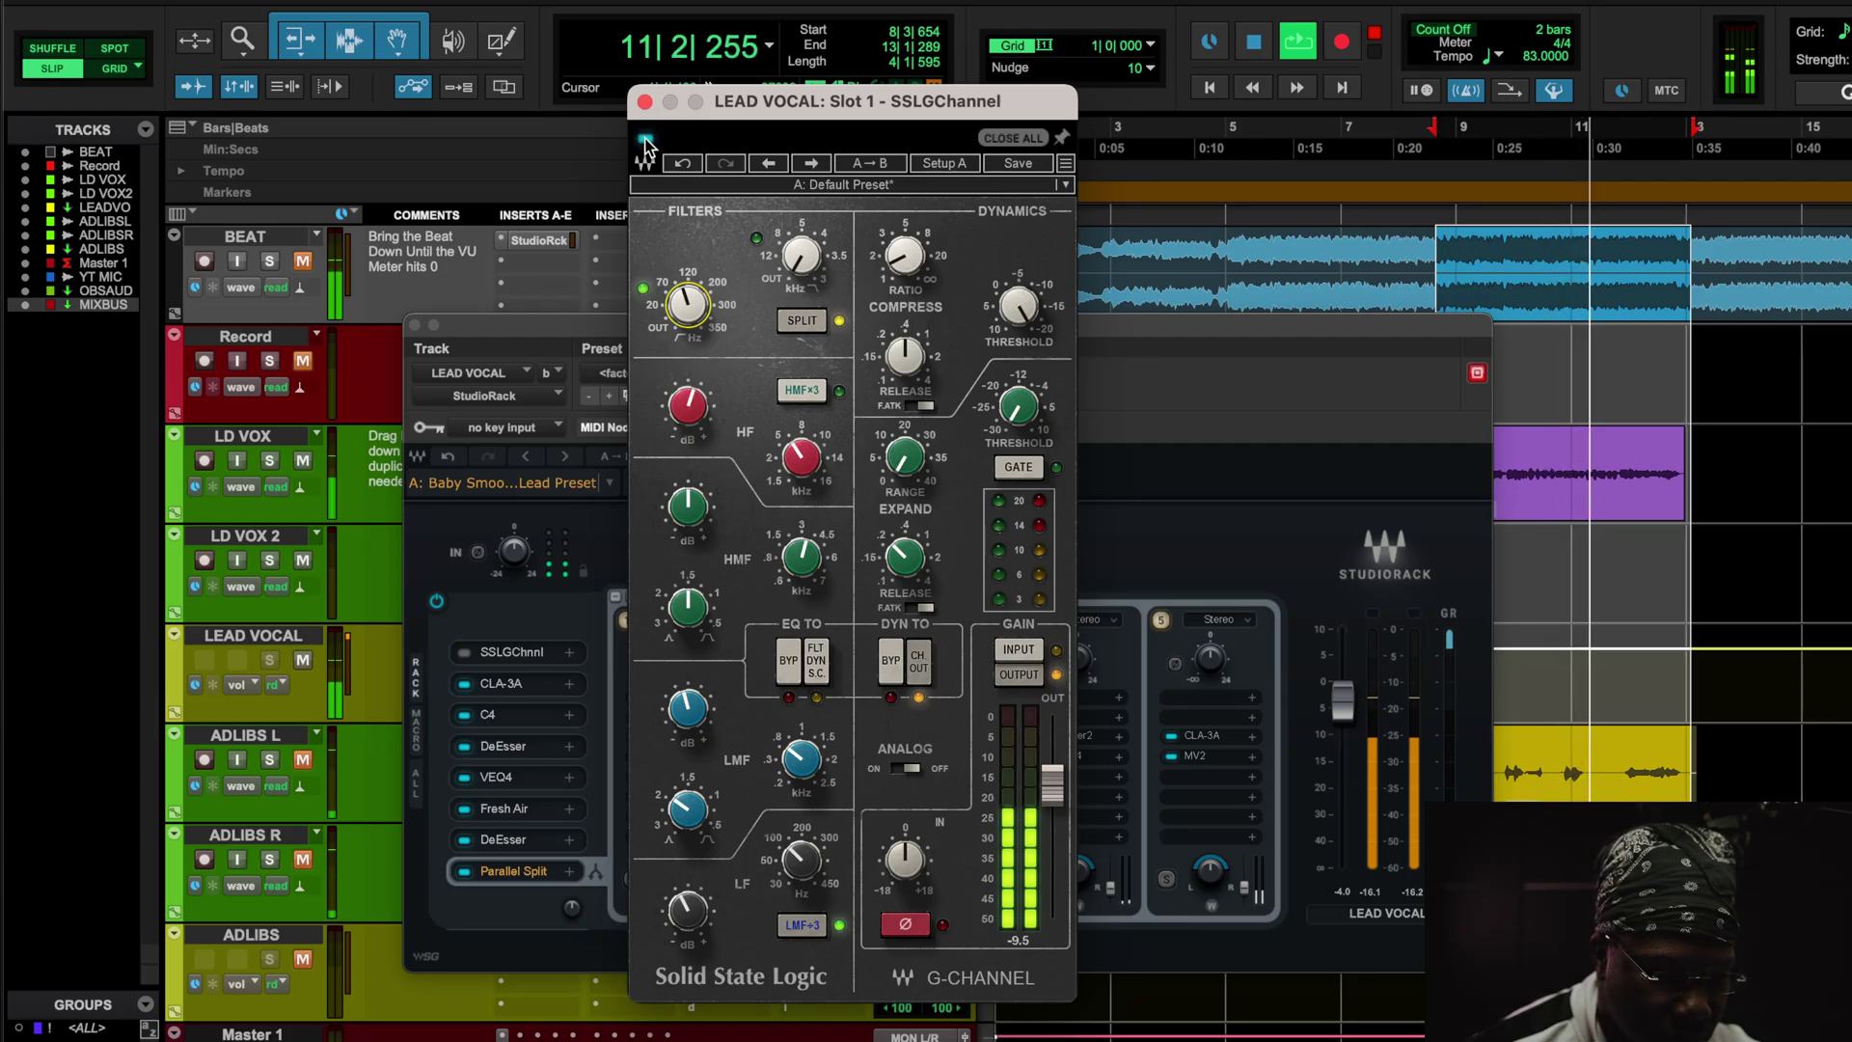
drag(974, 99, 1108, 102)
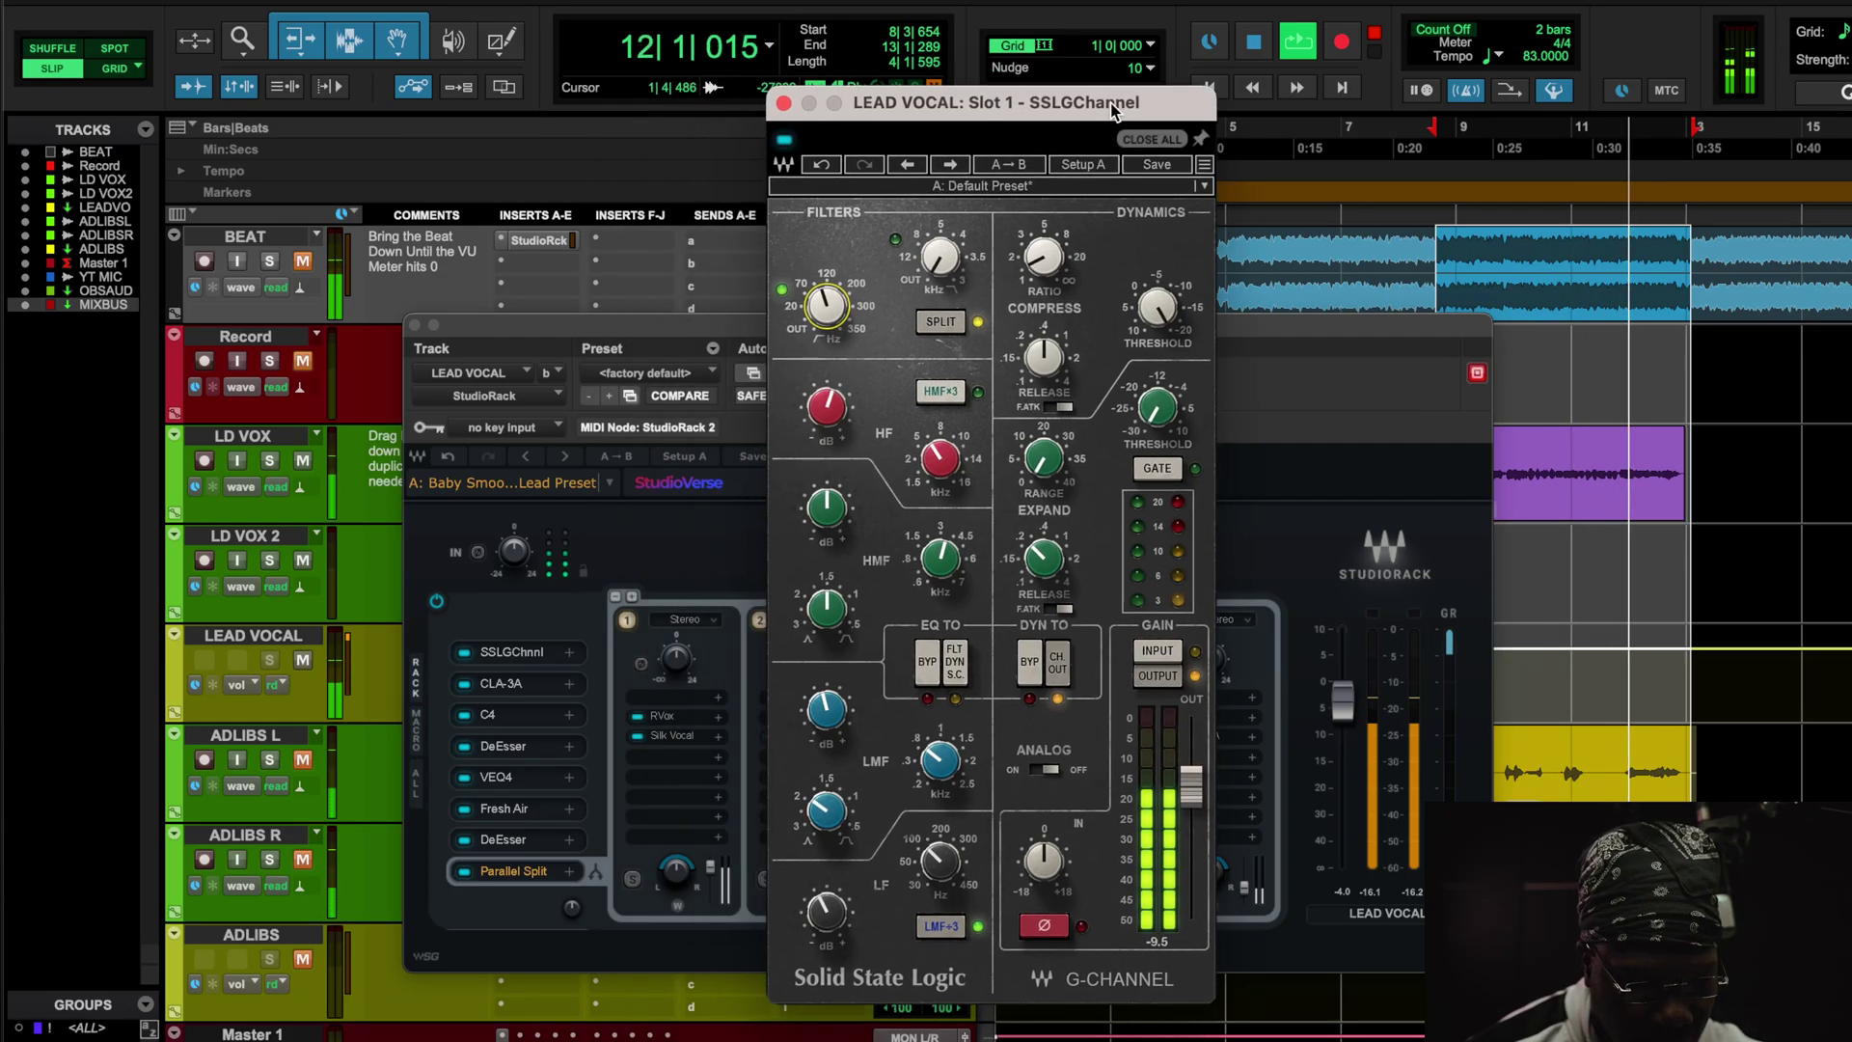
key(space)
Unmute the BEAT track and play the loop to hear the processed vocal against the beat
key(space)
click(303, 261)
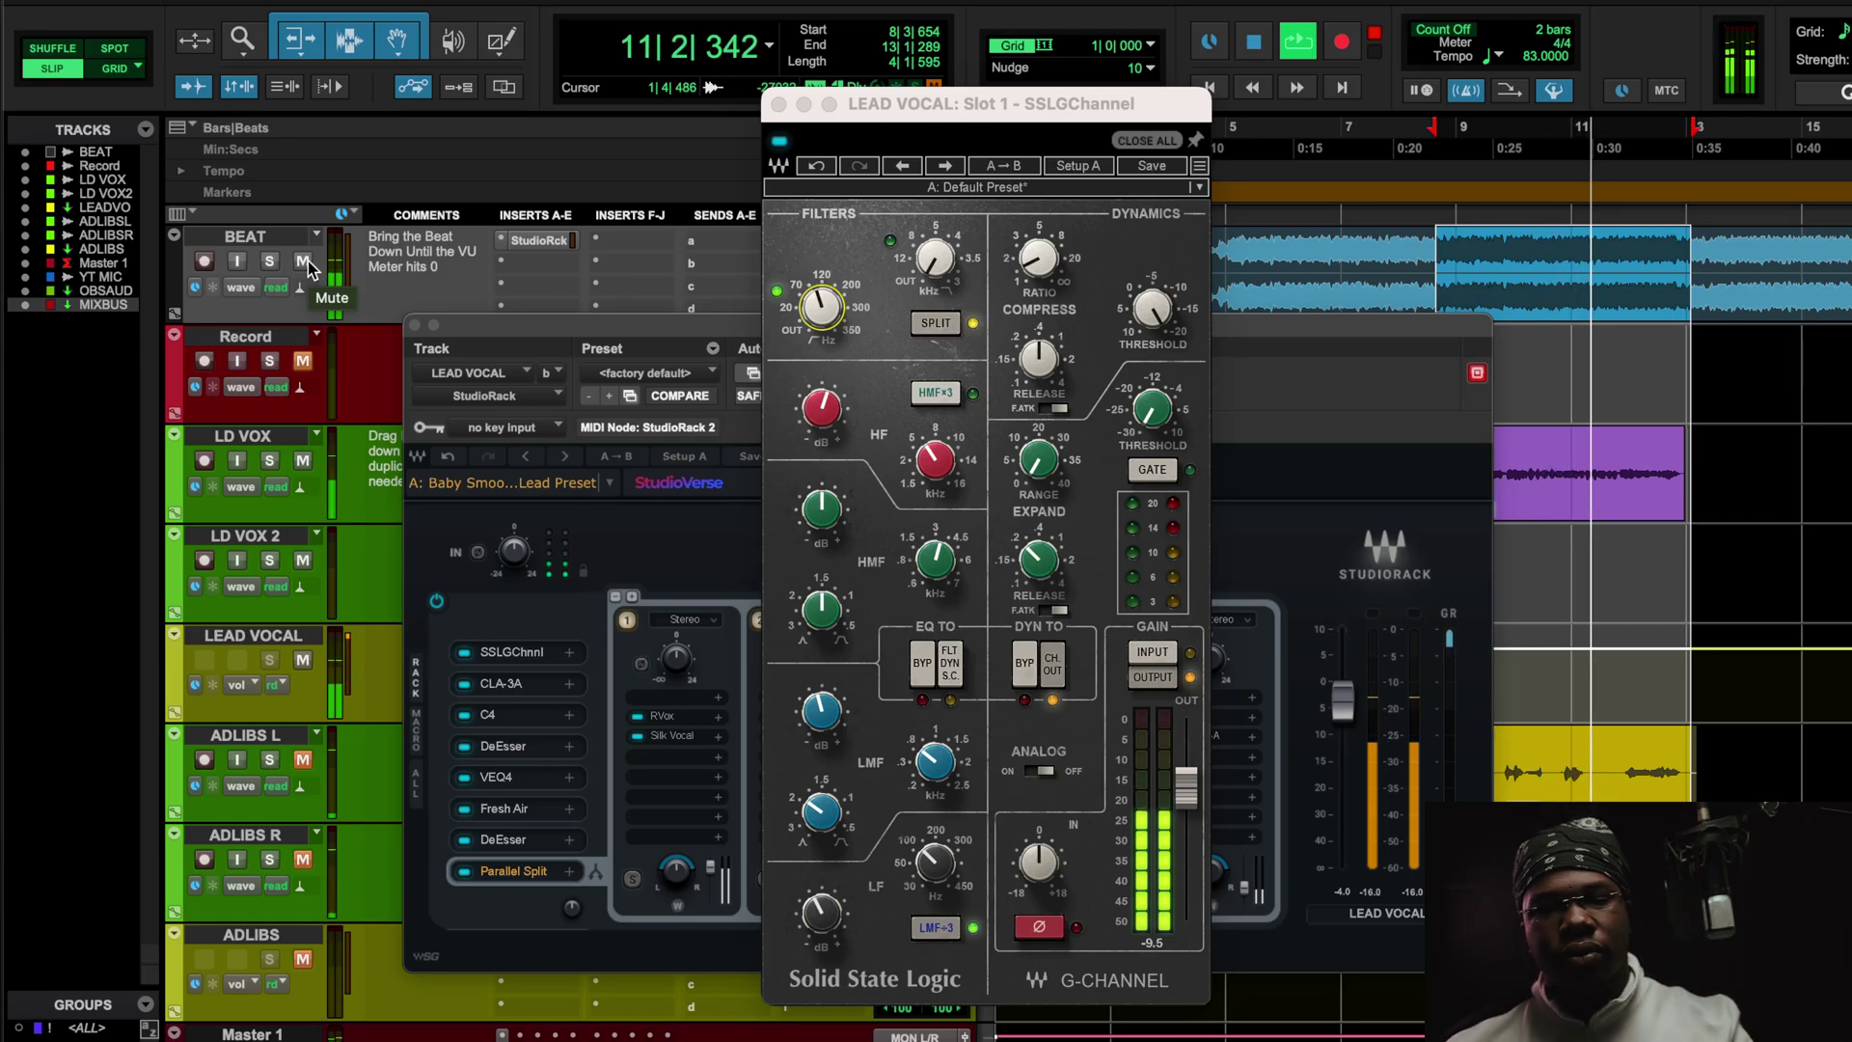
key(space)
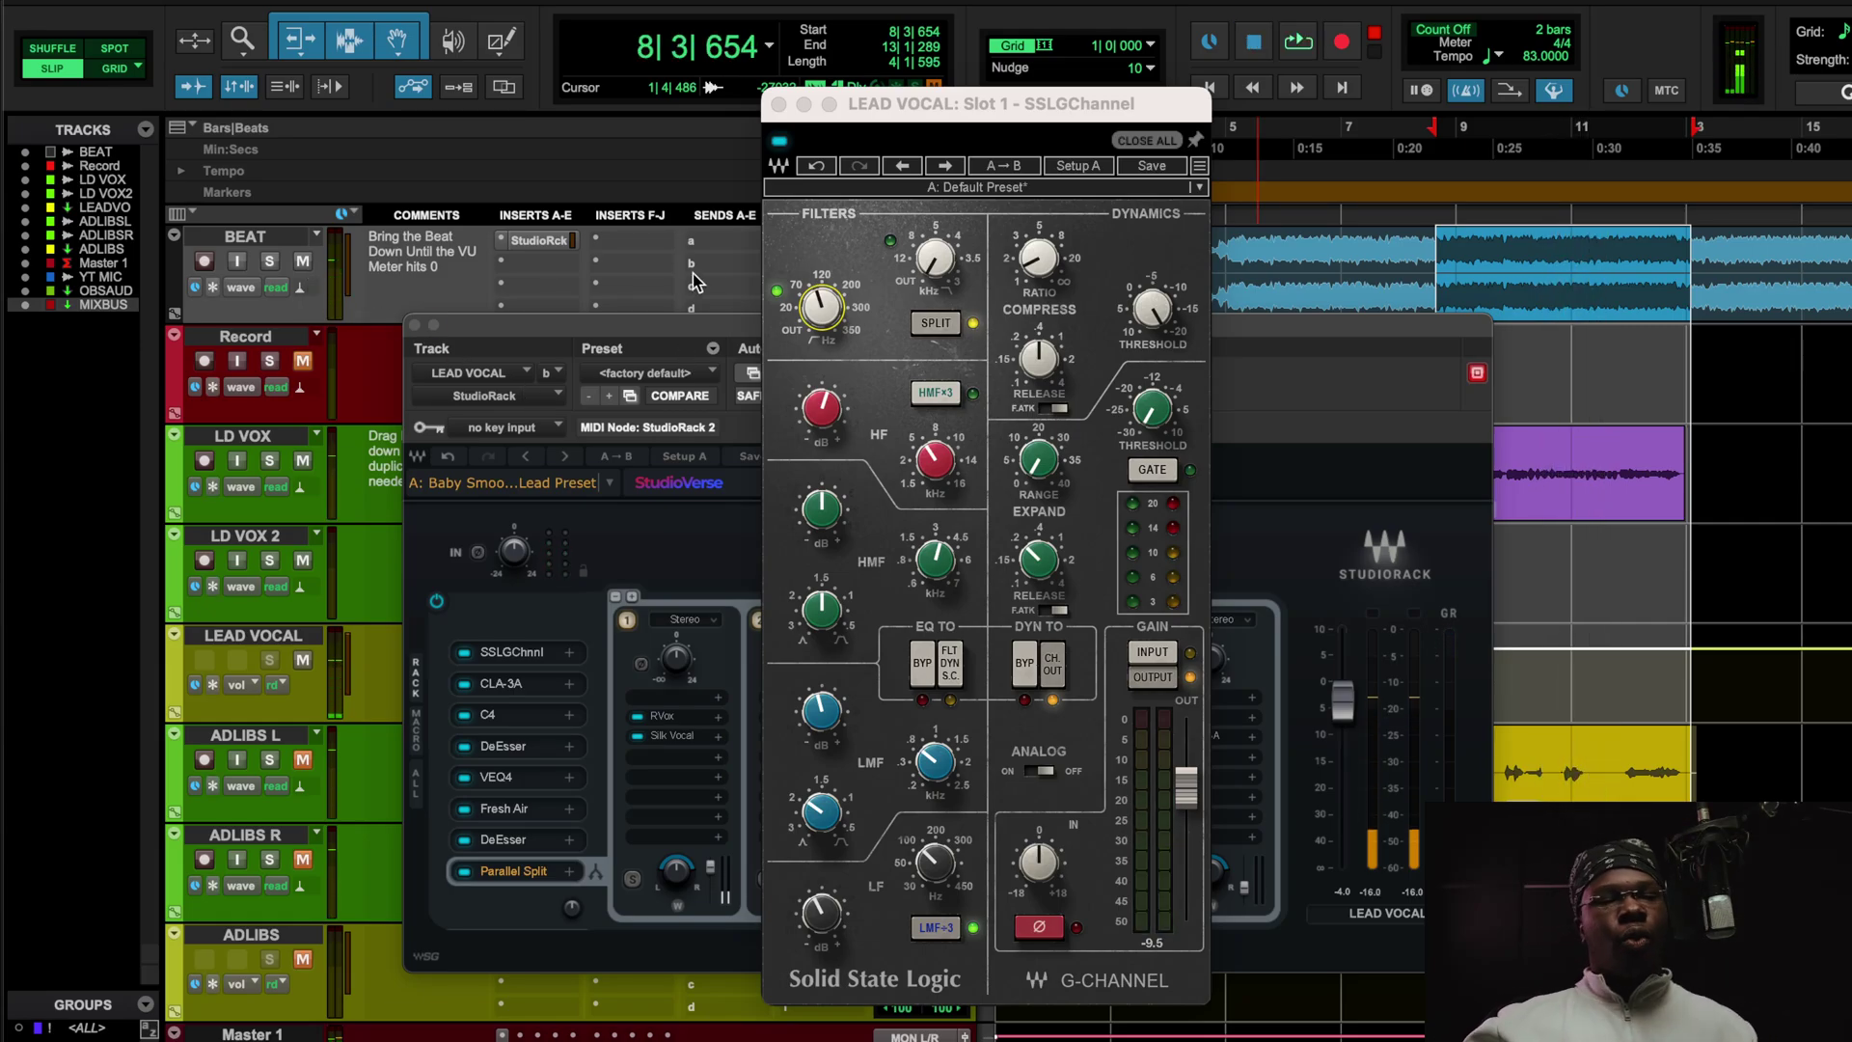
Open the CLA-3A compressor in the lead vocal rack and compare the looped vocal with it switched off and on
click(778, 103)
click(511, 683)
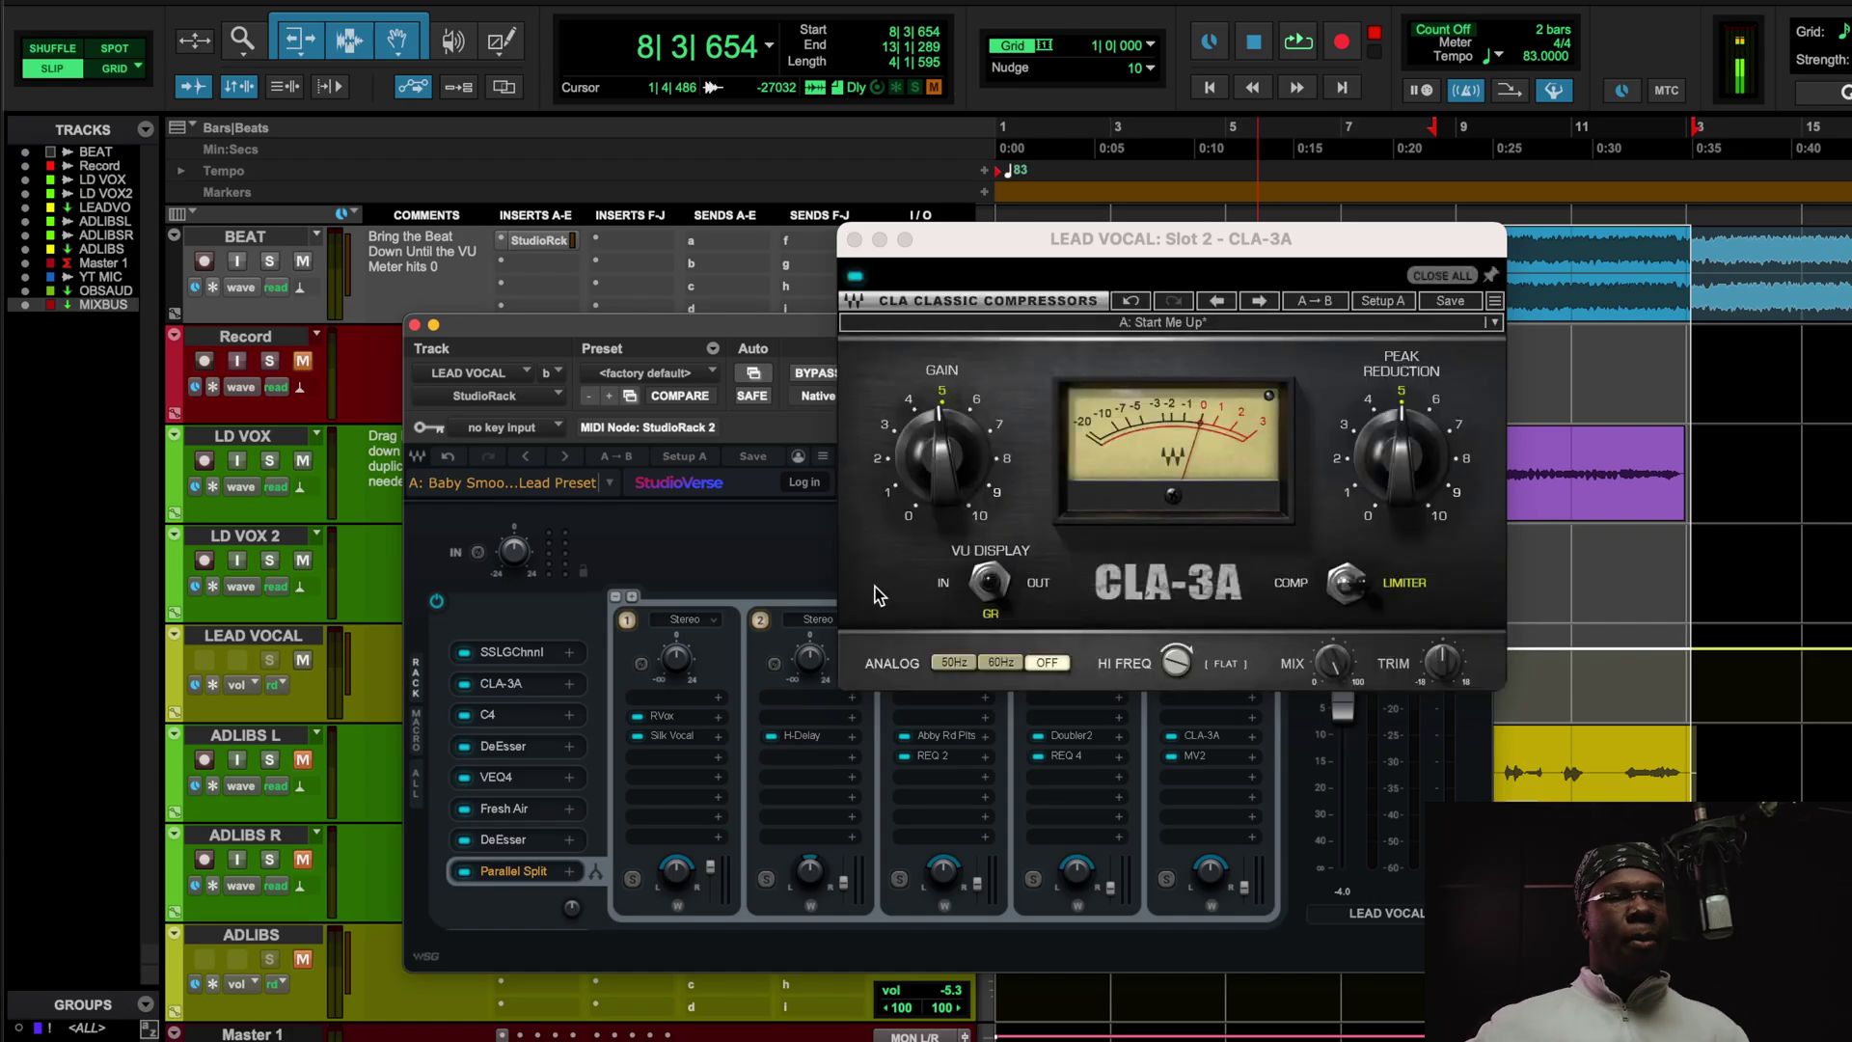
drag(1094, 247, 953, 354)
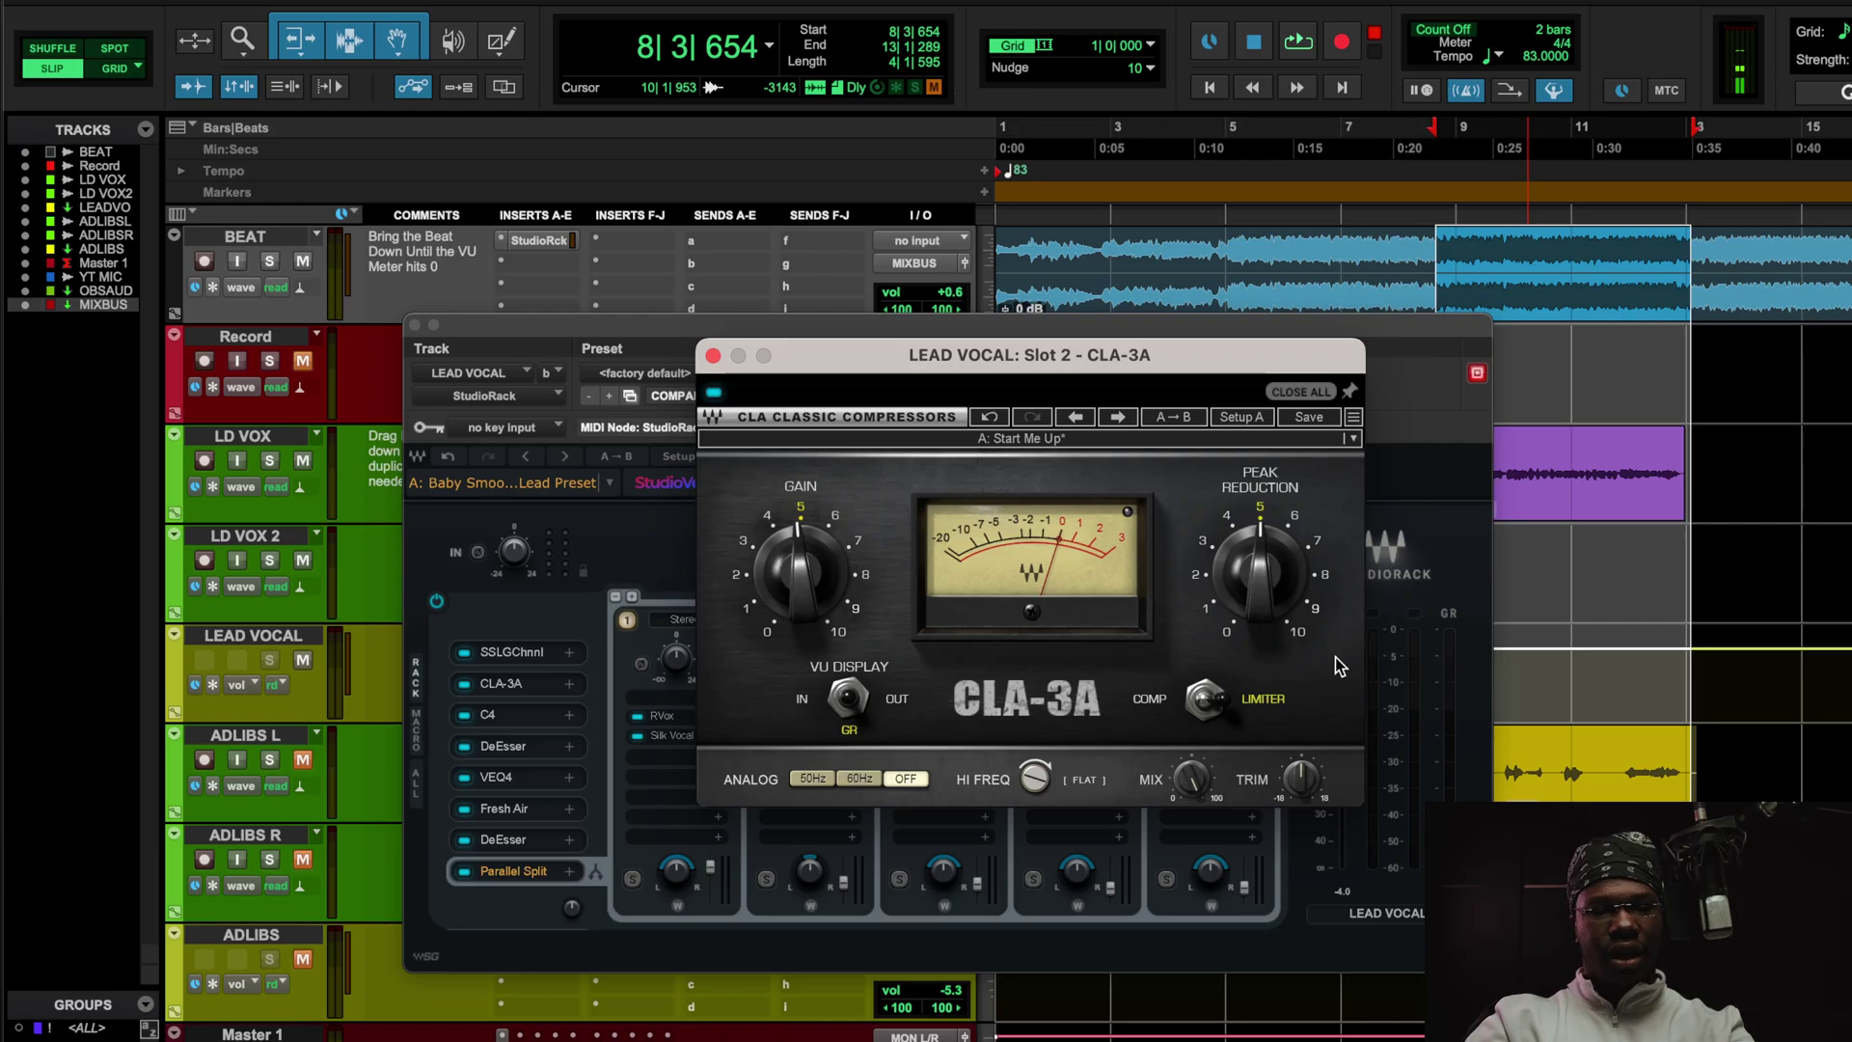
key(space)
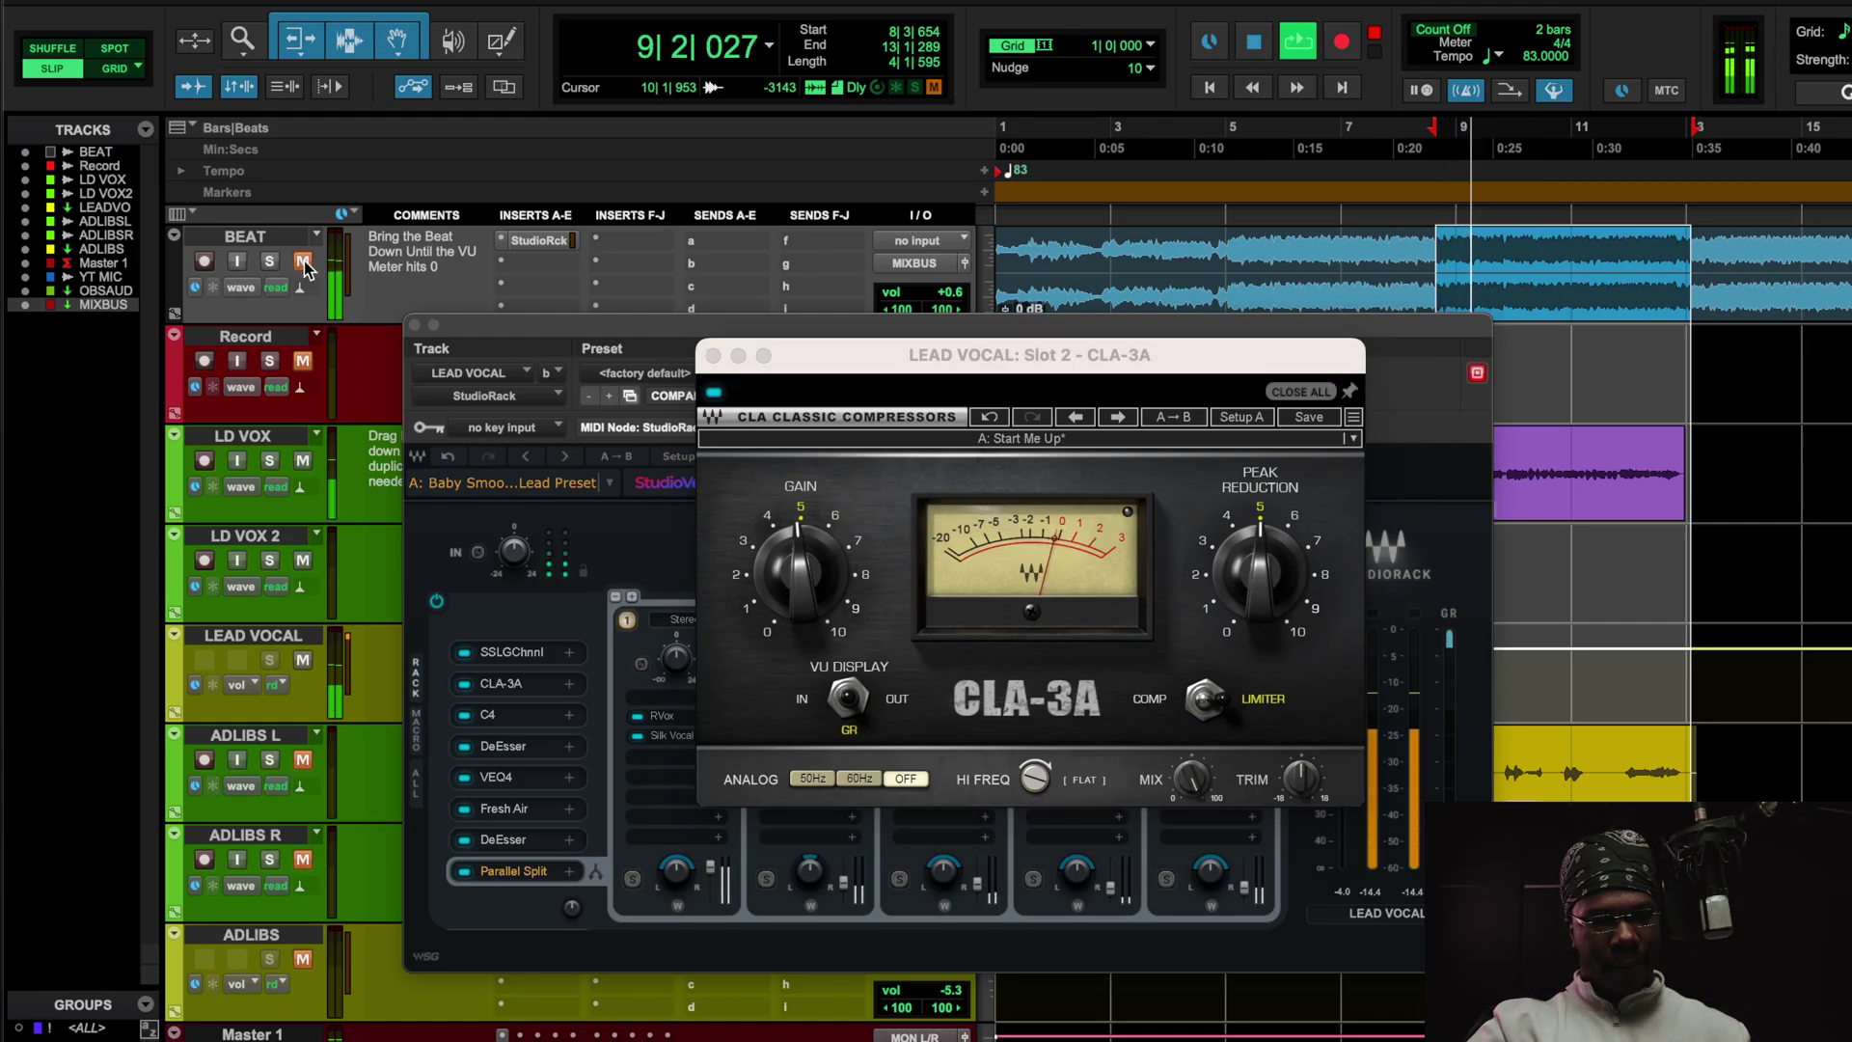
click(712, 401)
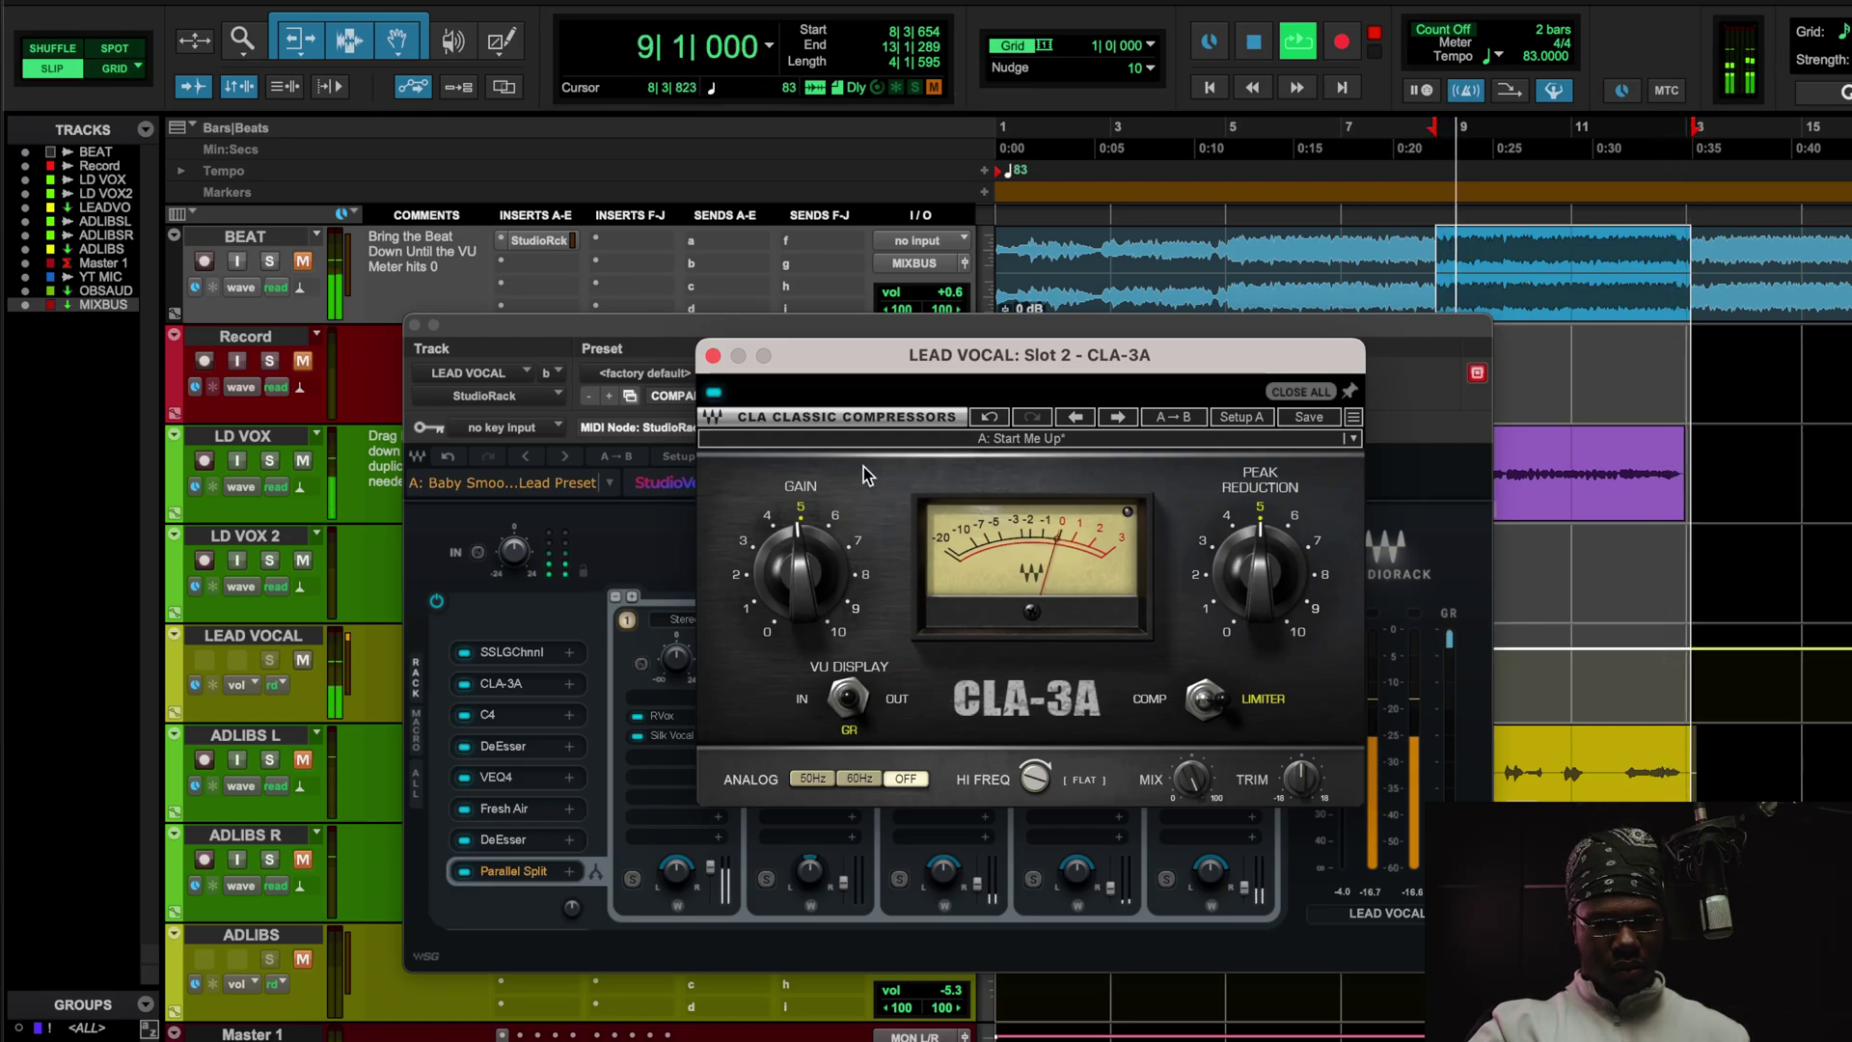
click(714, 394)
click(715, 395)
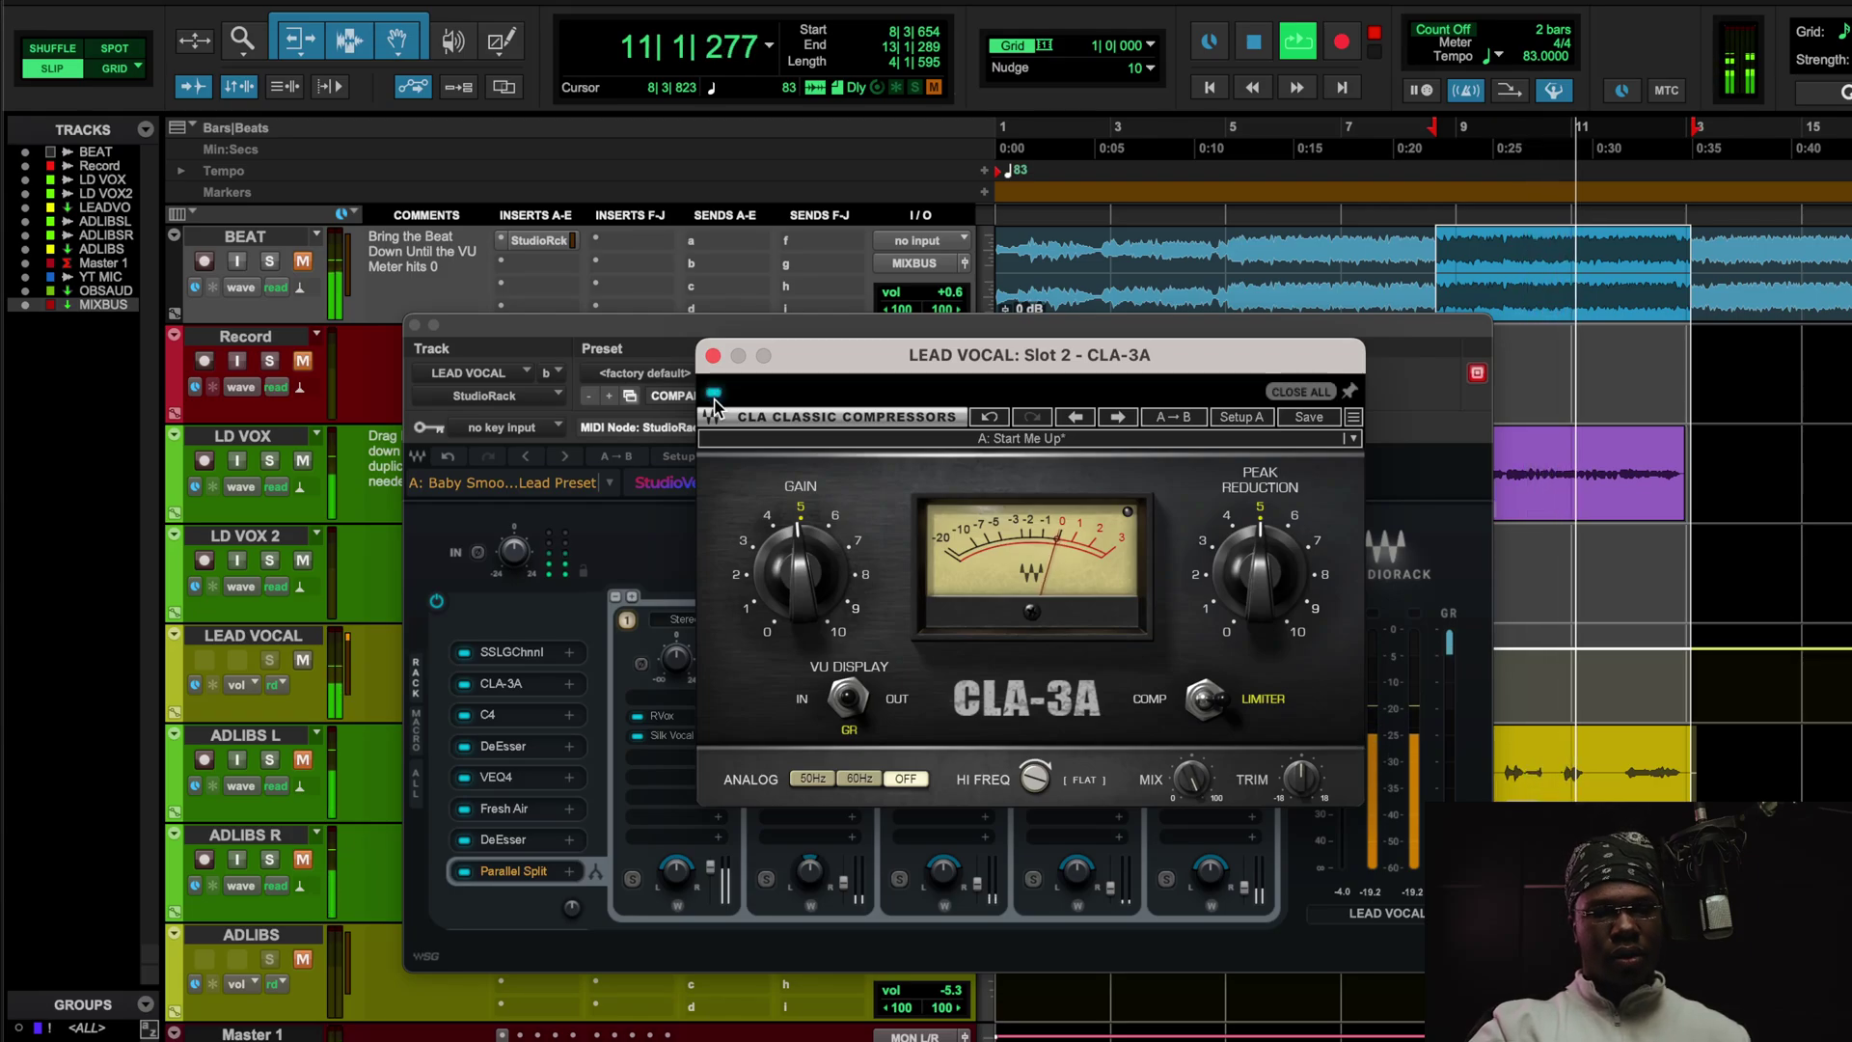
key(space)
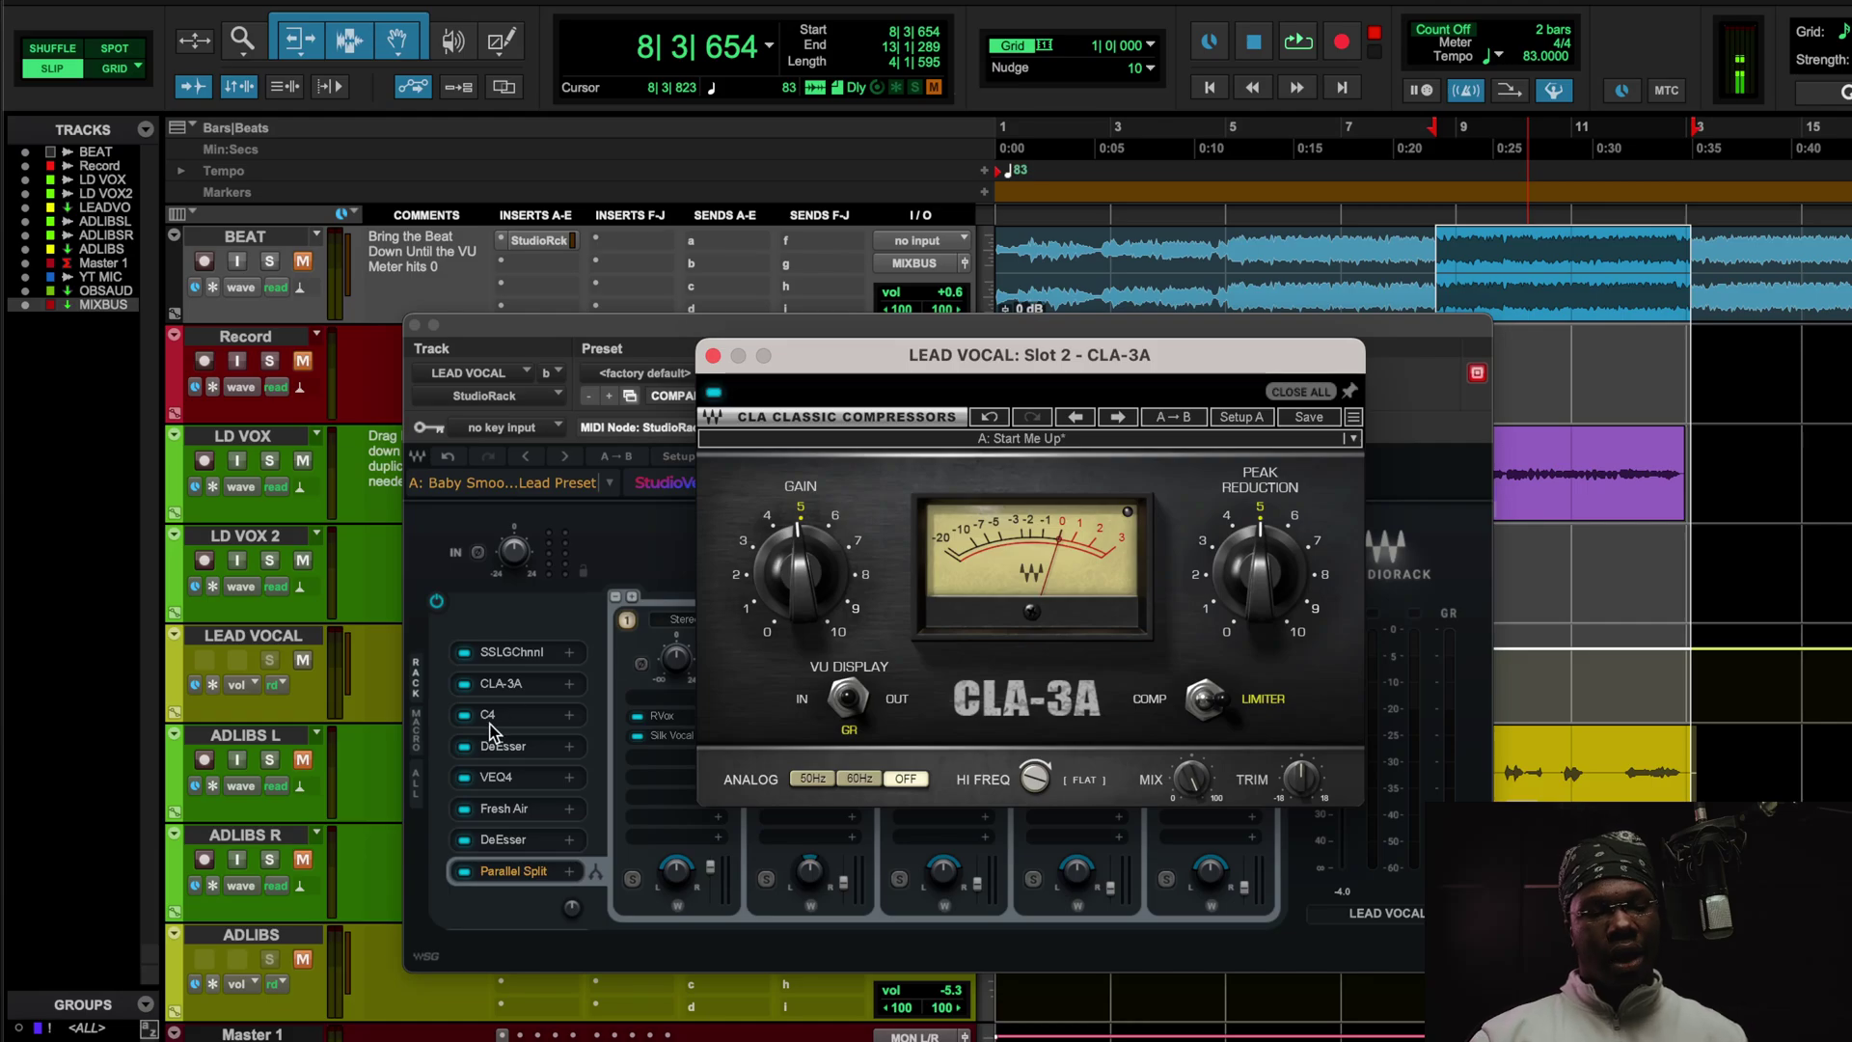
click(517, 714)
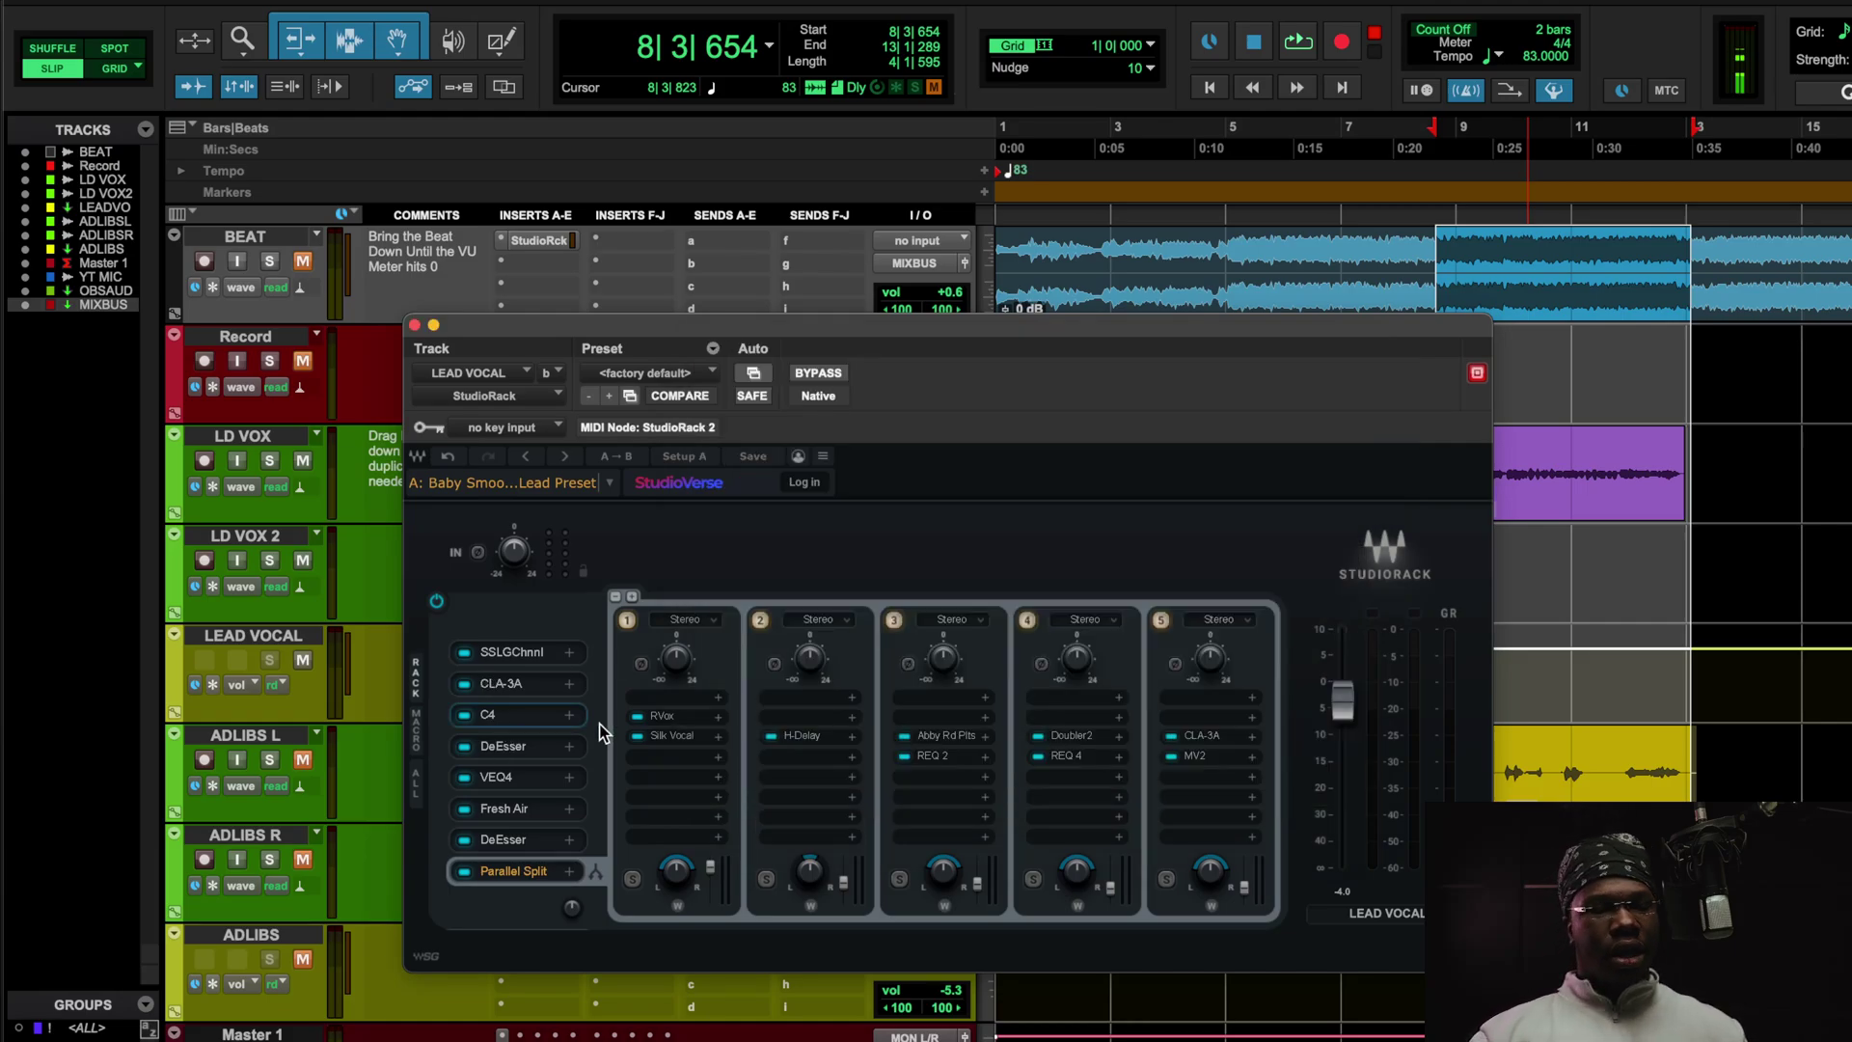
click(514, 686)
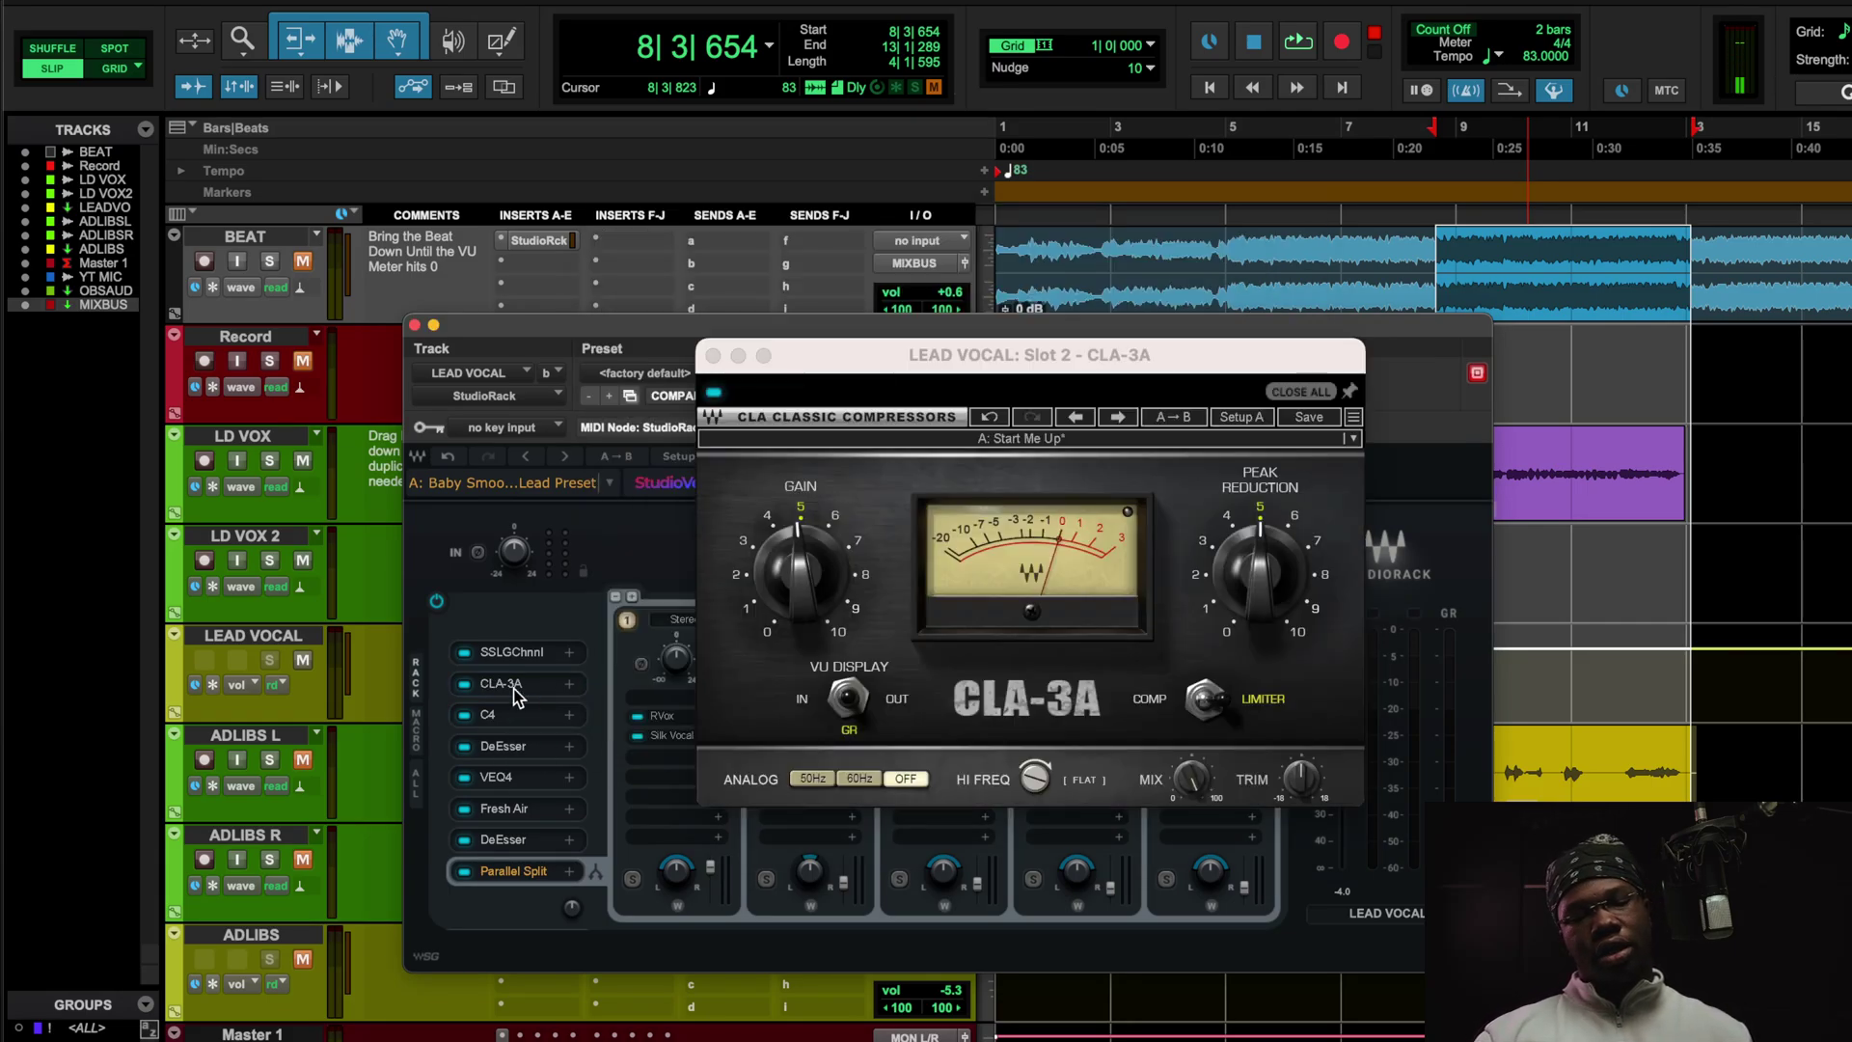
Open the C4 multiband processor in the lead vocal rack to examine its per-band gain, range, attack and release settings
click(512, 718)
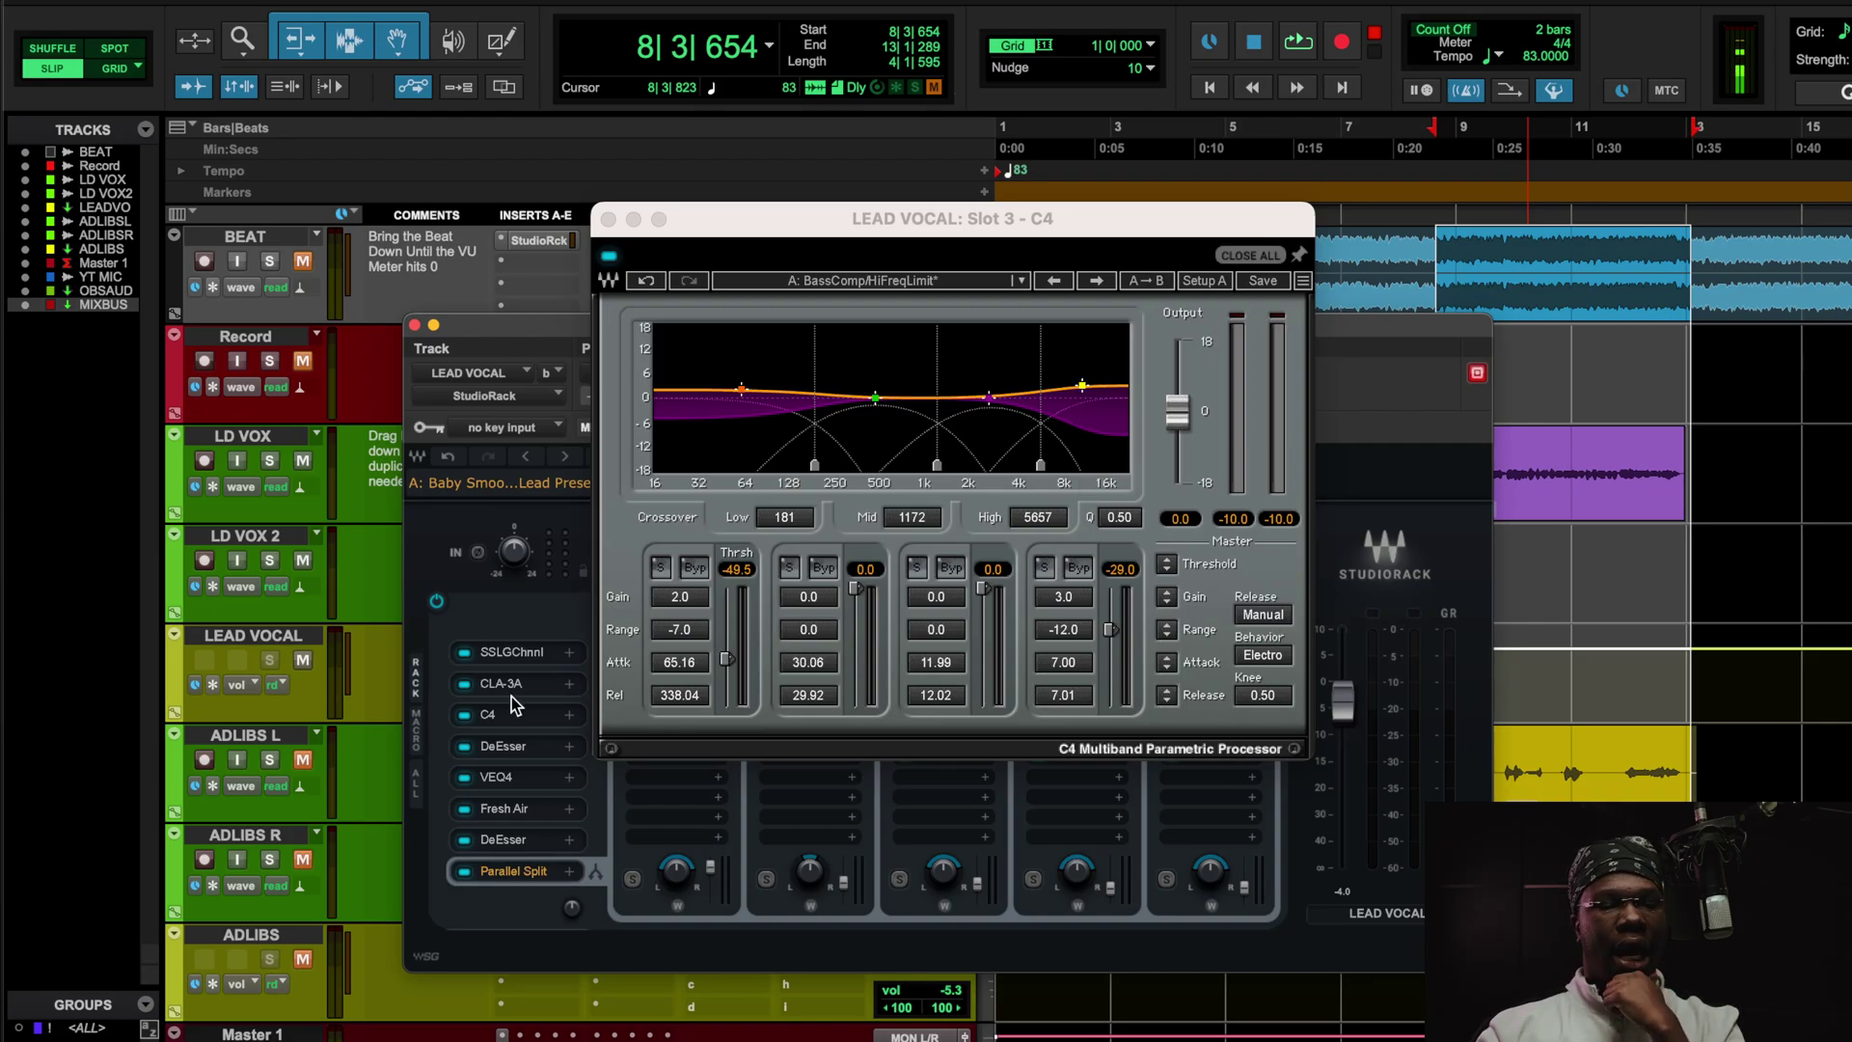
click(528, 743)
click(521, 719)
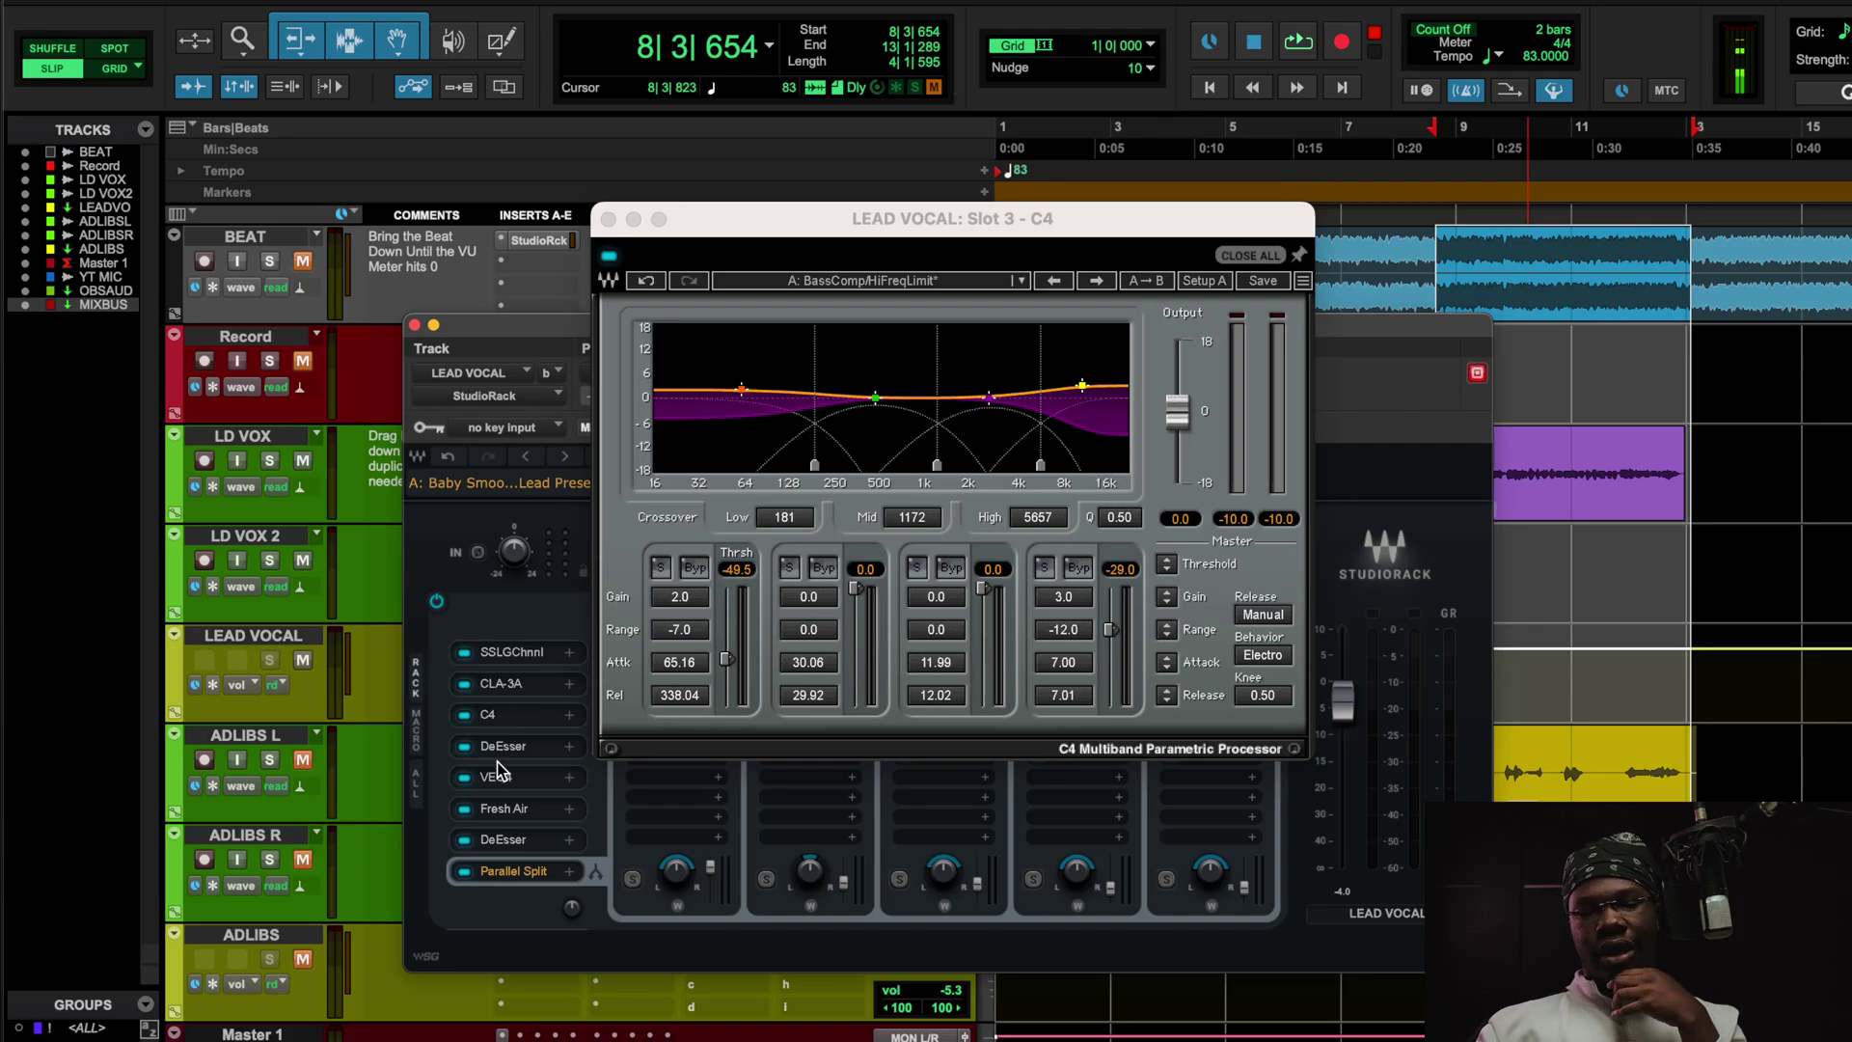
click(502, 747)
click(506, 749)
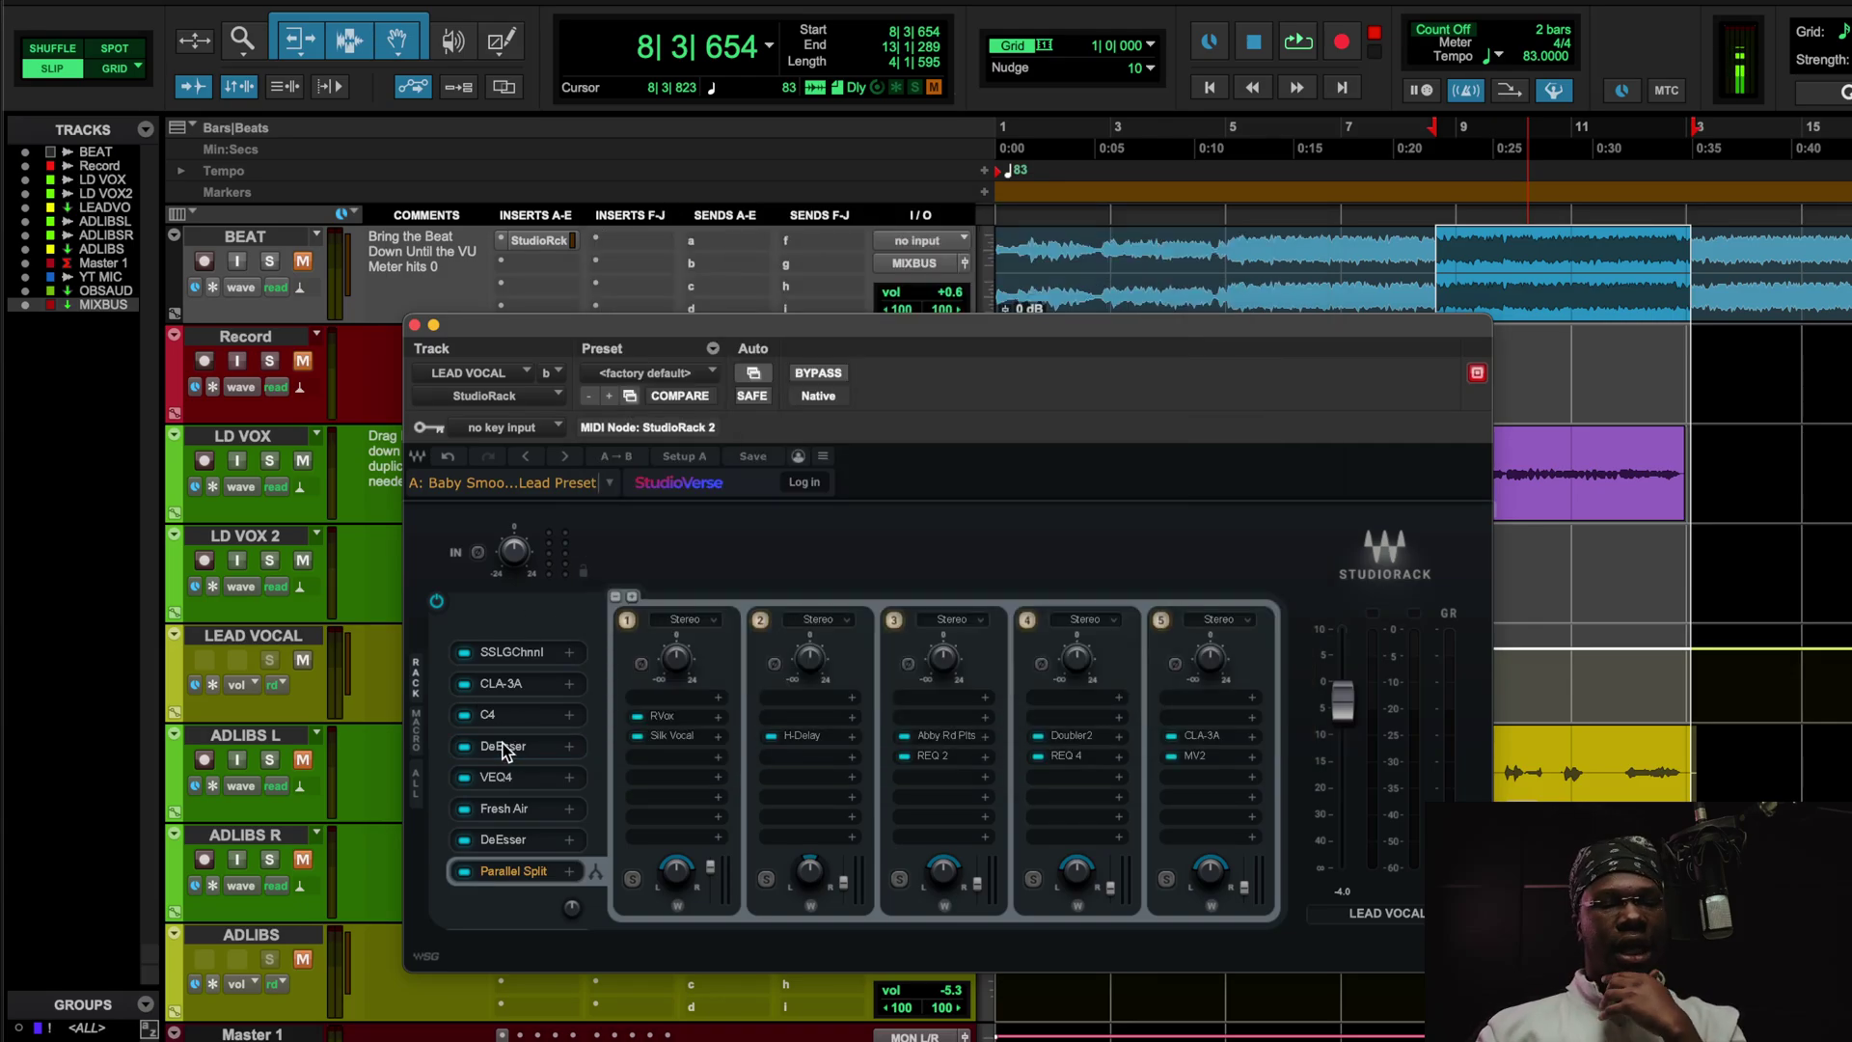
click(503, 718)
Play the vocal loop while checking the slot 4 DeEsser's metering and the C4's band response
key(space)
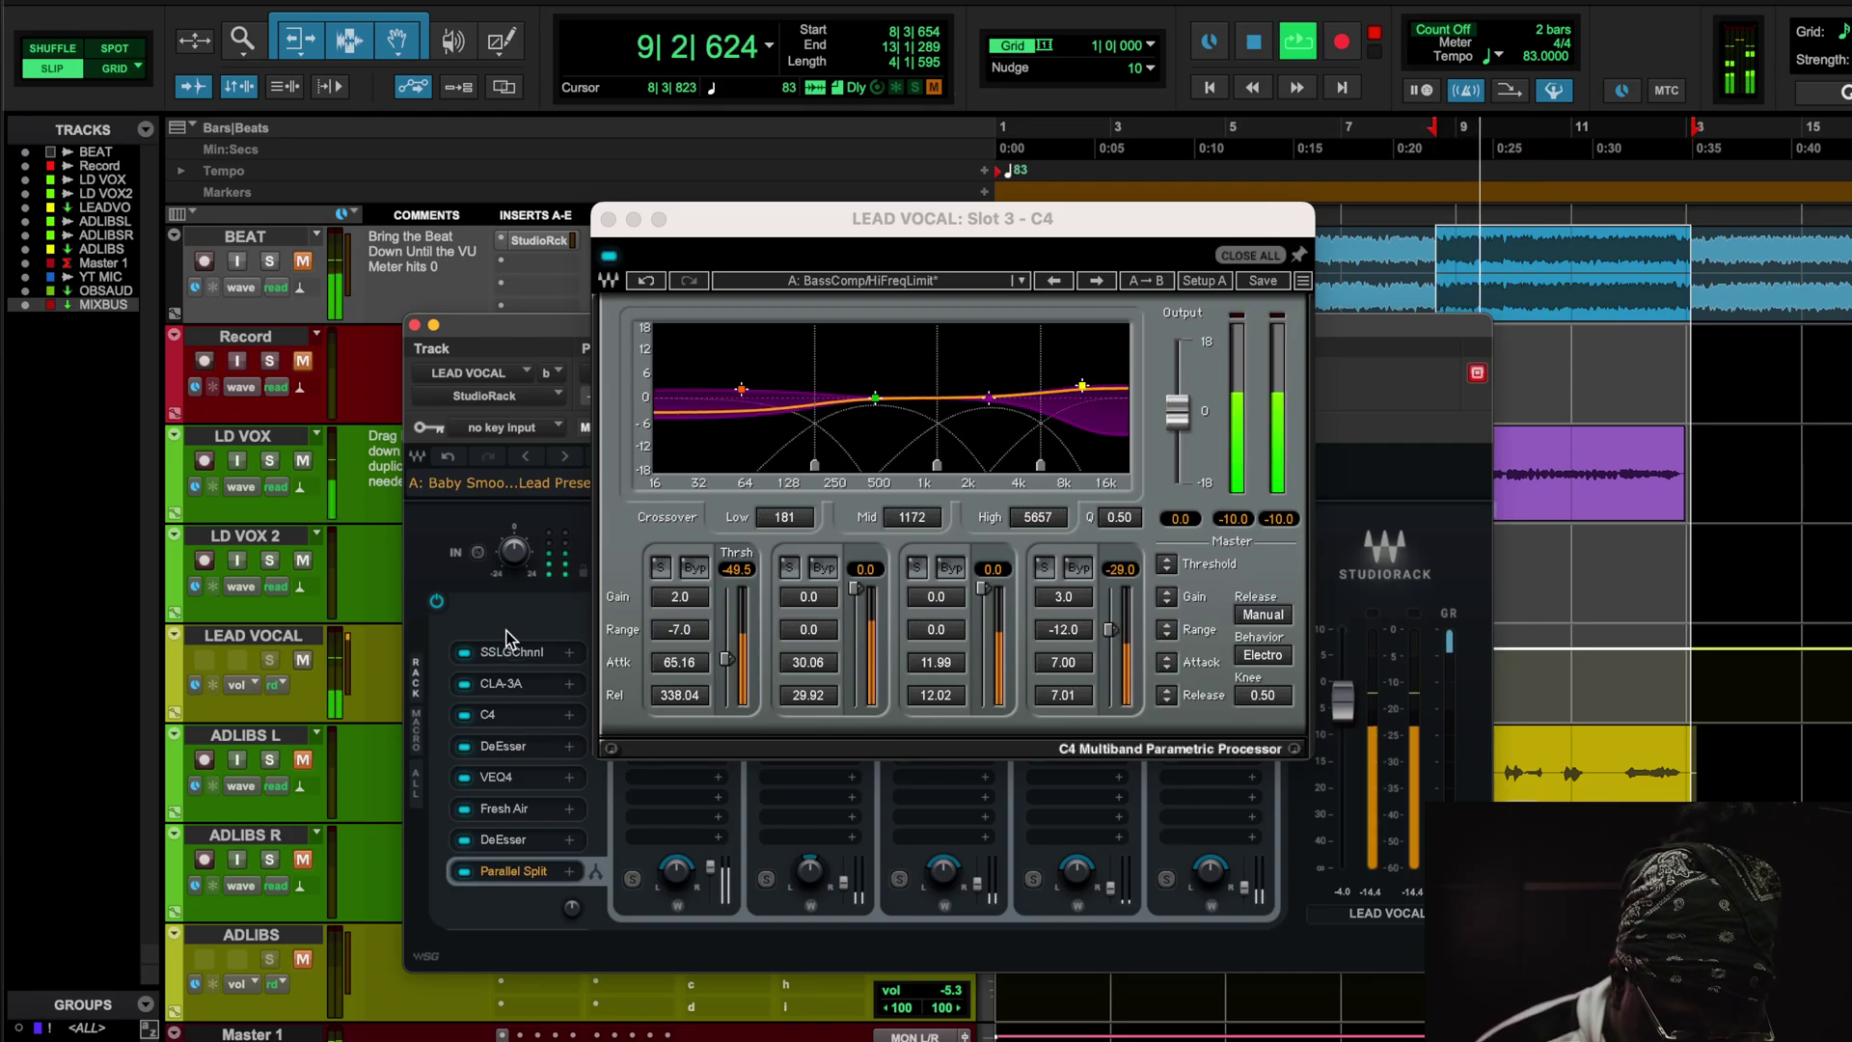
click(529, 744)
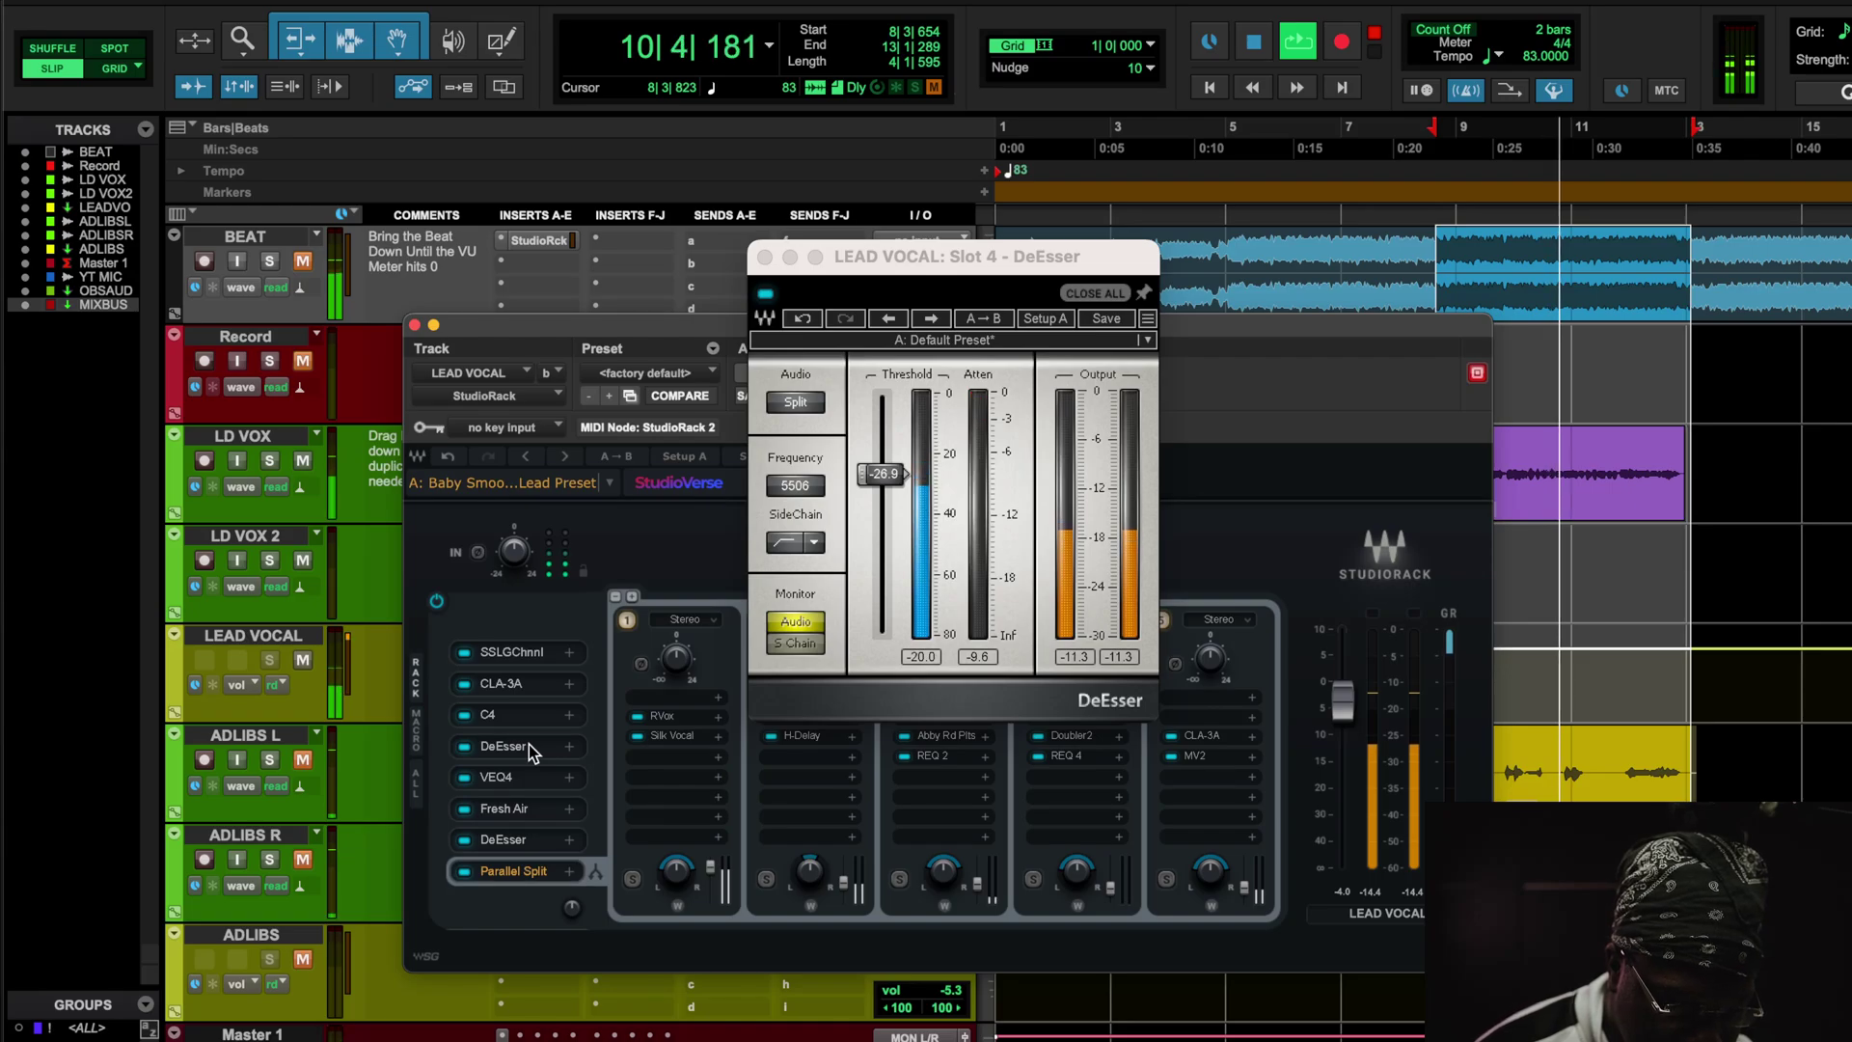
click(525, 716)
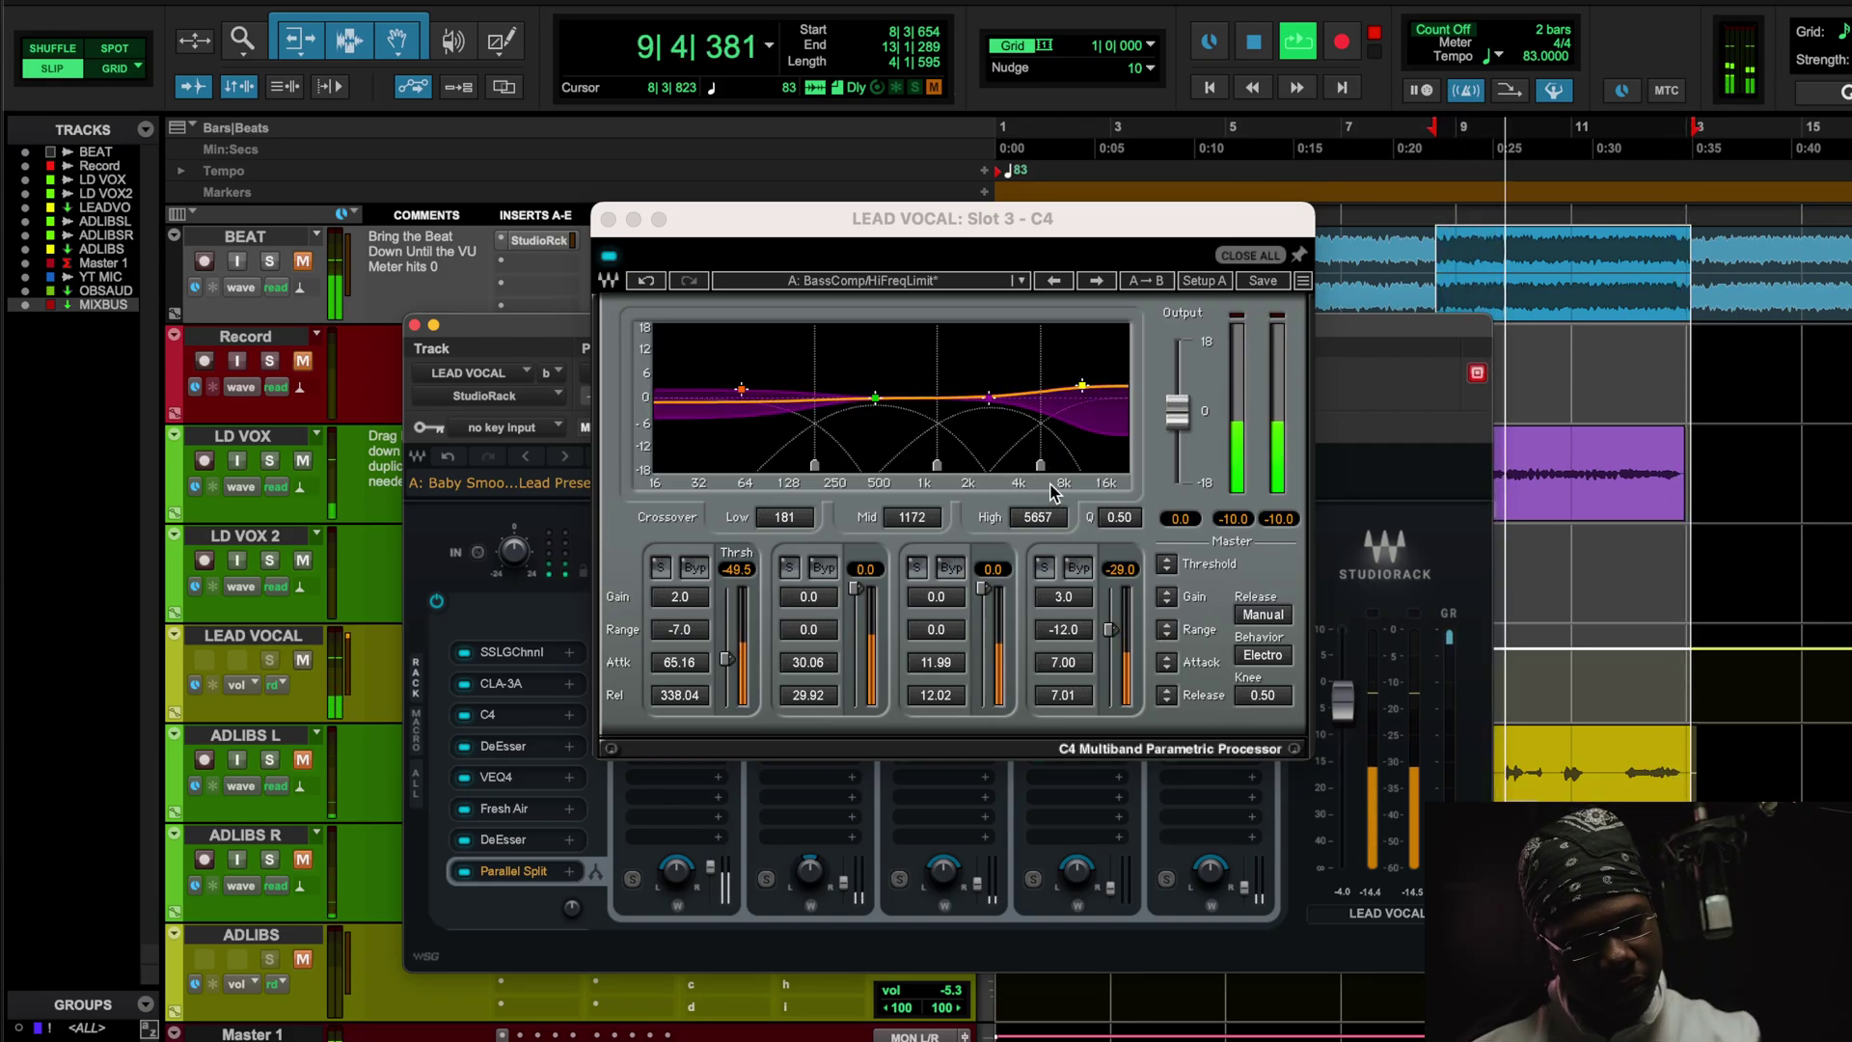
key(space)
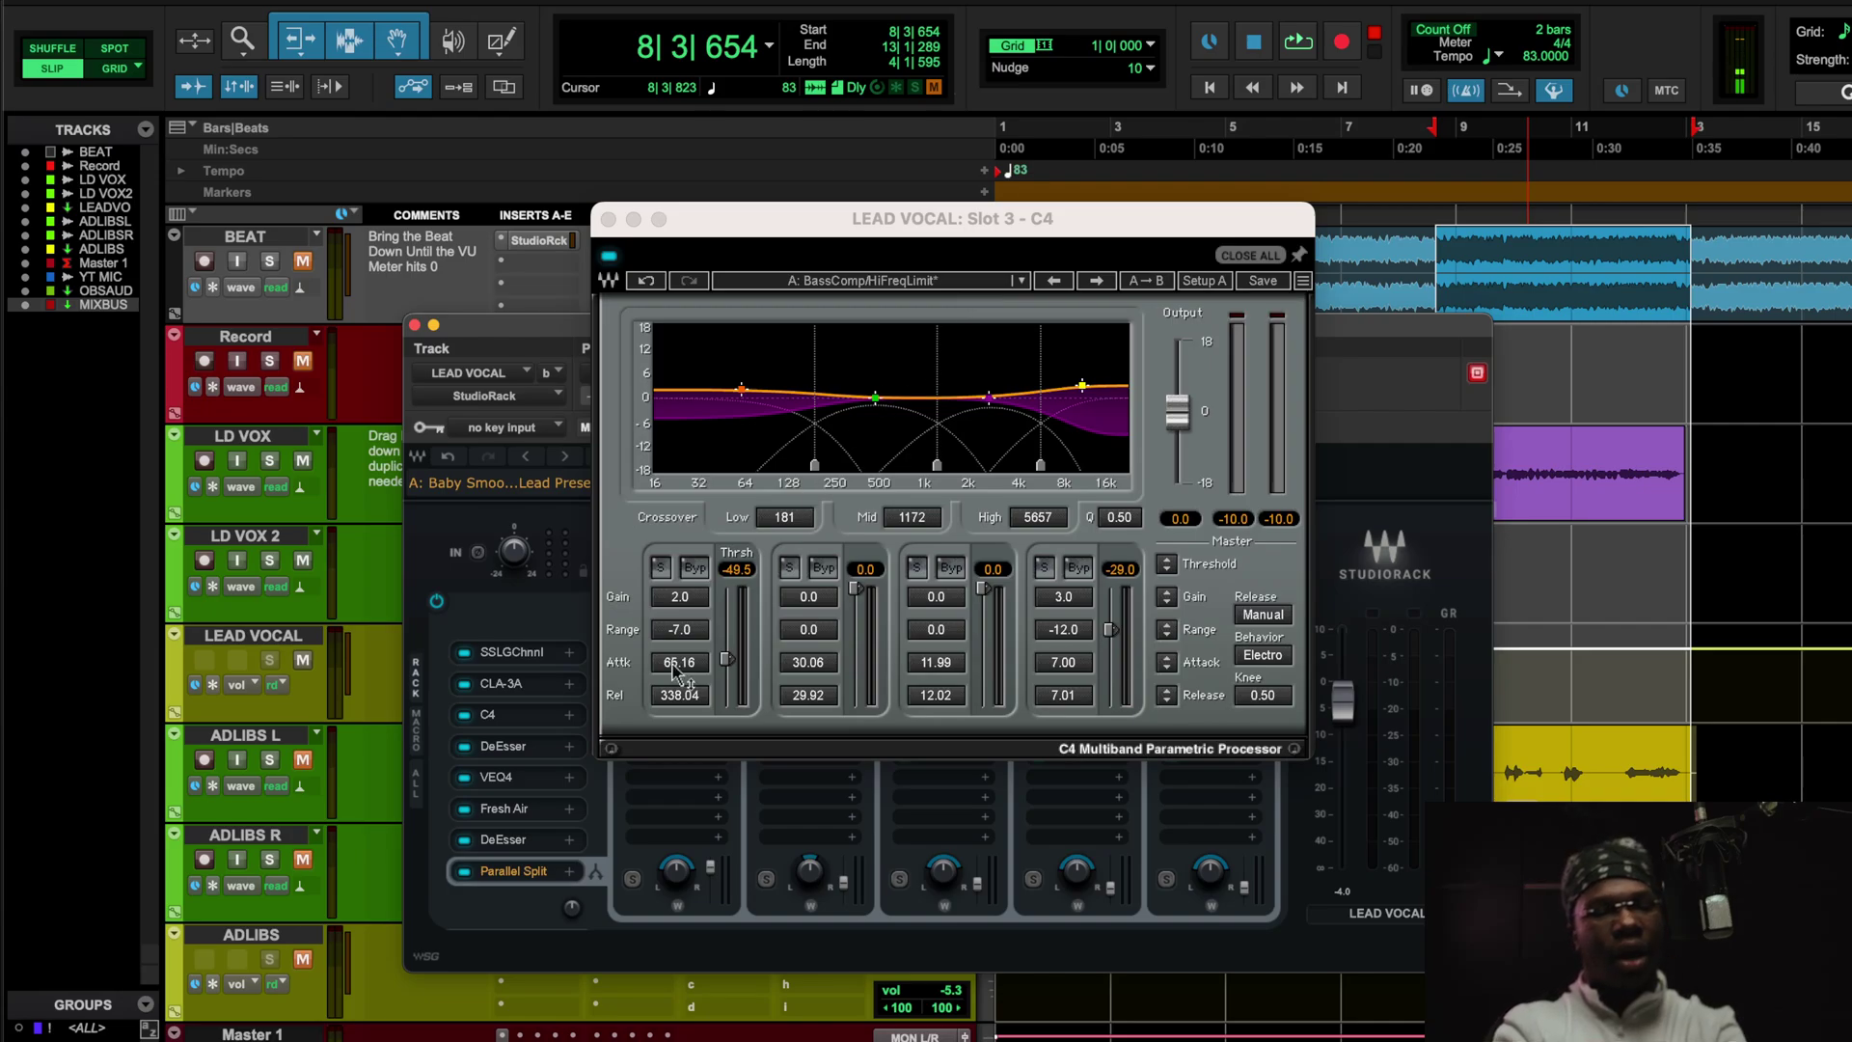
Open the VEQ4 in the lead vocal rack and examine its LF and LMF bands and Analog setting
click(496, 776)
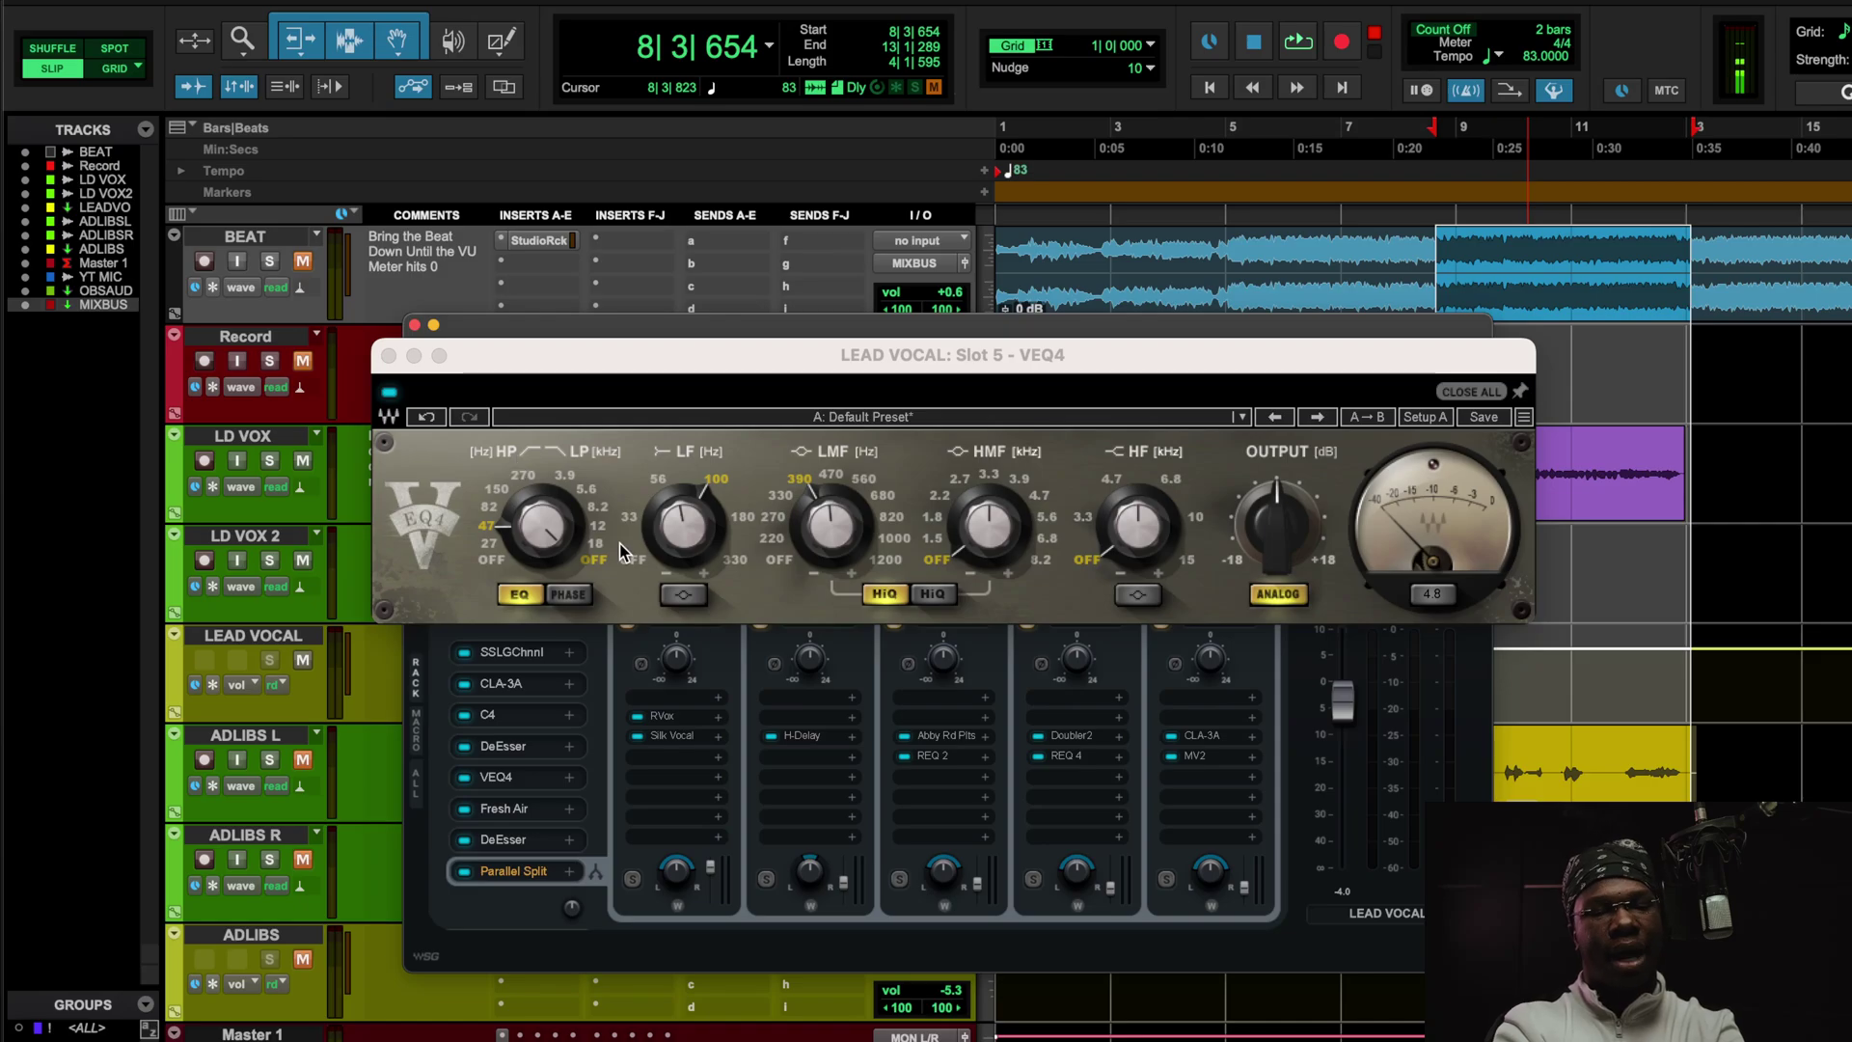
click(698, 519)
click(831, 525)
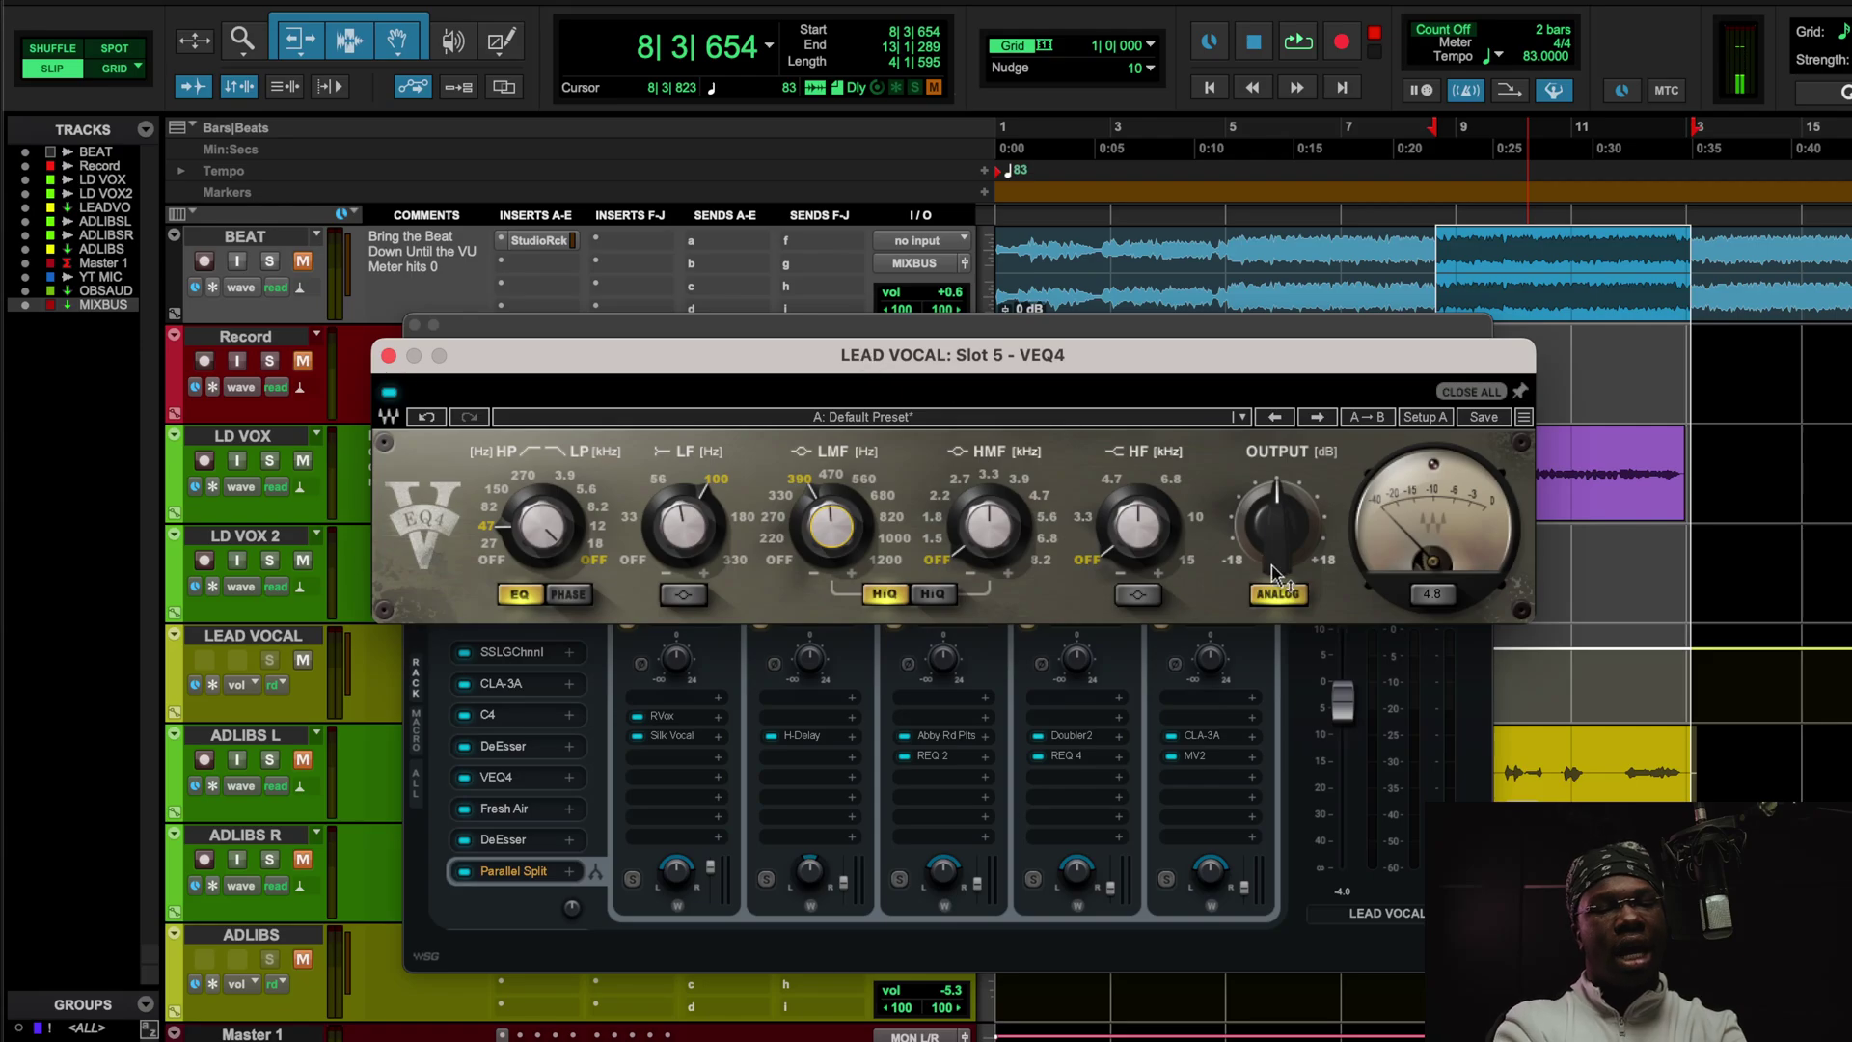
click(1295, 594)
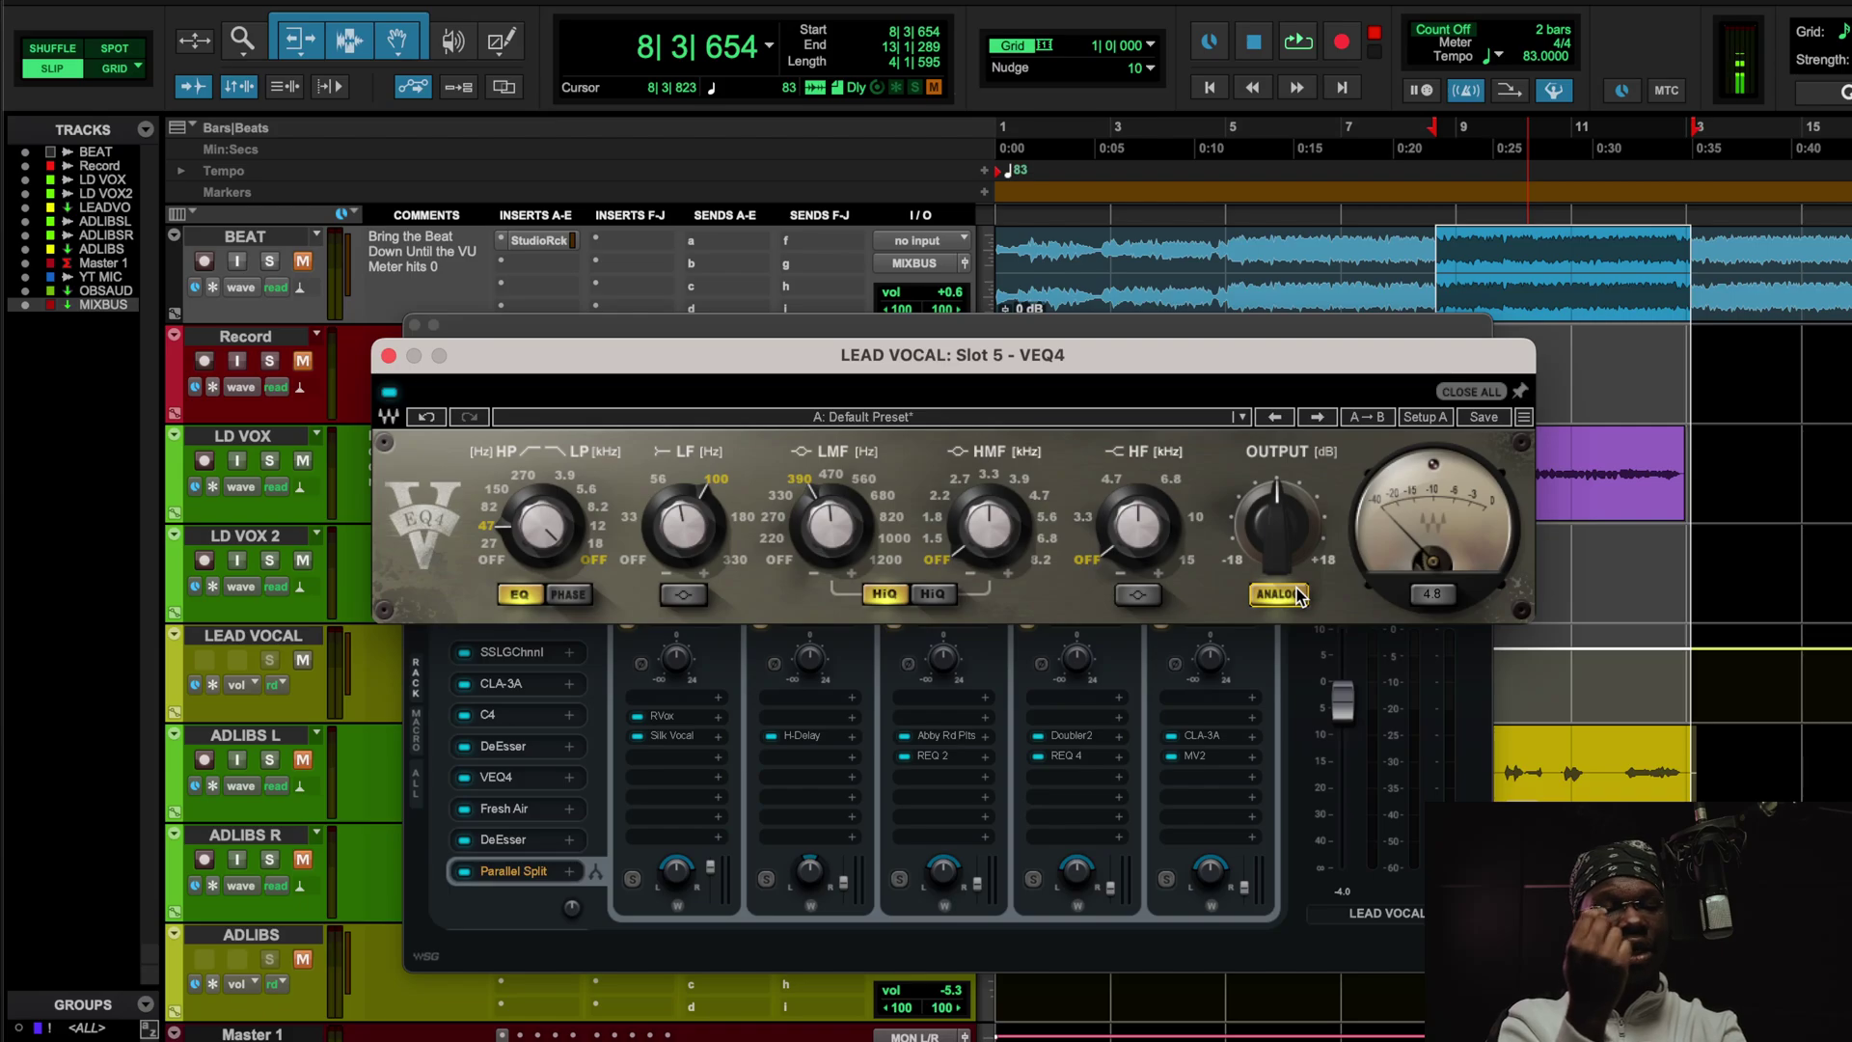
Play the vocal loop with the BEAT track unmuted to hear the VEQ4 in the mix, and mute BEAT again
key(space)
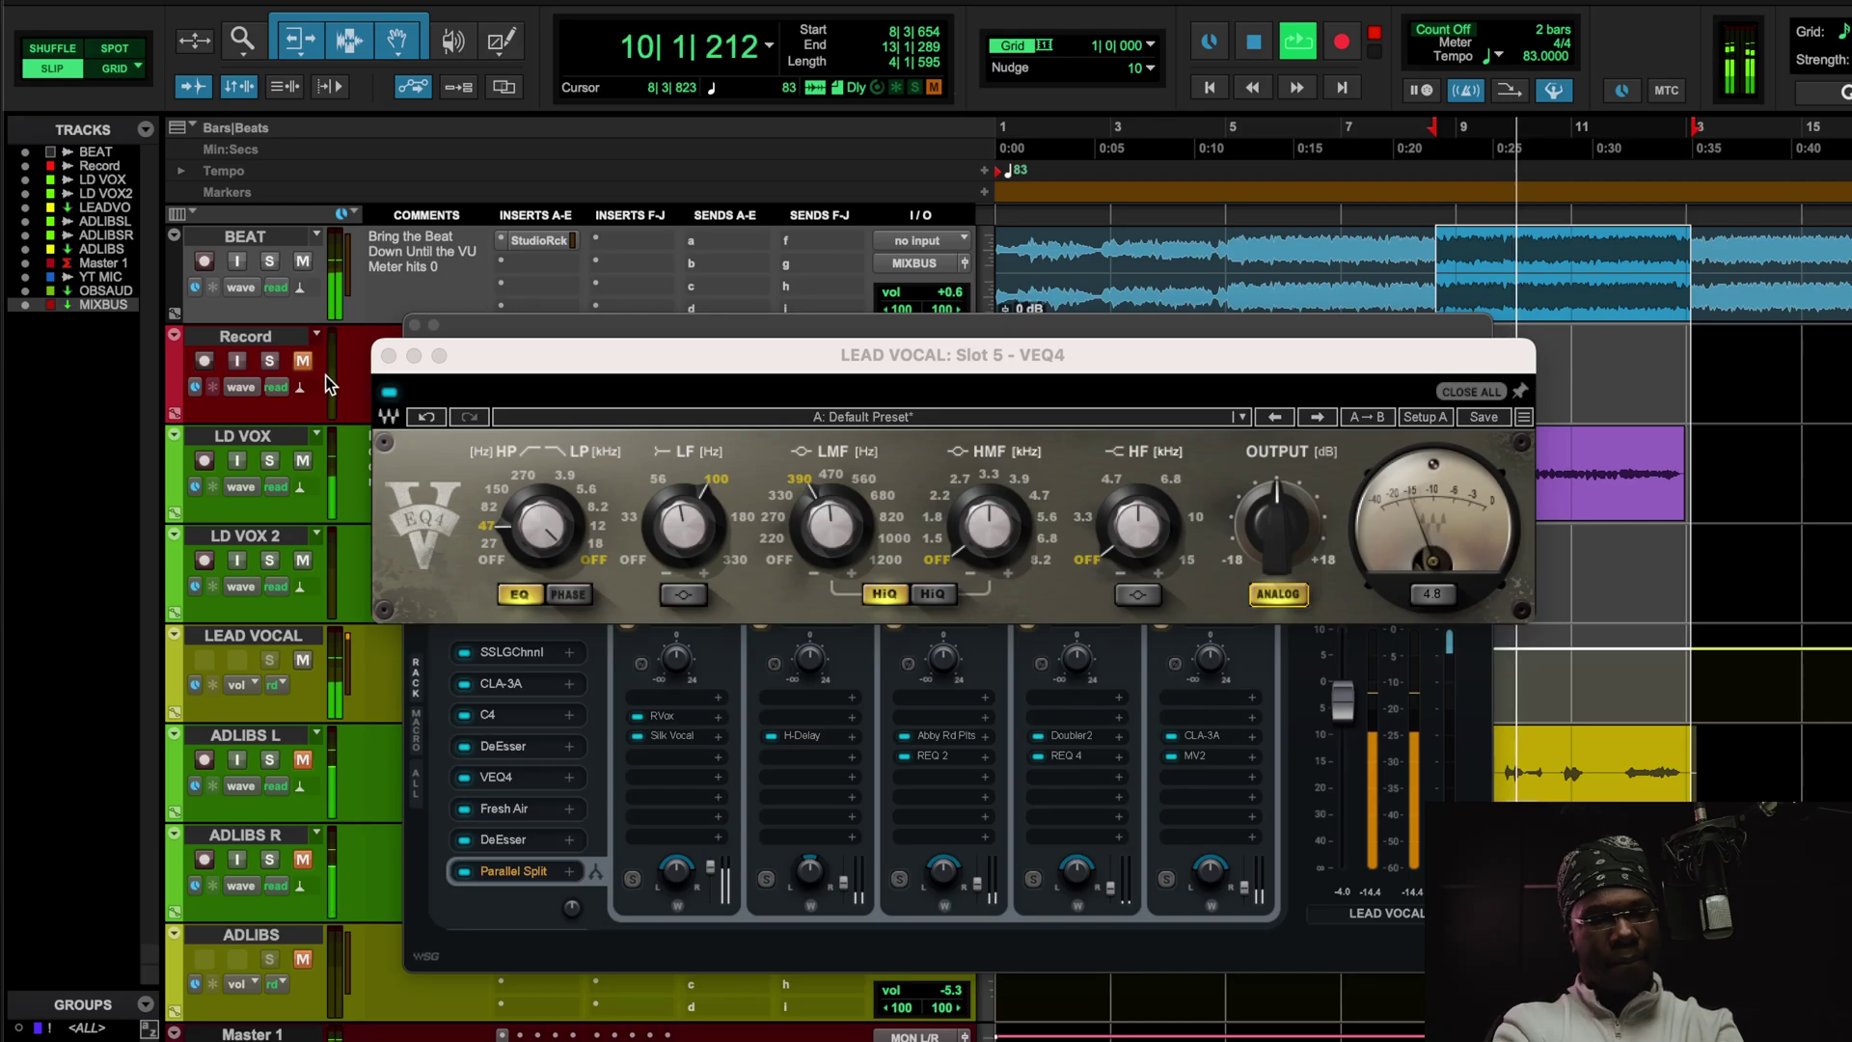
click(302, 661)
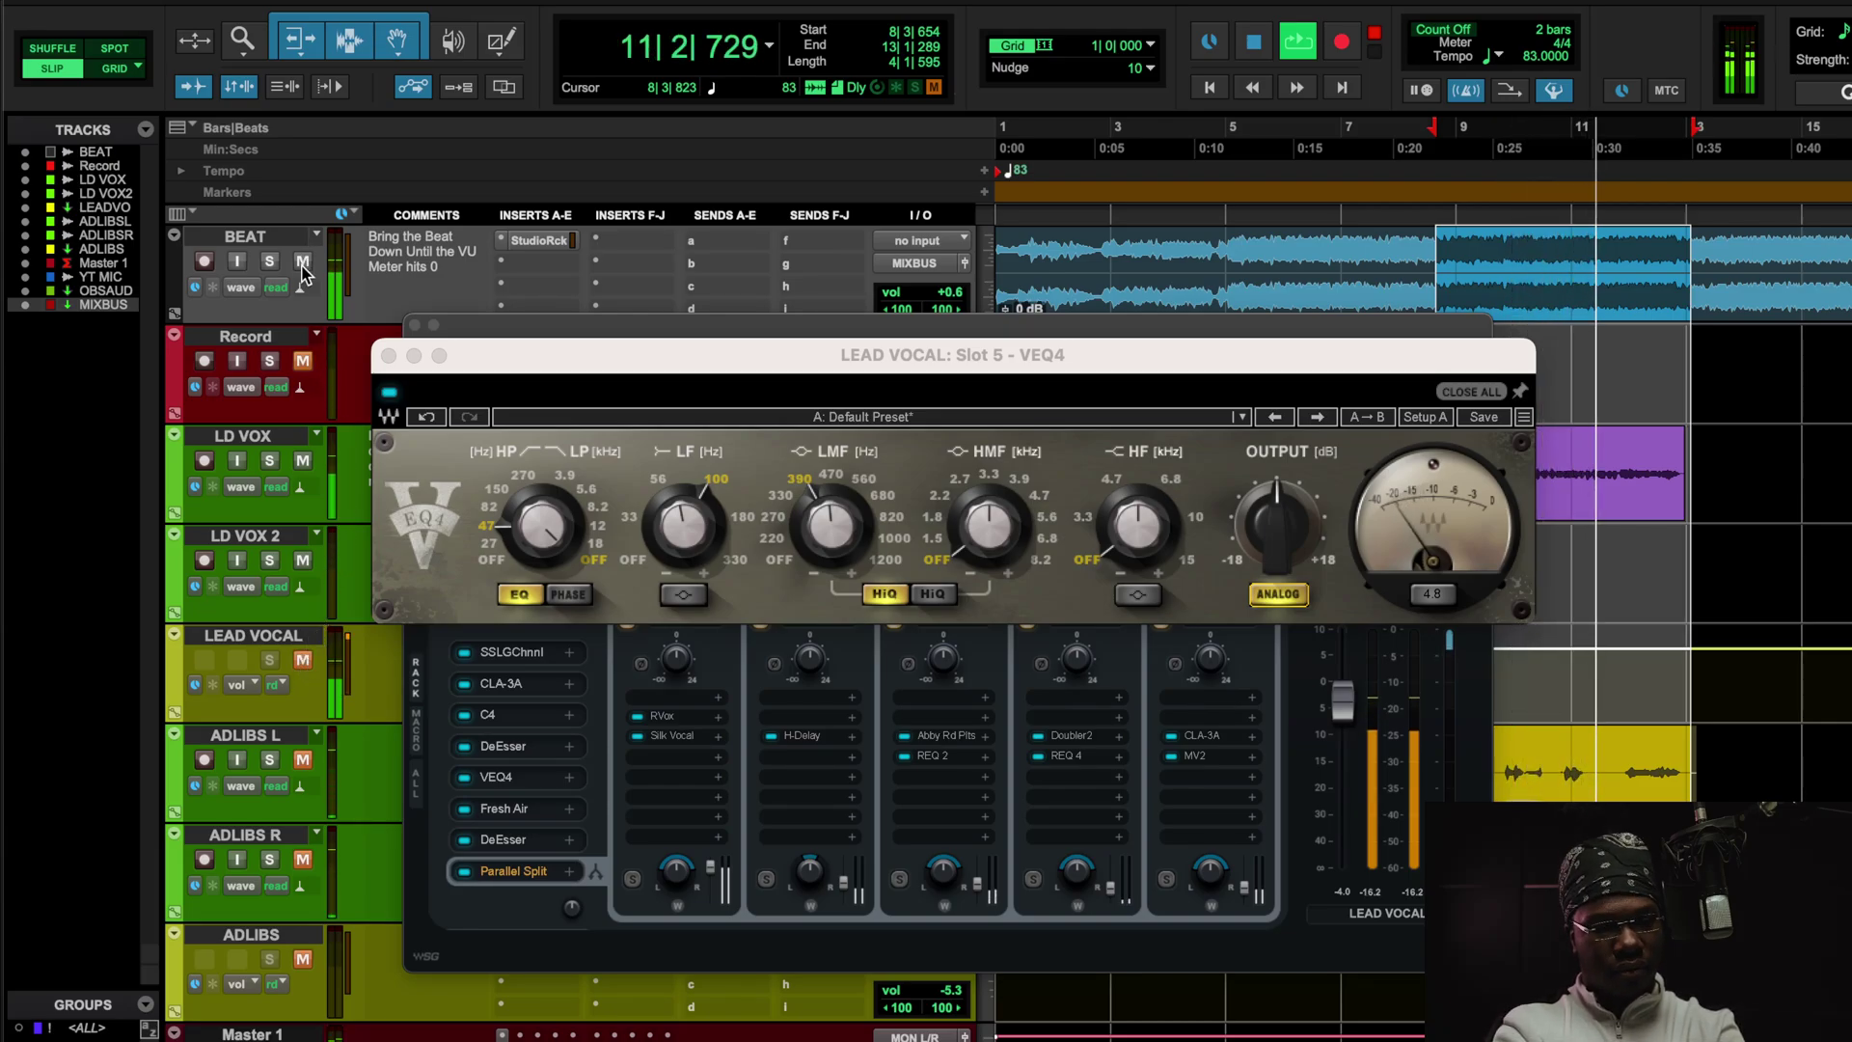
key(space)
key(space)
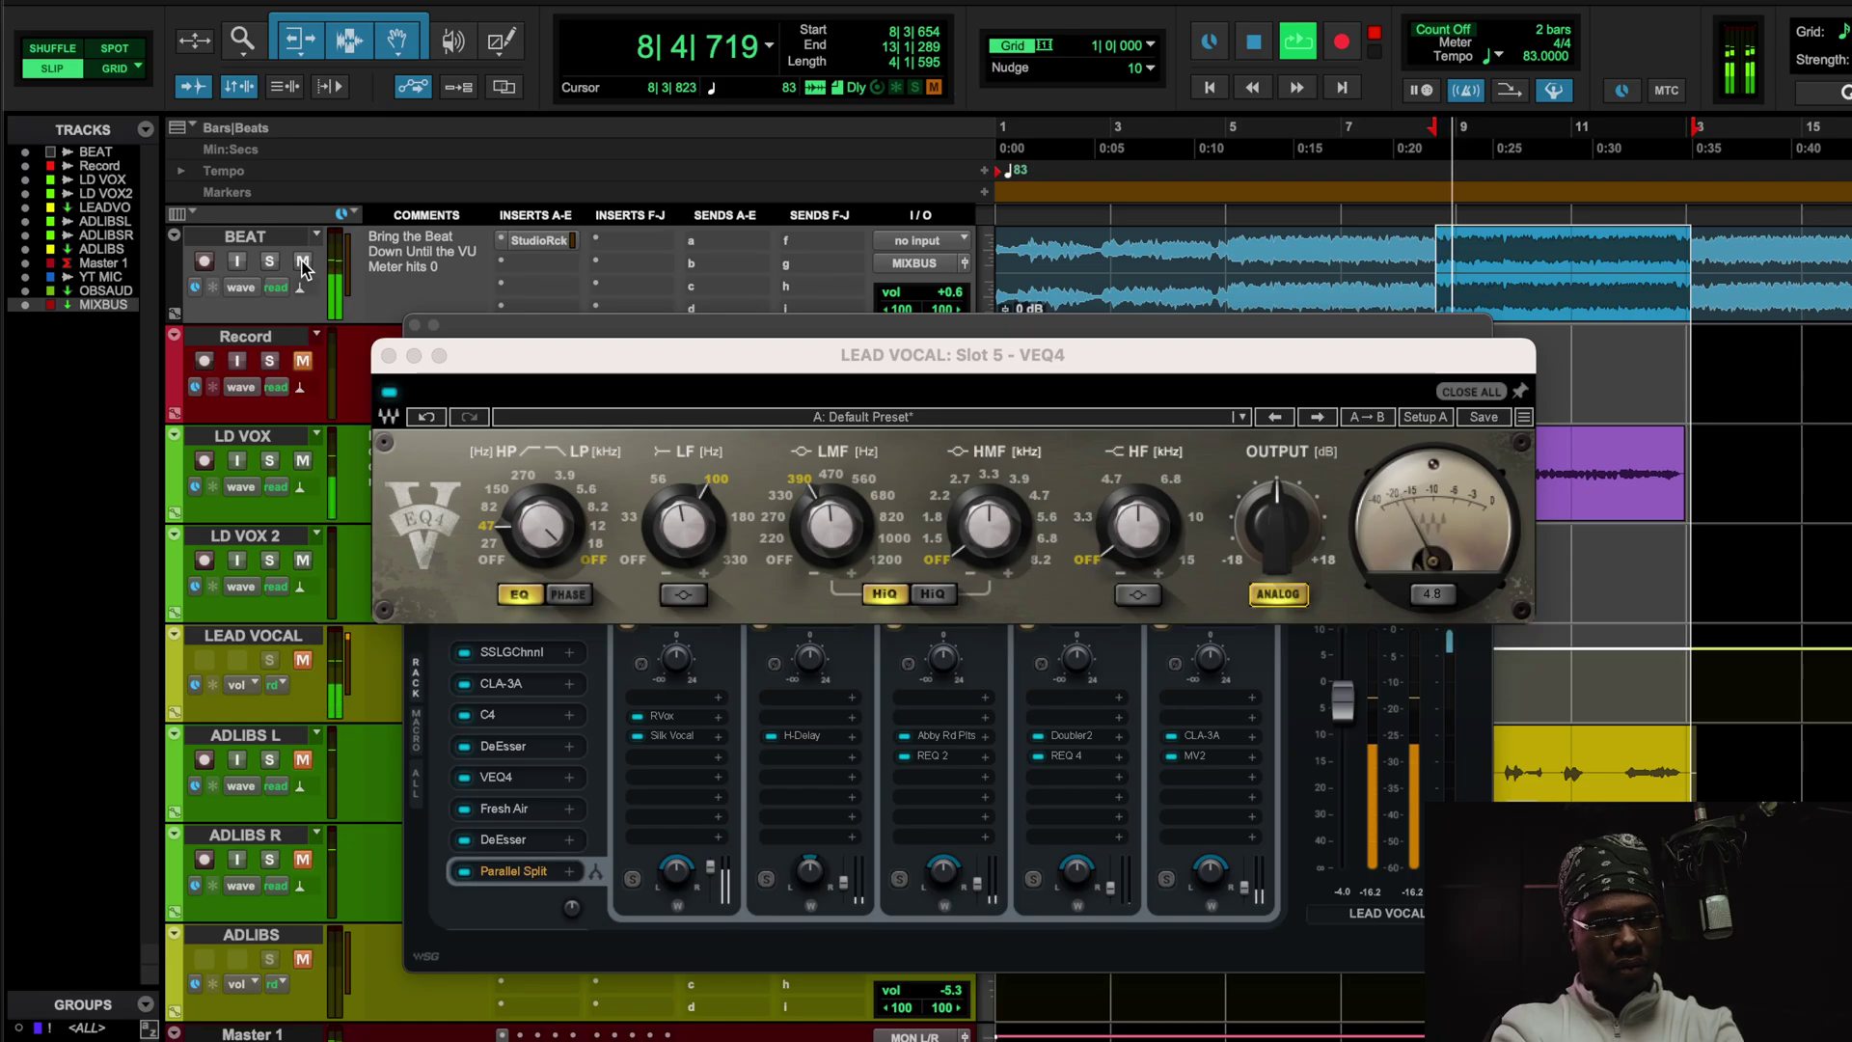
click(302, 261)
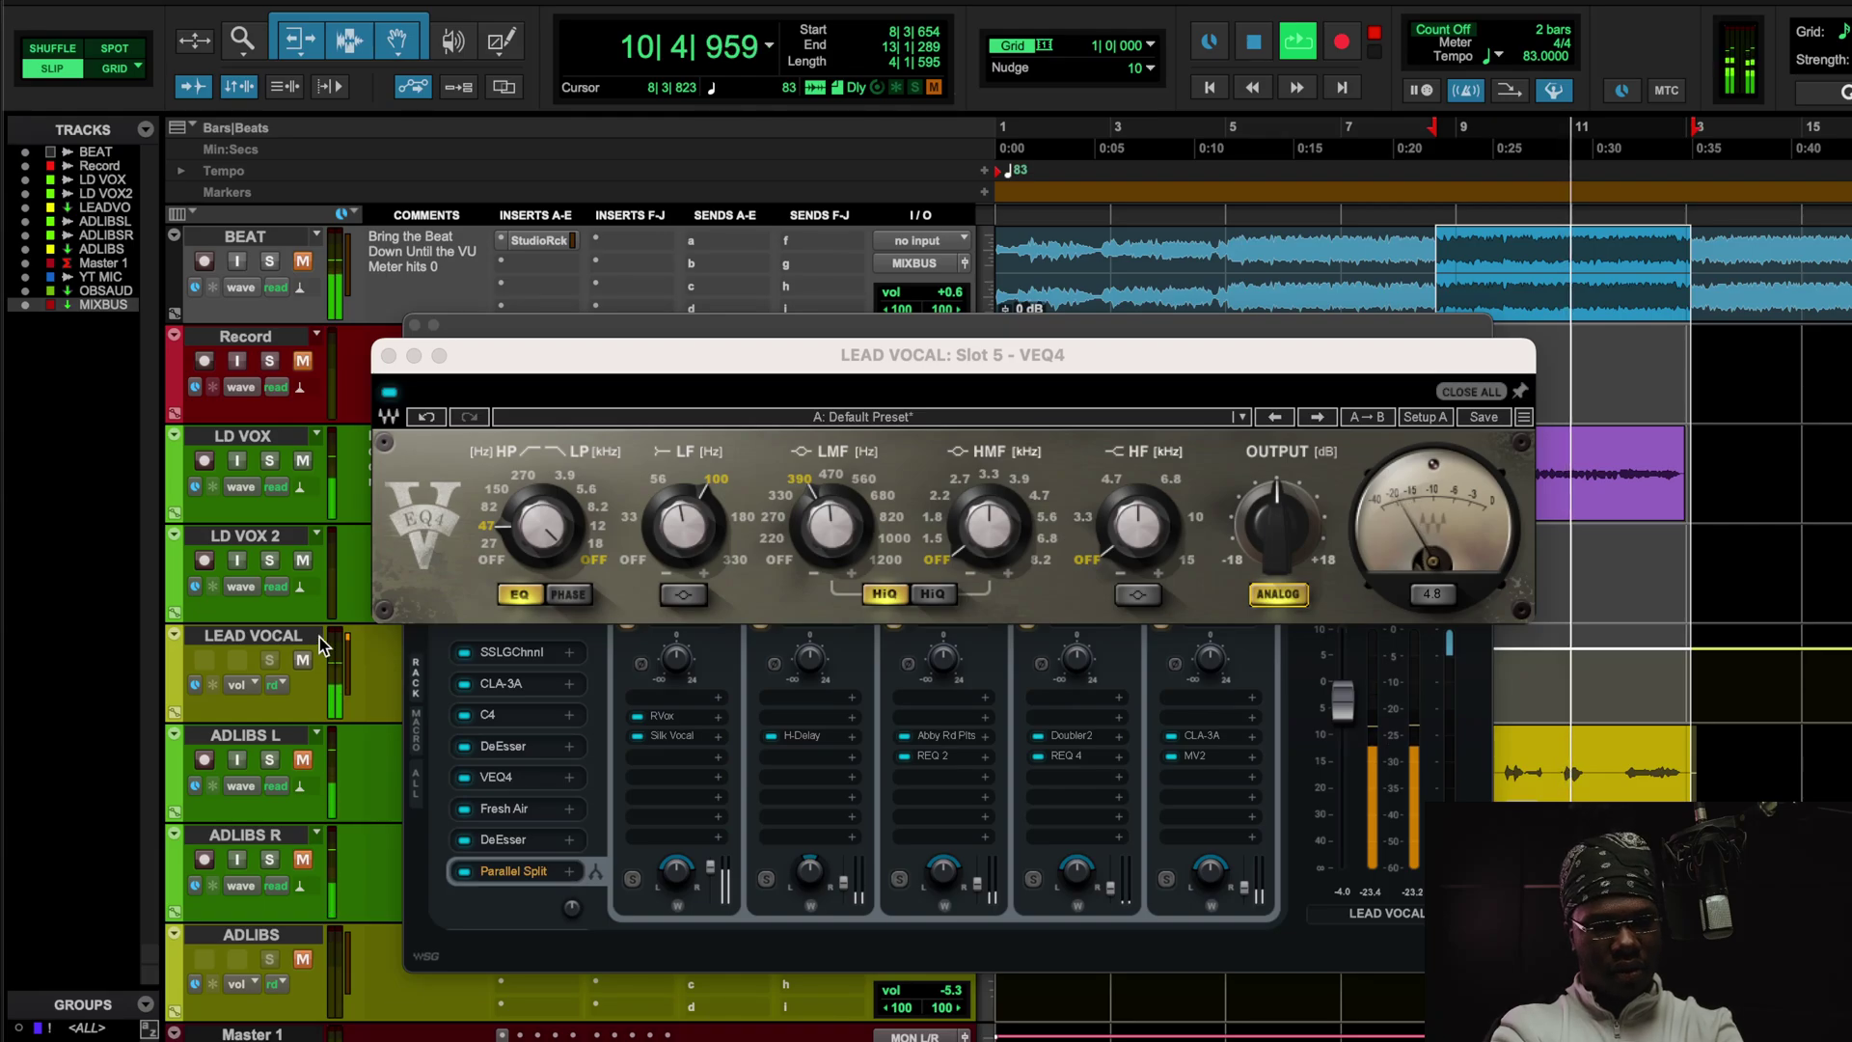
Compare the looped vocal with the VEQ4 switched off and on, stop playback and close the equalizer
click(390, 393)
key(space)
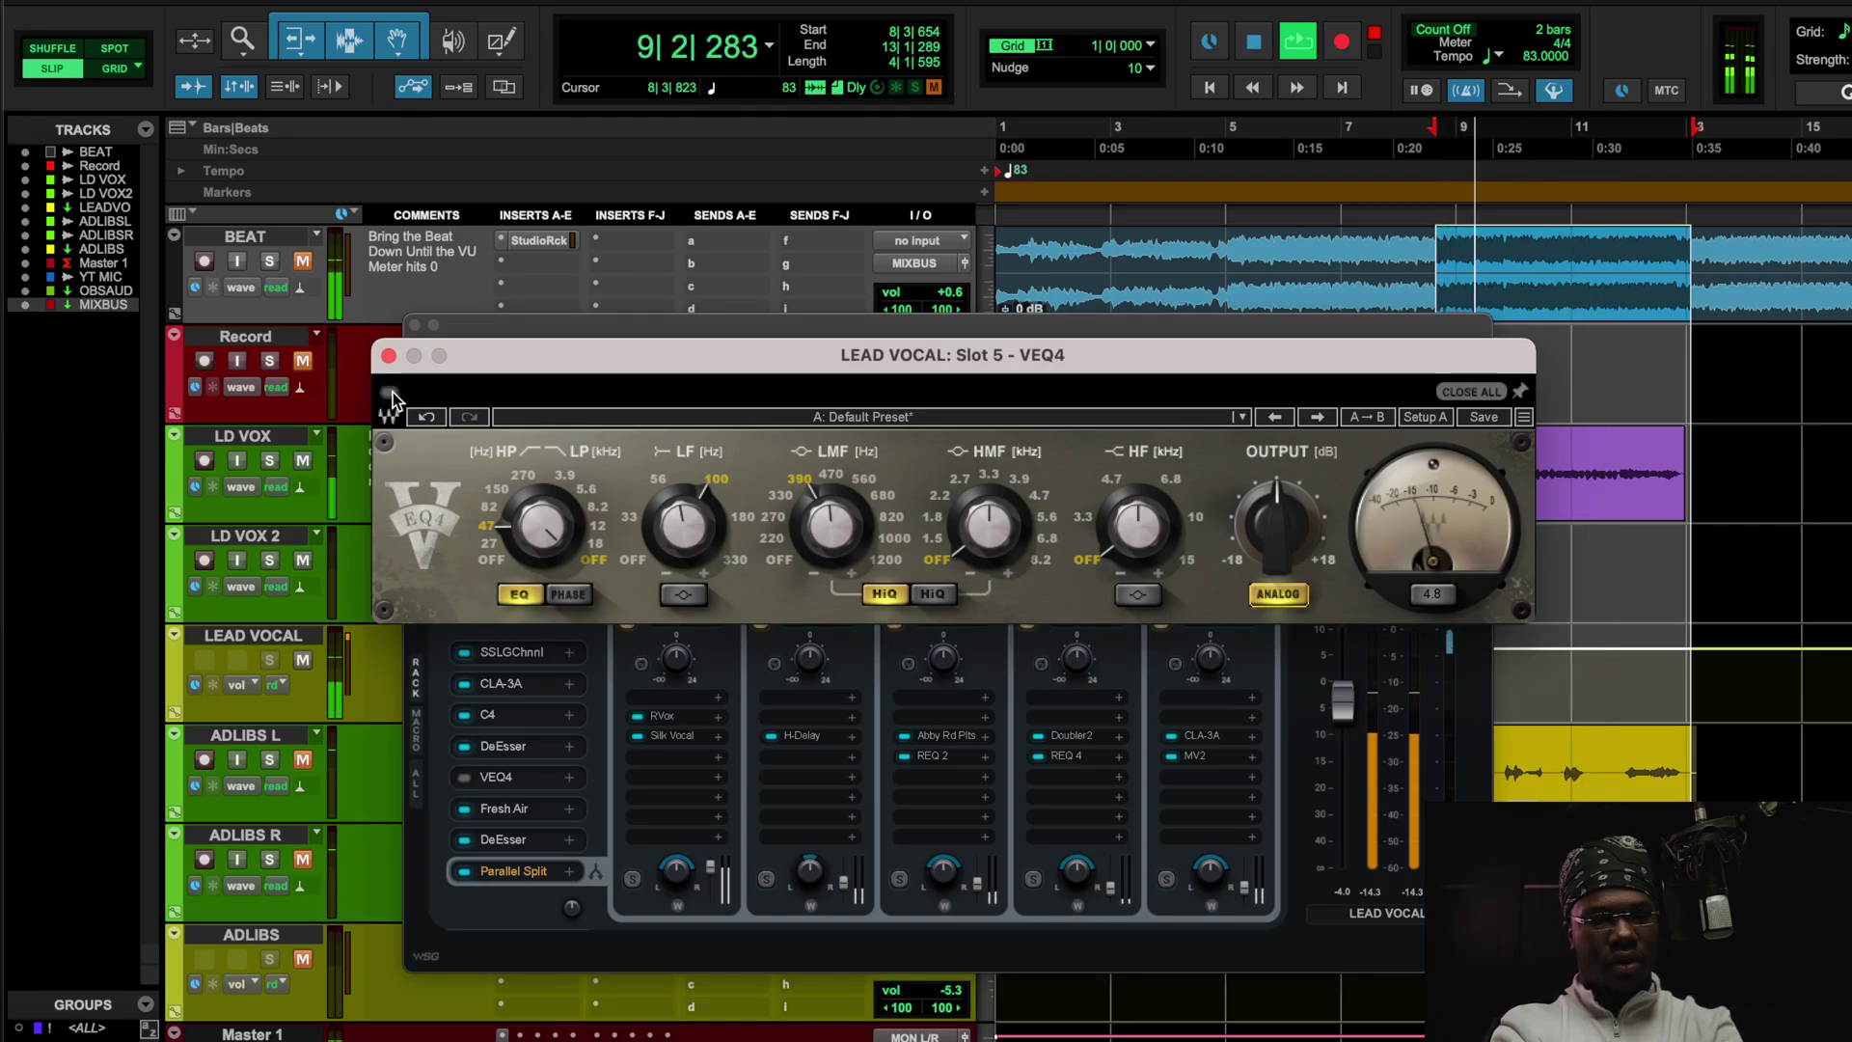
click(389, 393)
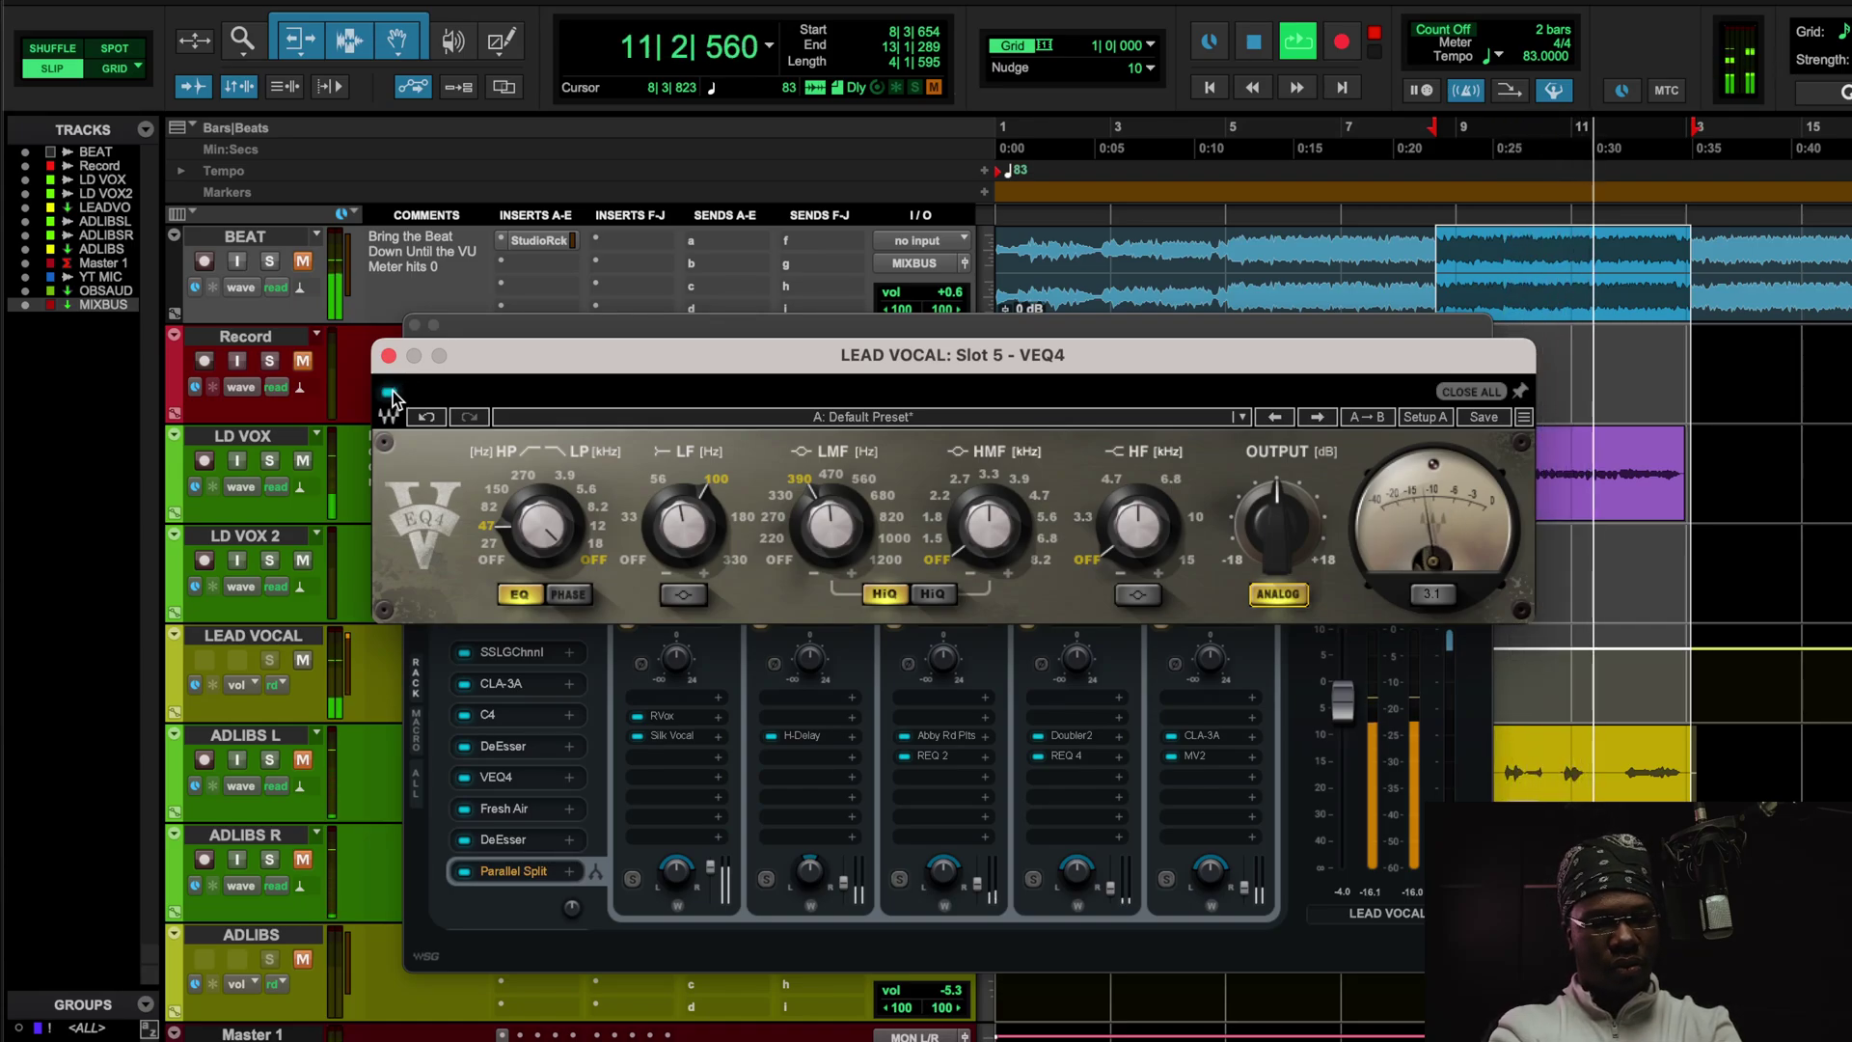
key(space)
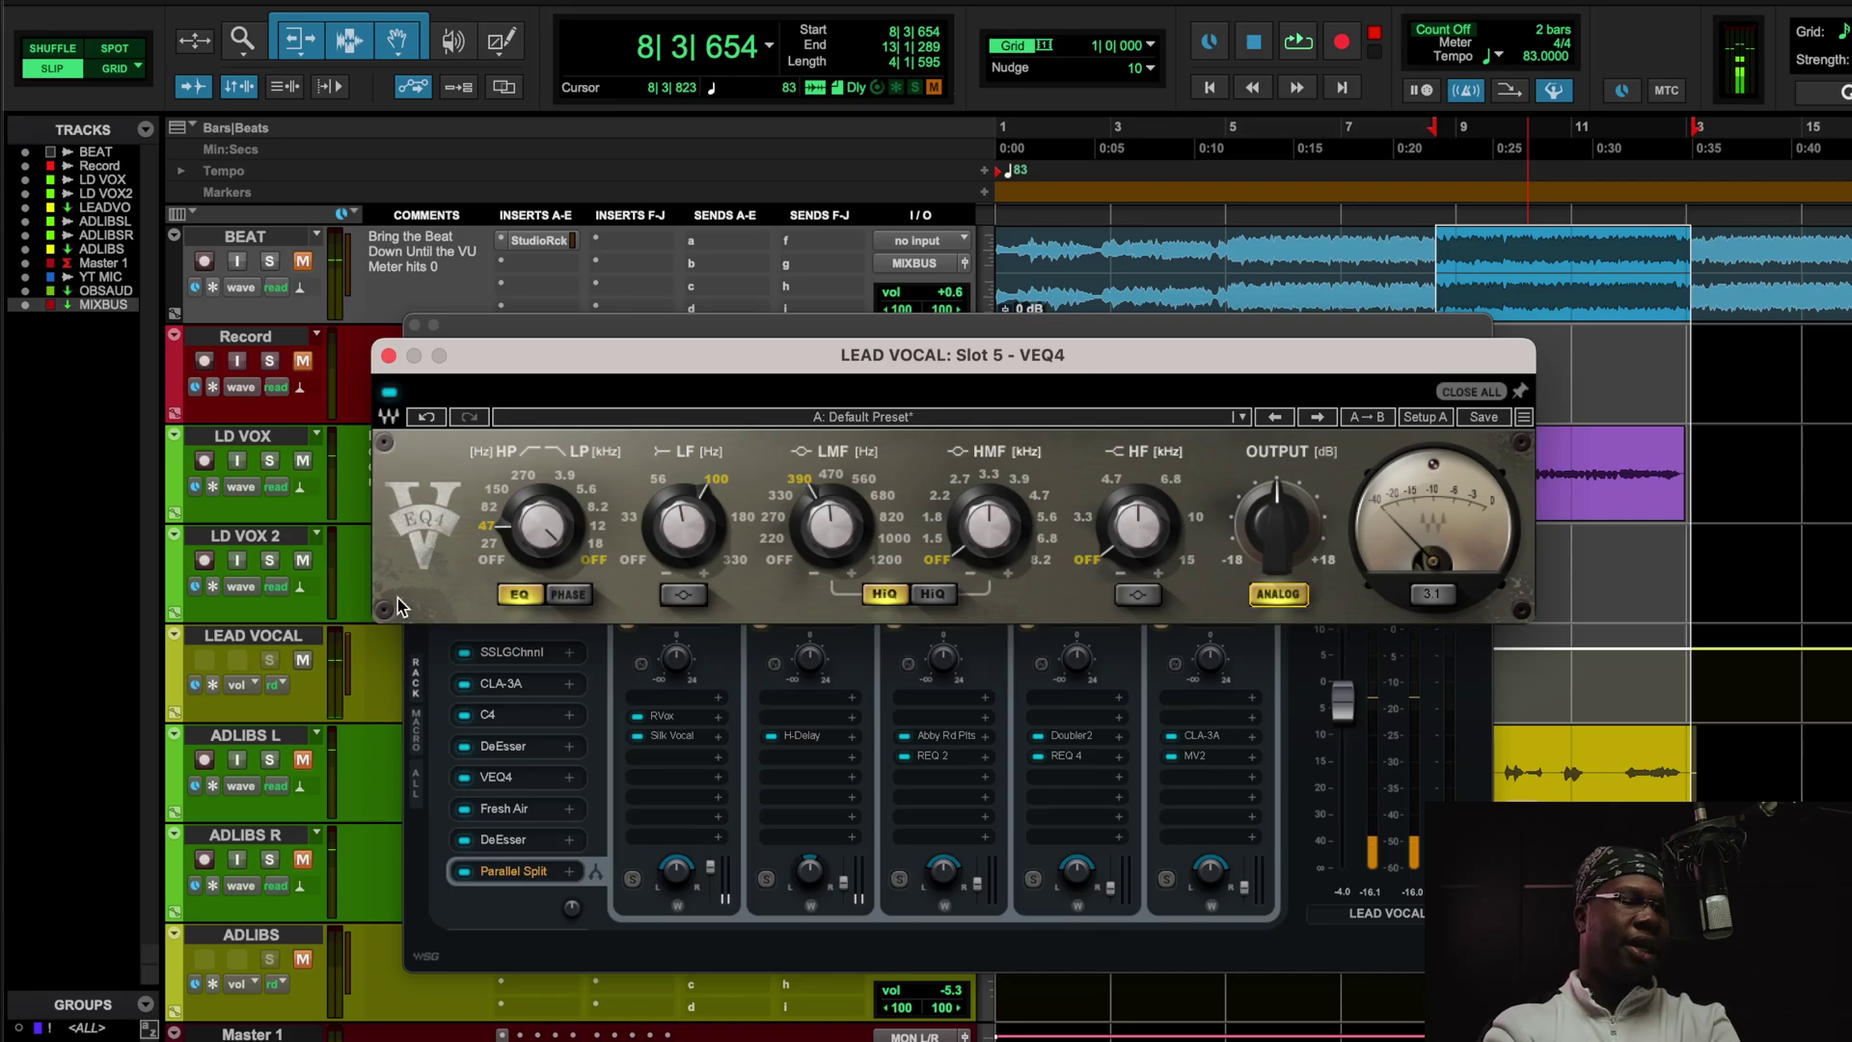
click(387, 357)
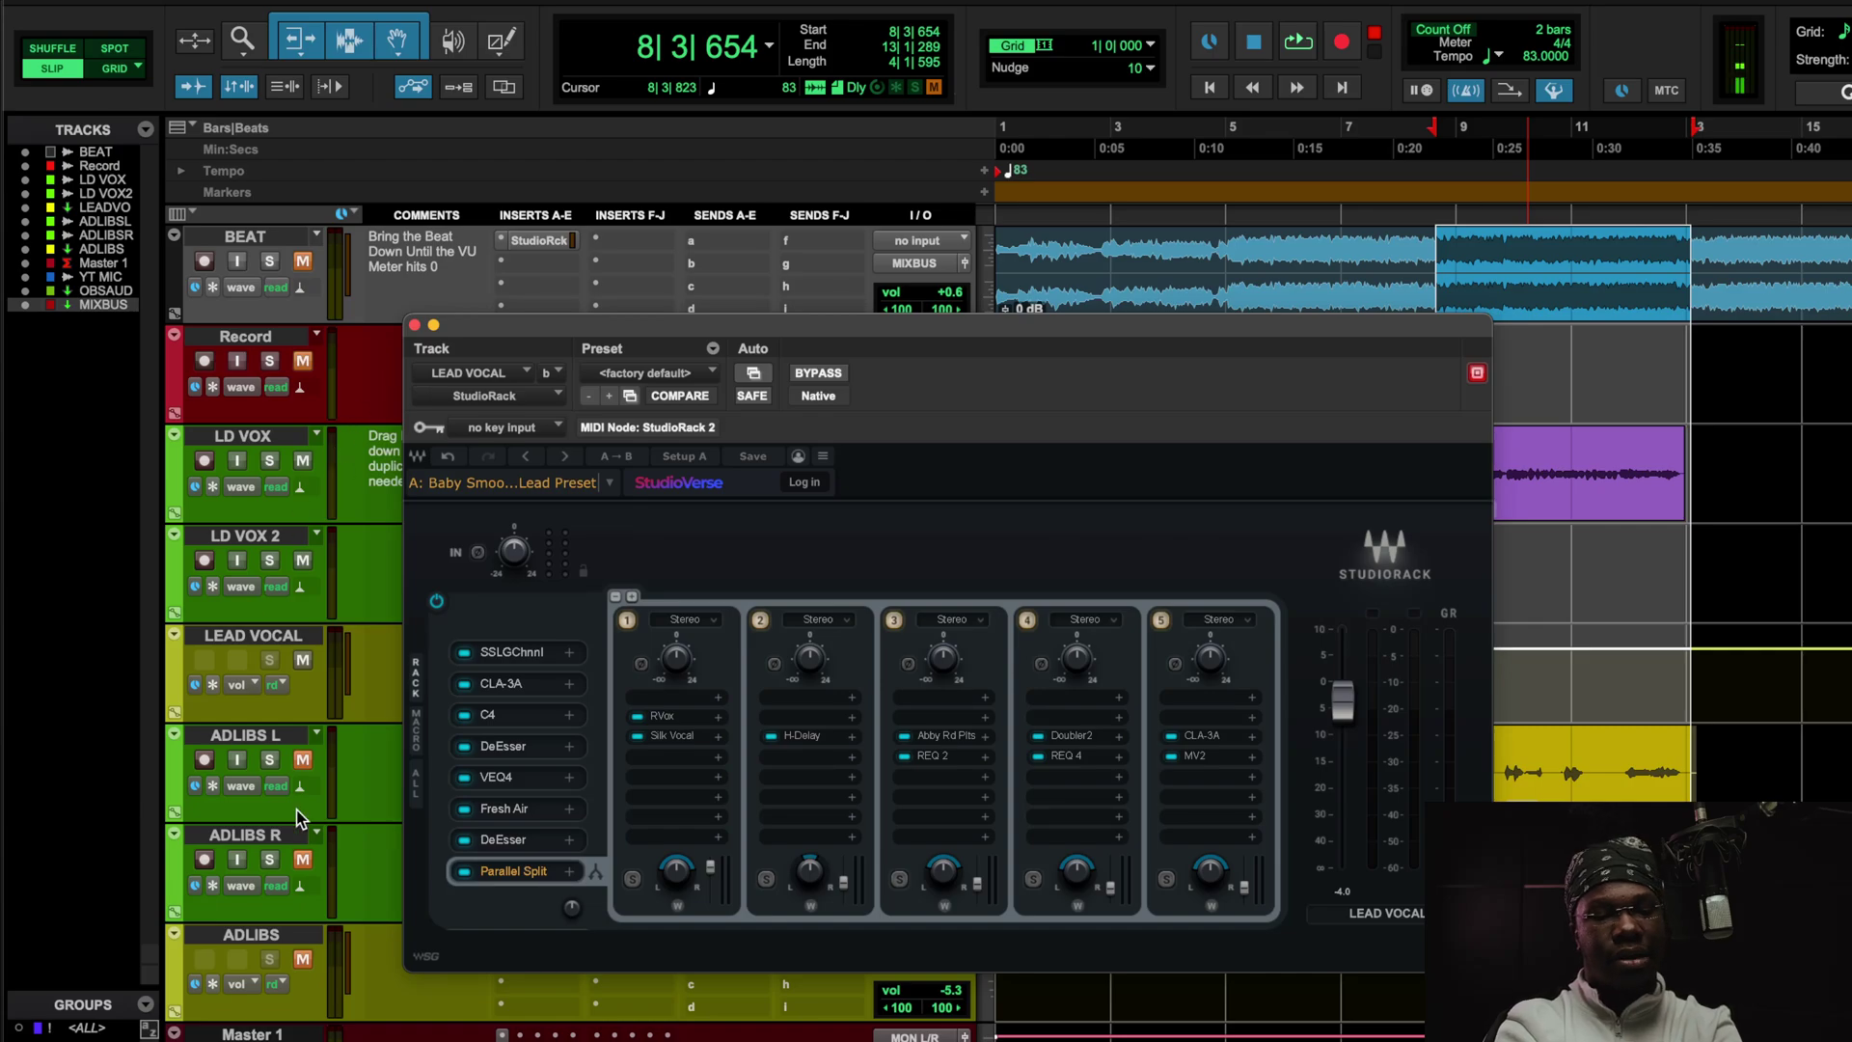
Open Fresh Air from slot 6 of the lead vocal rack and compare the looped vocal with it switched off and on
click(524, 808)
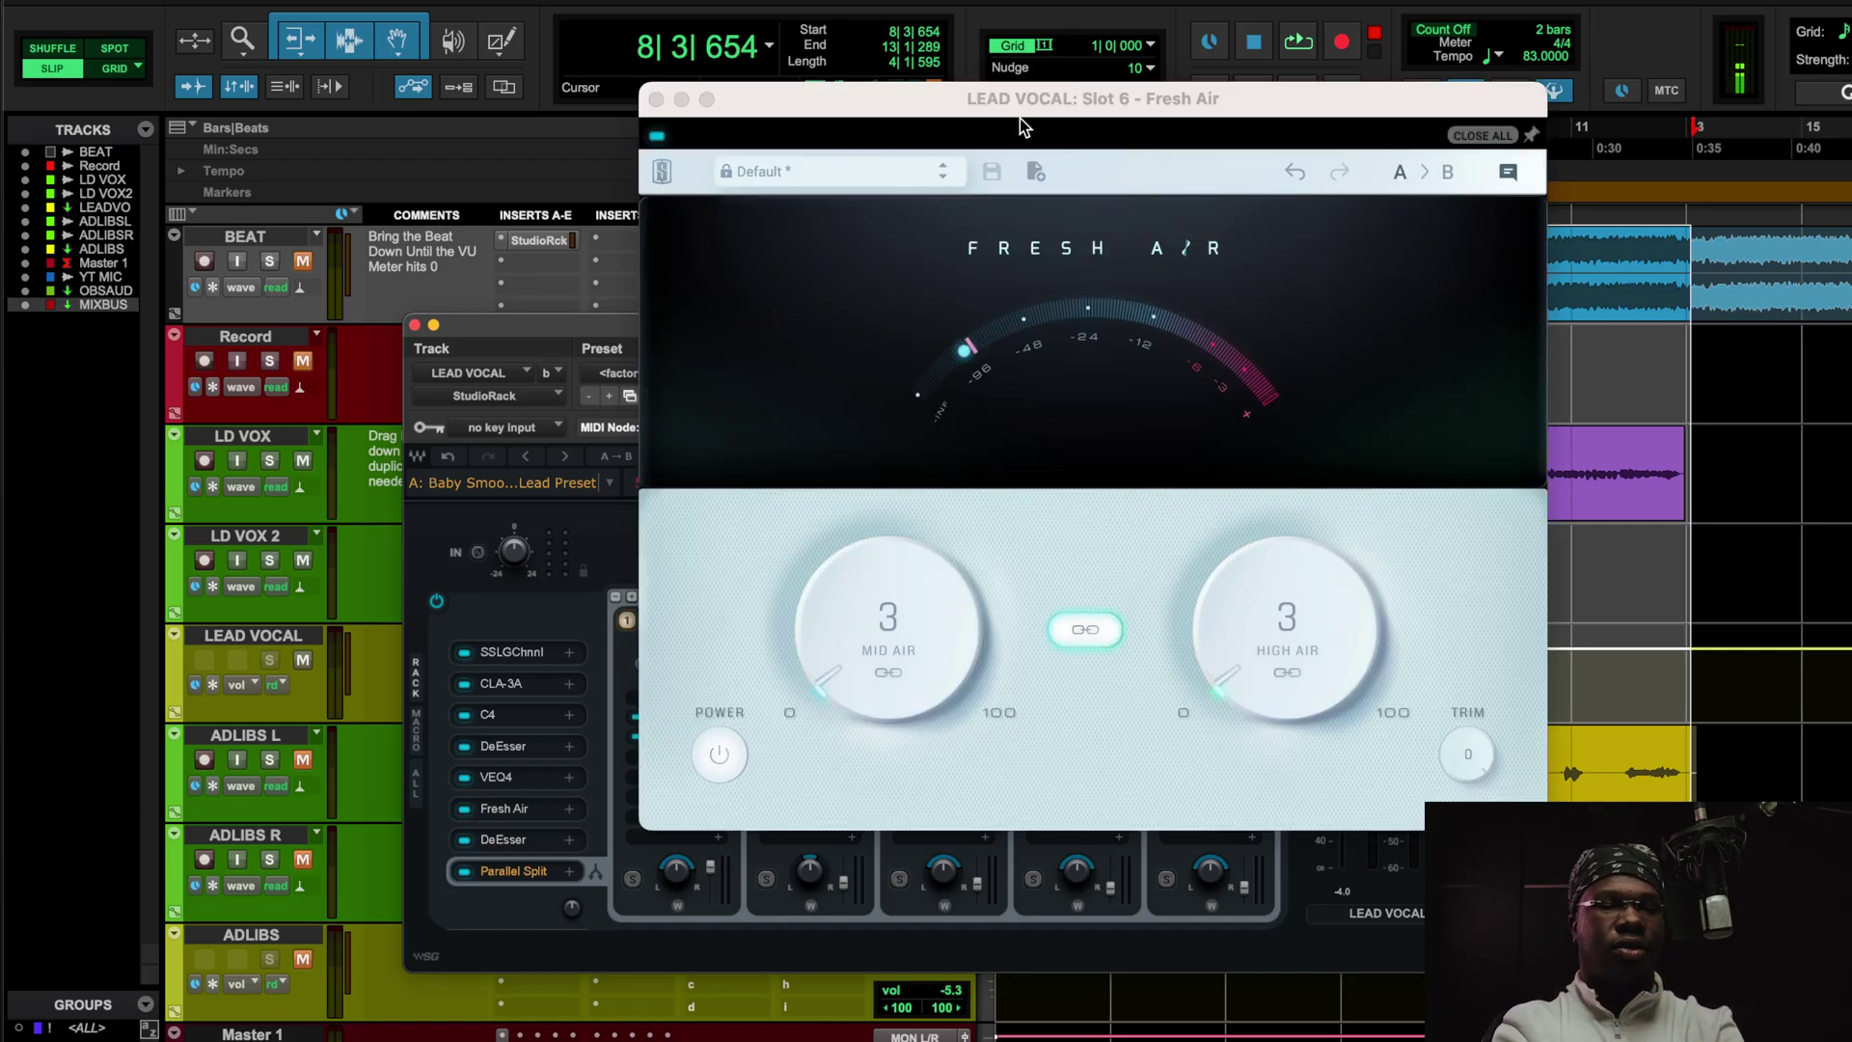
drag(1025, 117, 864, 190)
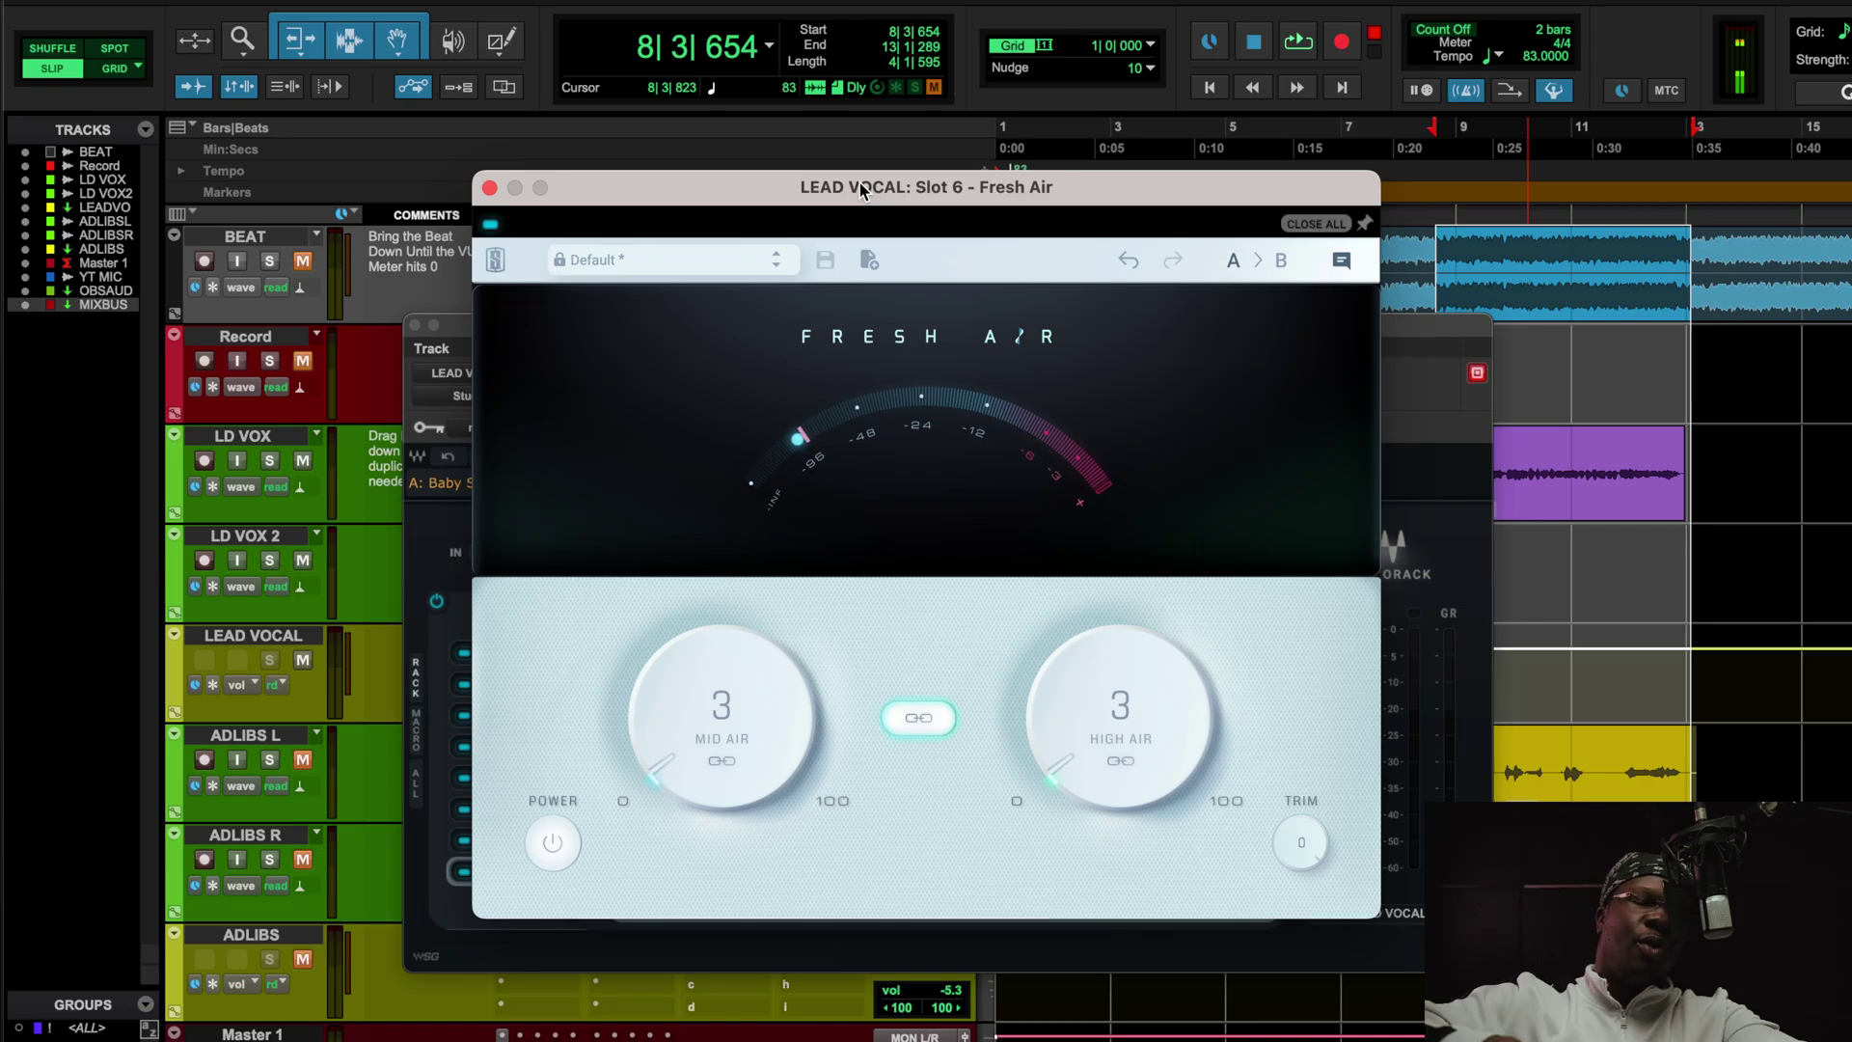
key(space)
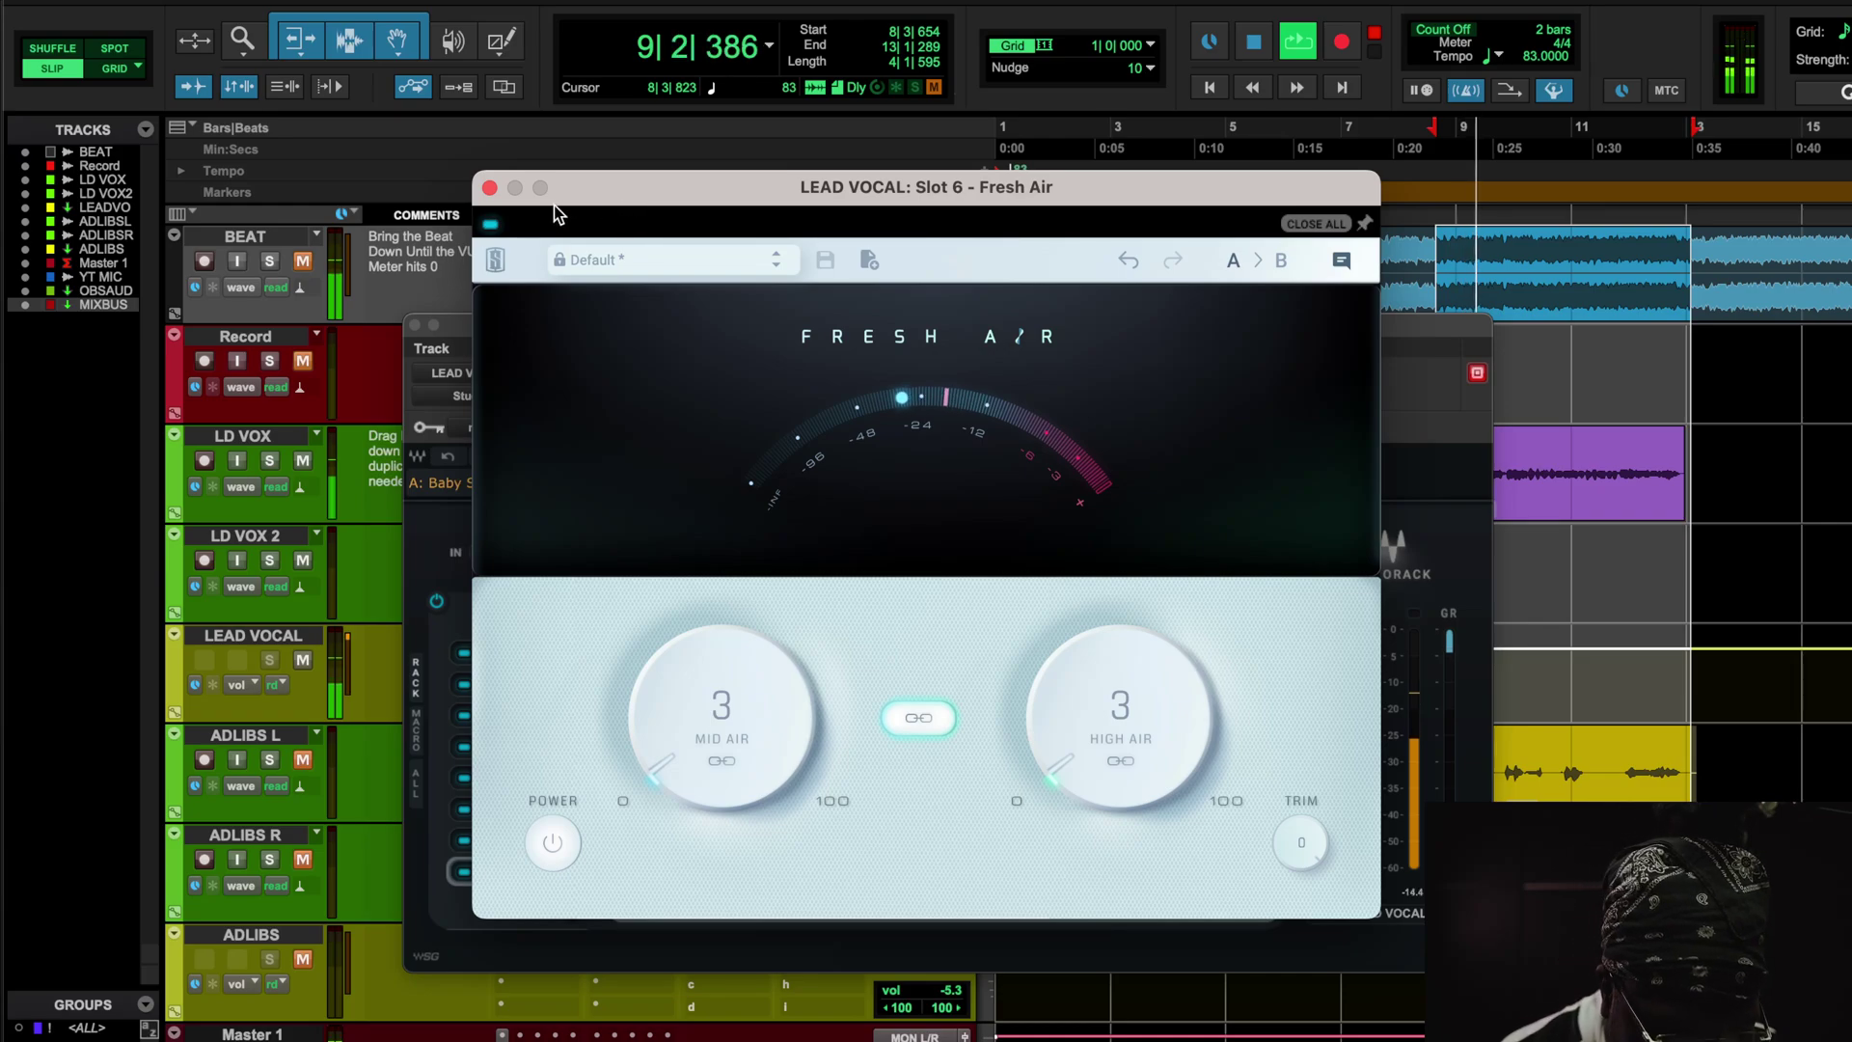
click(491, 225)
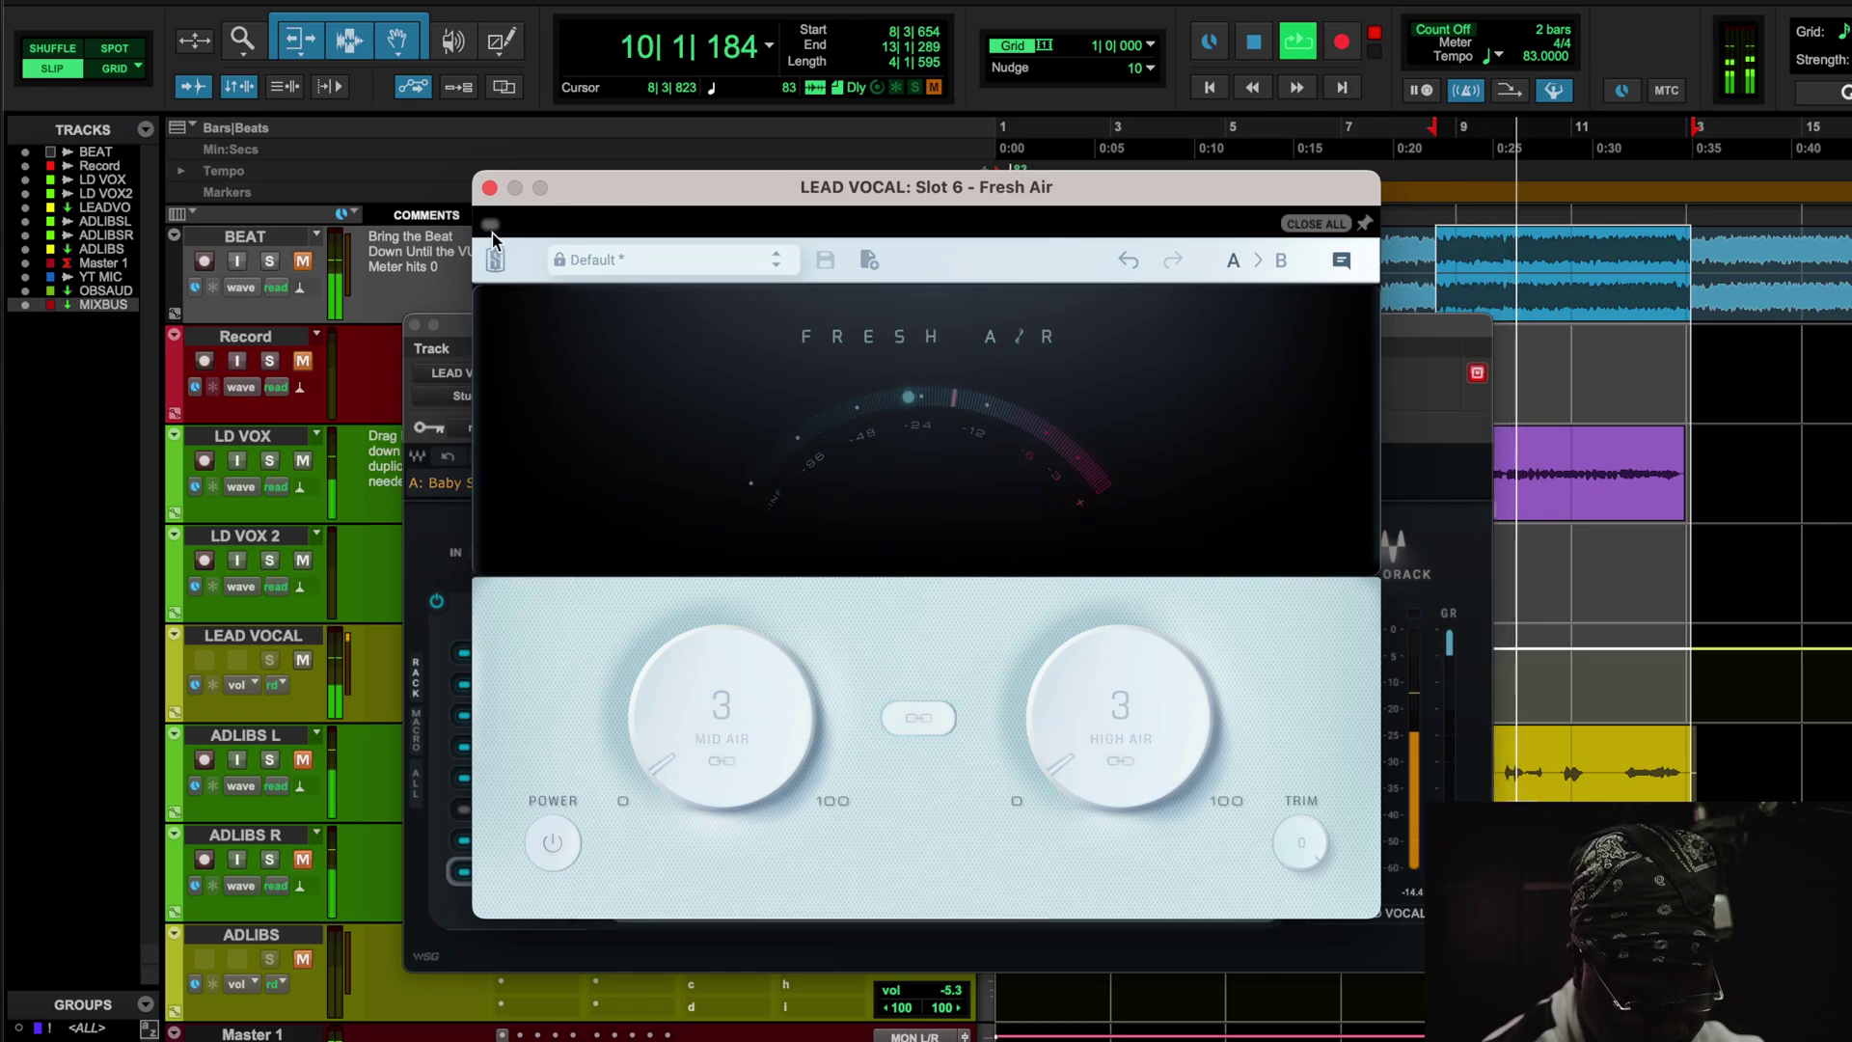
click(492, 231)
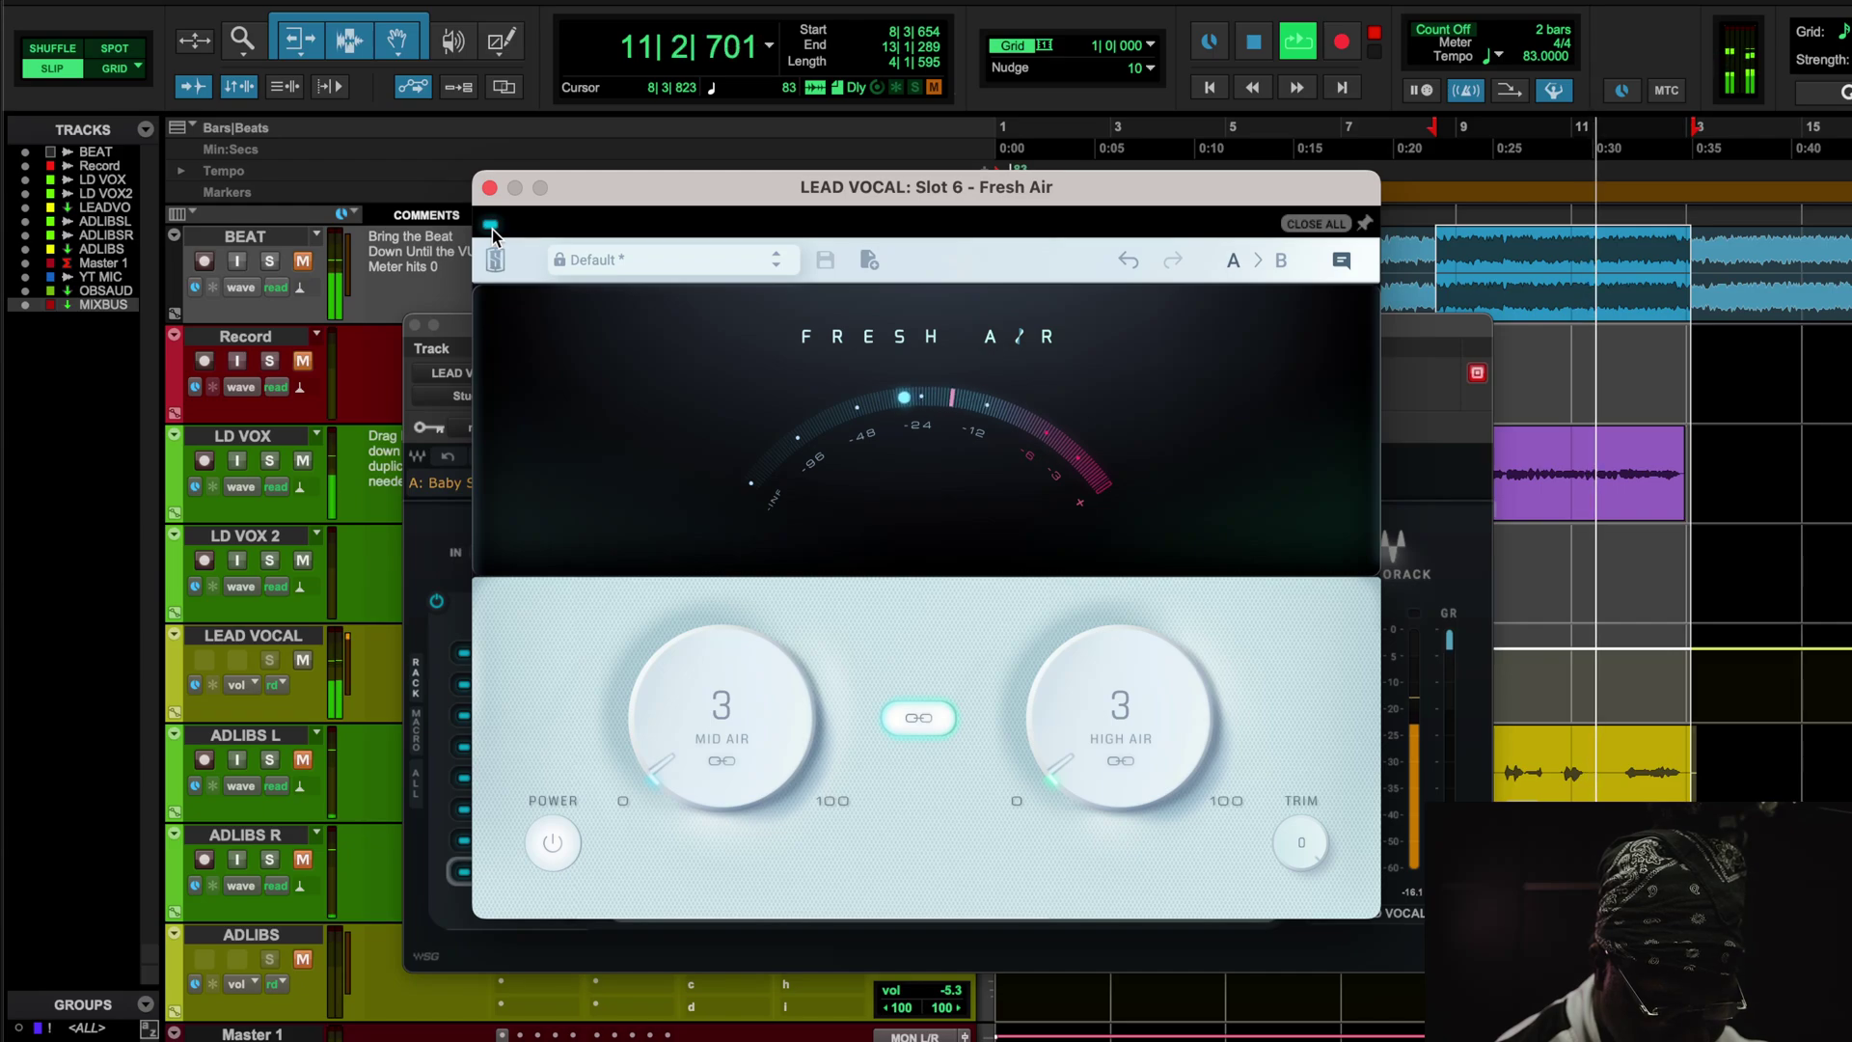
click(491, 227)
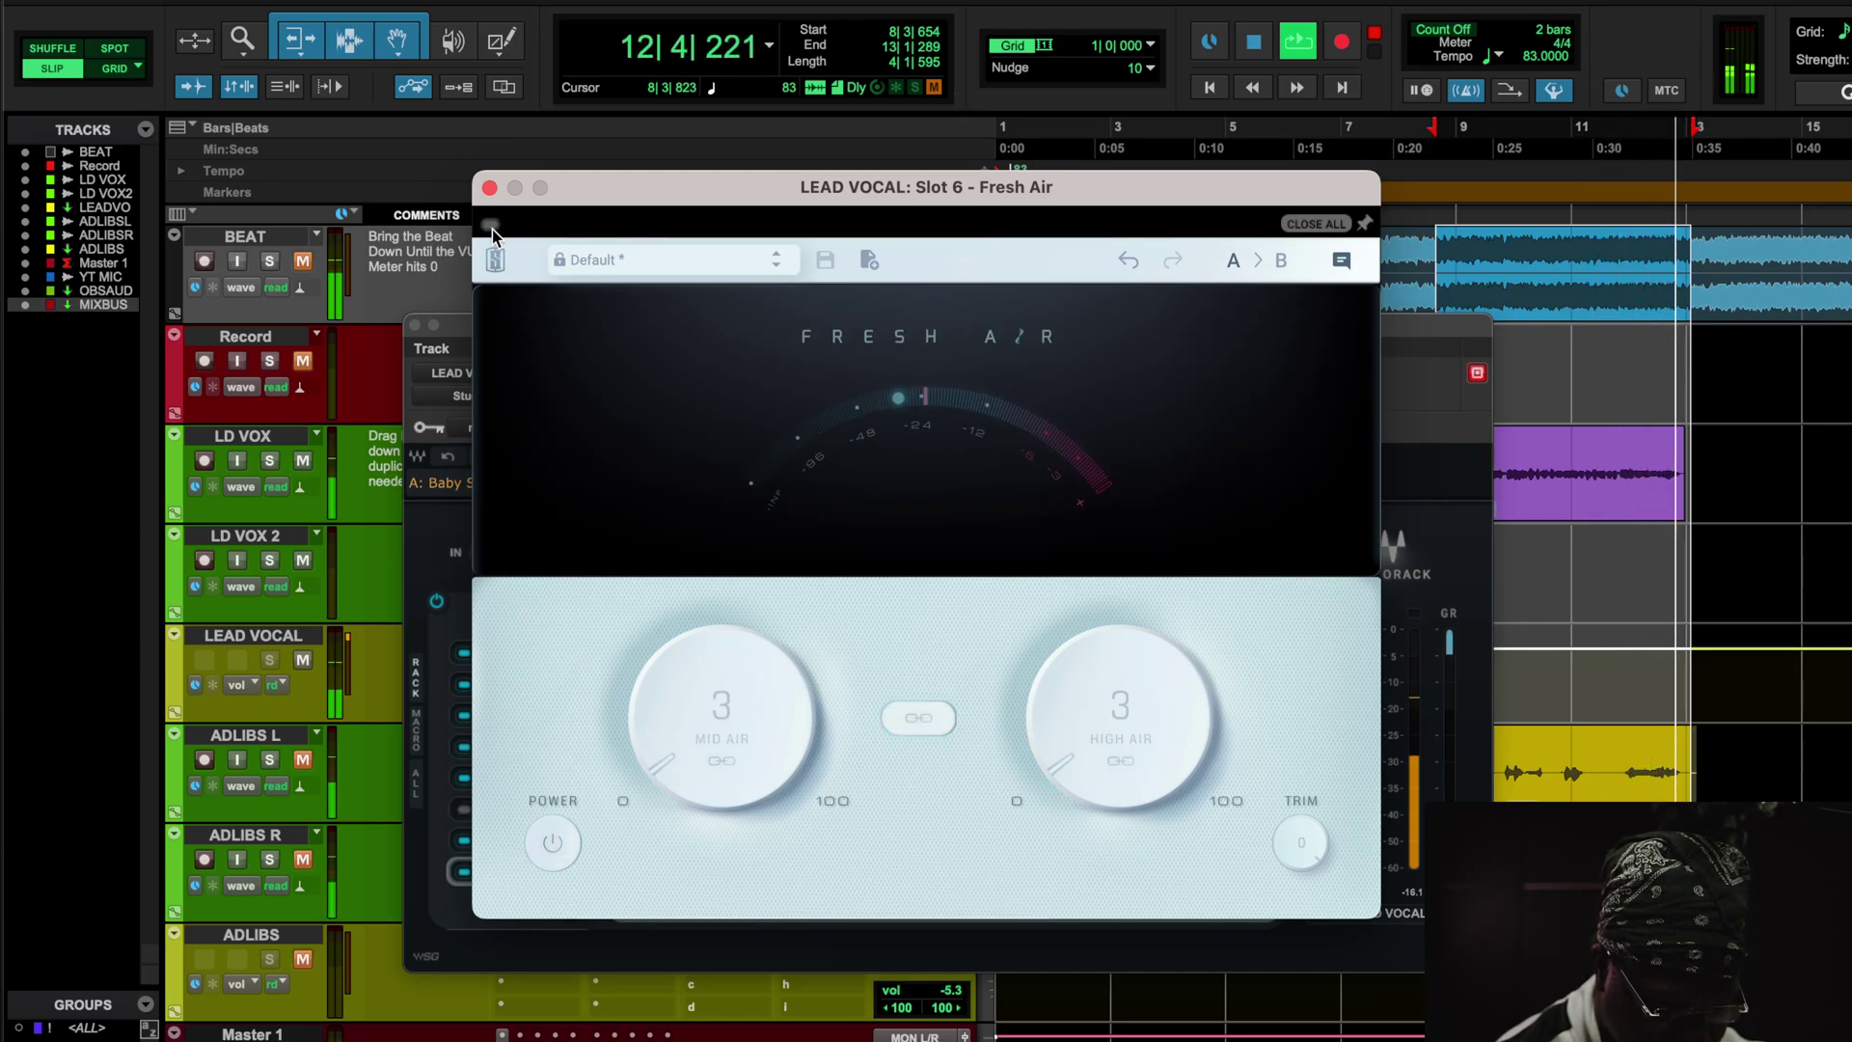
click(491, 226)
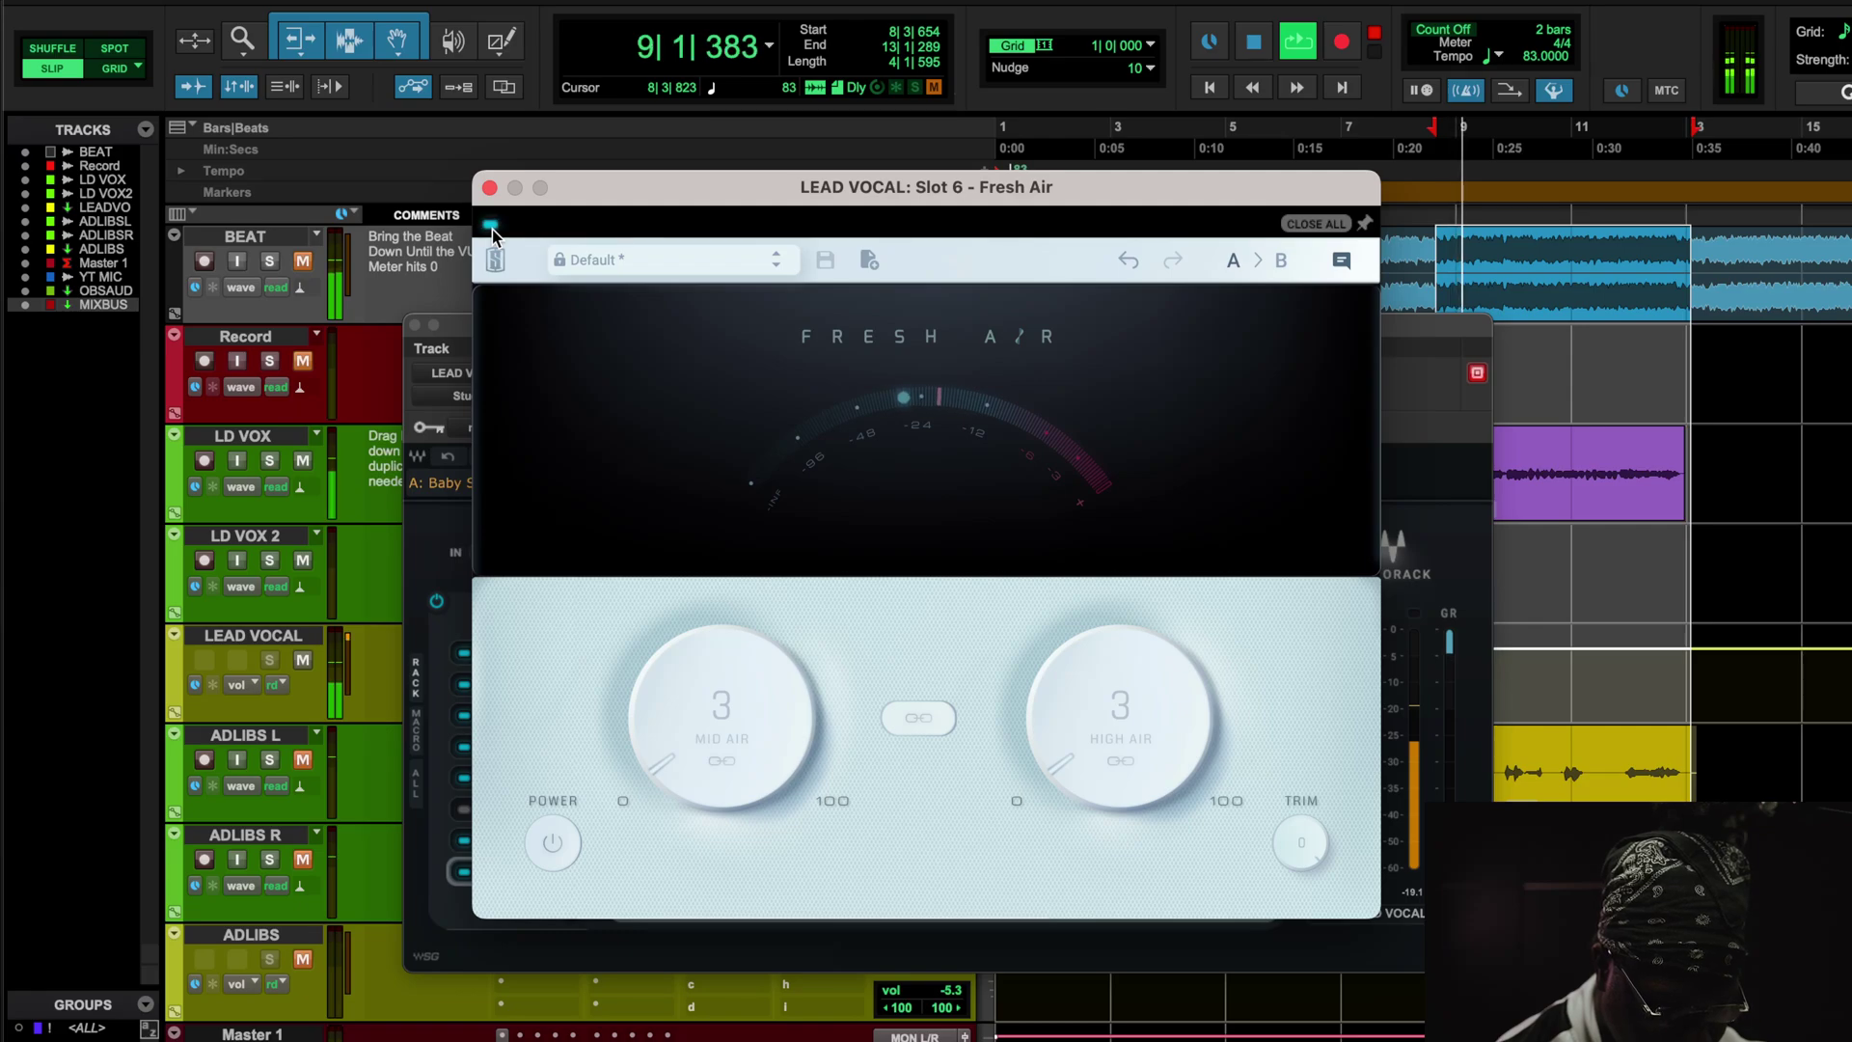
Audition the Fresh Air vocal against the unmuted BEAT track, mute BEAT again, stop playback and close Fresh Air
click(304, 261)
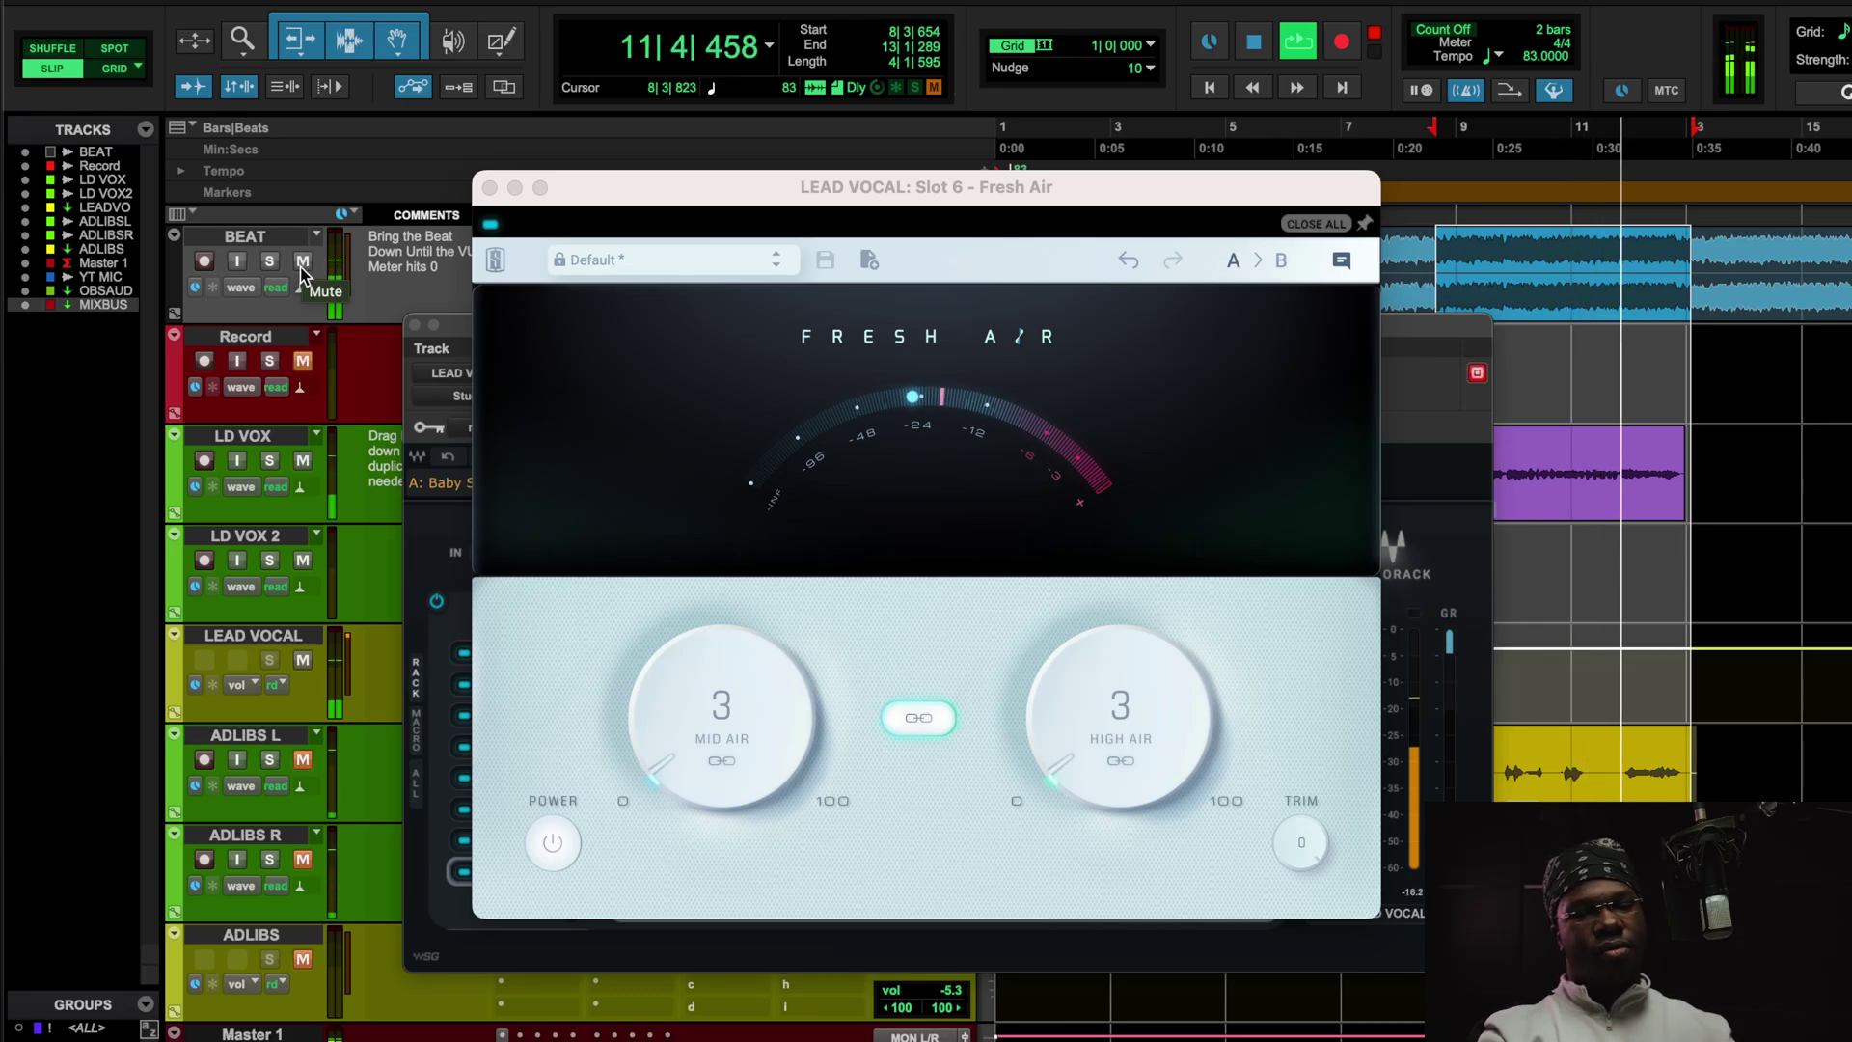
key(space)
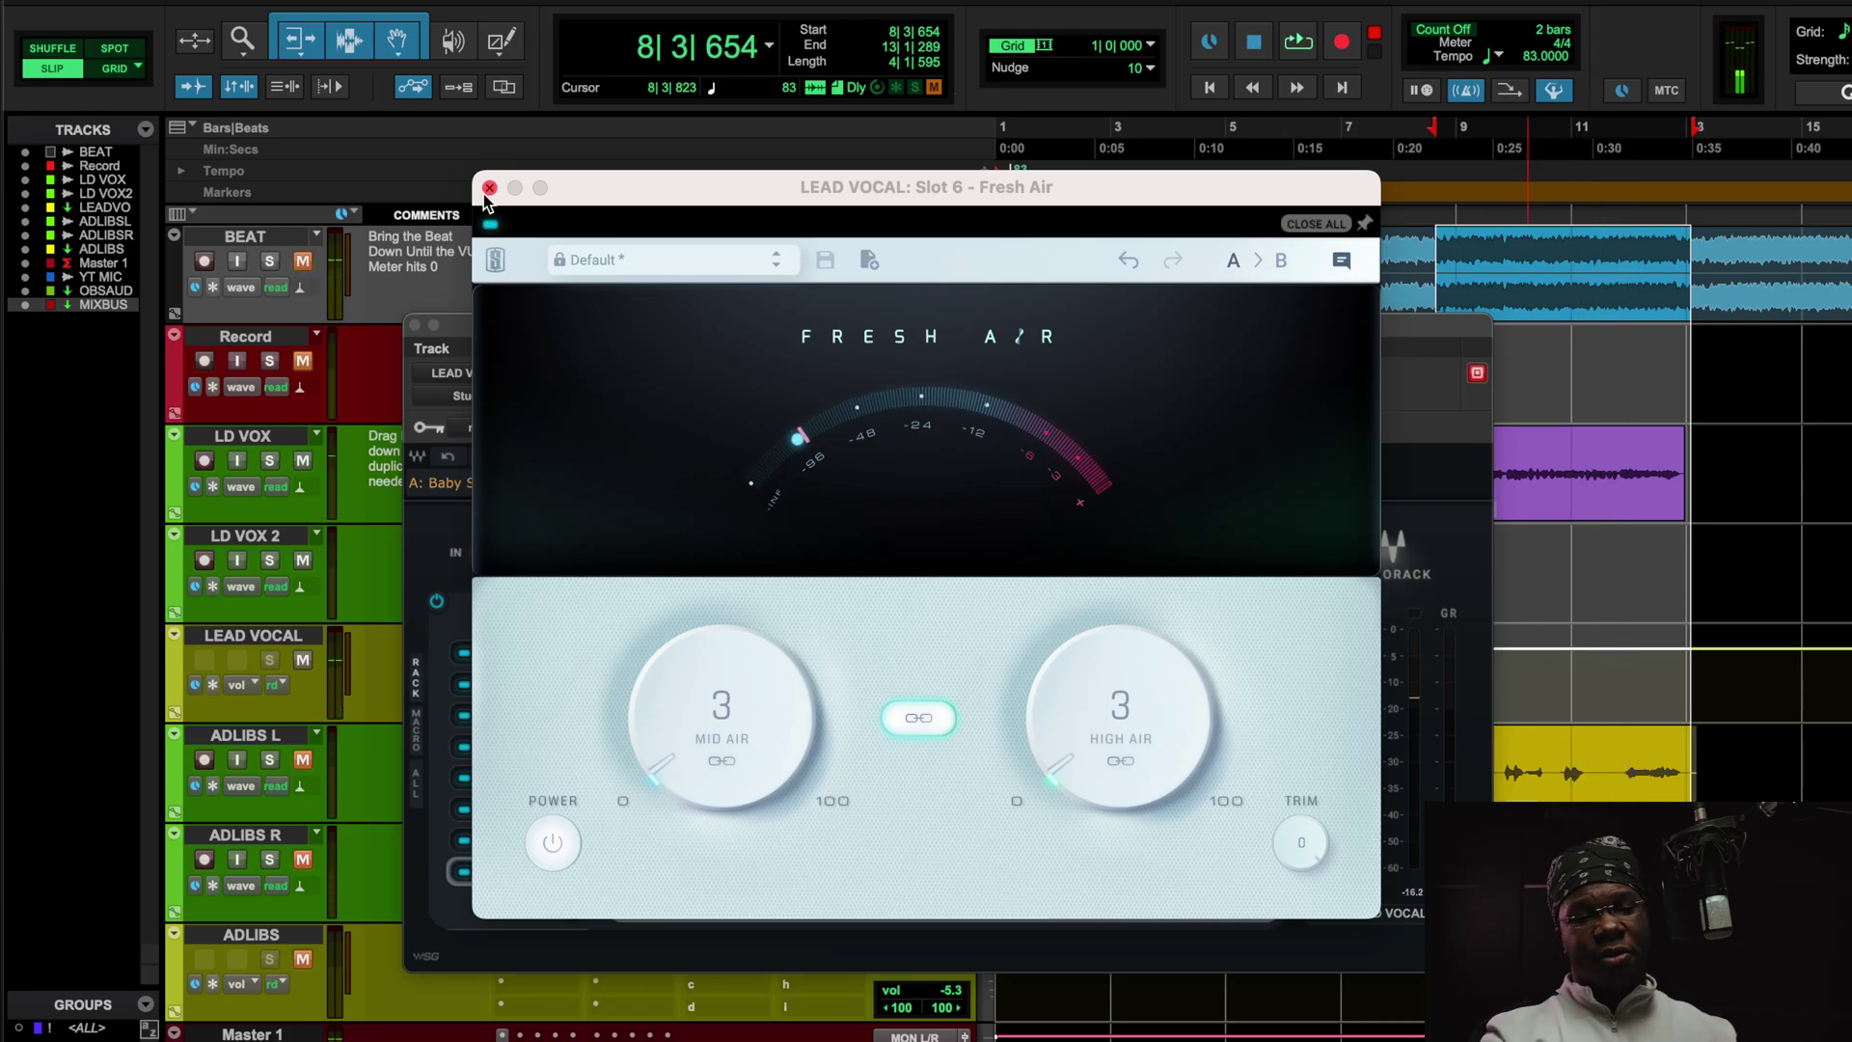
click(489, 188)
Examine the slot 7 DeEsser's threshold and frequency settings alongside Fresh Air's High Air amount in the lead vocal rack
click(510, 841)
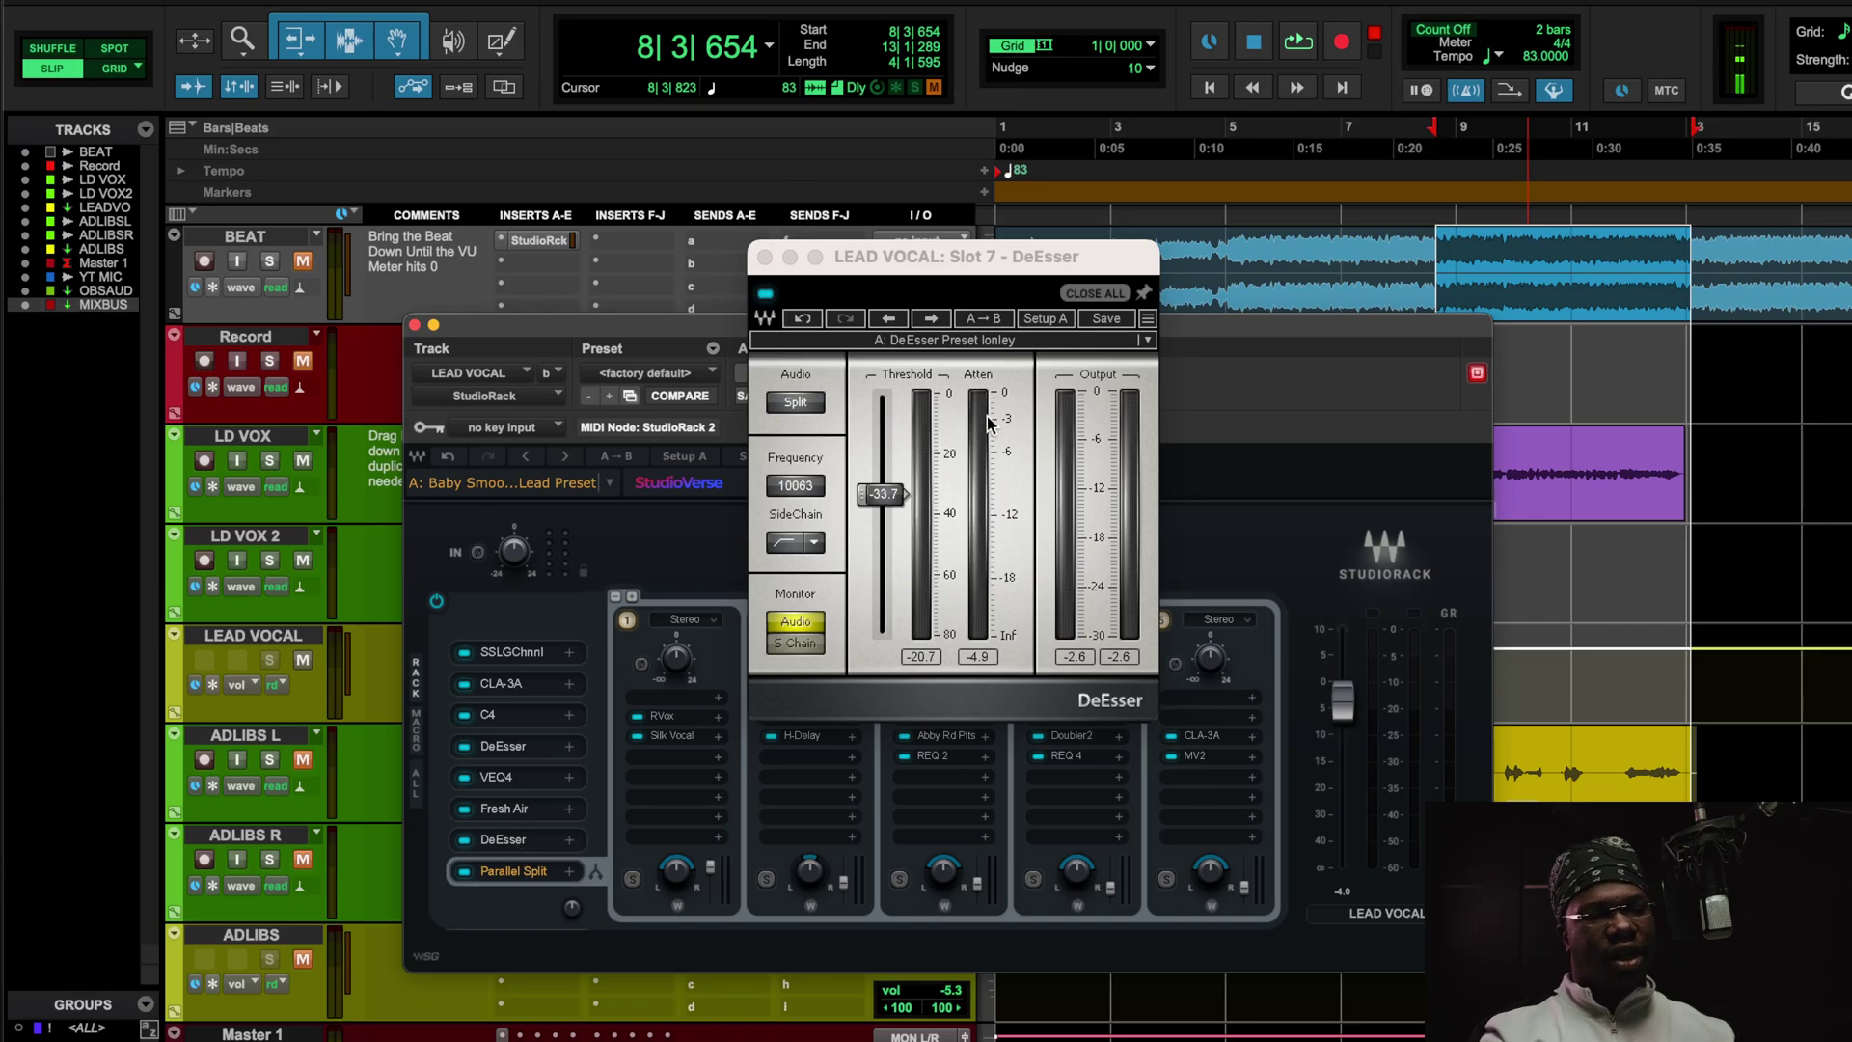
click(536, 808)
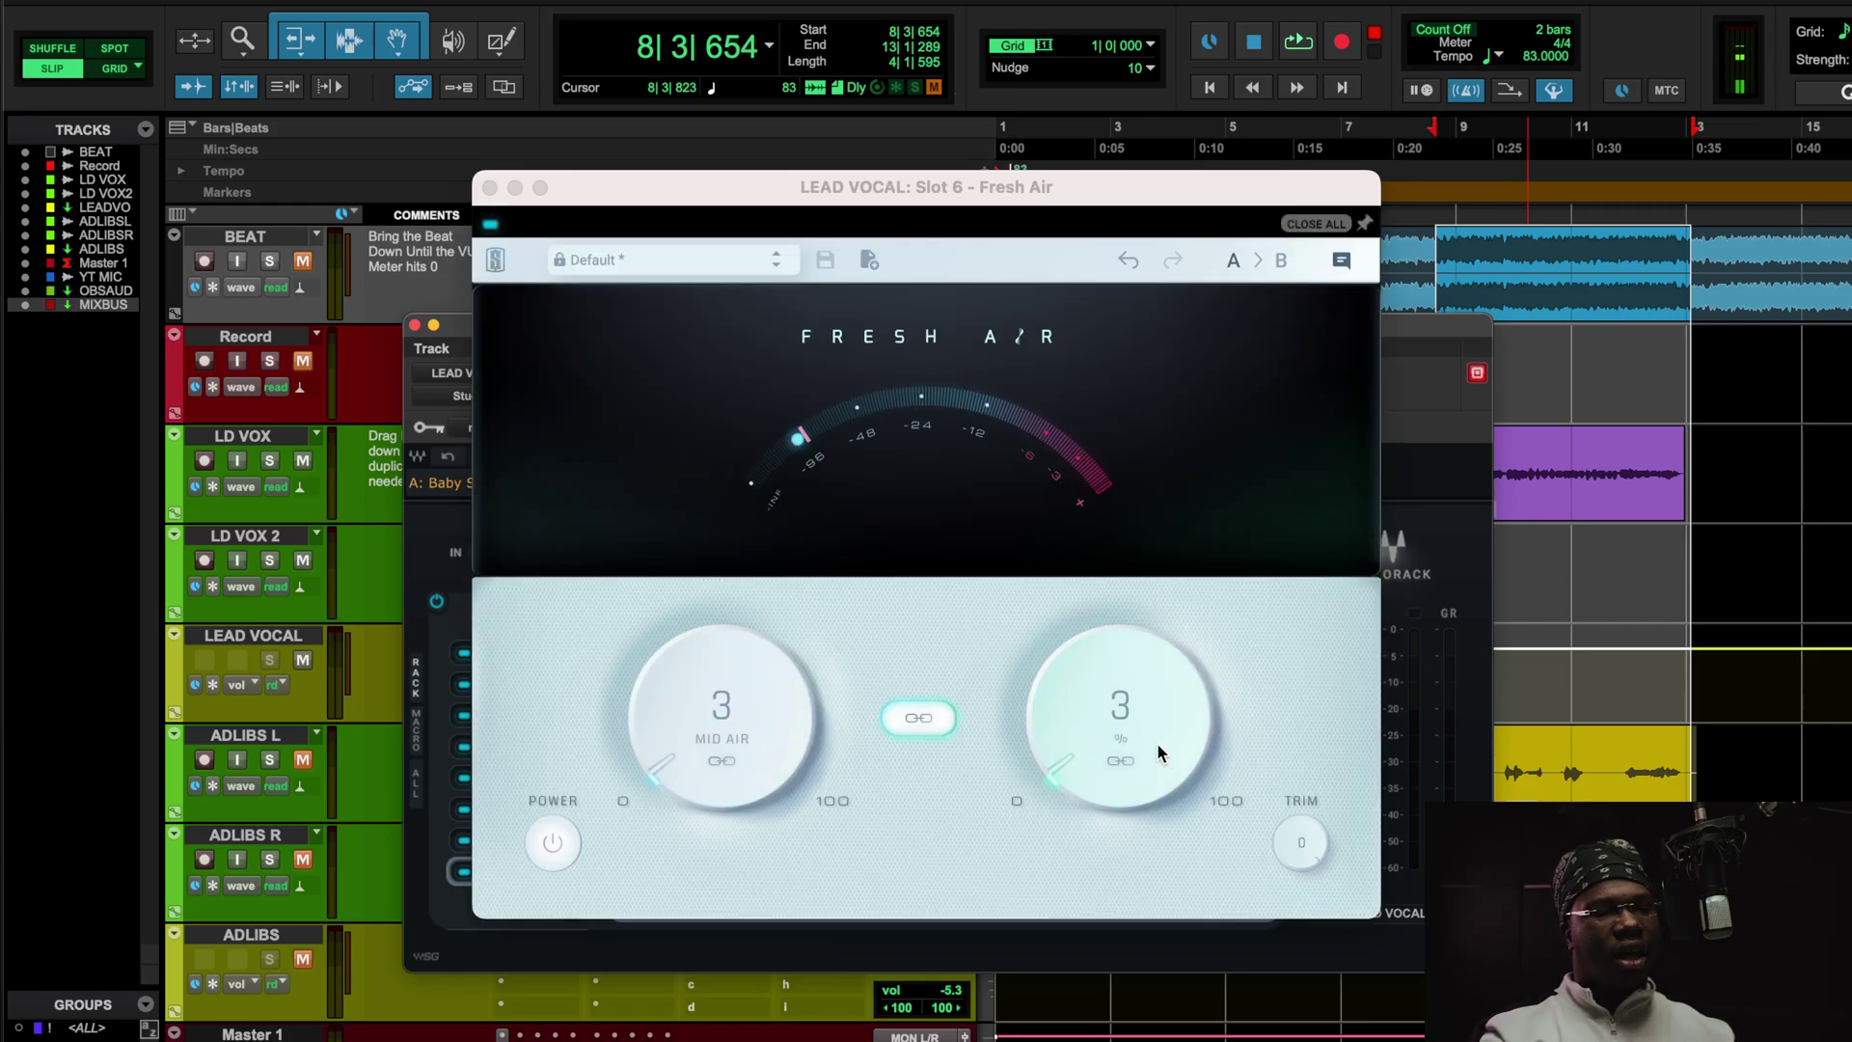
click(476, 152)
click(489, 188)
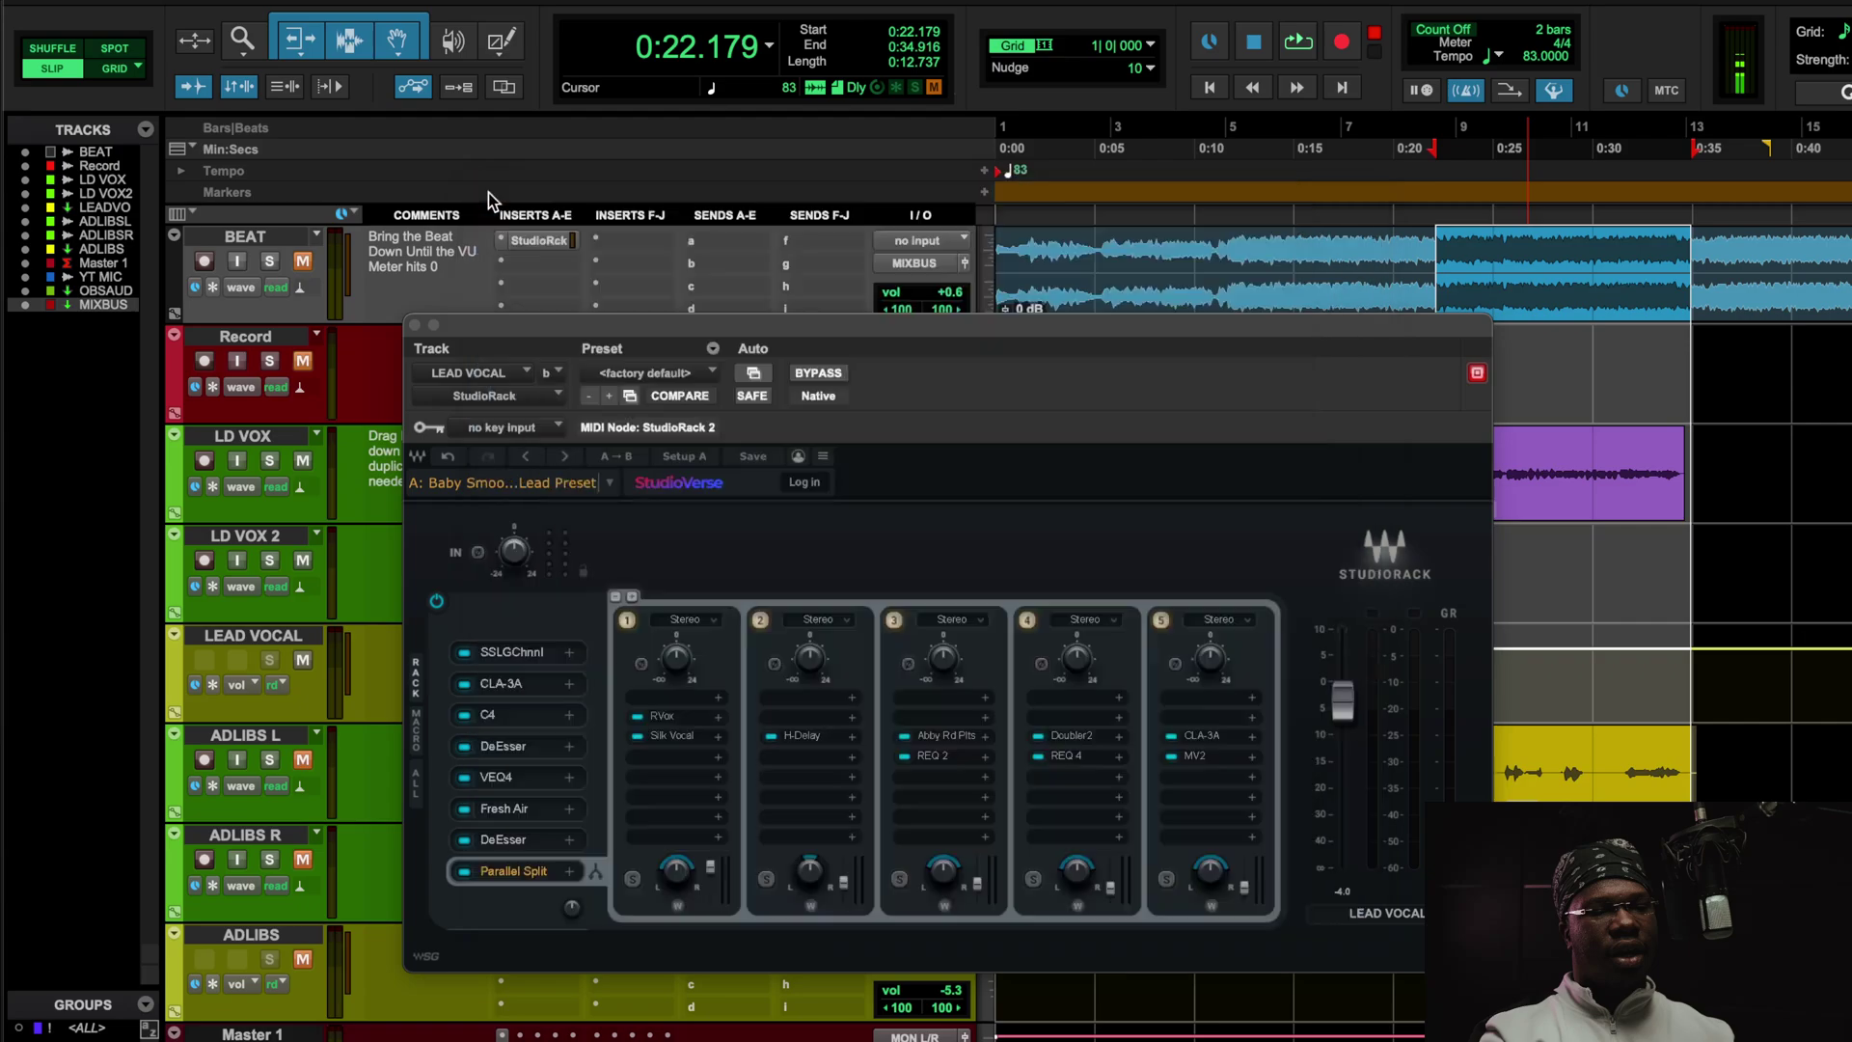
click(499, 810)
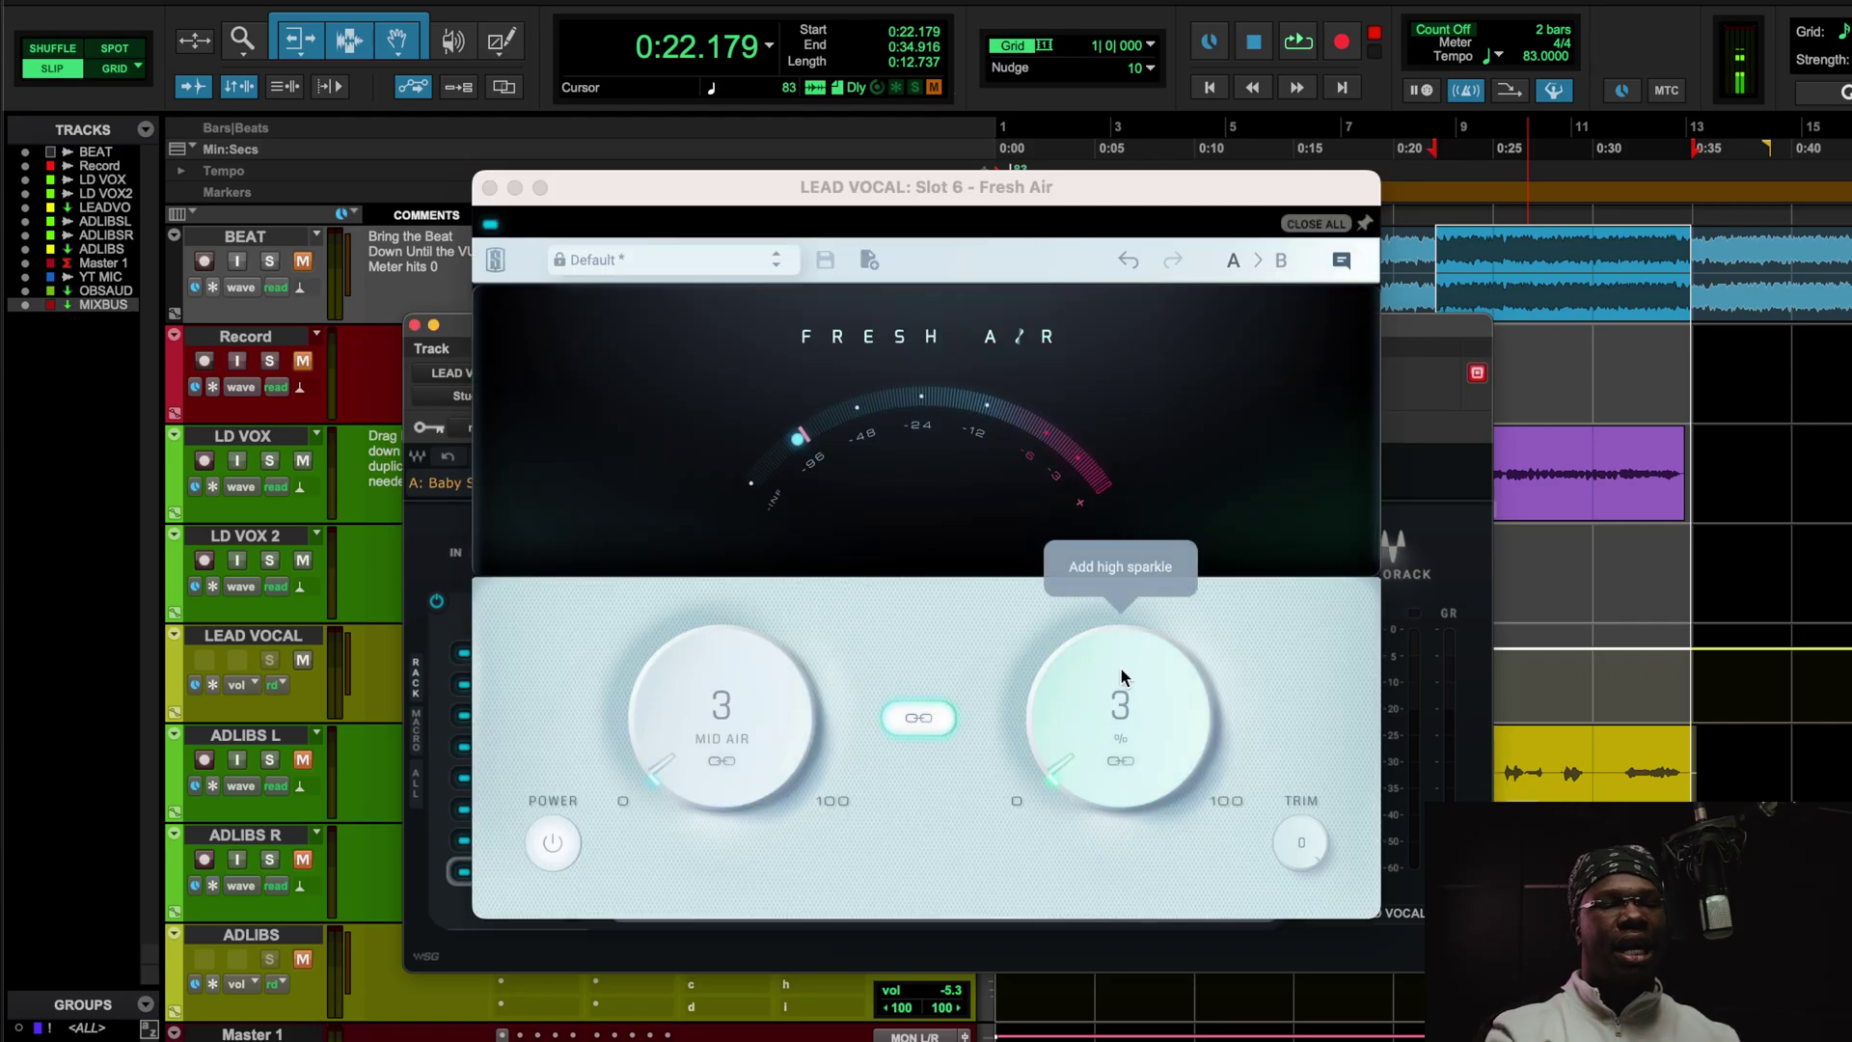
click(490, 188)
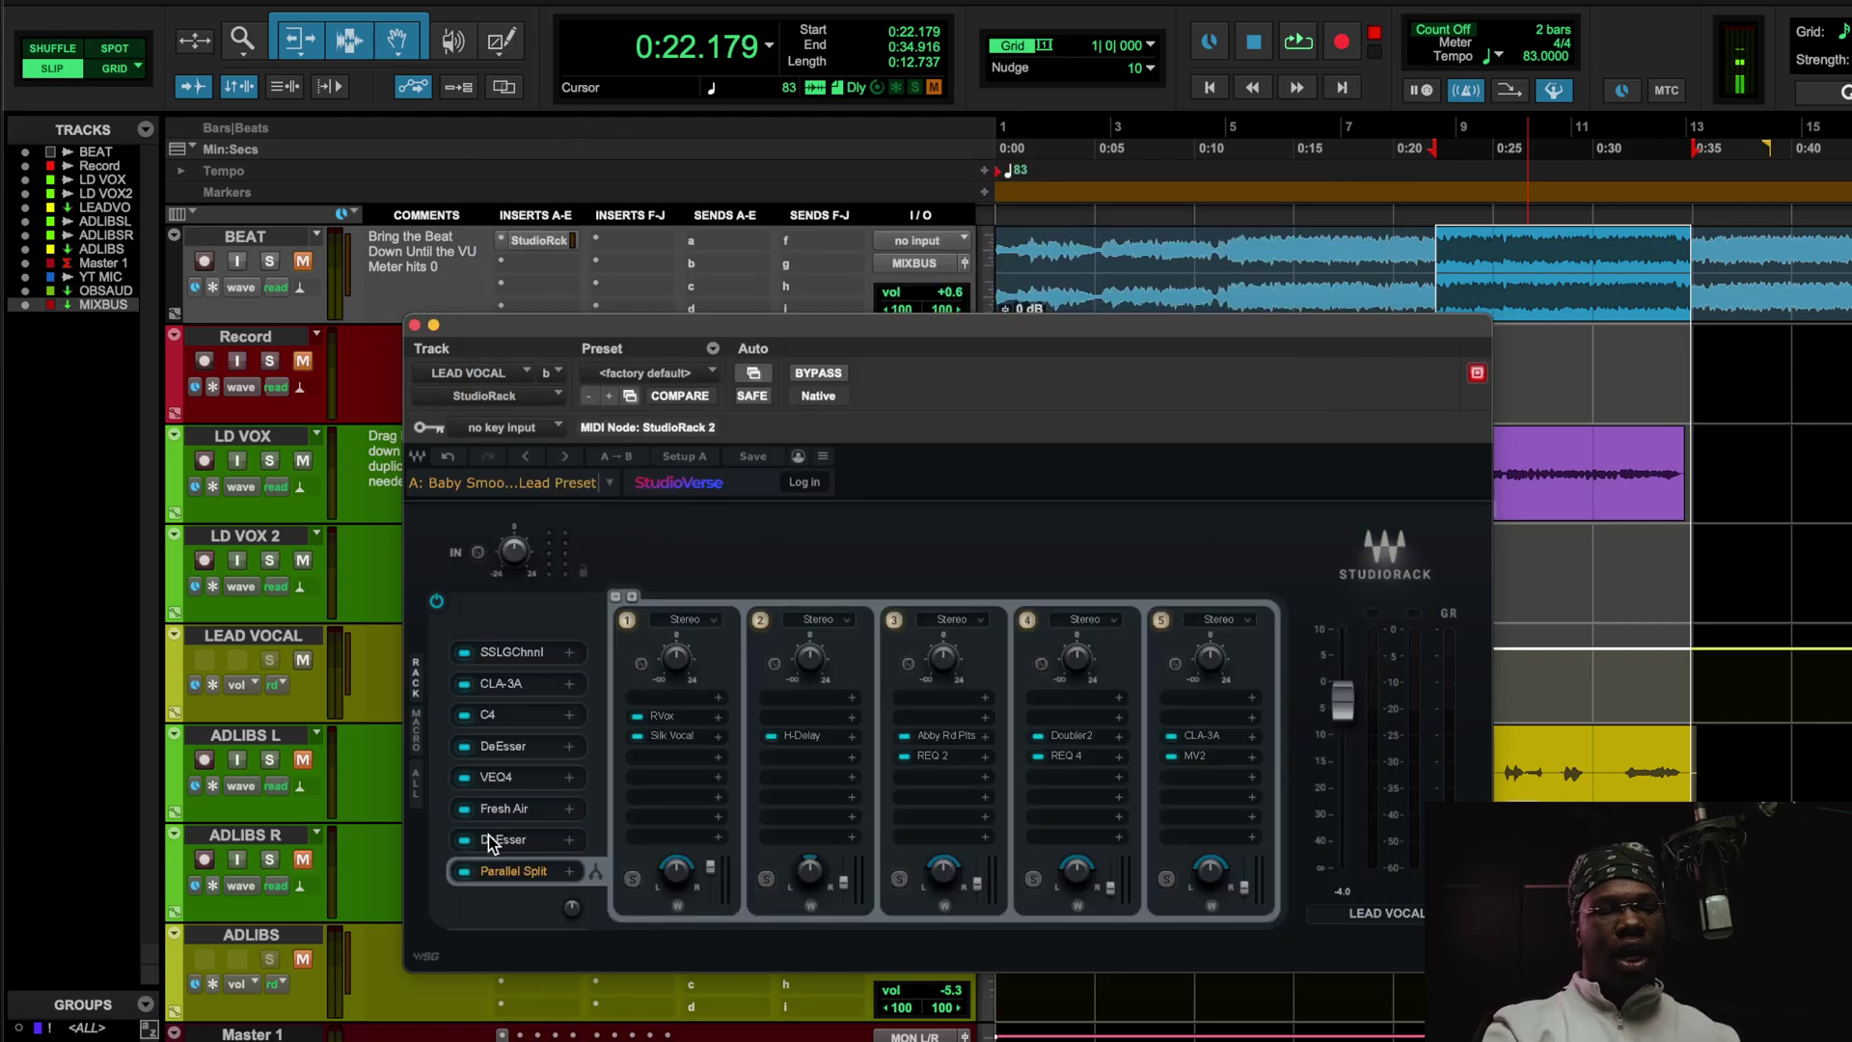
click(492, 839)
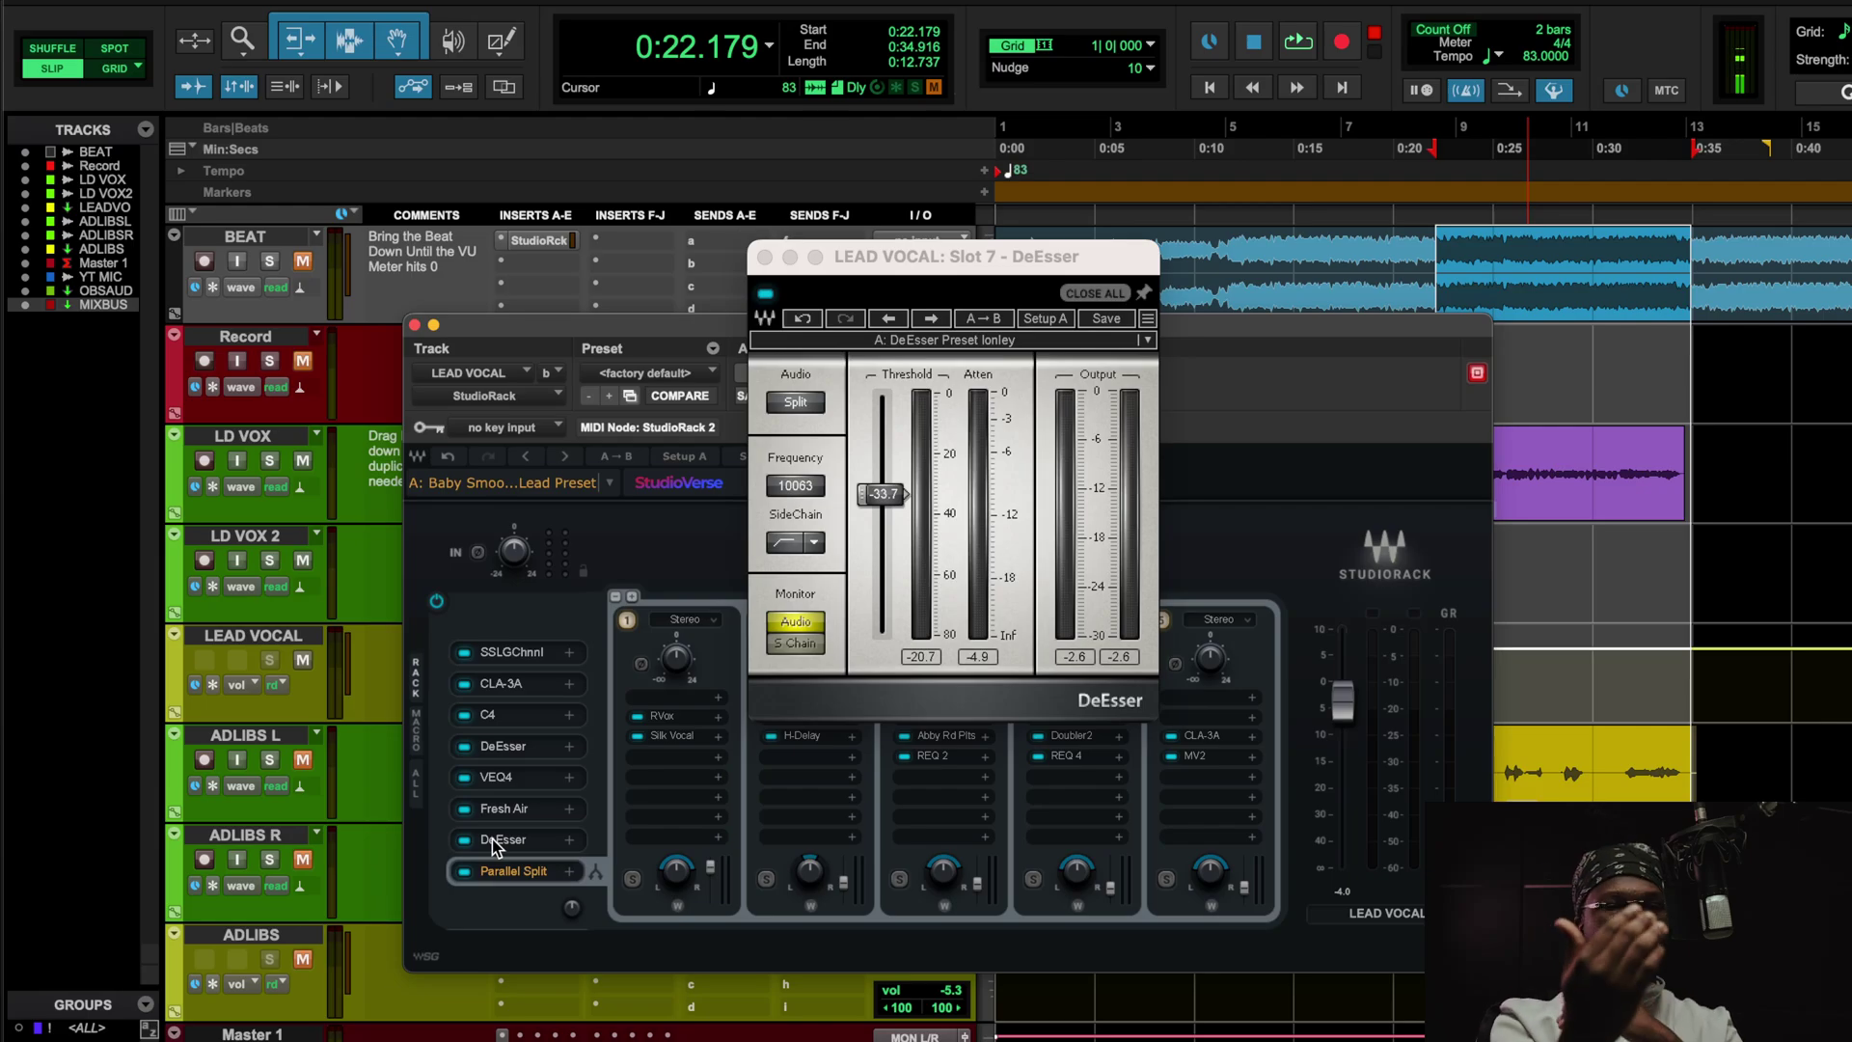
Open RVox in the first parallel split, examine its gate and compression, and compare the looped vocal with it switched off and on
click(663, 716)
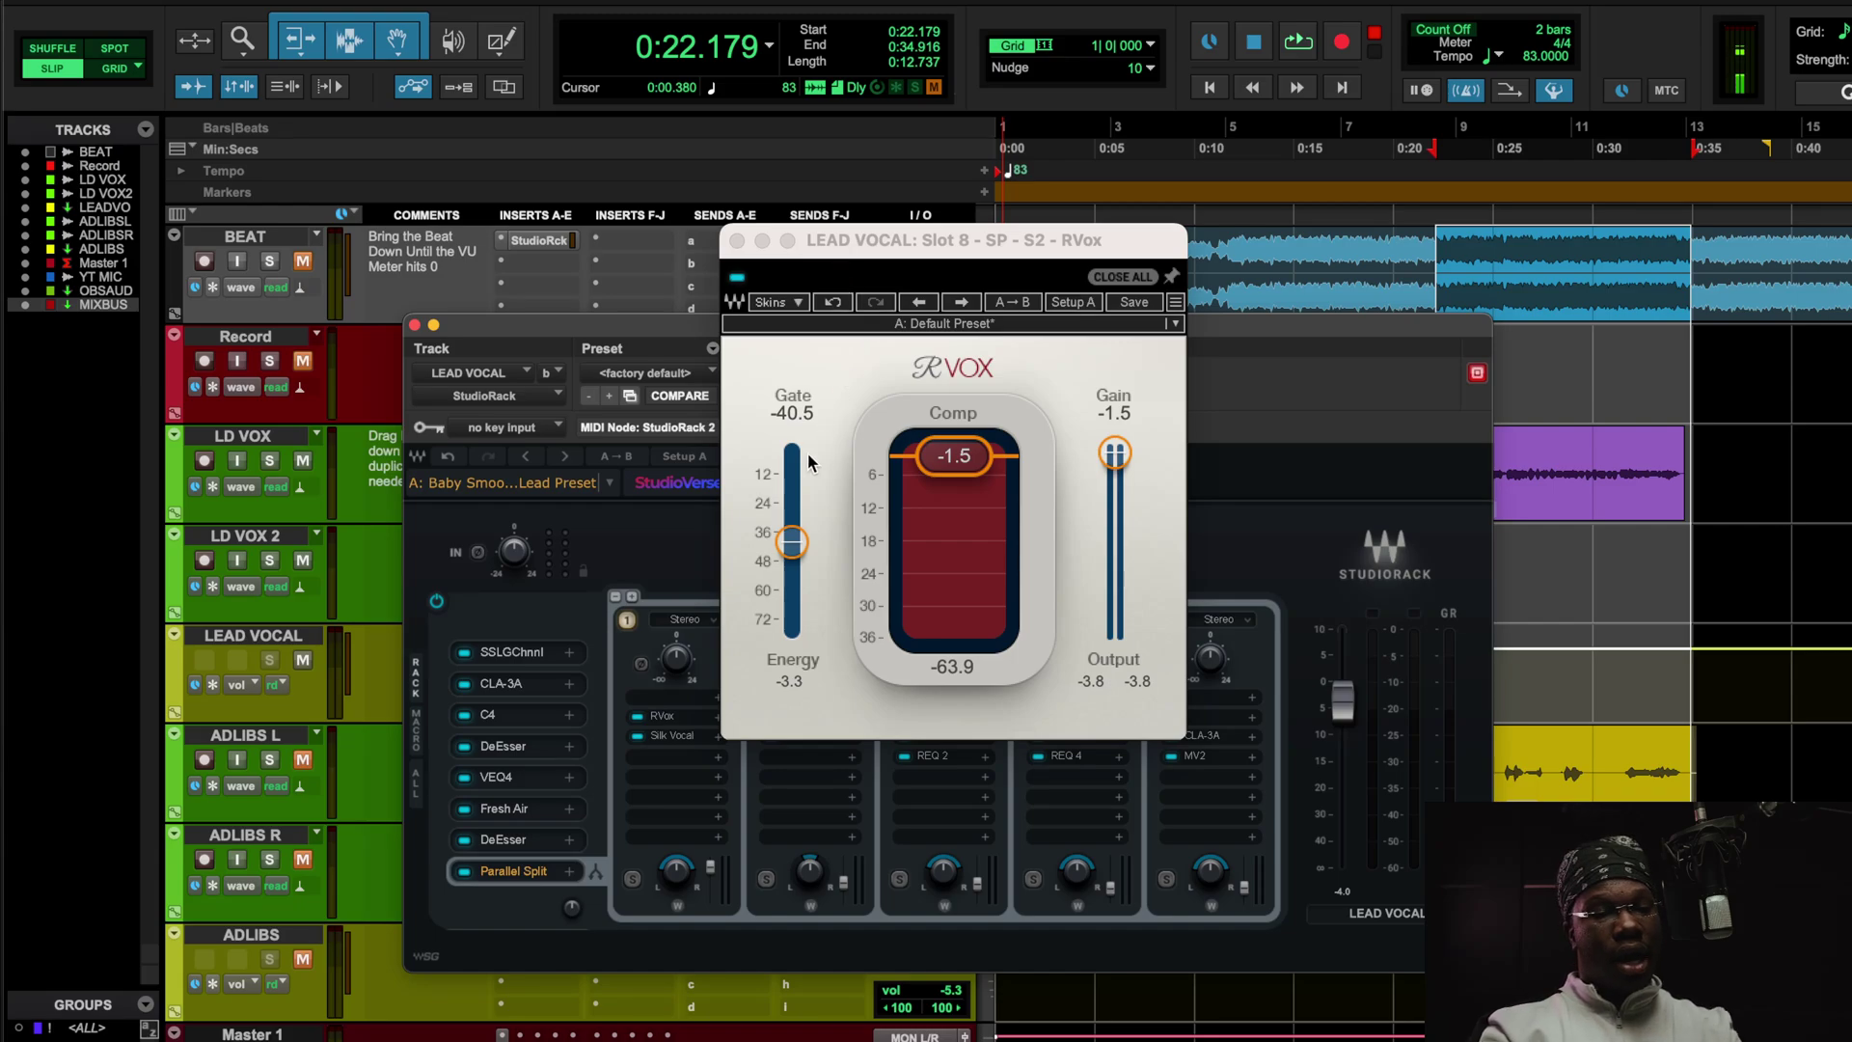
click(913, 461)
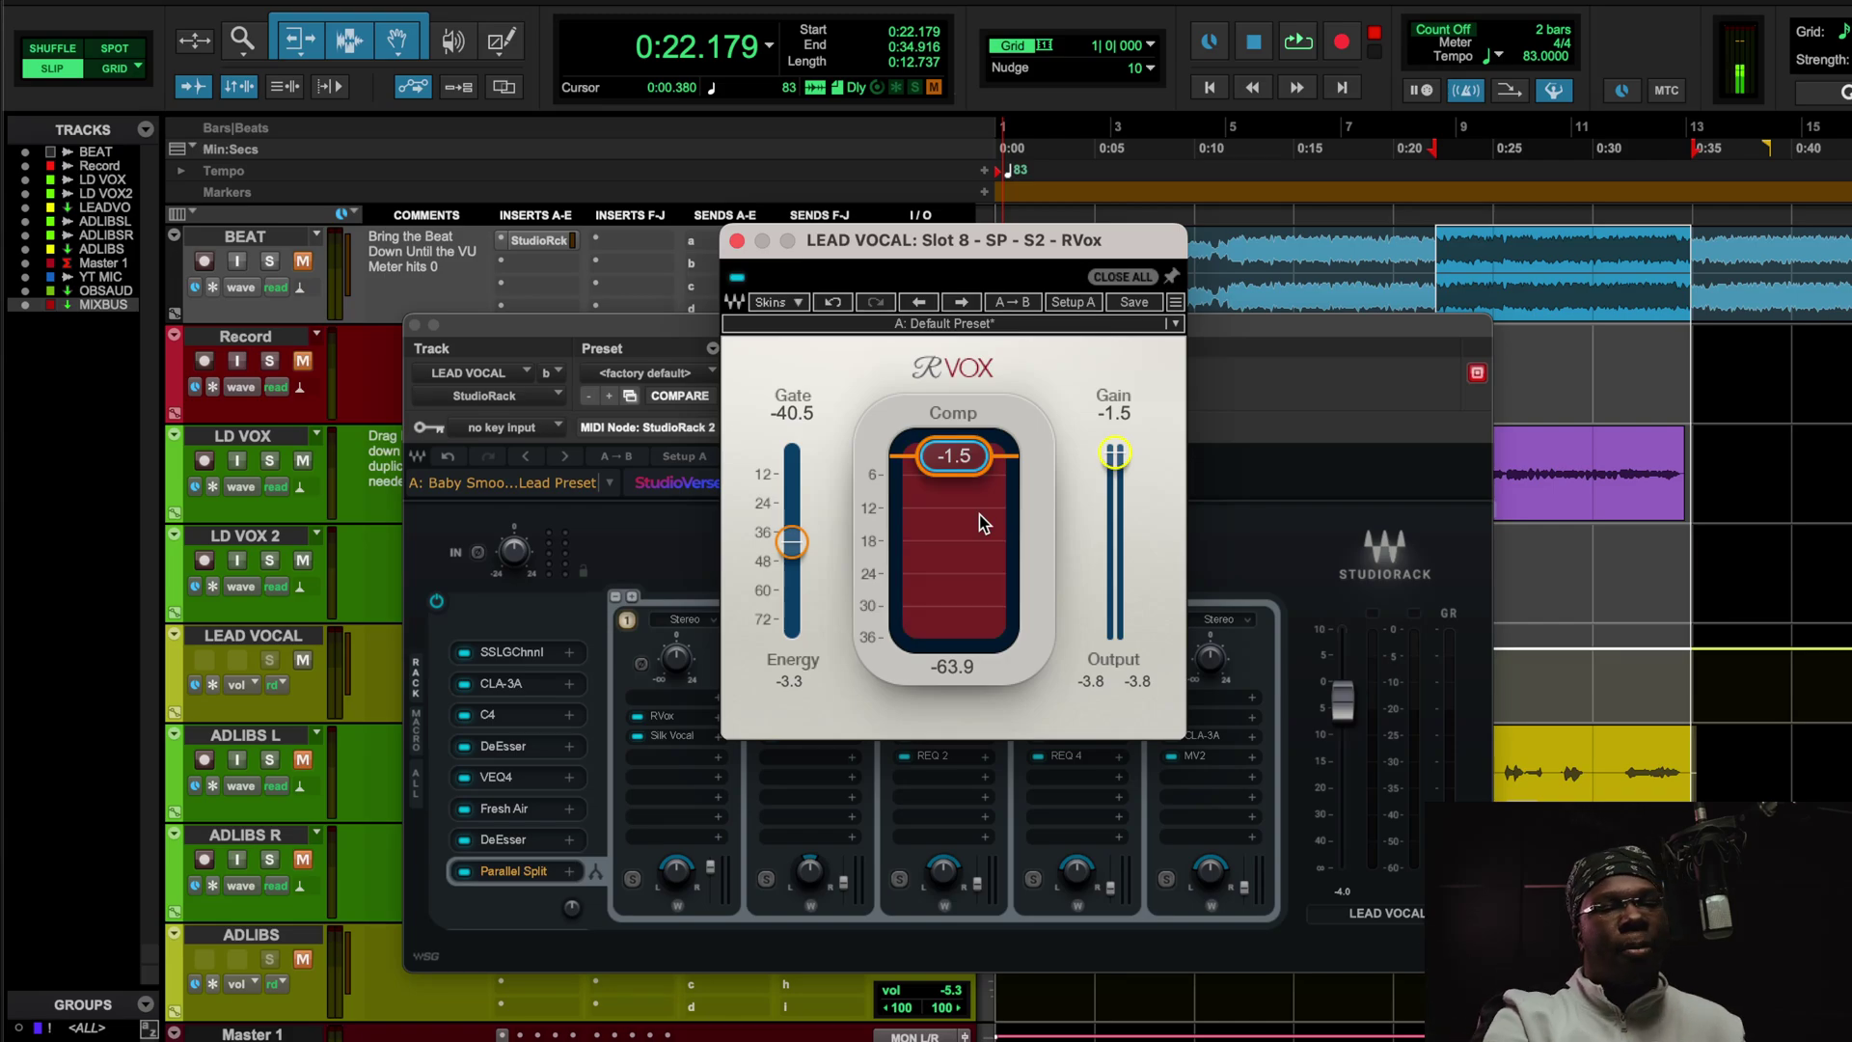
key(space)
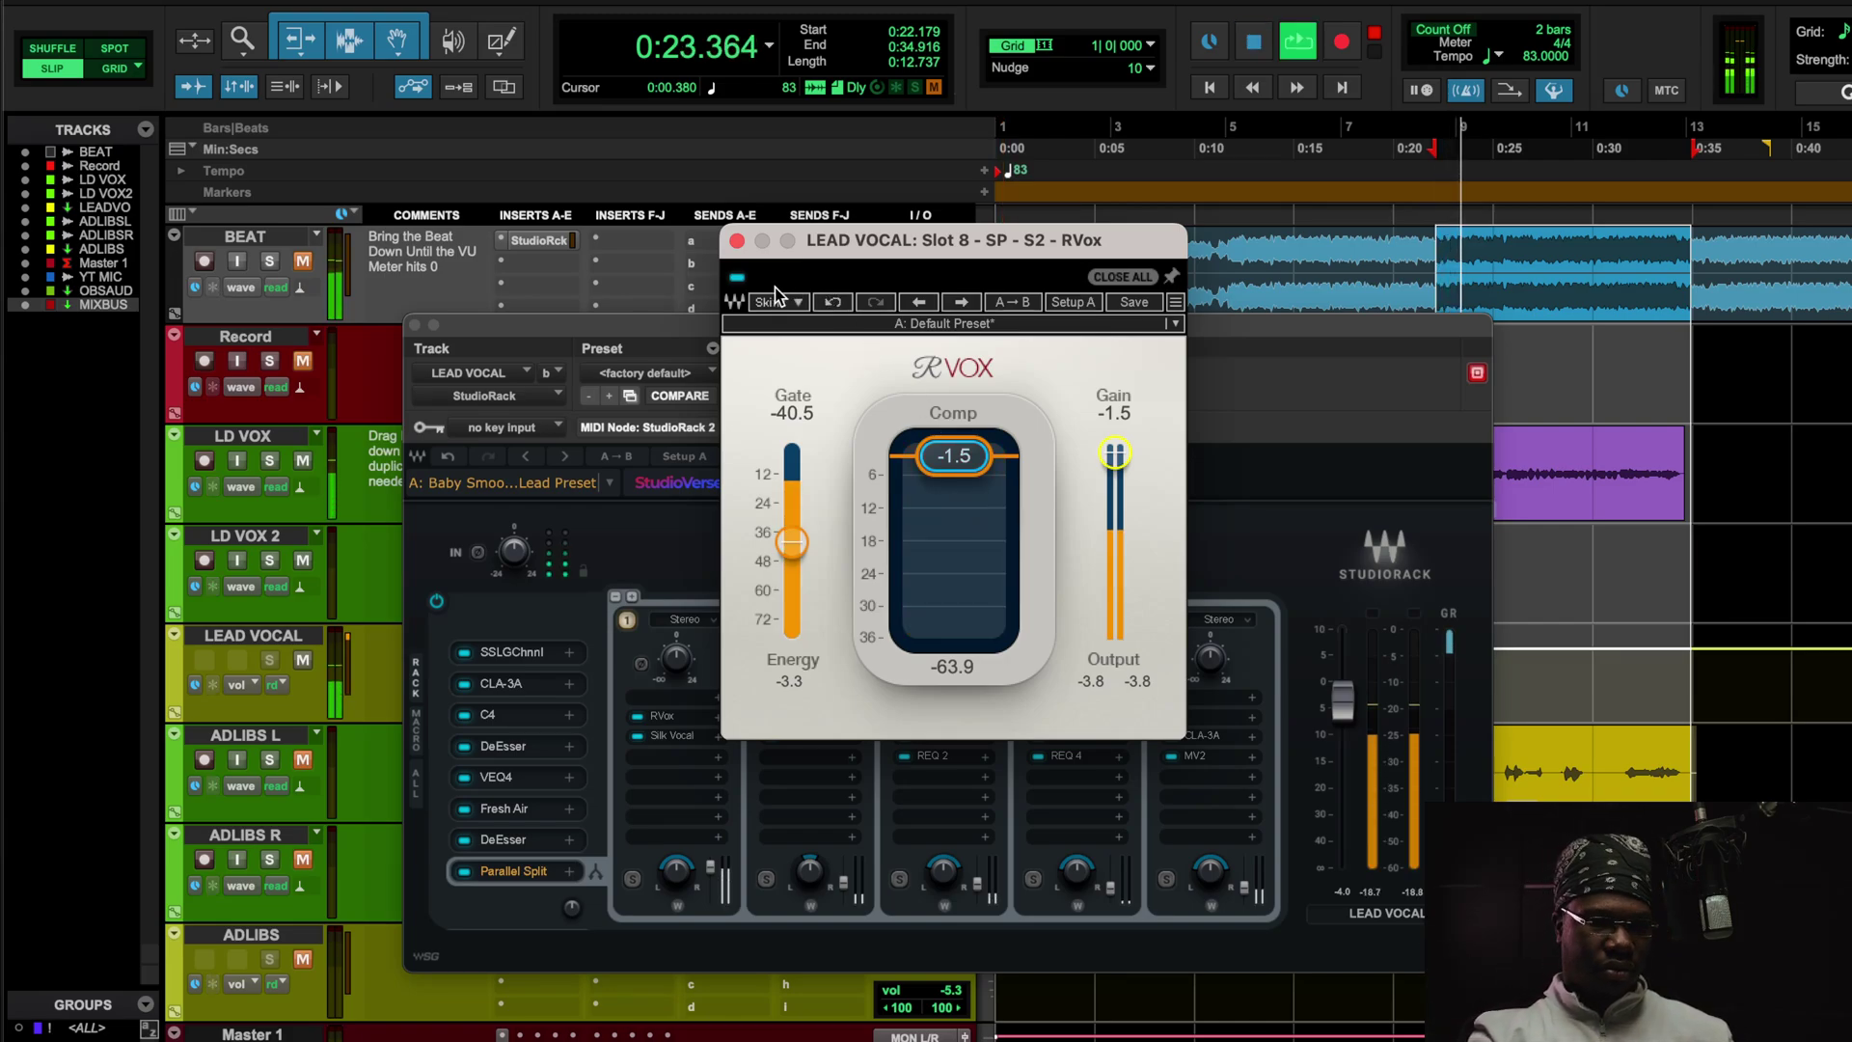
click(737, 279)
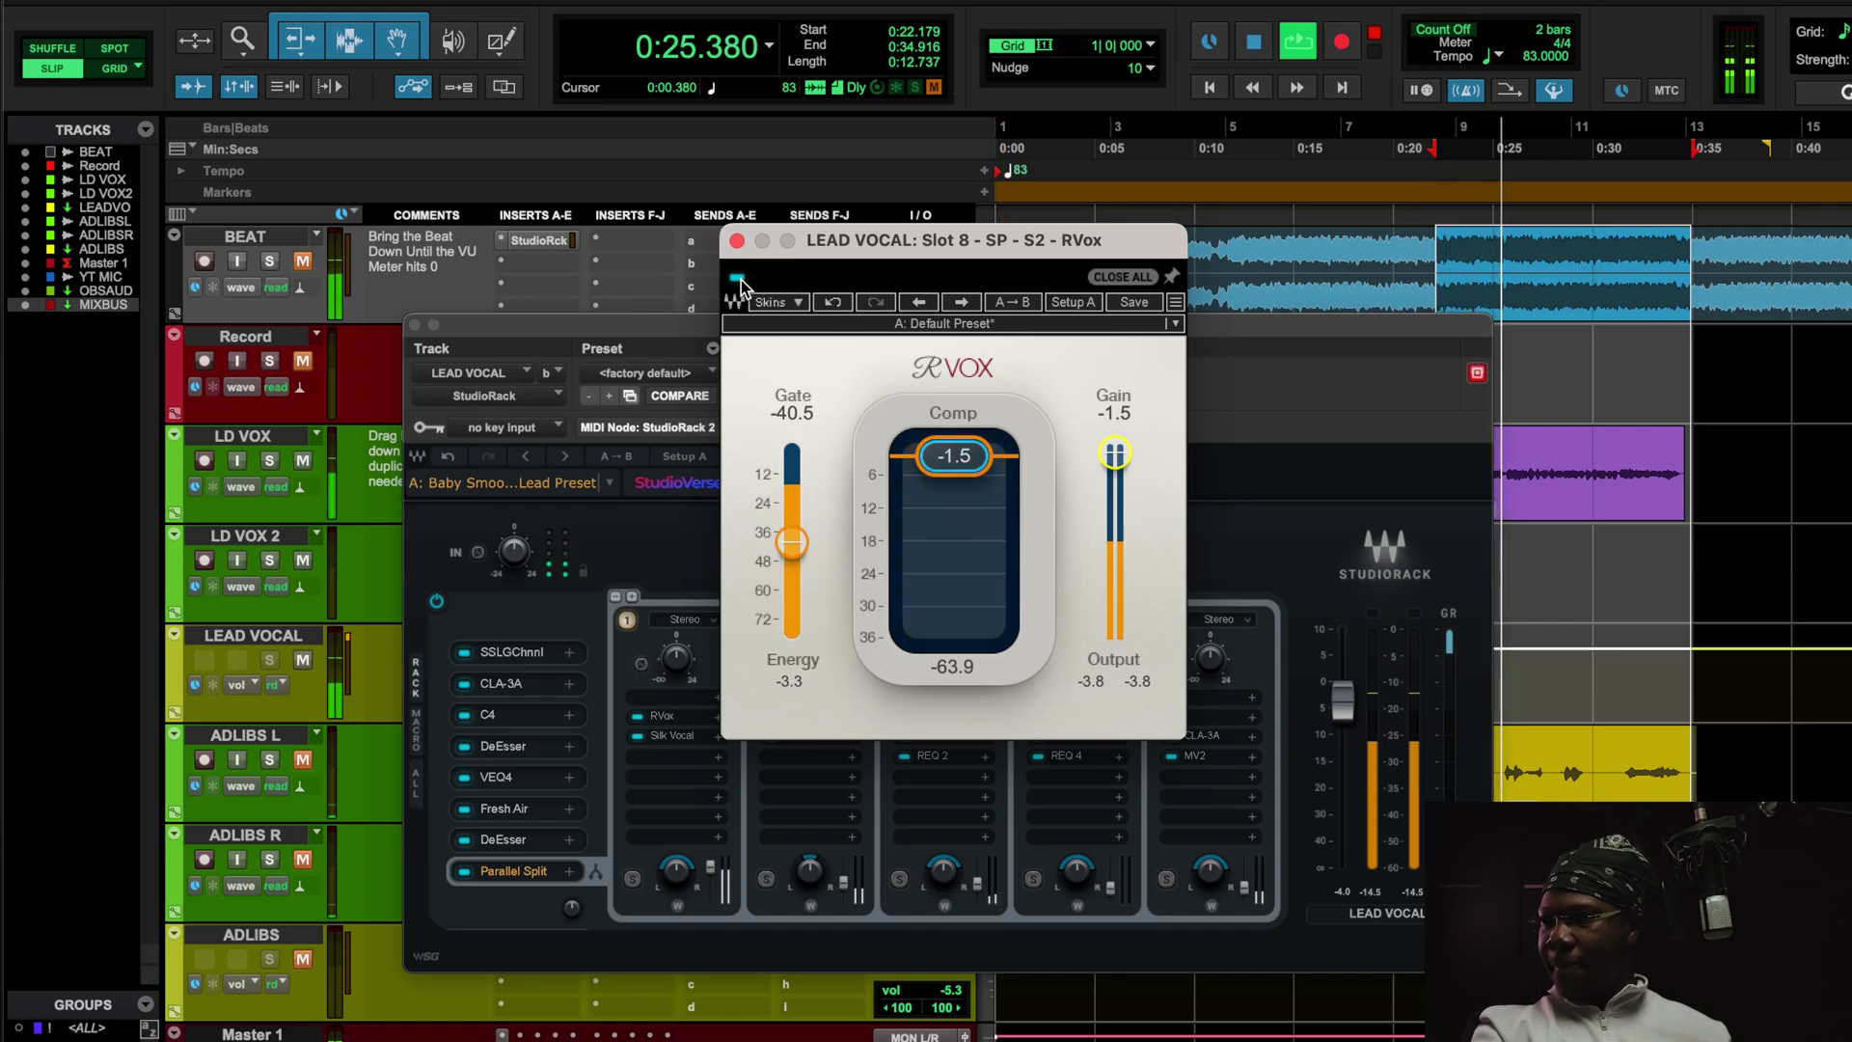
click(737, 278)
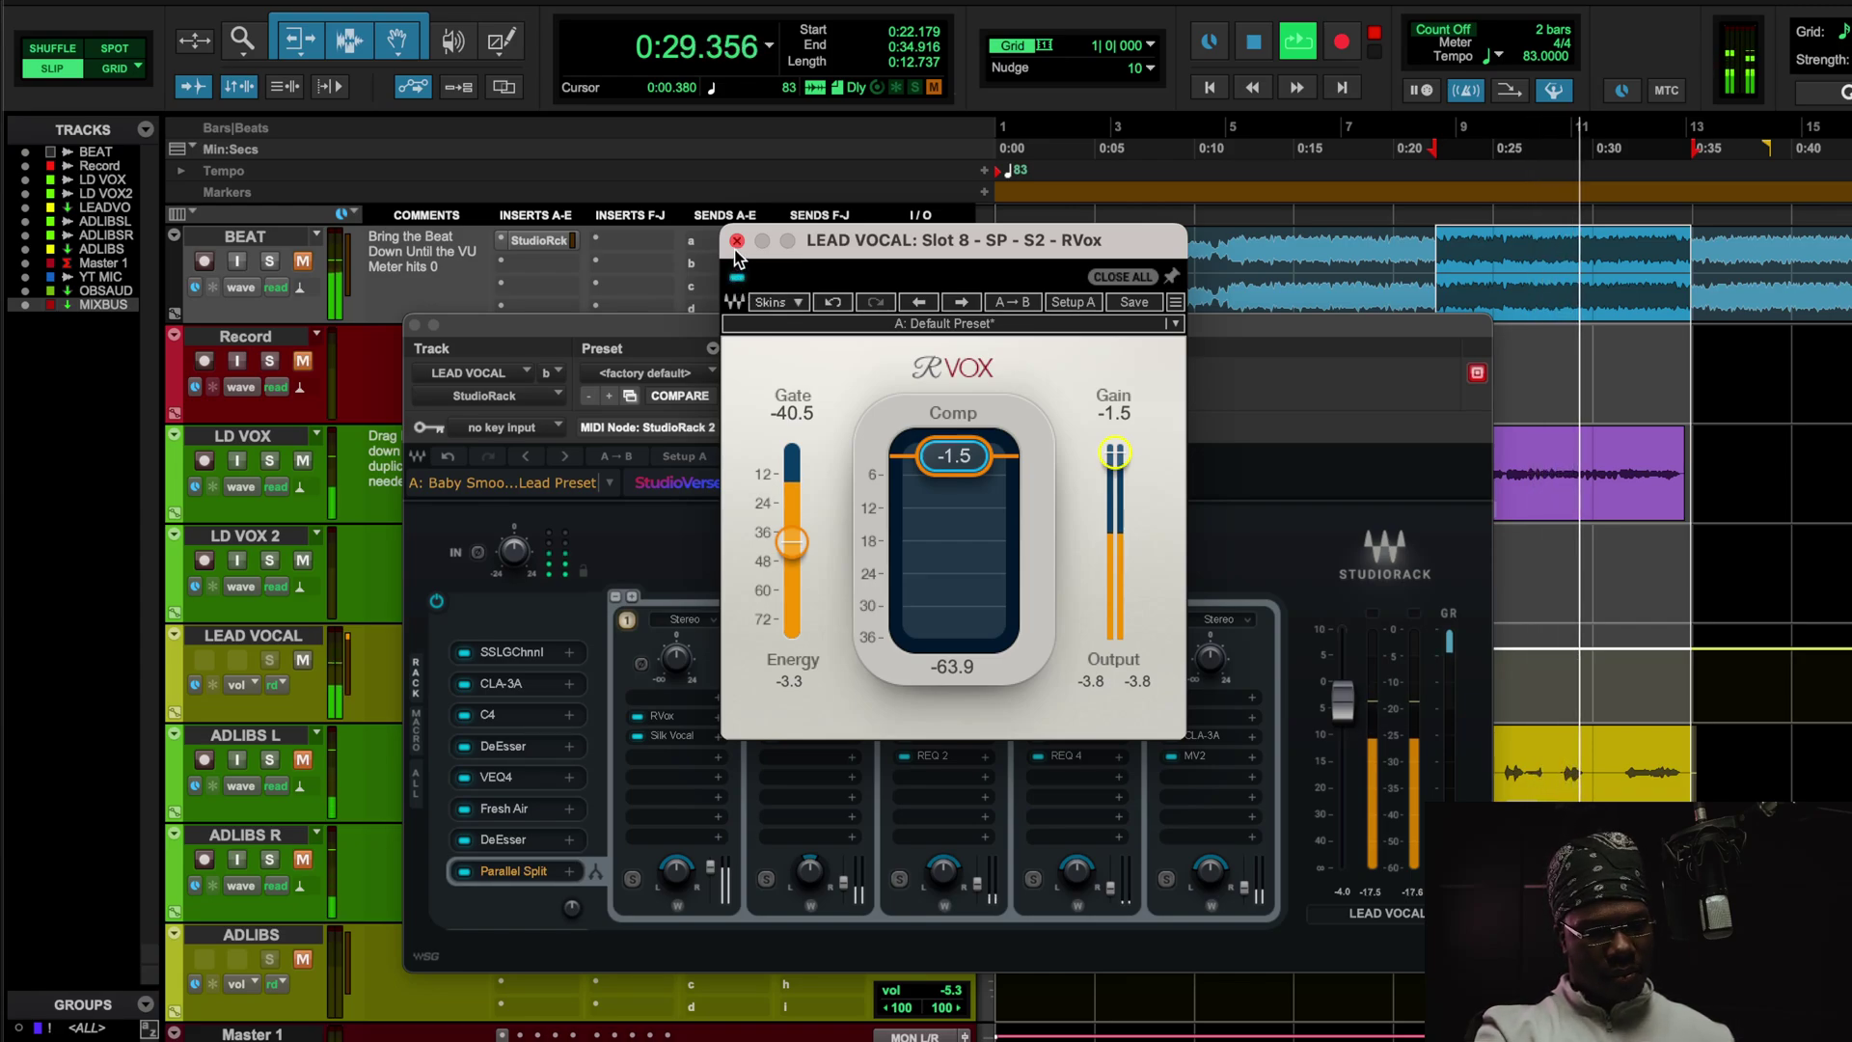
Unmute the ADLIBS, ADLIBS R and ADLIBS L tracks, playing the loop with BEAT temporarily unmuted
click(302, 260)
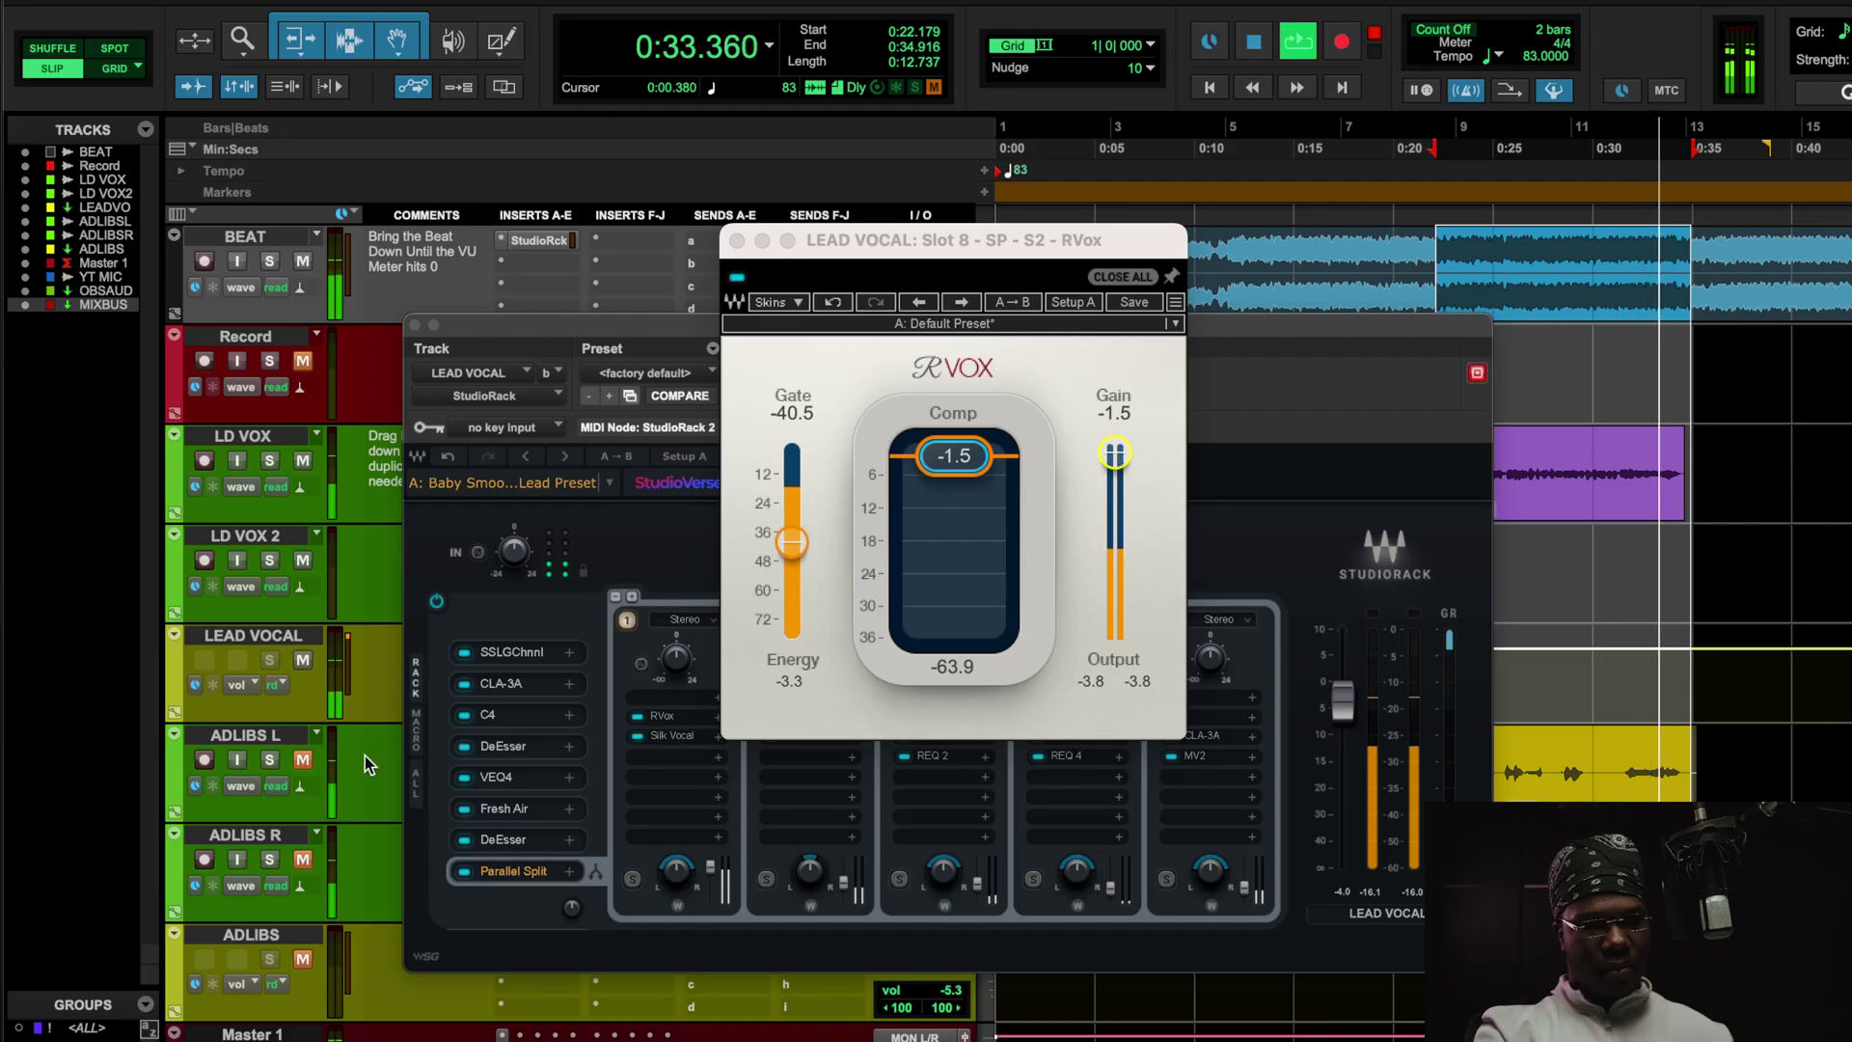
click(301, 959)
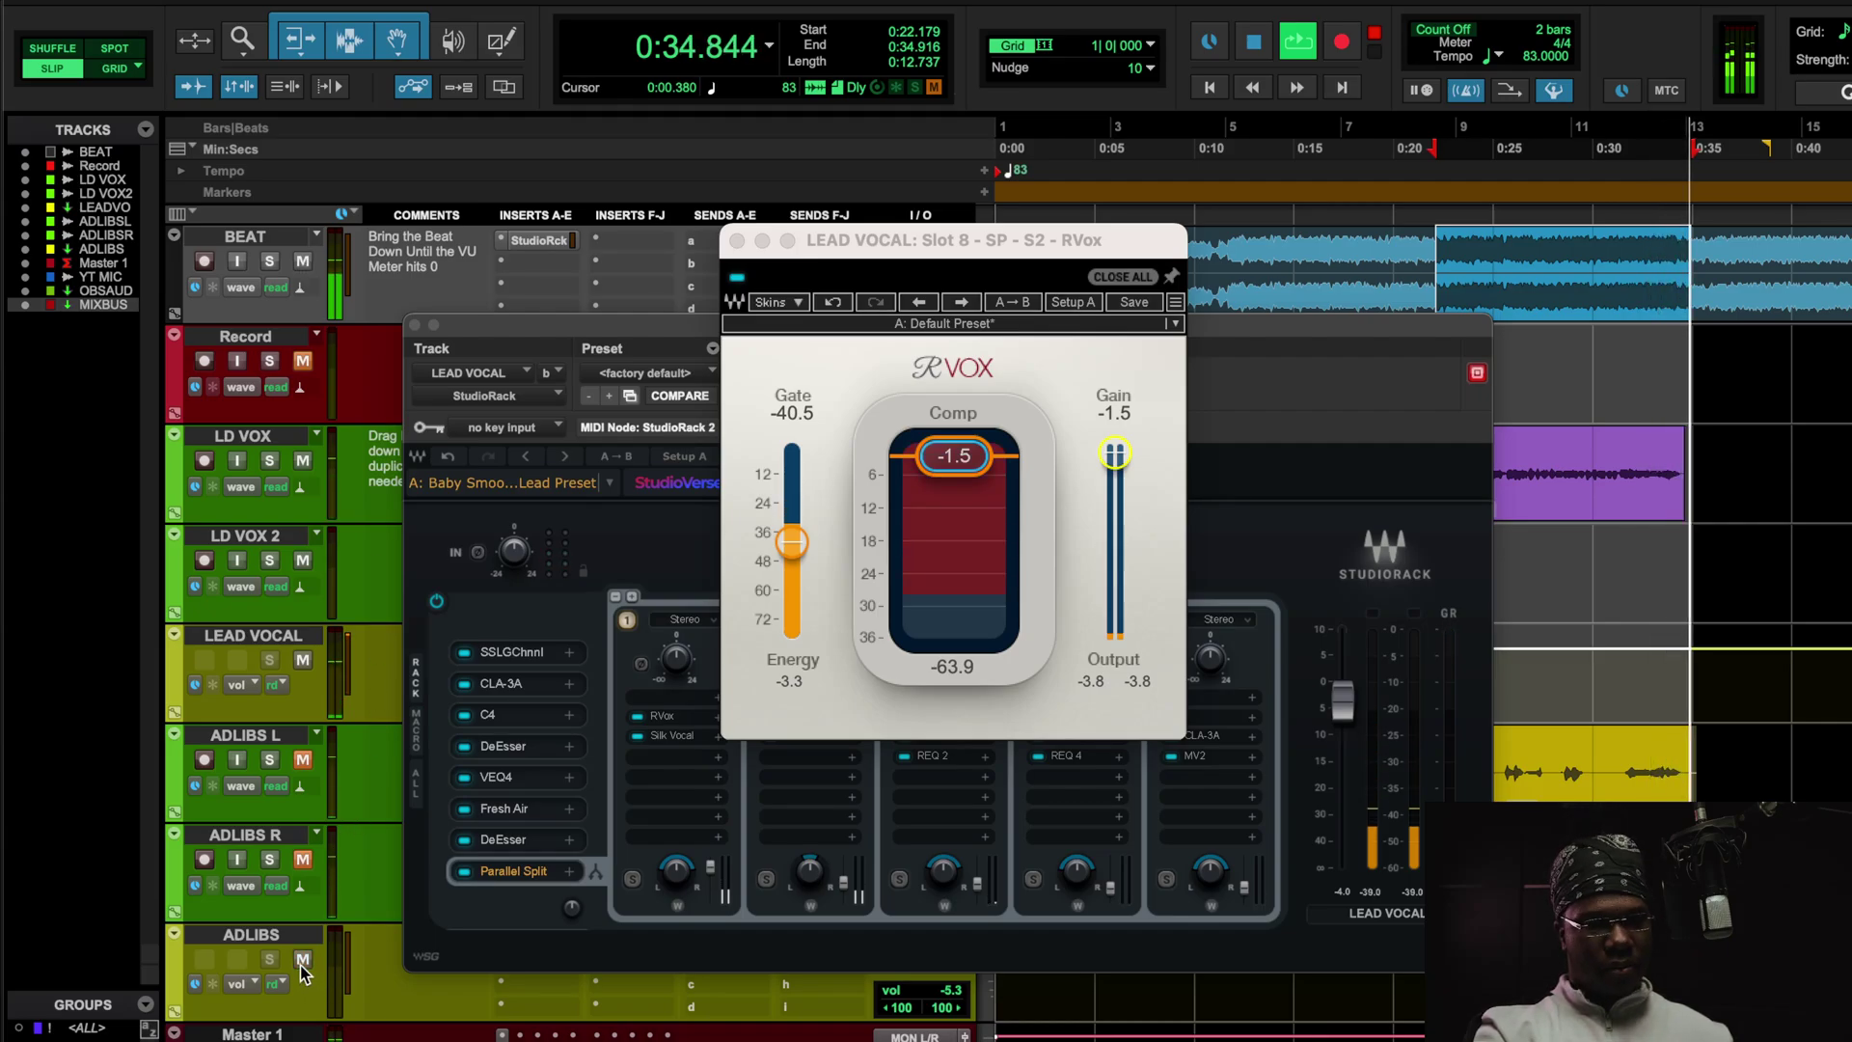
click(301, 858)
click(299, 761)
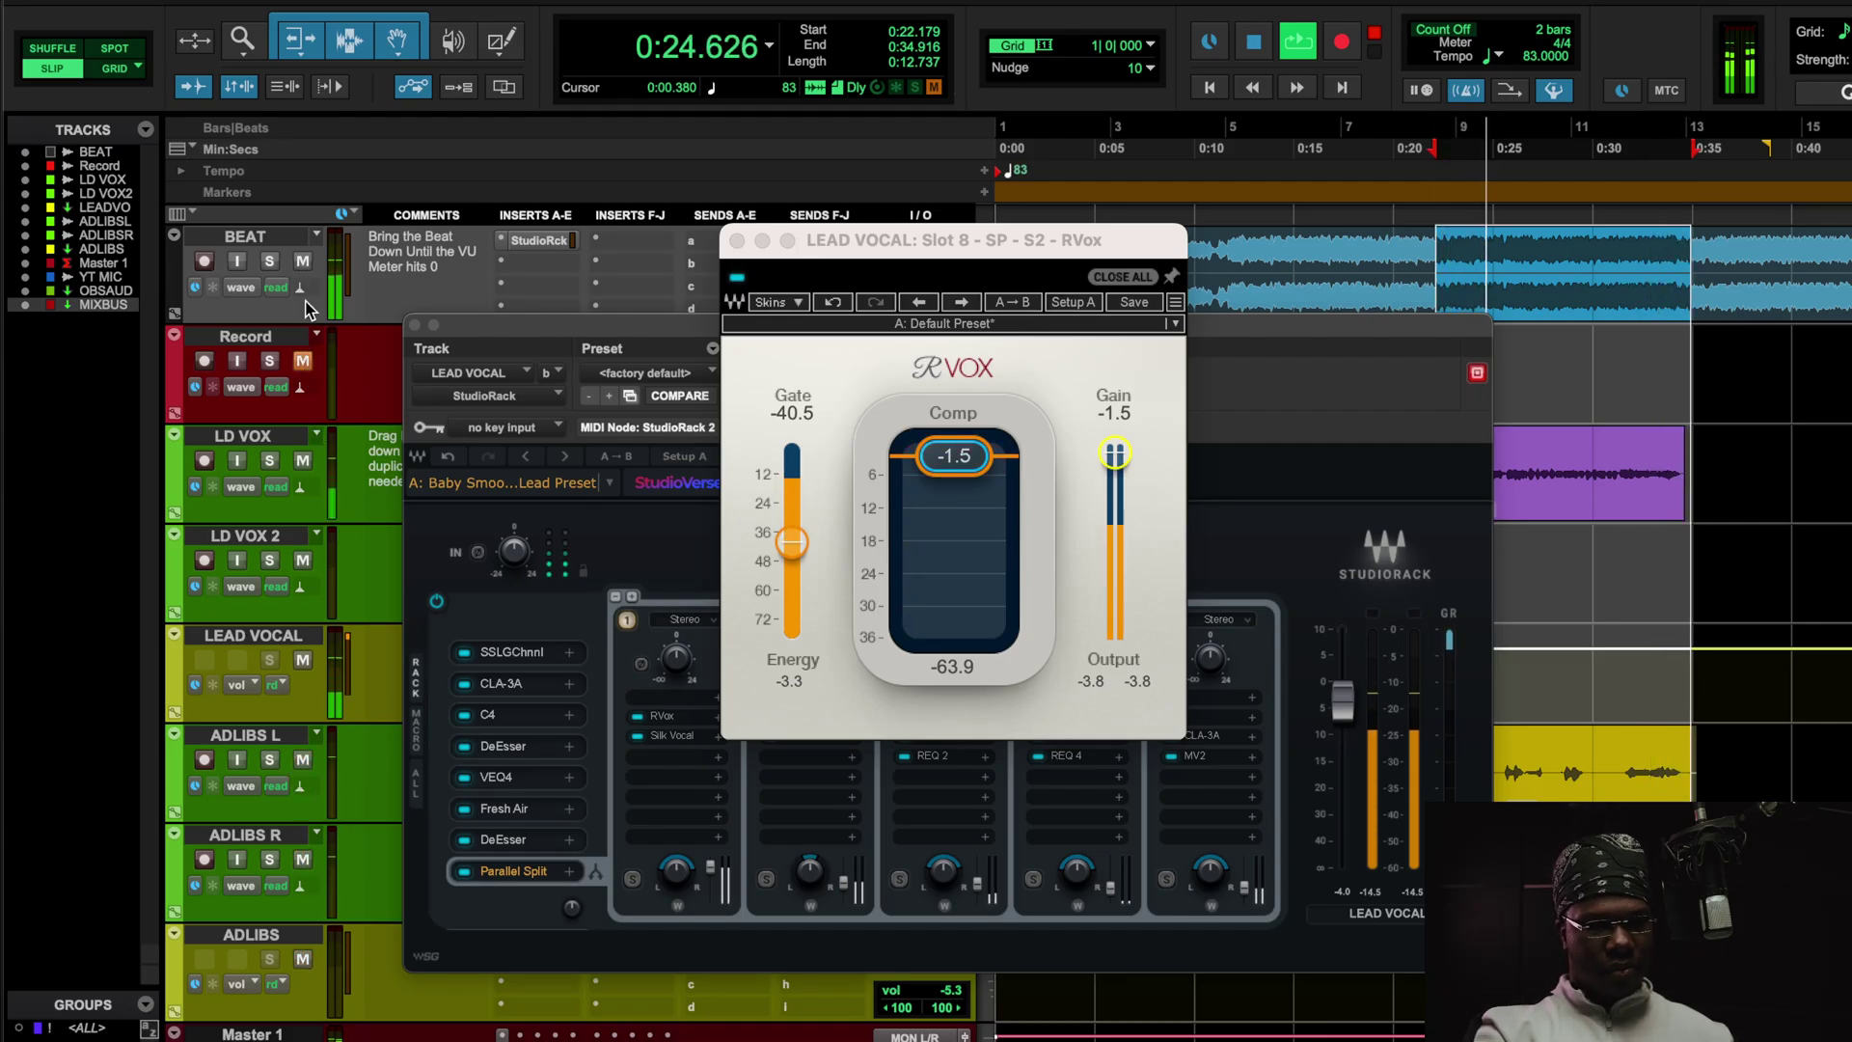
click(302, 261)
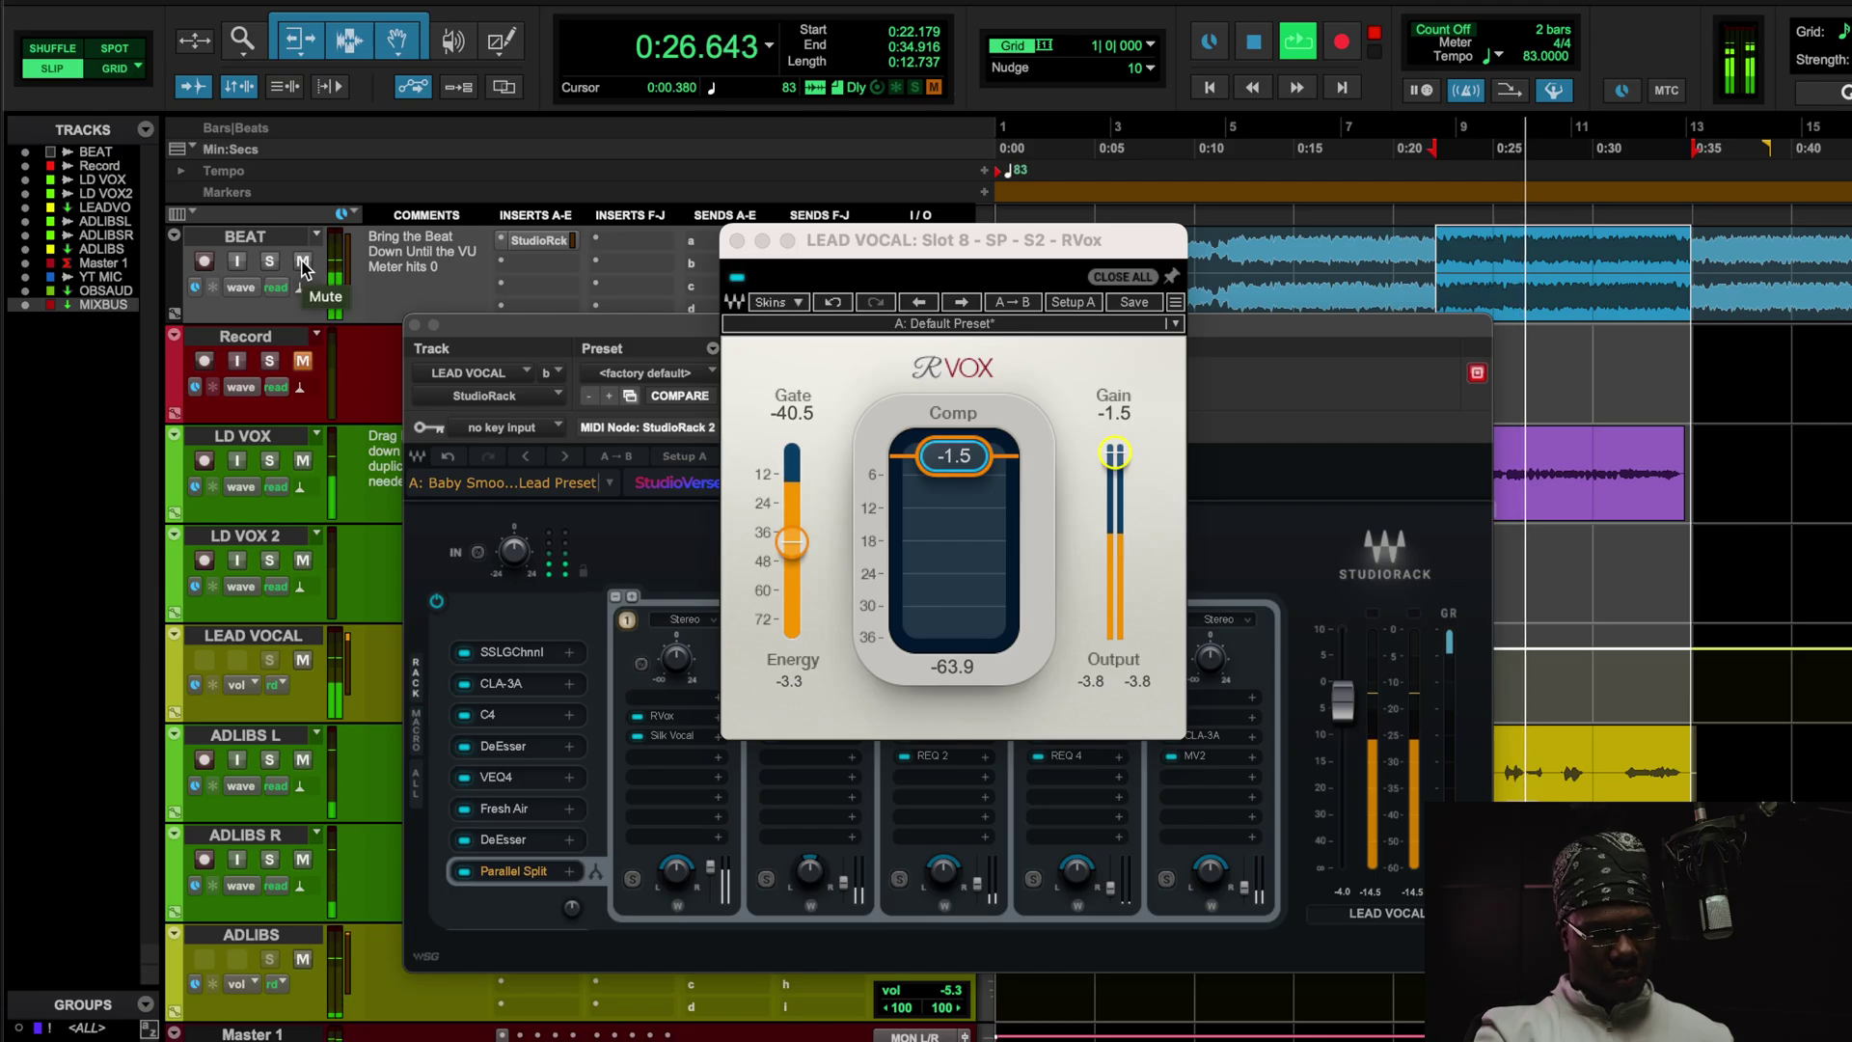
Close RVox, open Silk Vocal in the first parallel split and stop playback to examine its Low, Mid and High settings
click(736, 242)
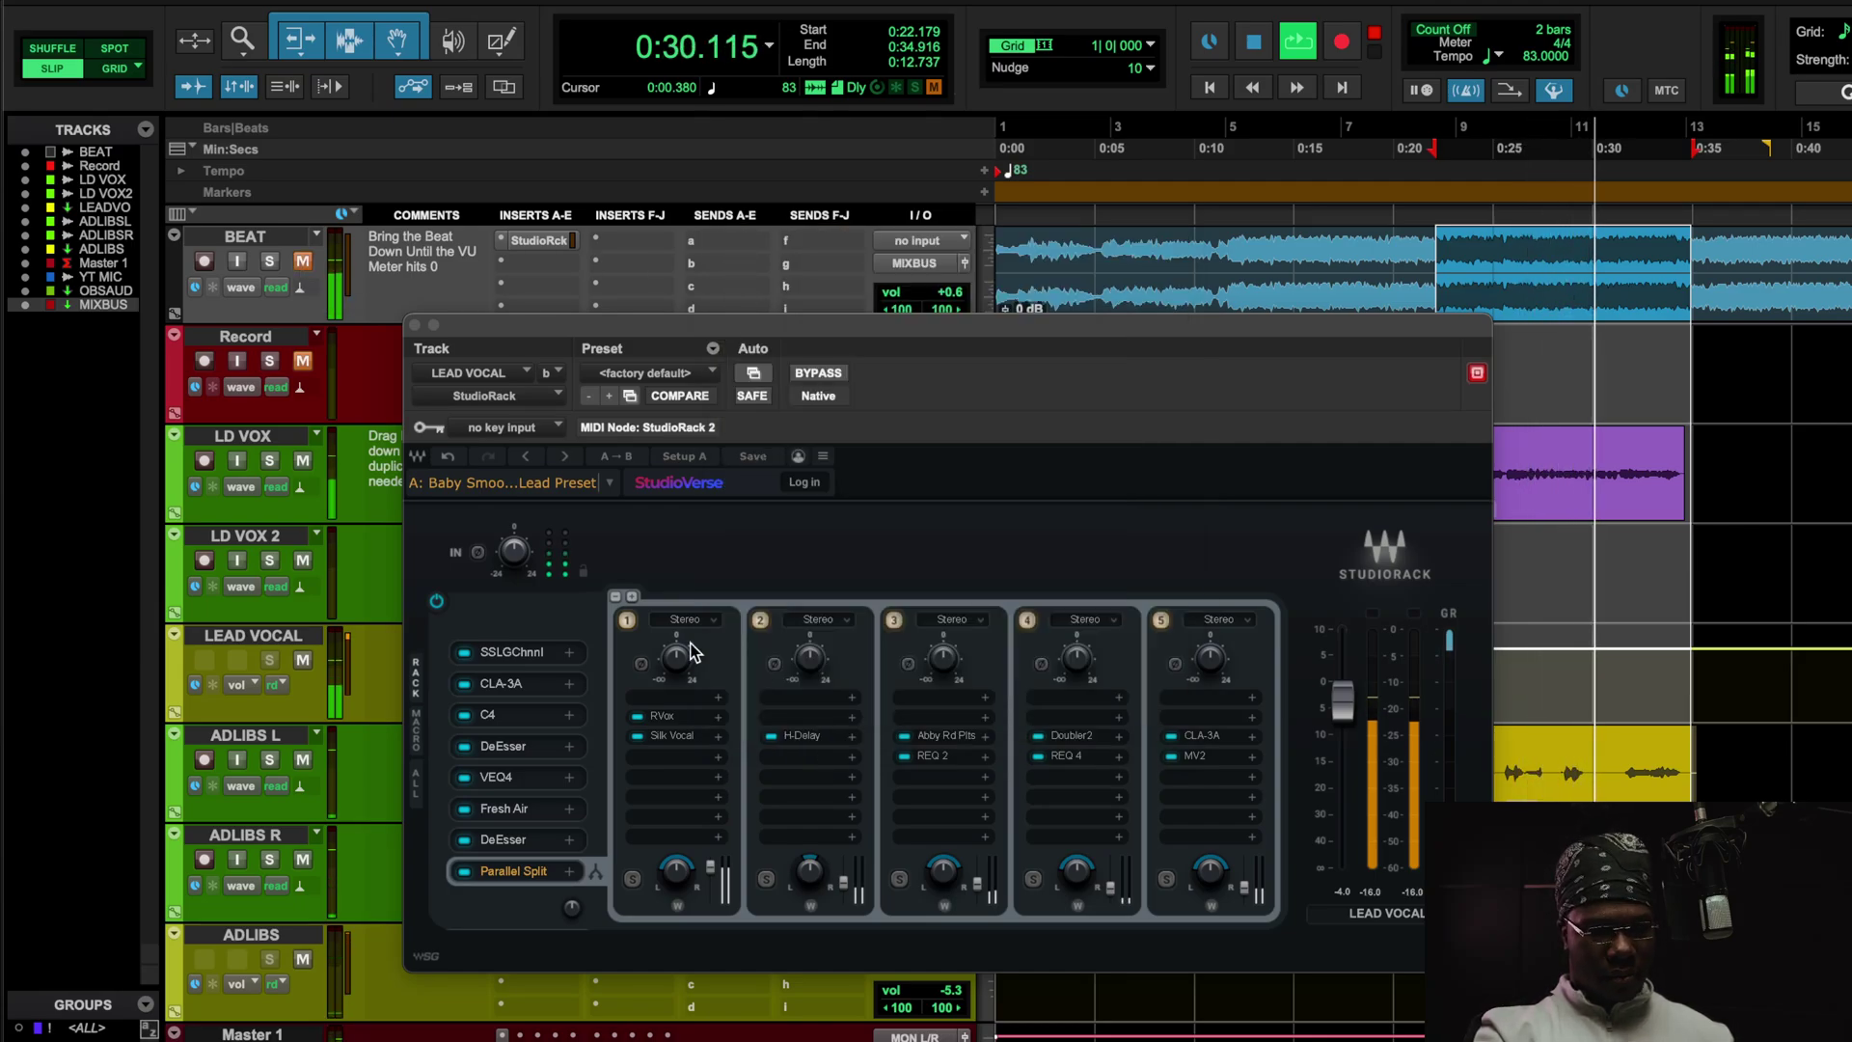
click(671, 735)
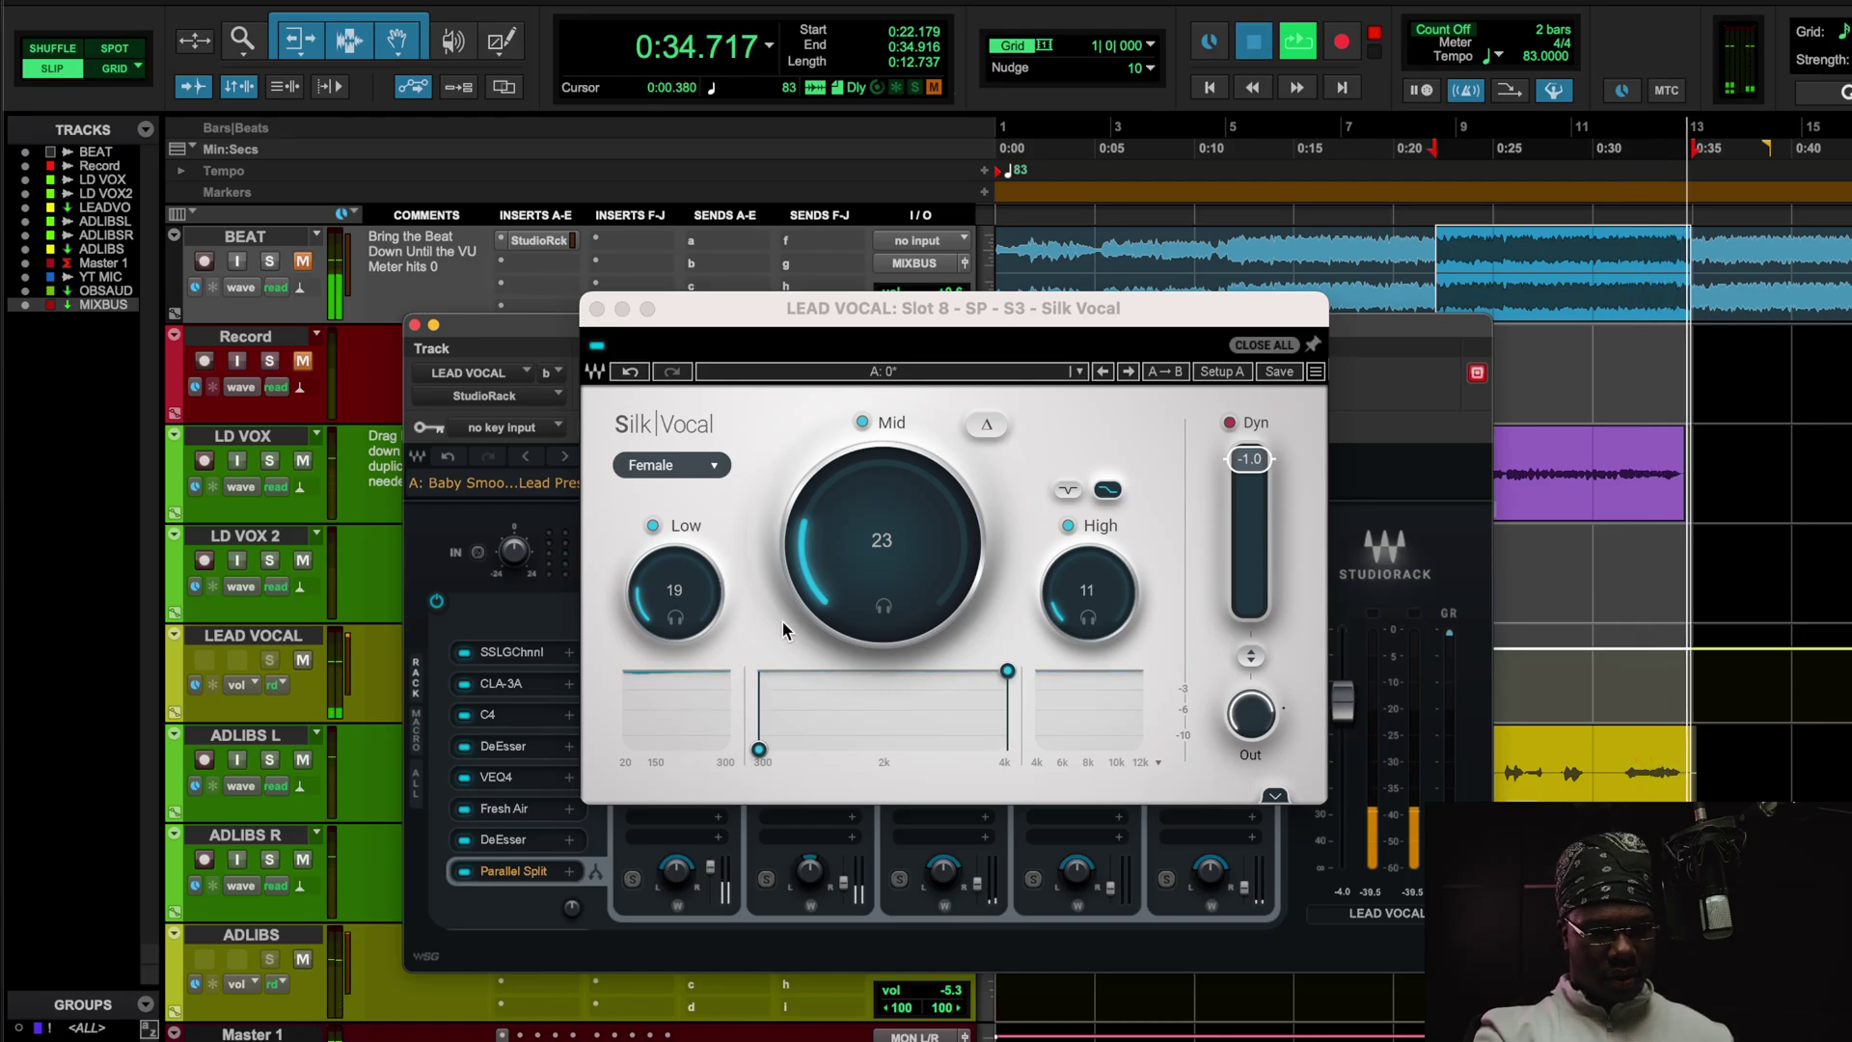
key(space)
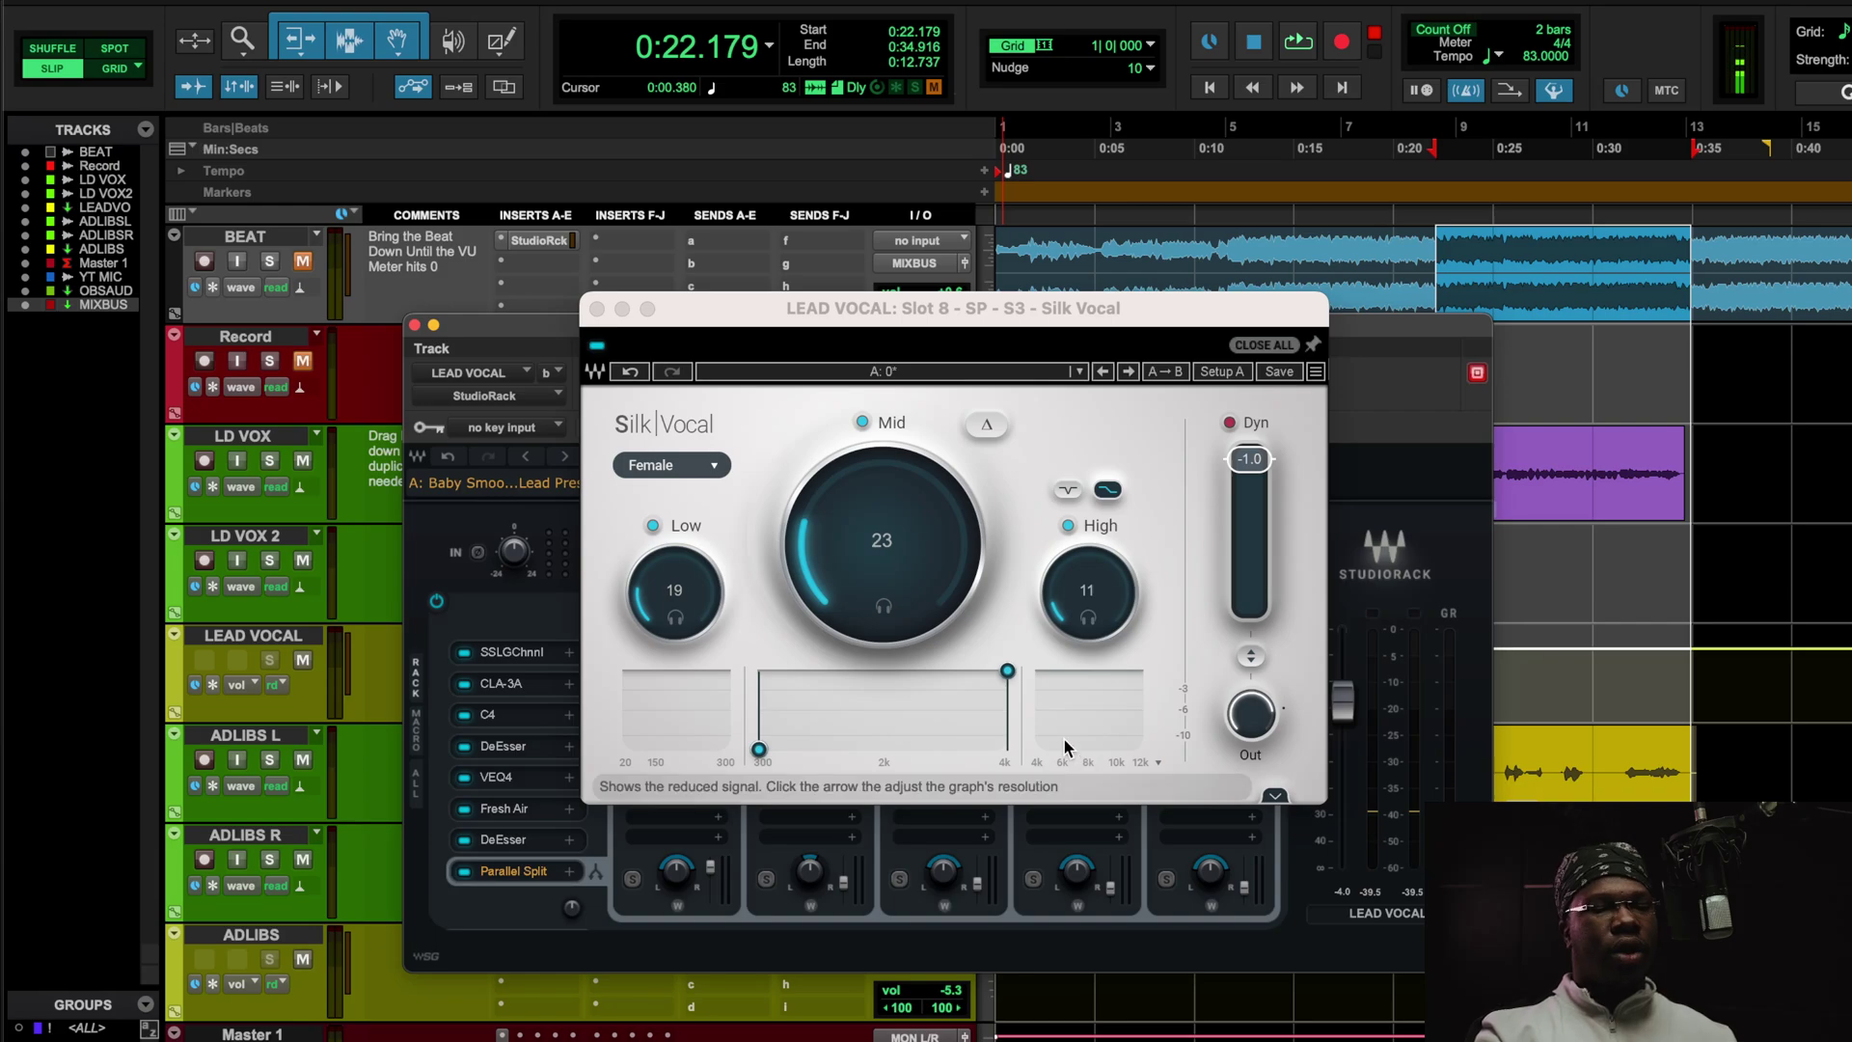
Examine Silk Vocal's HPF, Speed, Precision, Makeup, Gate and Mix controls, reopening it after a look at RVox in the first parallel split
click(689, 576)
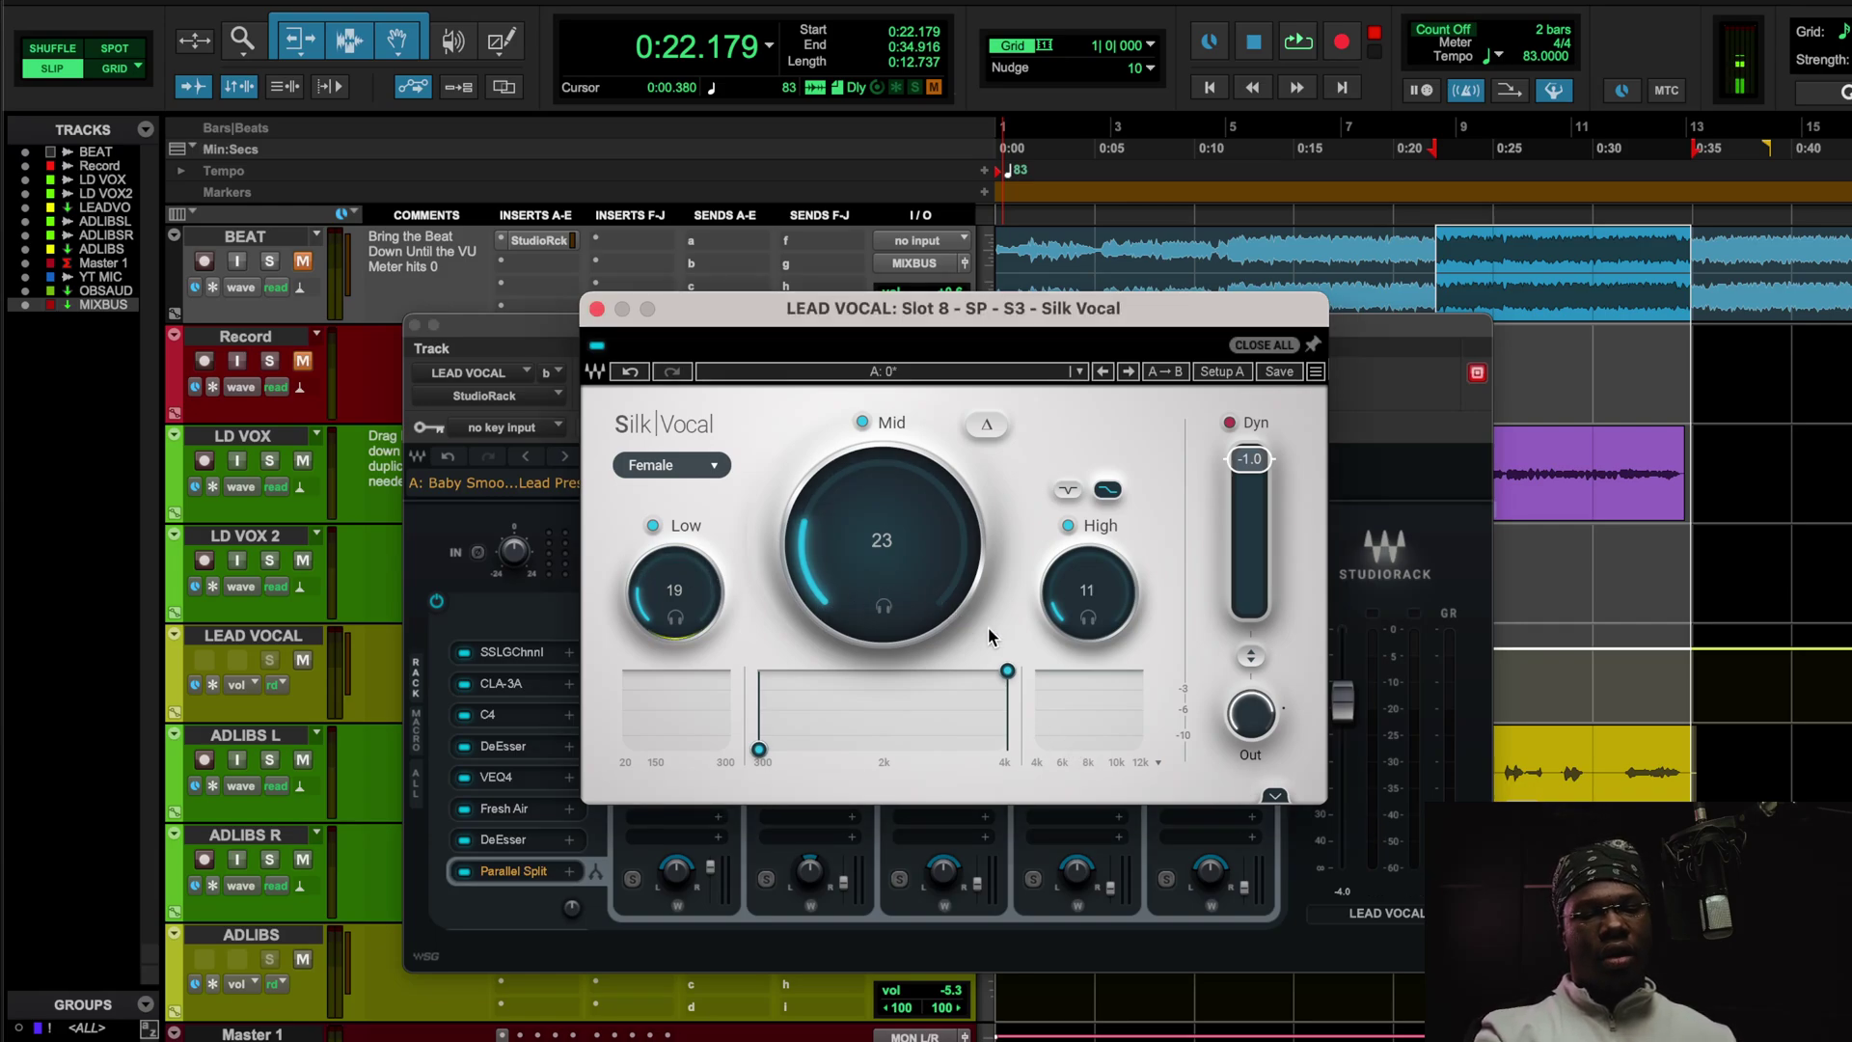
click(1281, 795)
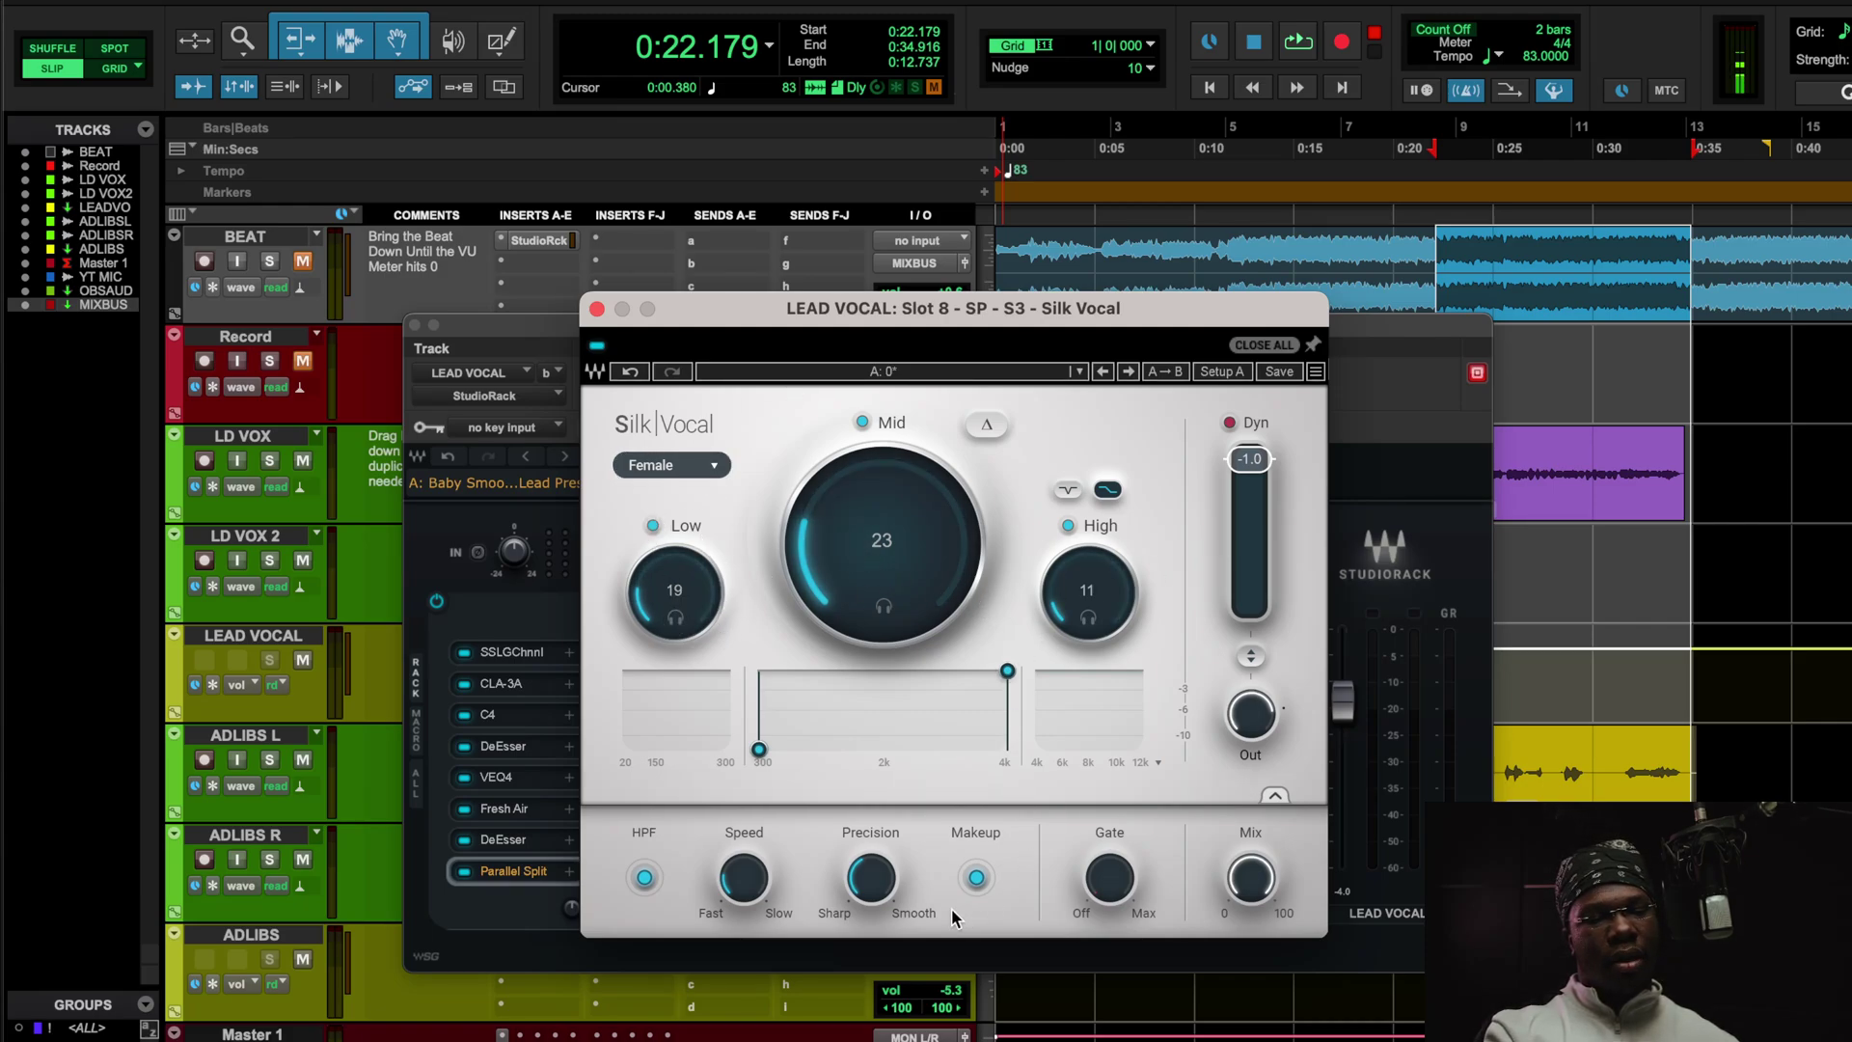
click(595, 310)
click(666, 716)
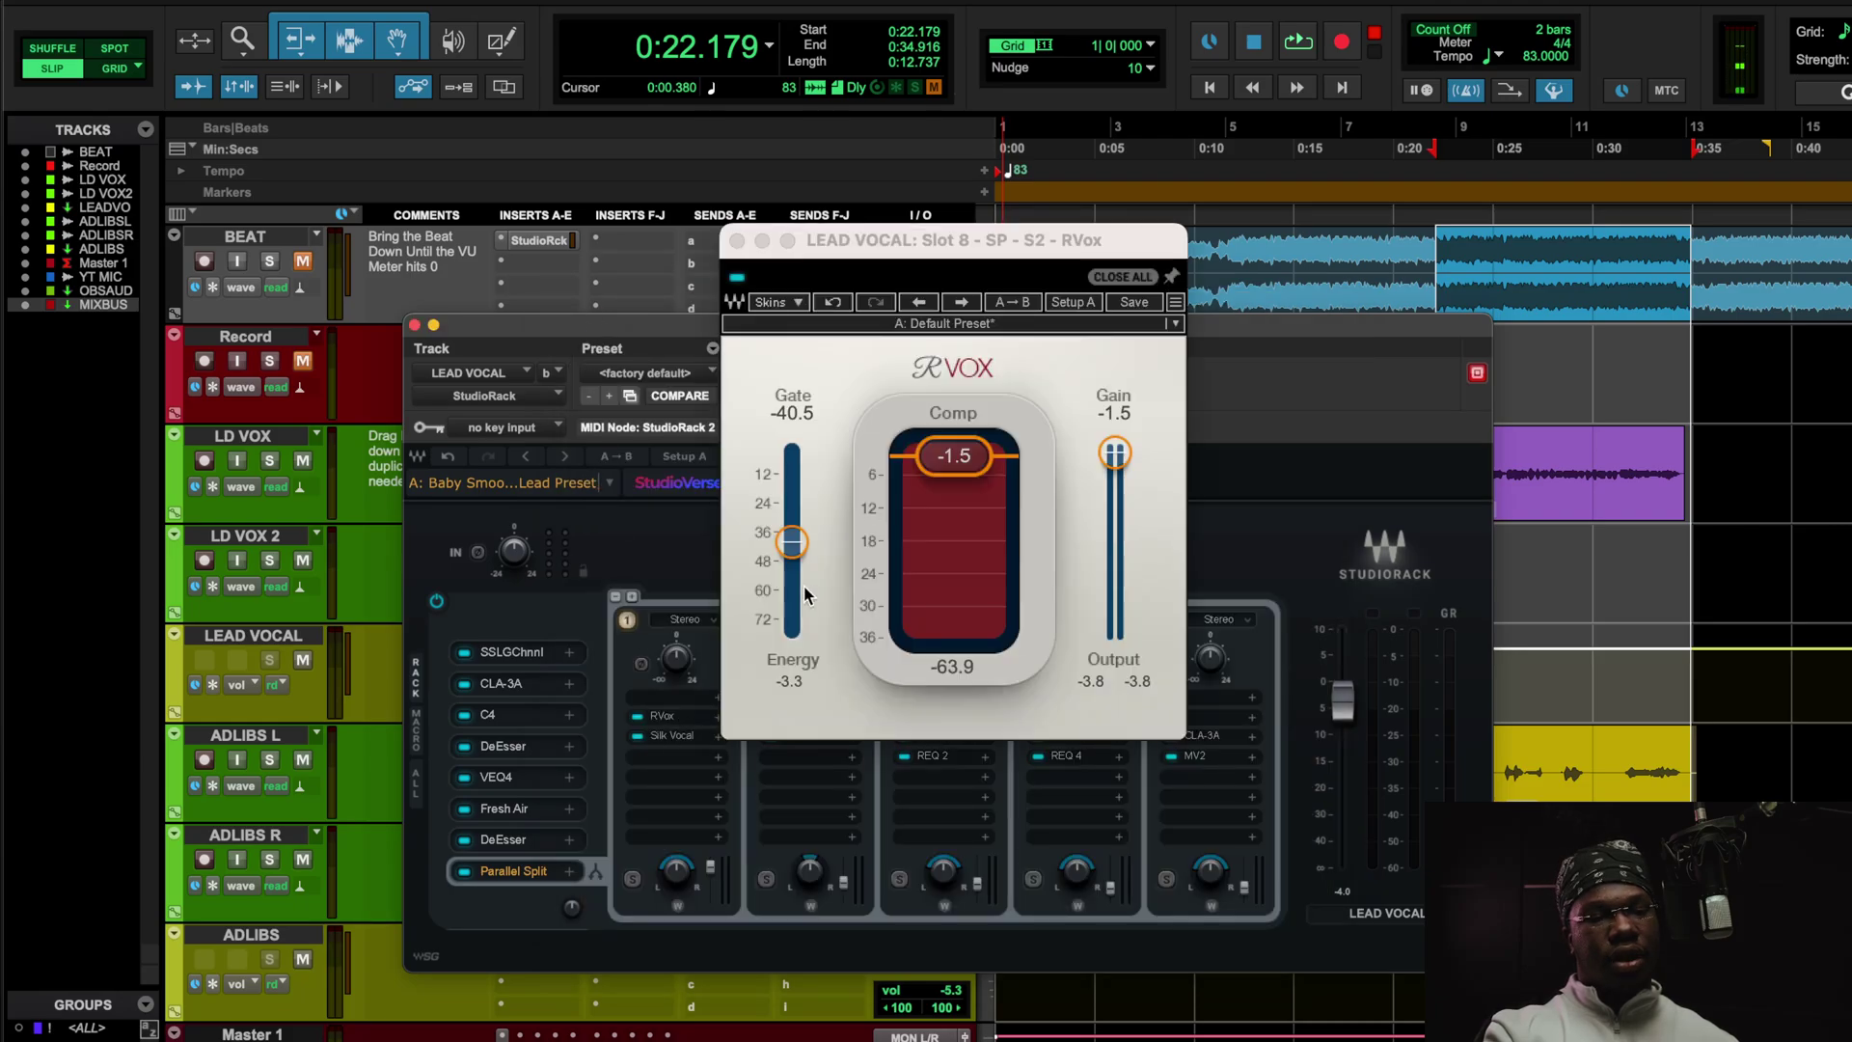
click(672, 736)
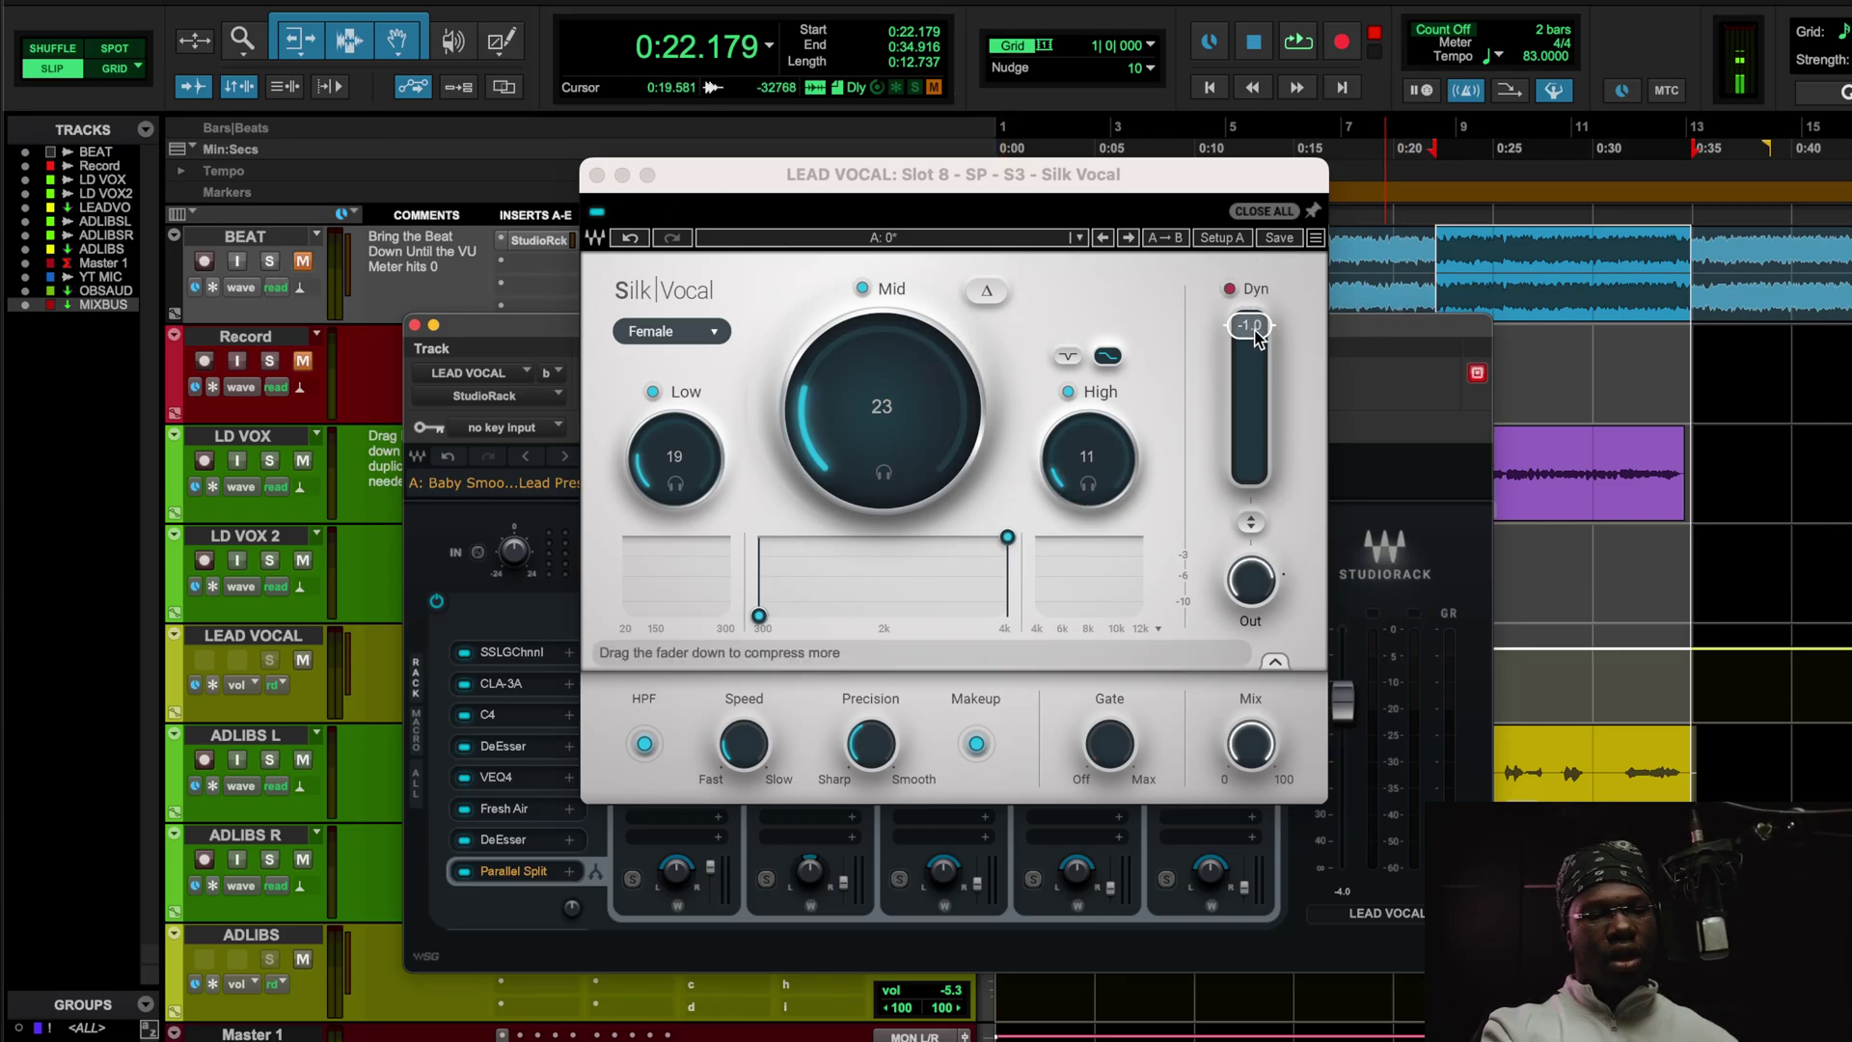
Compare the looped vocal with Silk Vocal switched off and on, stop playback and close the plugin
key(space)
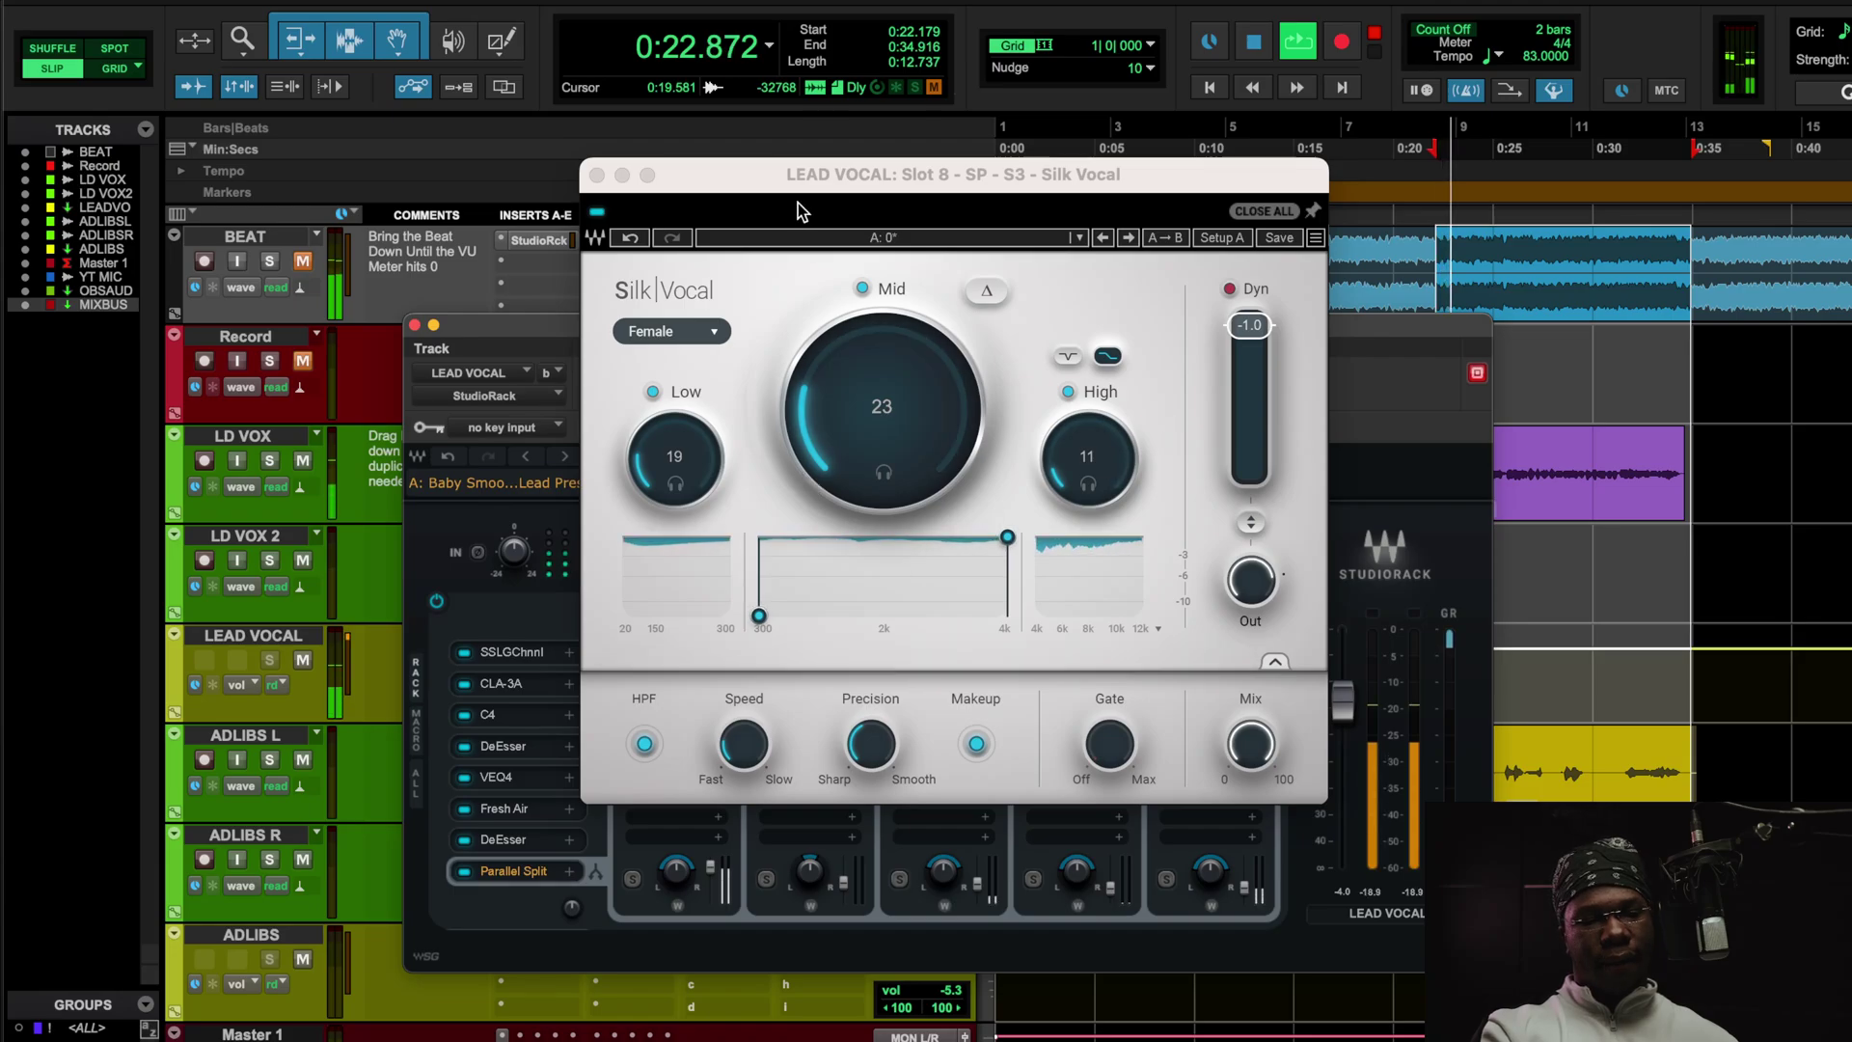
click(595, 220)
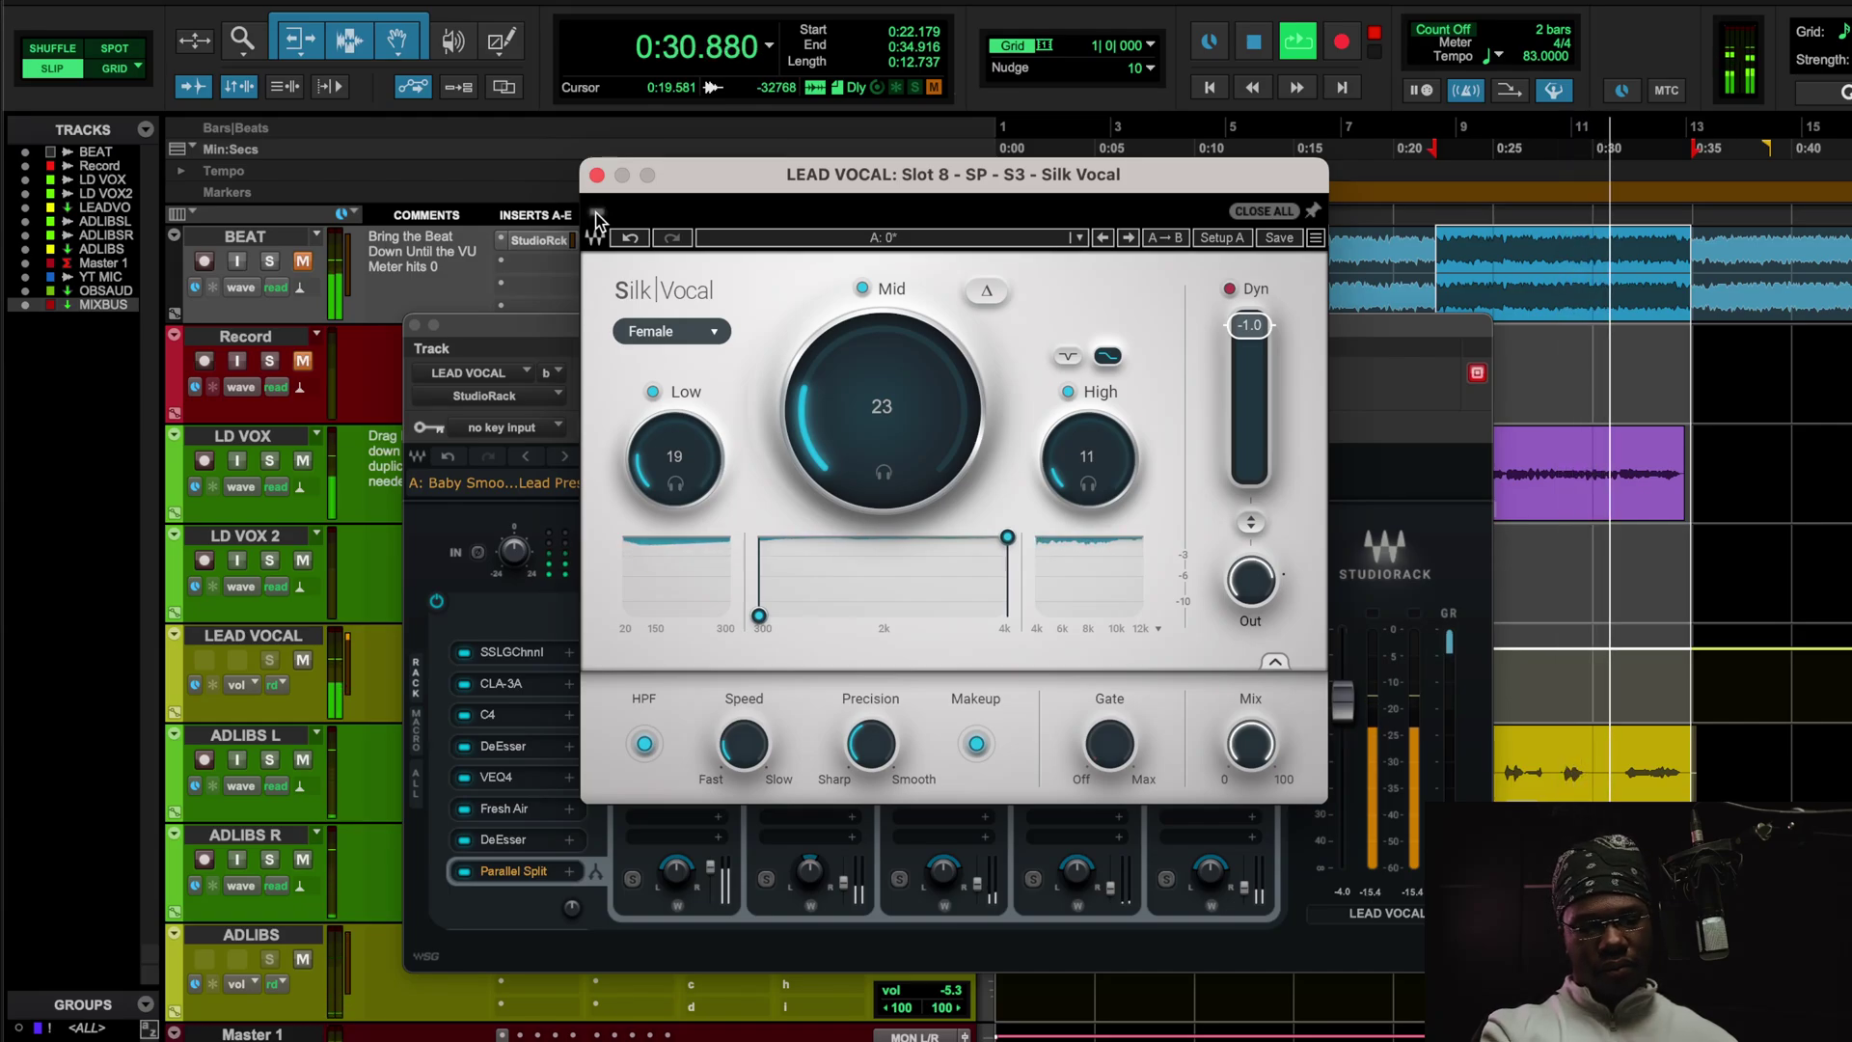
key(space)
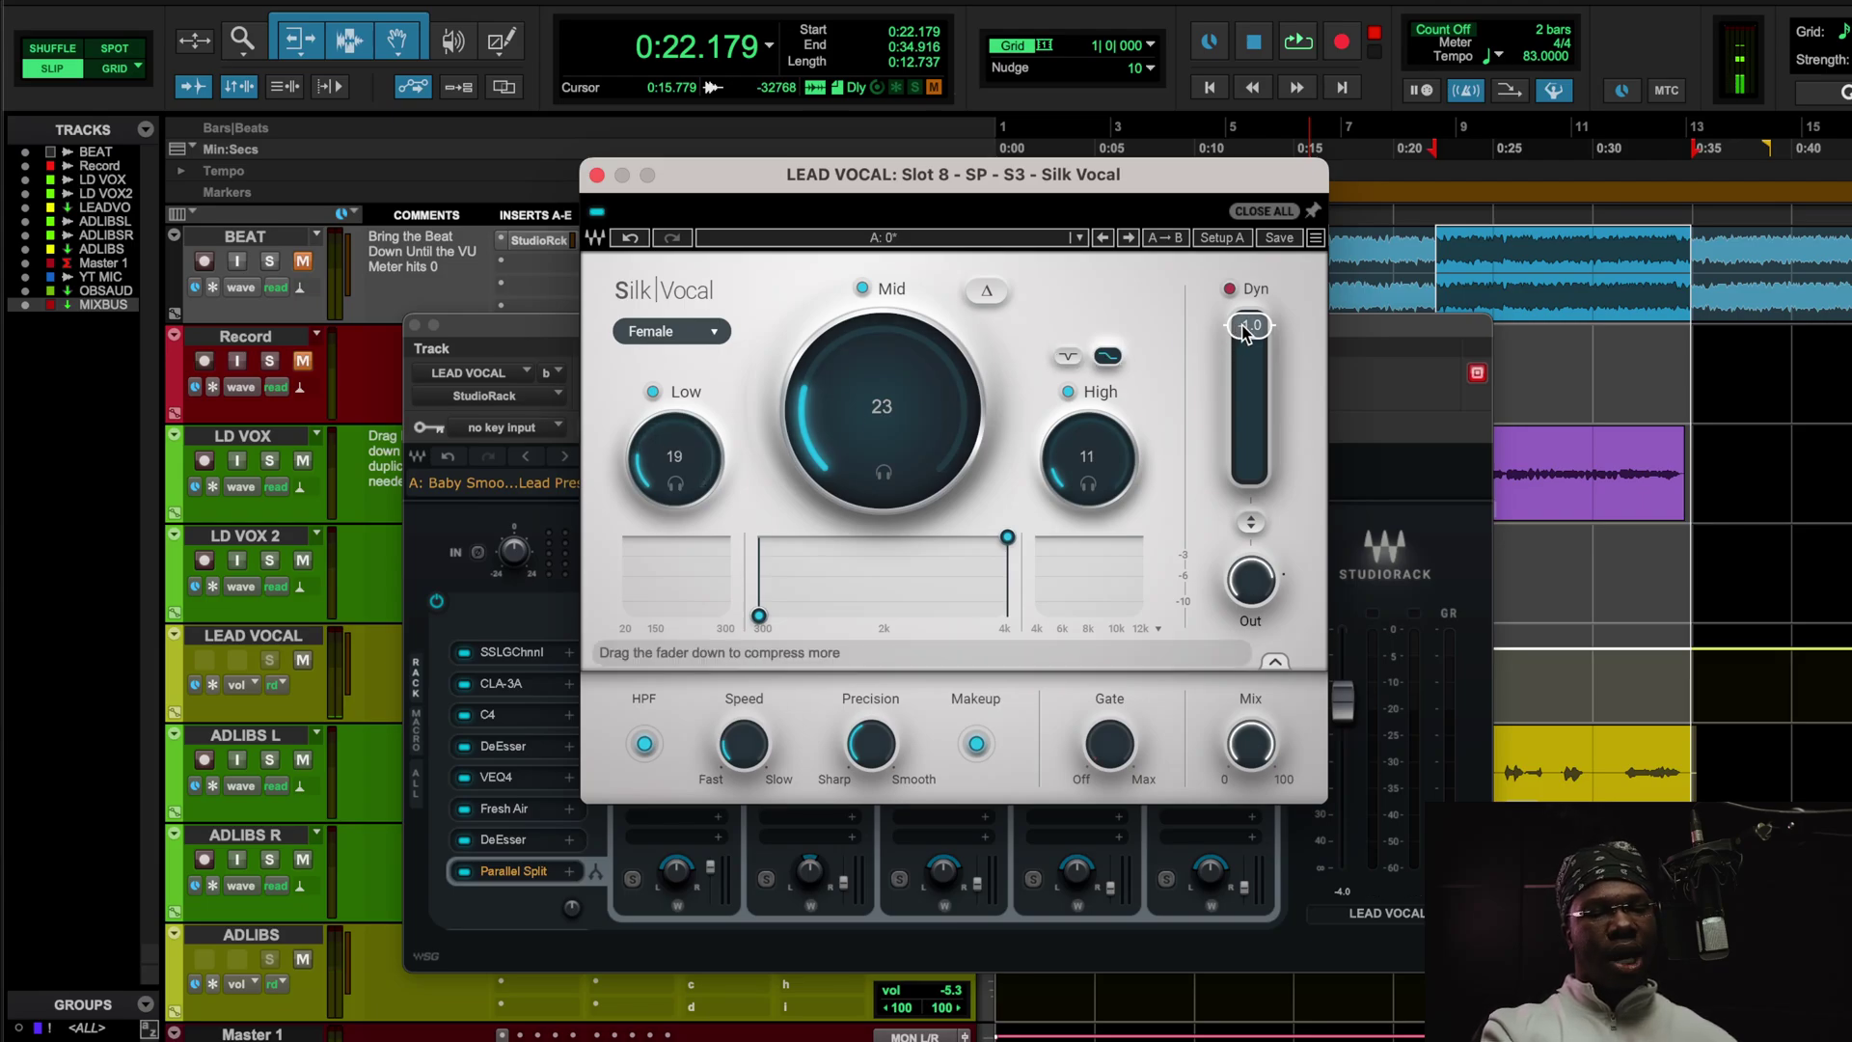
click(597, 176)
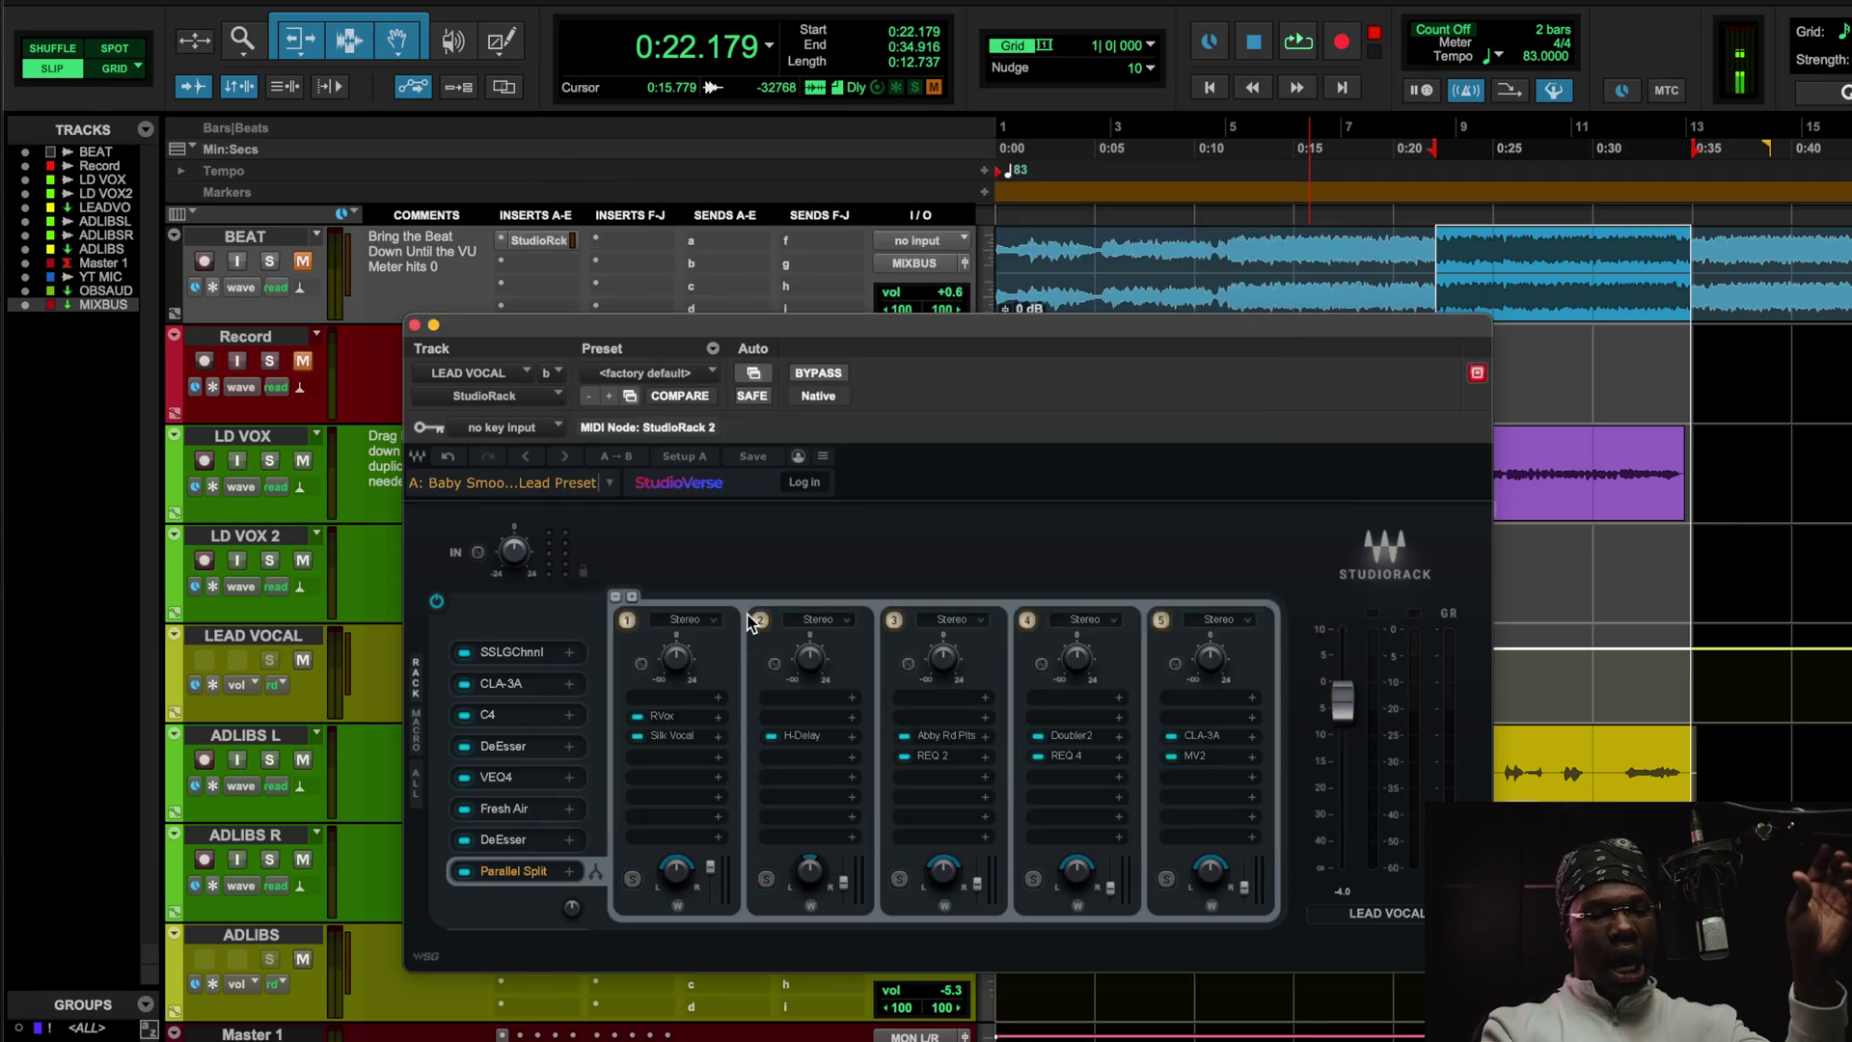
Open H-Delay in the second parallel split, examine its delay, feedback and filter settings, and close it
click(804, 735)
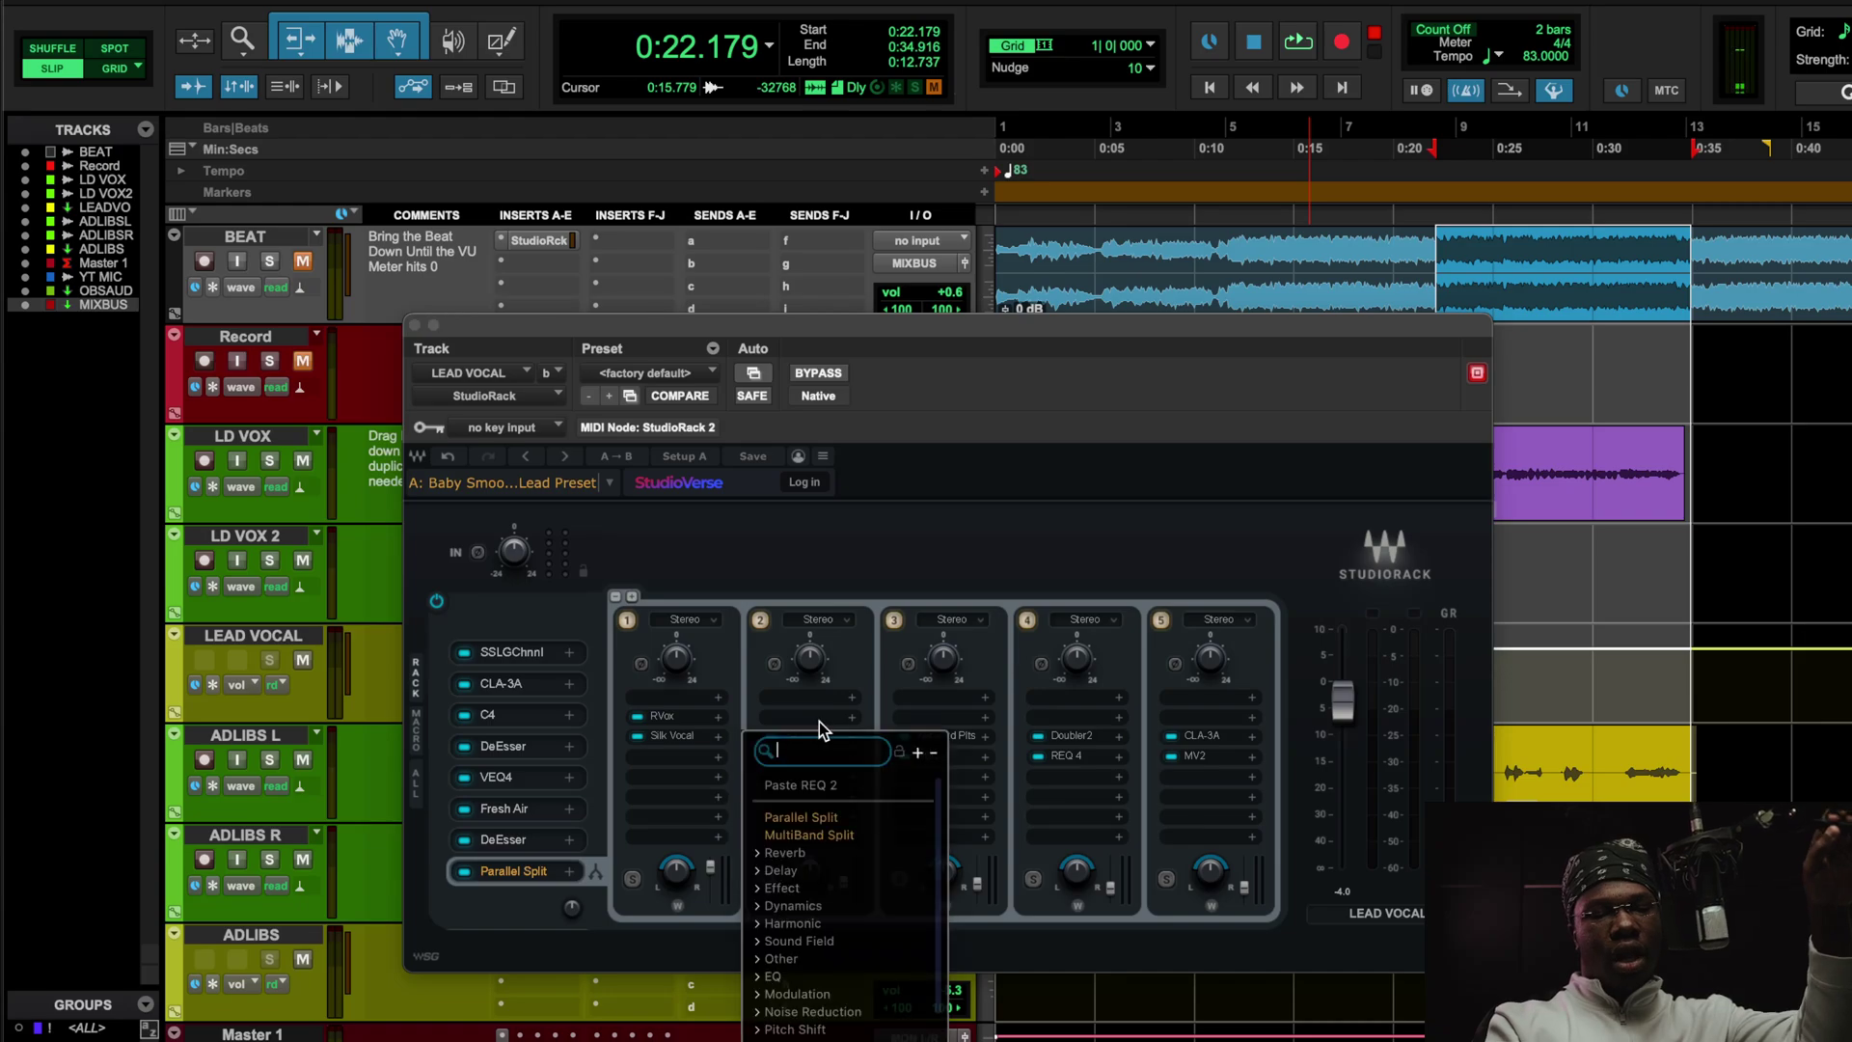
click(836, 726)
click(808, 739)
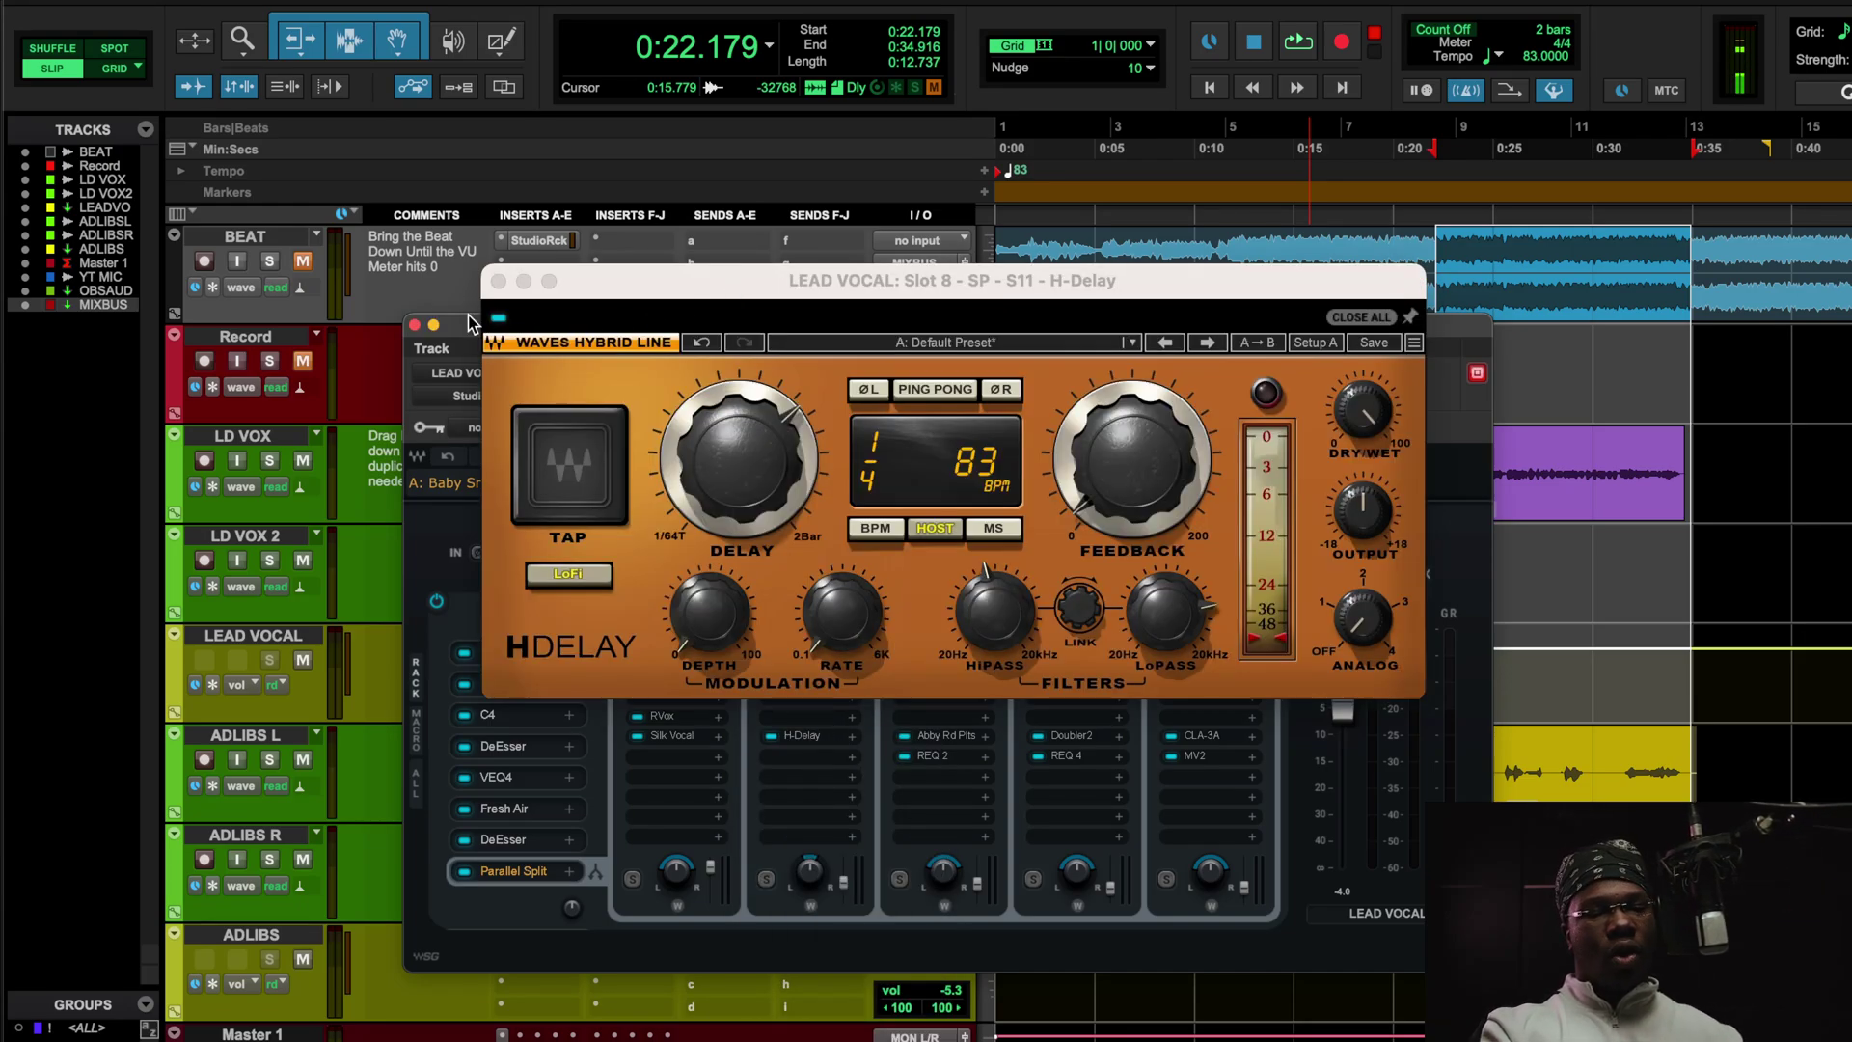
click(498, 280)
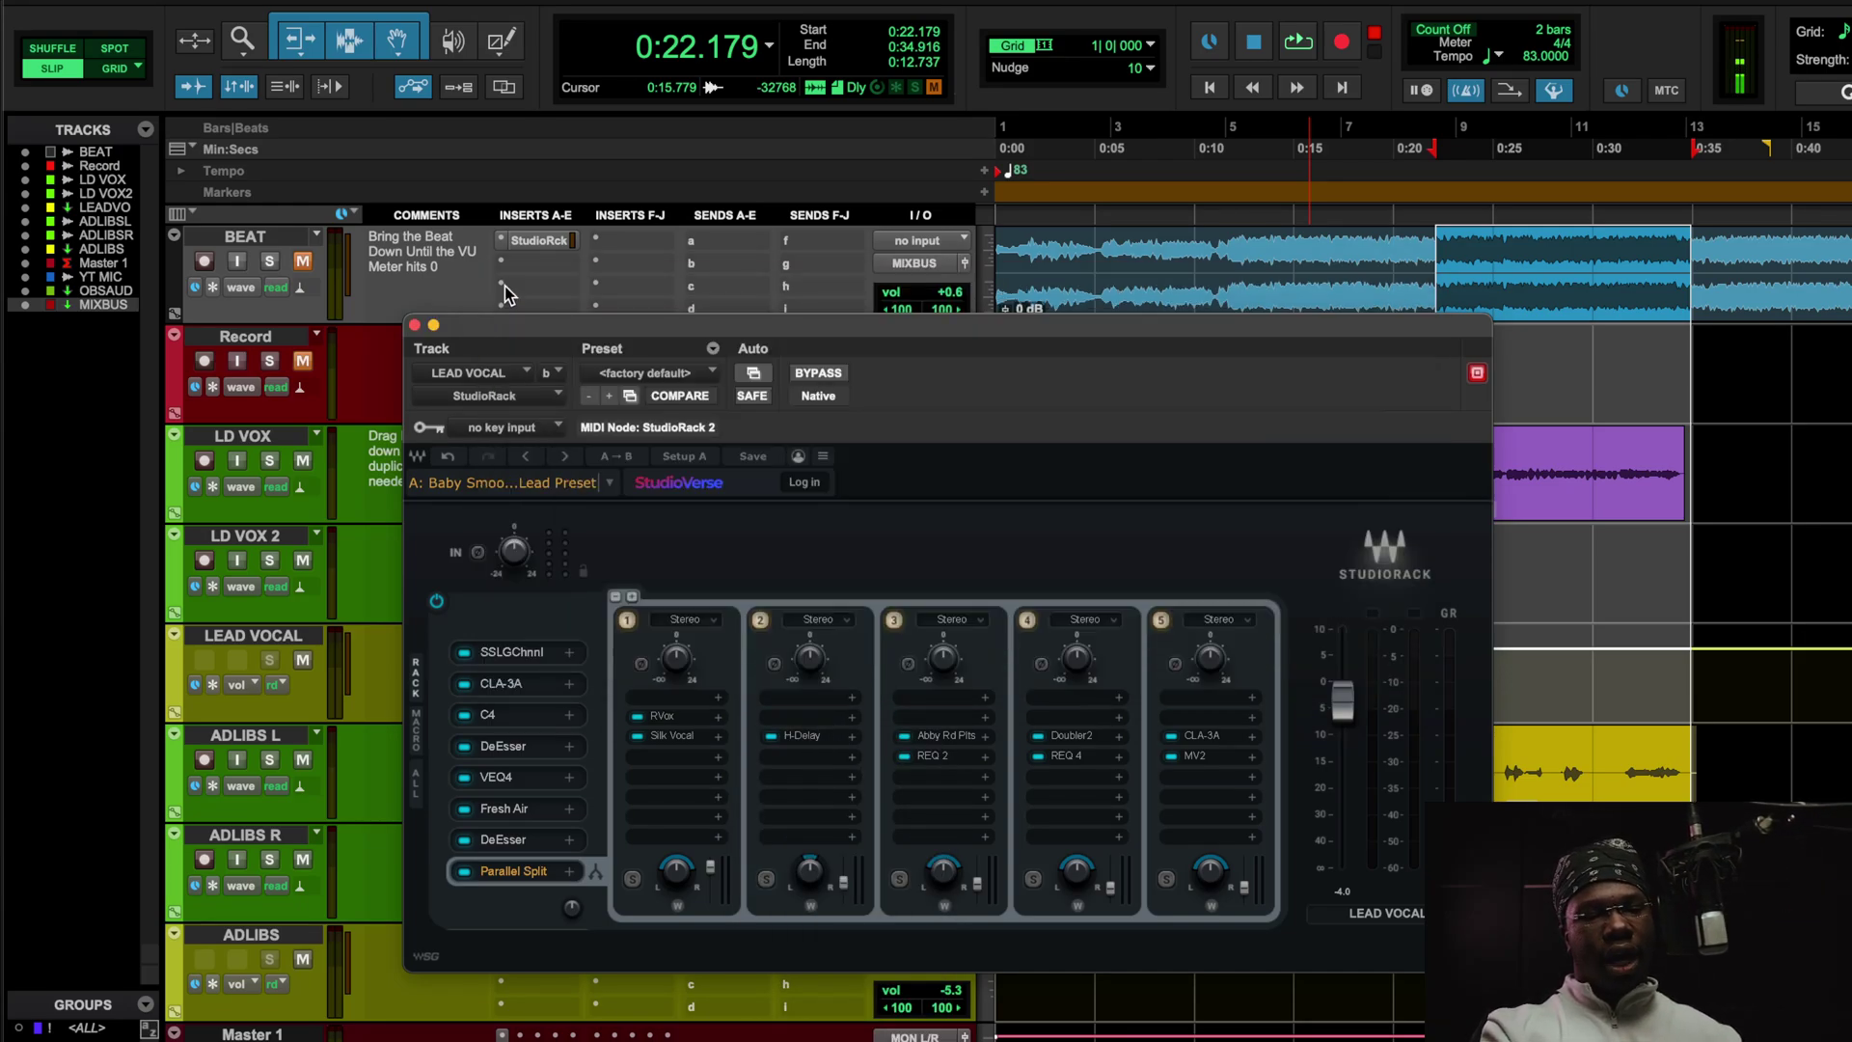
Open Abbey Road Plates in the third parallel split, examine its plate, damper and dry/wet settings, and close it
click(933, 736)
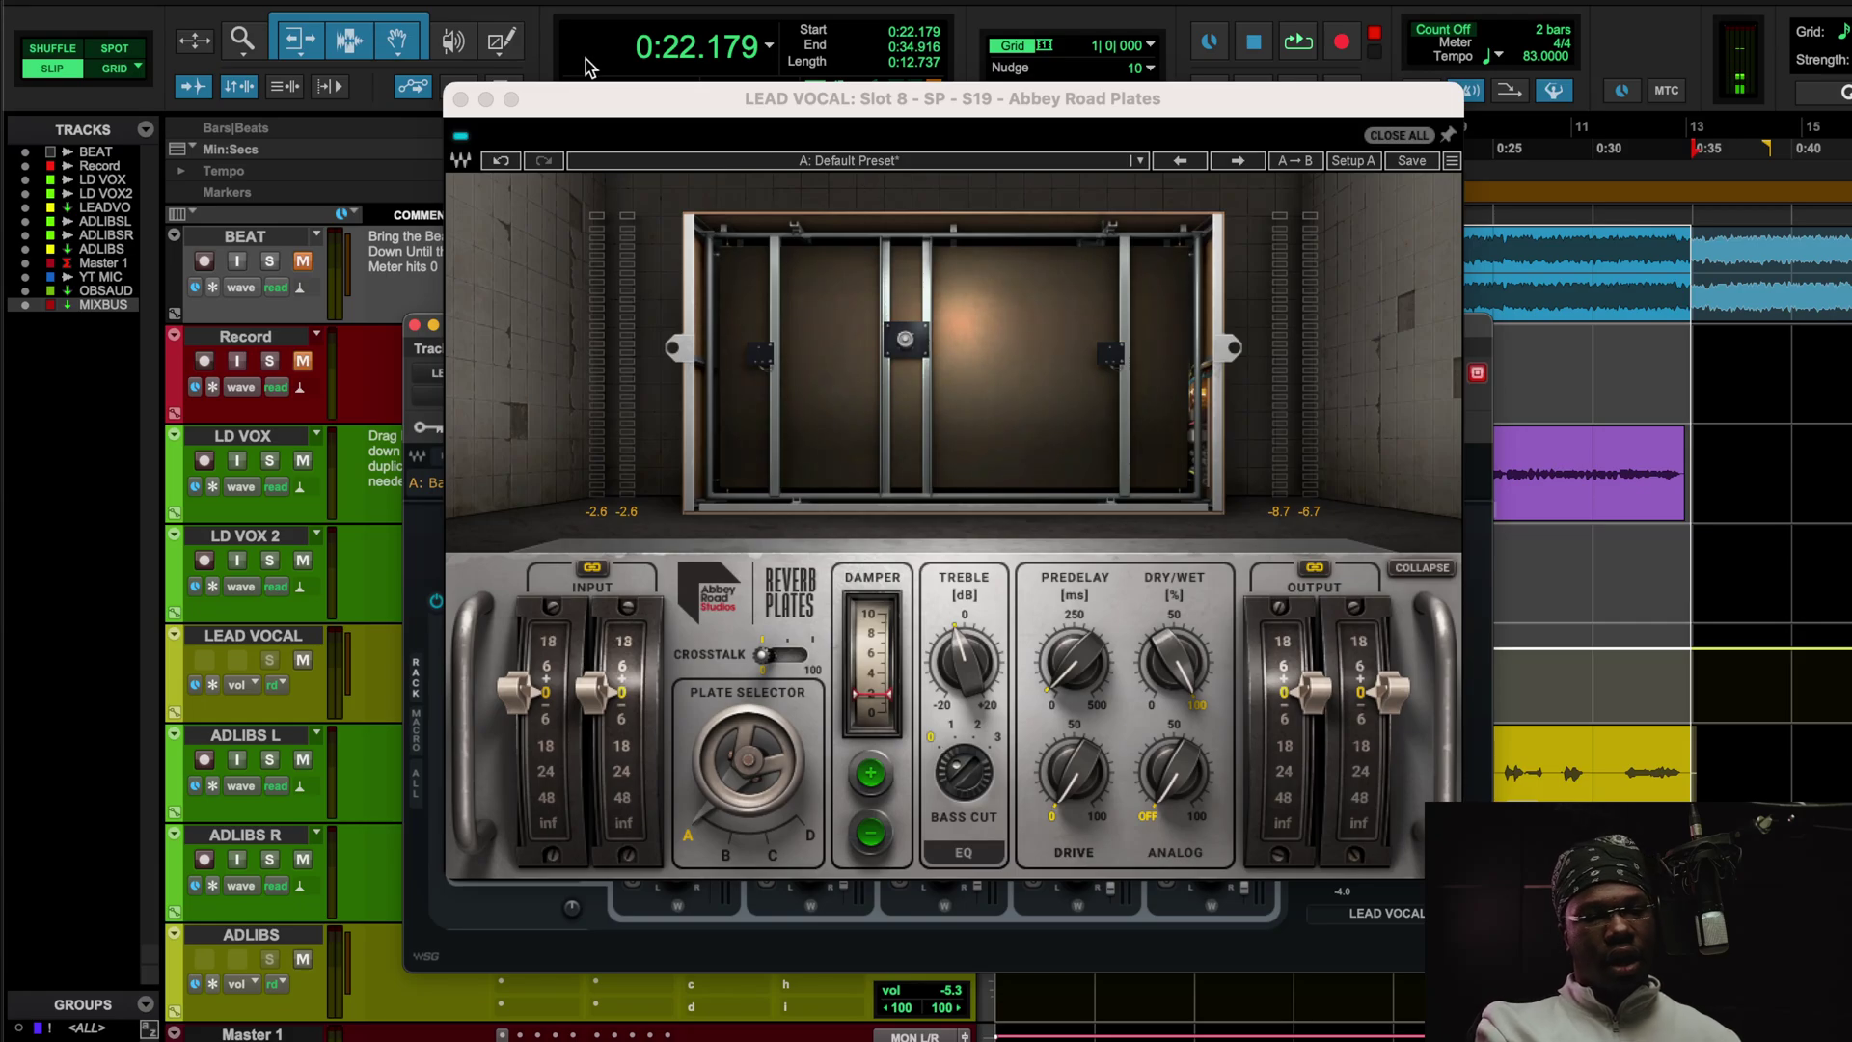
click(460, 99)
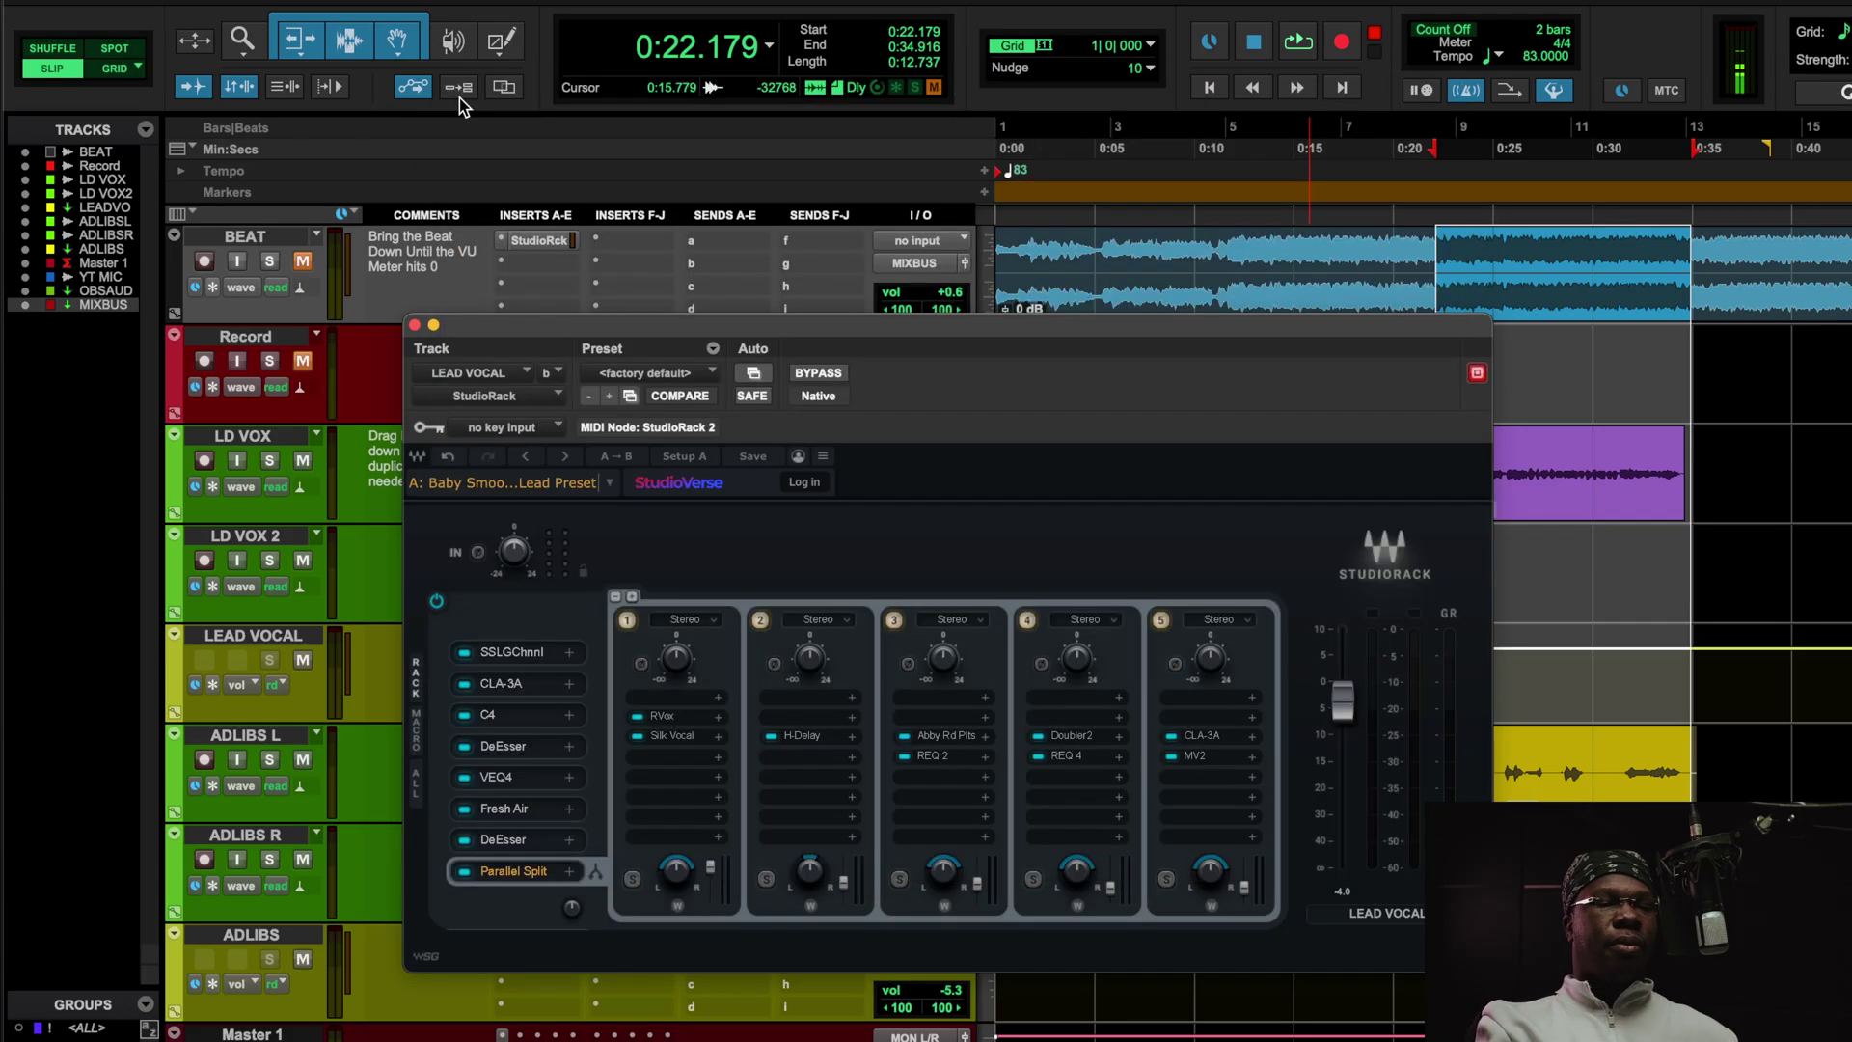
click(943, 754)
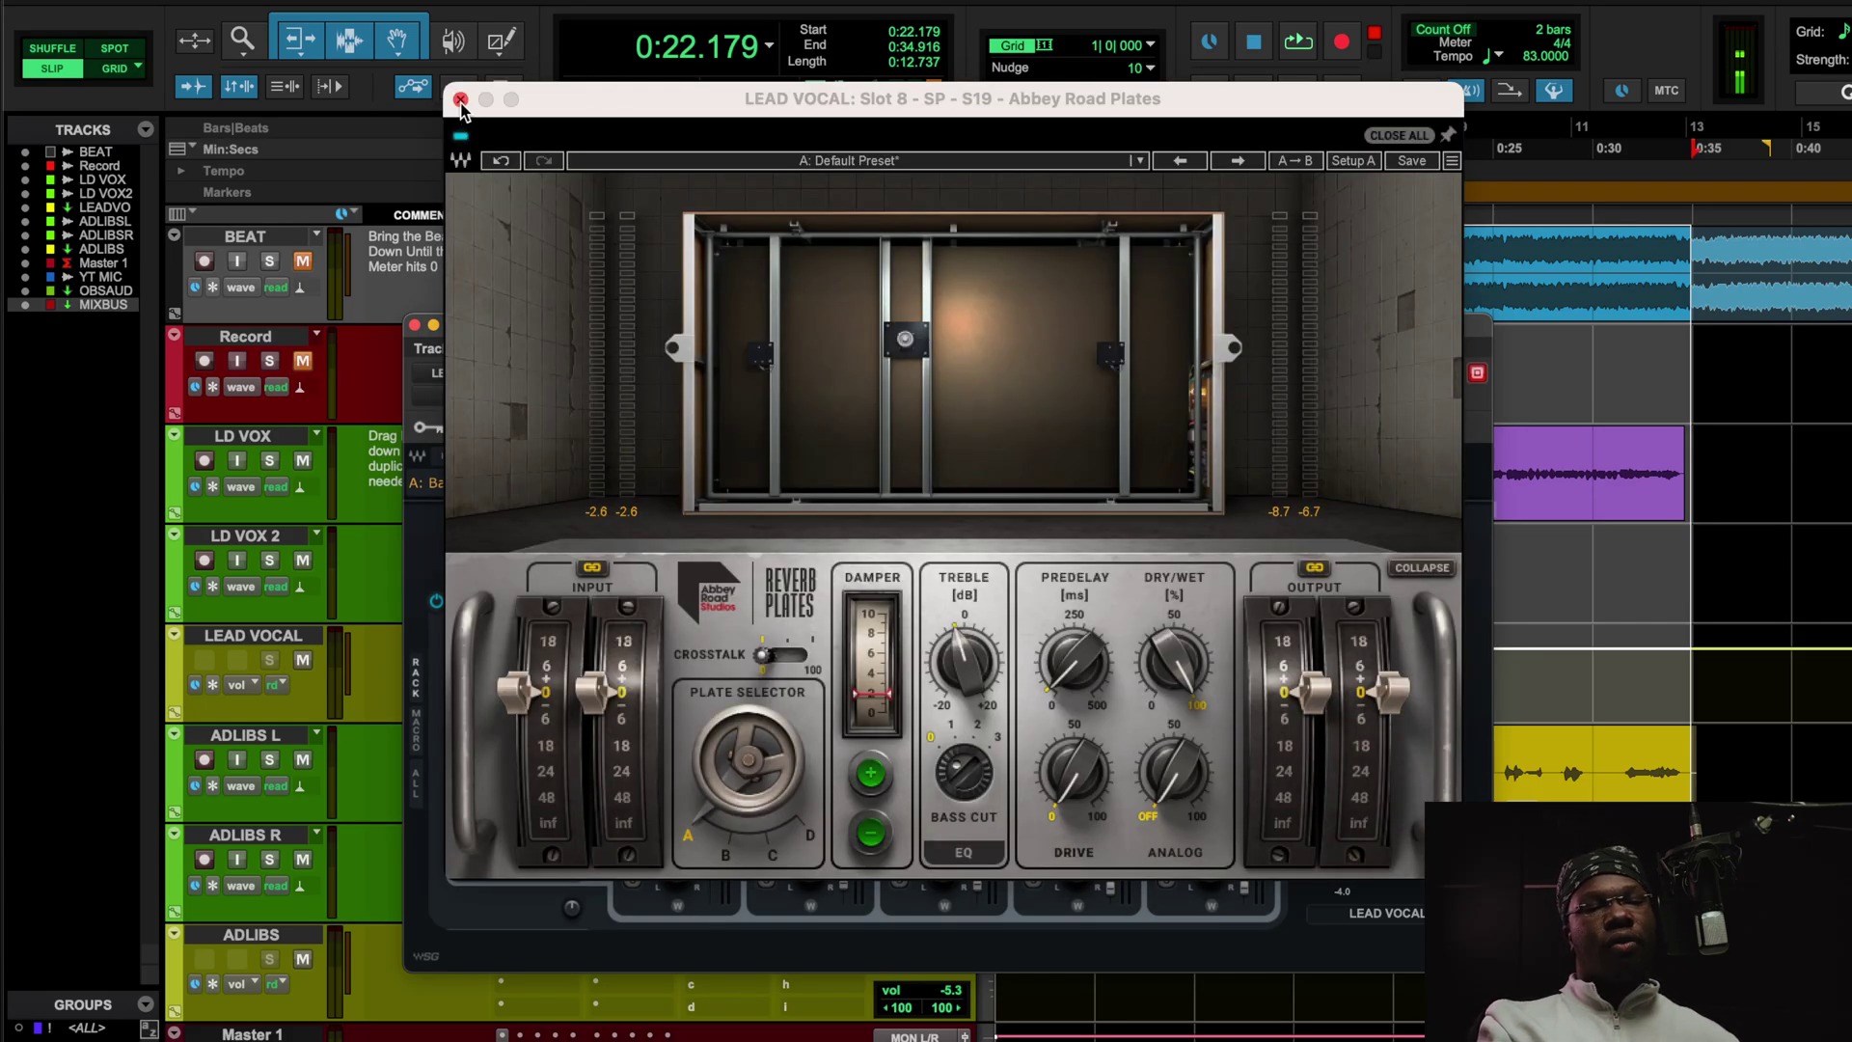
click(460, 99)
Examine the REQ 2 band-limiting curve in the third parallel split and play the looped vocal to hear the filtered reverb
click(941, 756)
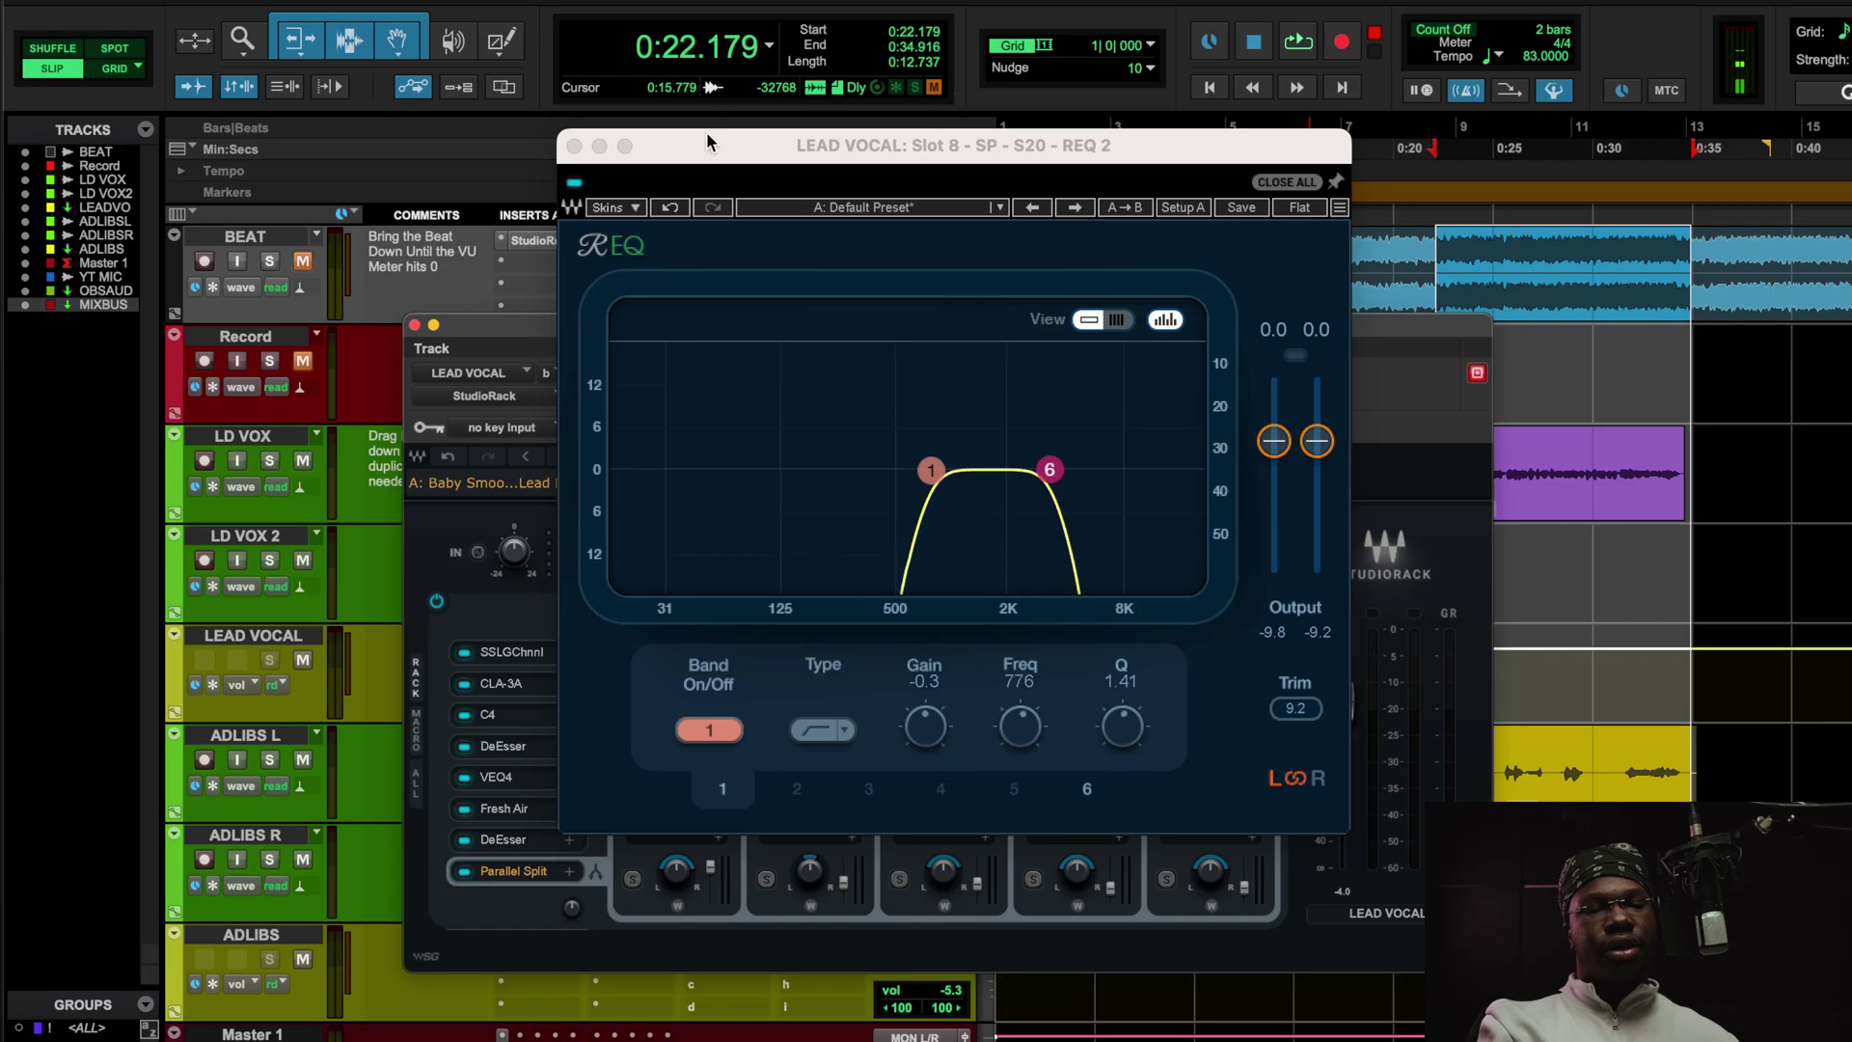
click(576, 145)
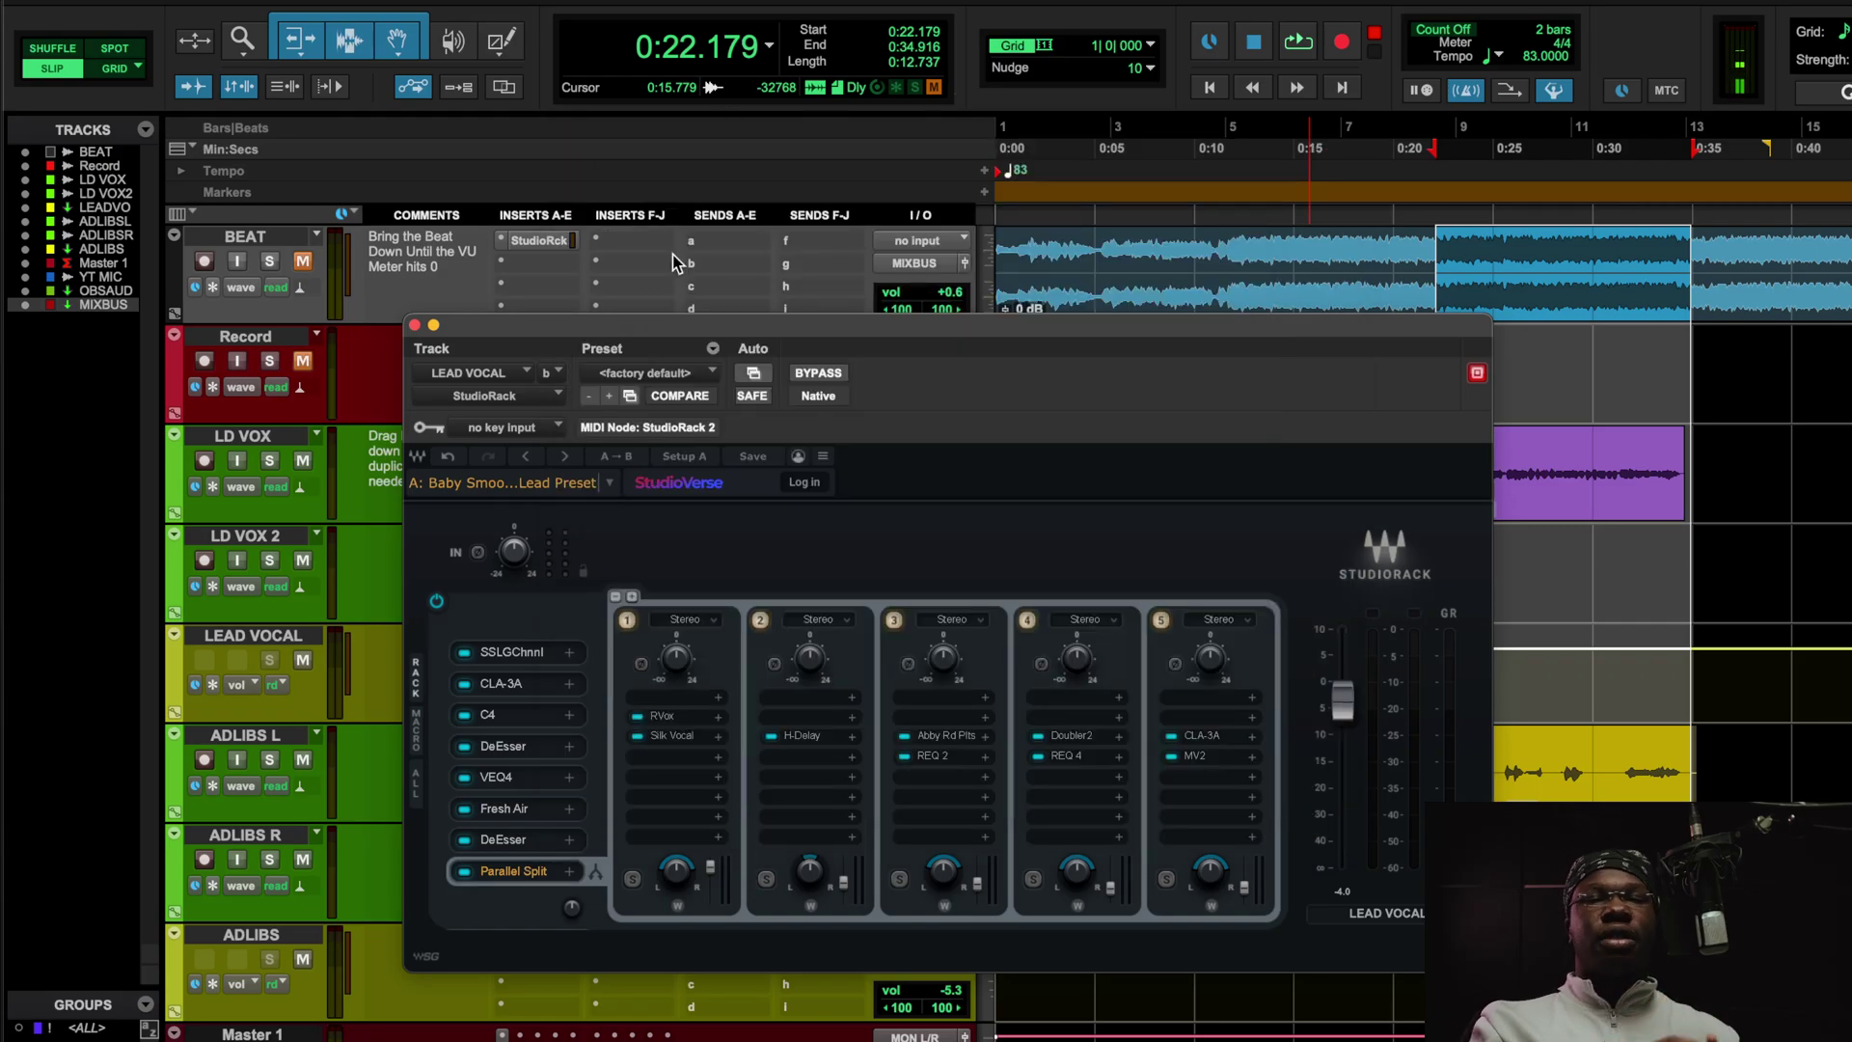
key(space)
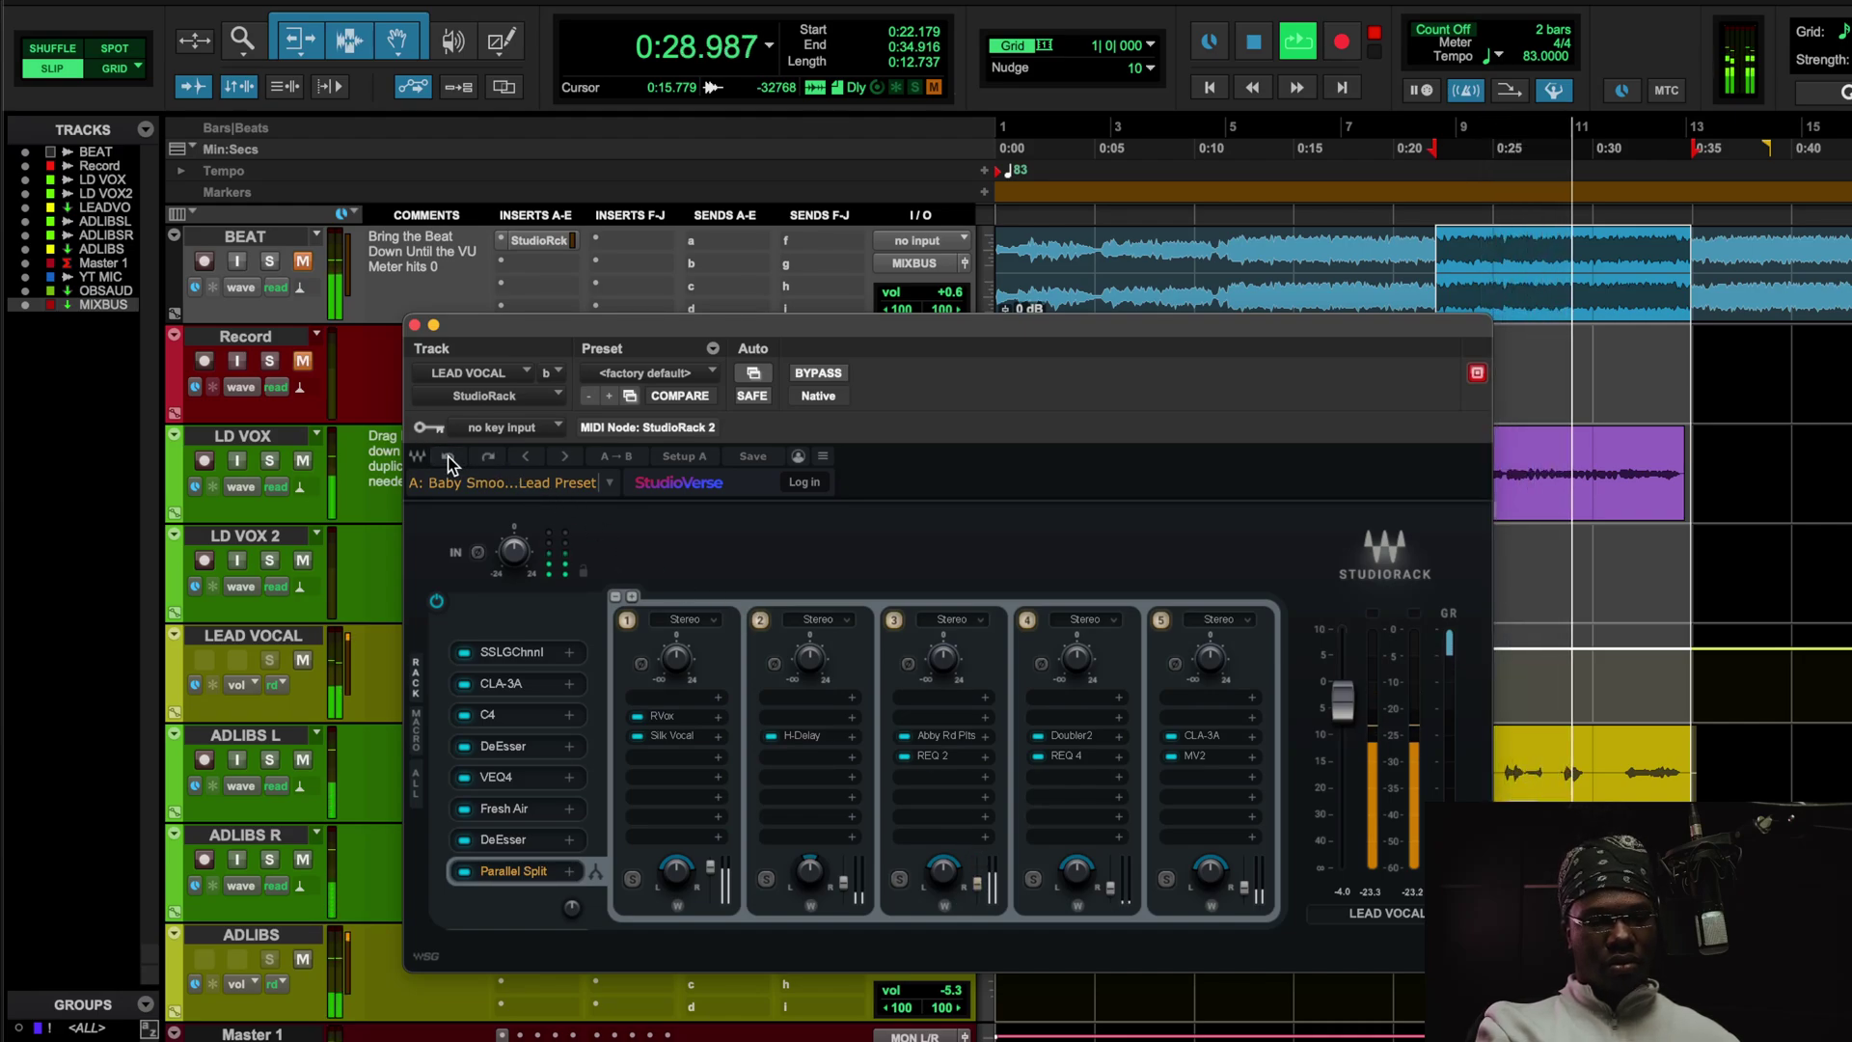
key(space)
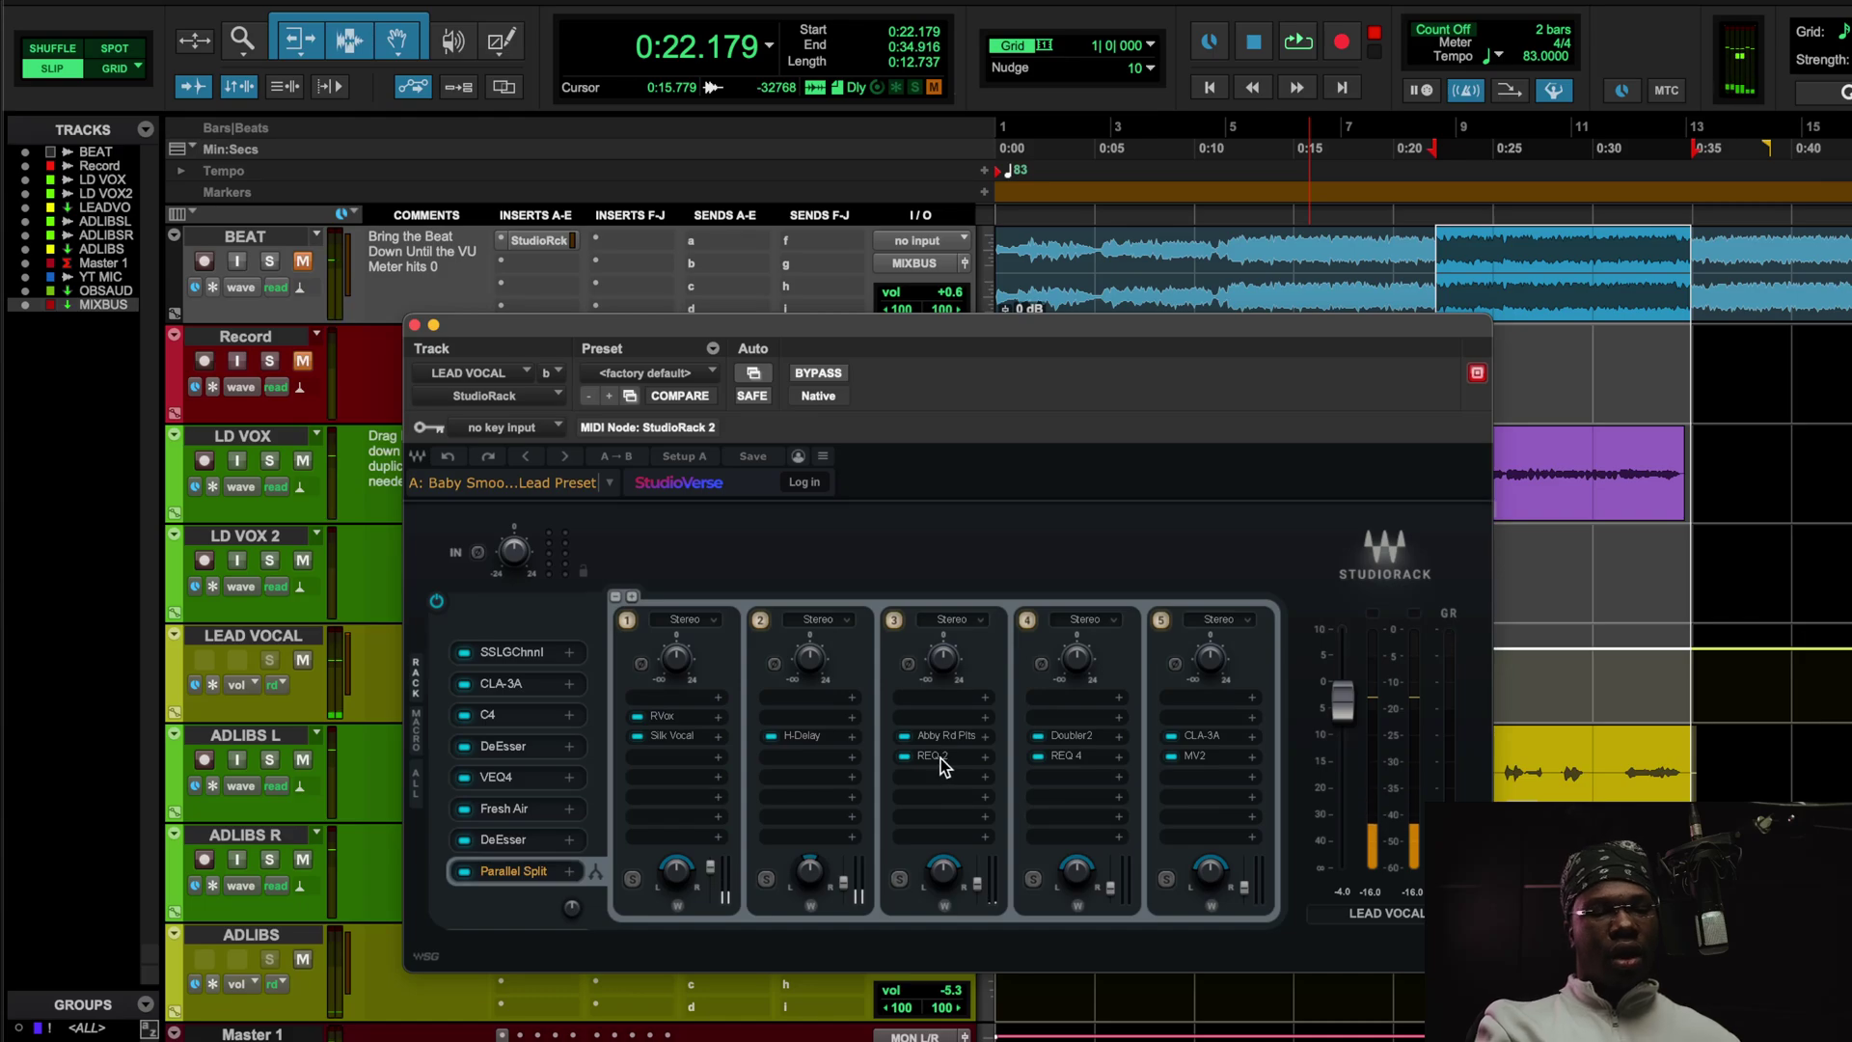
click(931, 756)
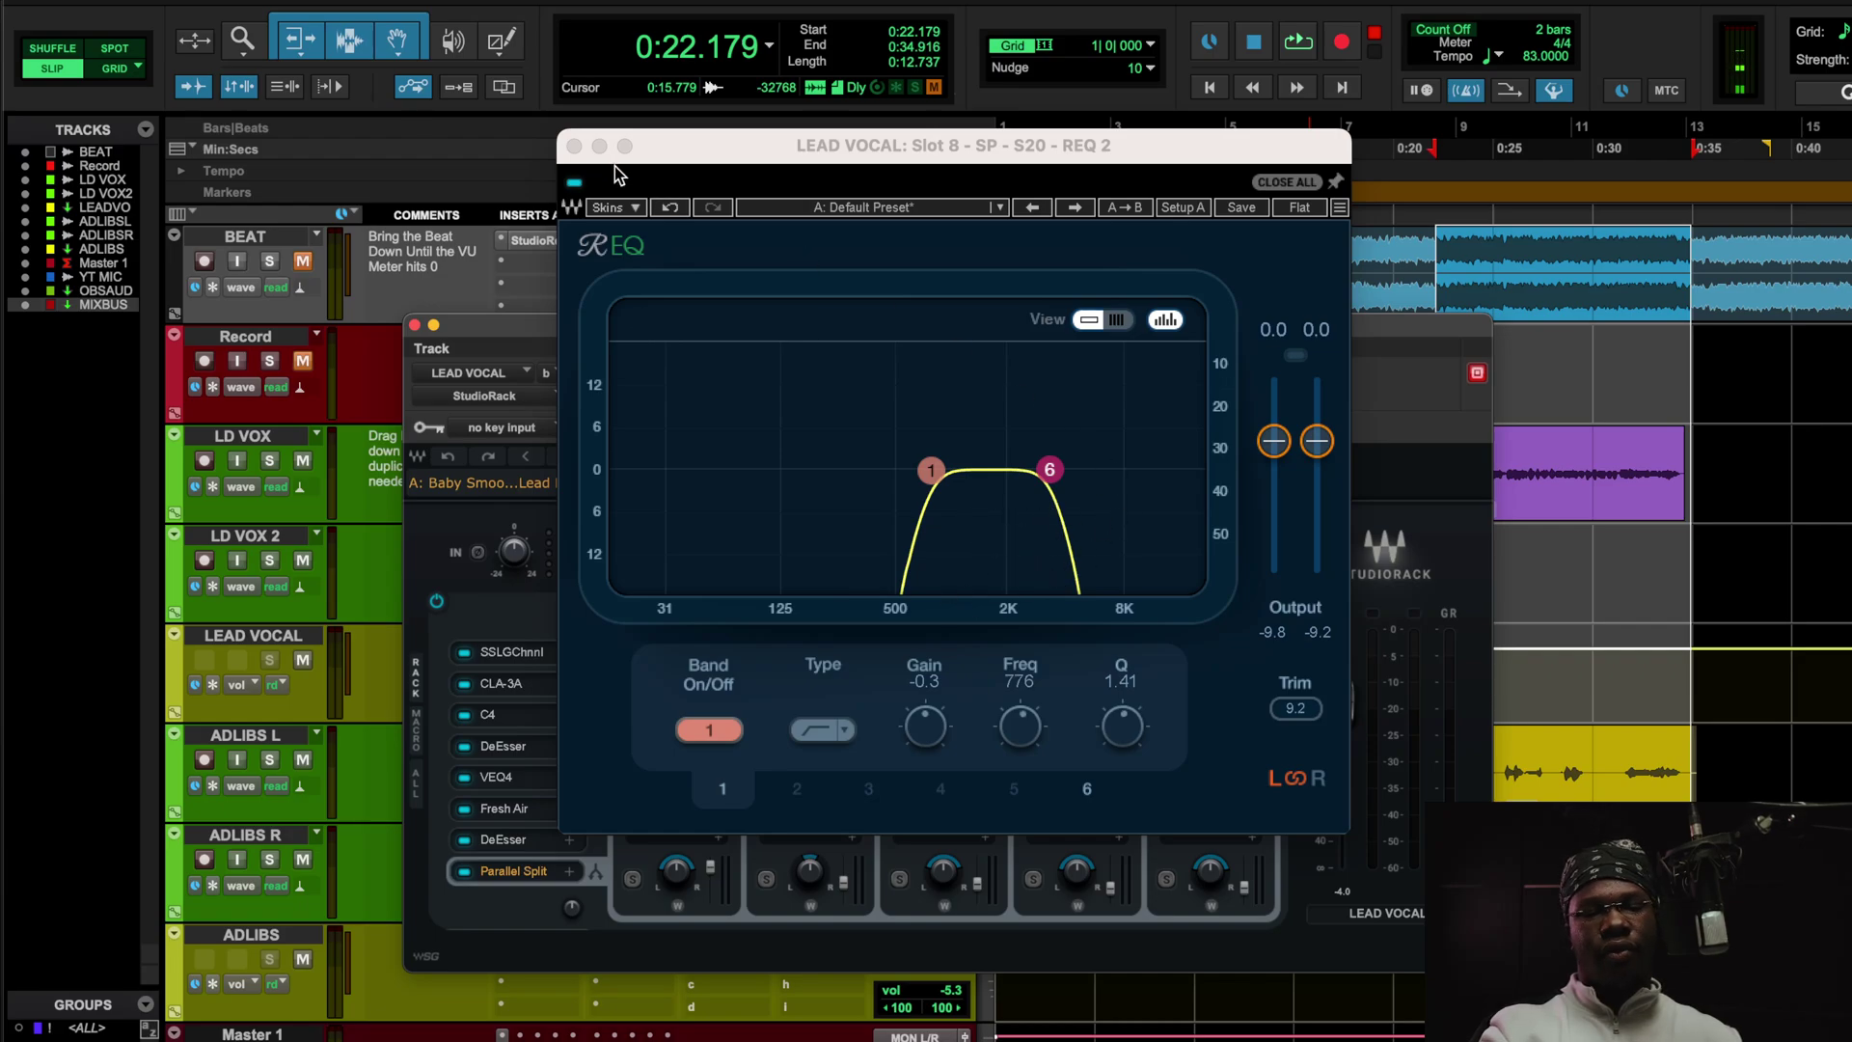
click(574, 146)
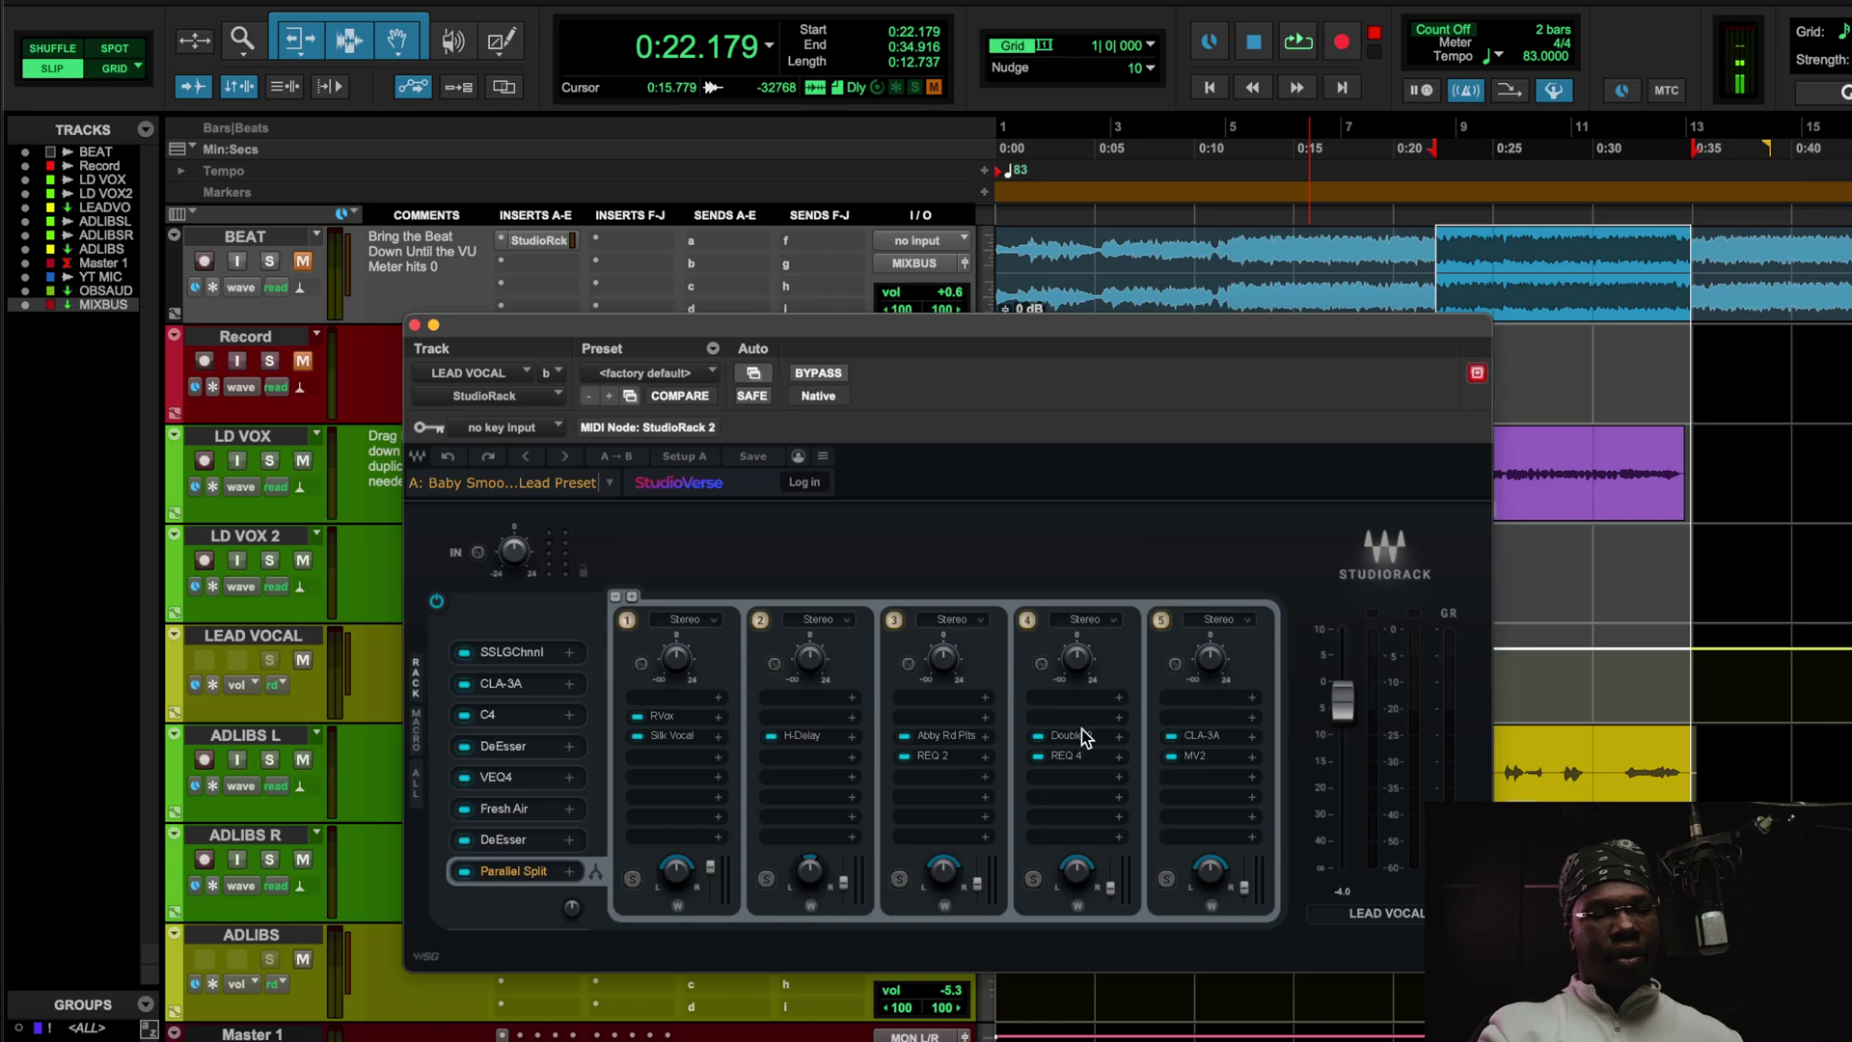
Examine Doubler2's voice settings and the REQ 4 filter curve in the fourth parallel split, closing each plugin
click(1058, 737)
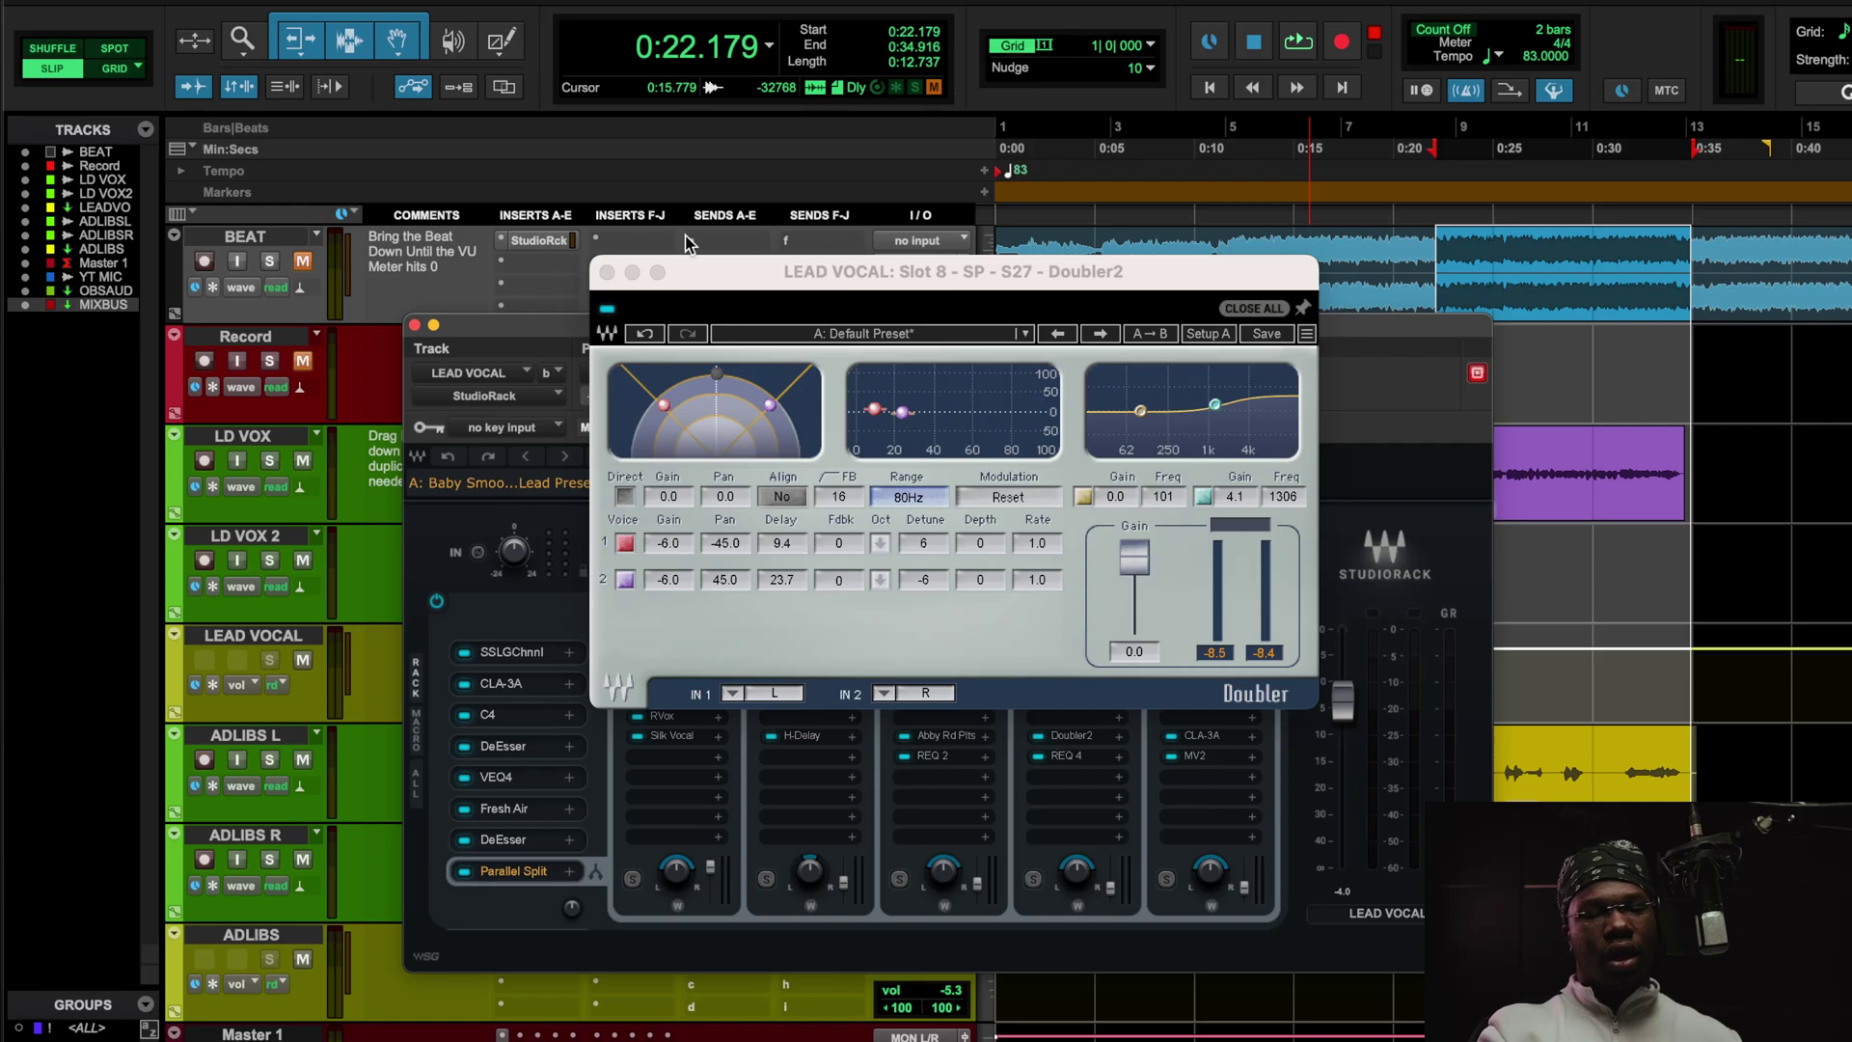
click(607, 272)
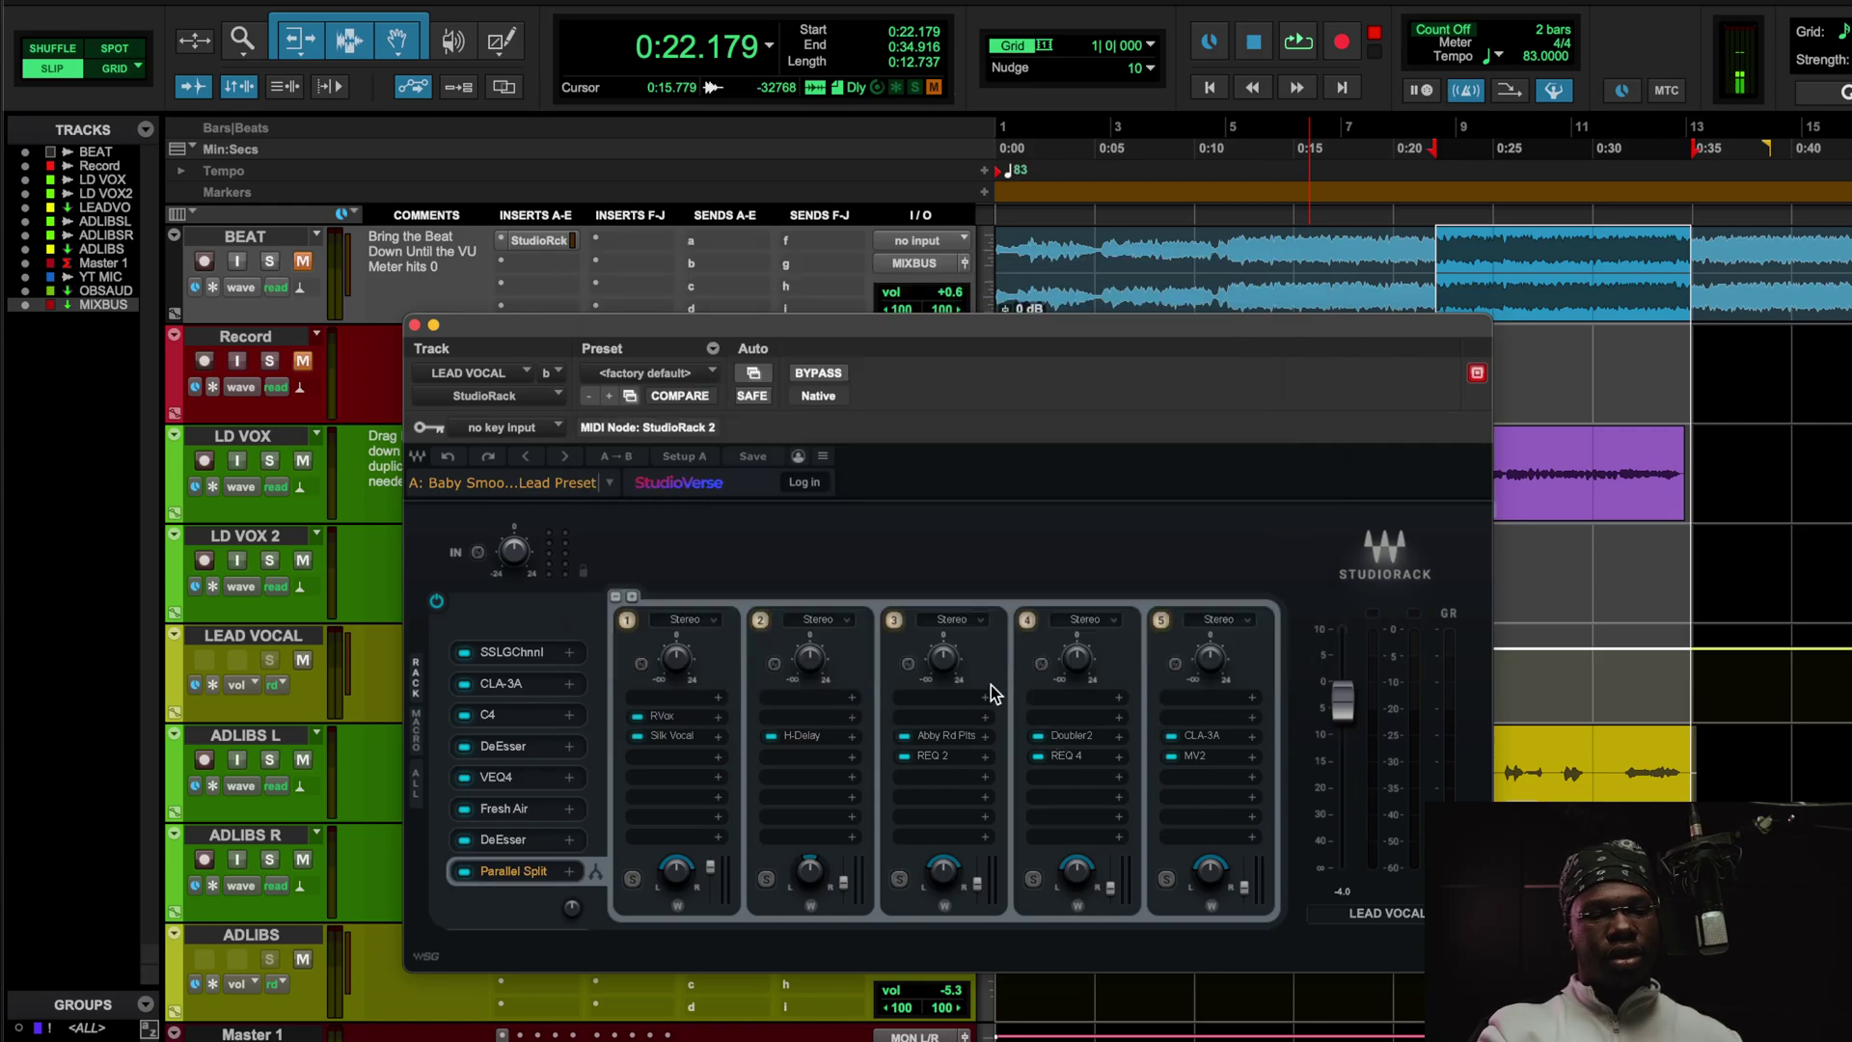
click(1065, 756)
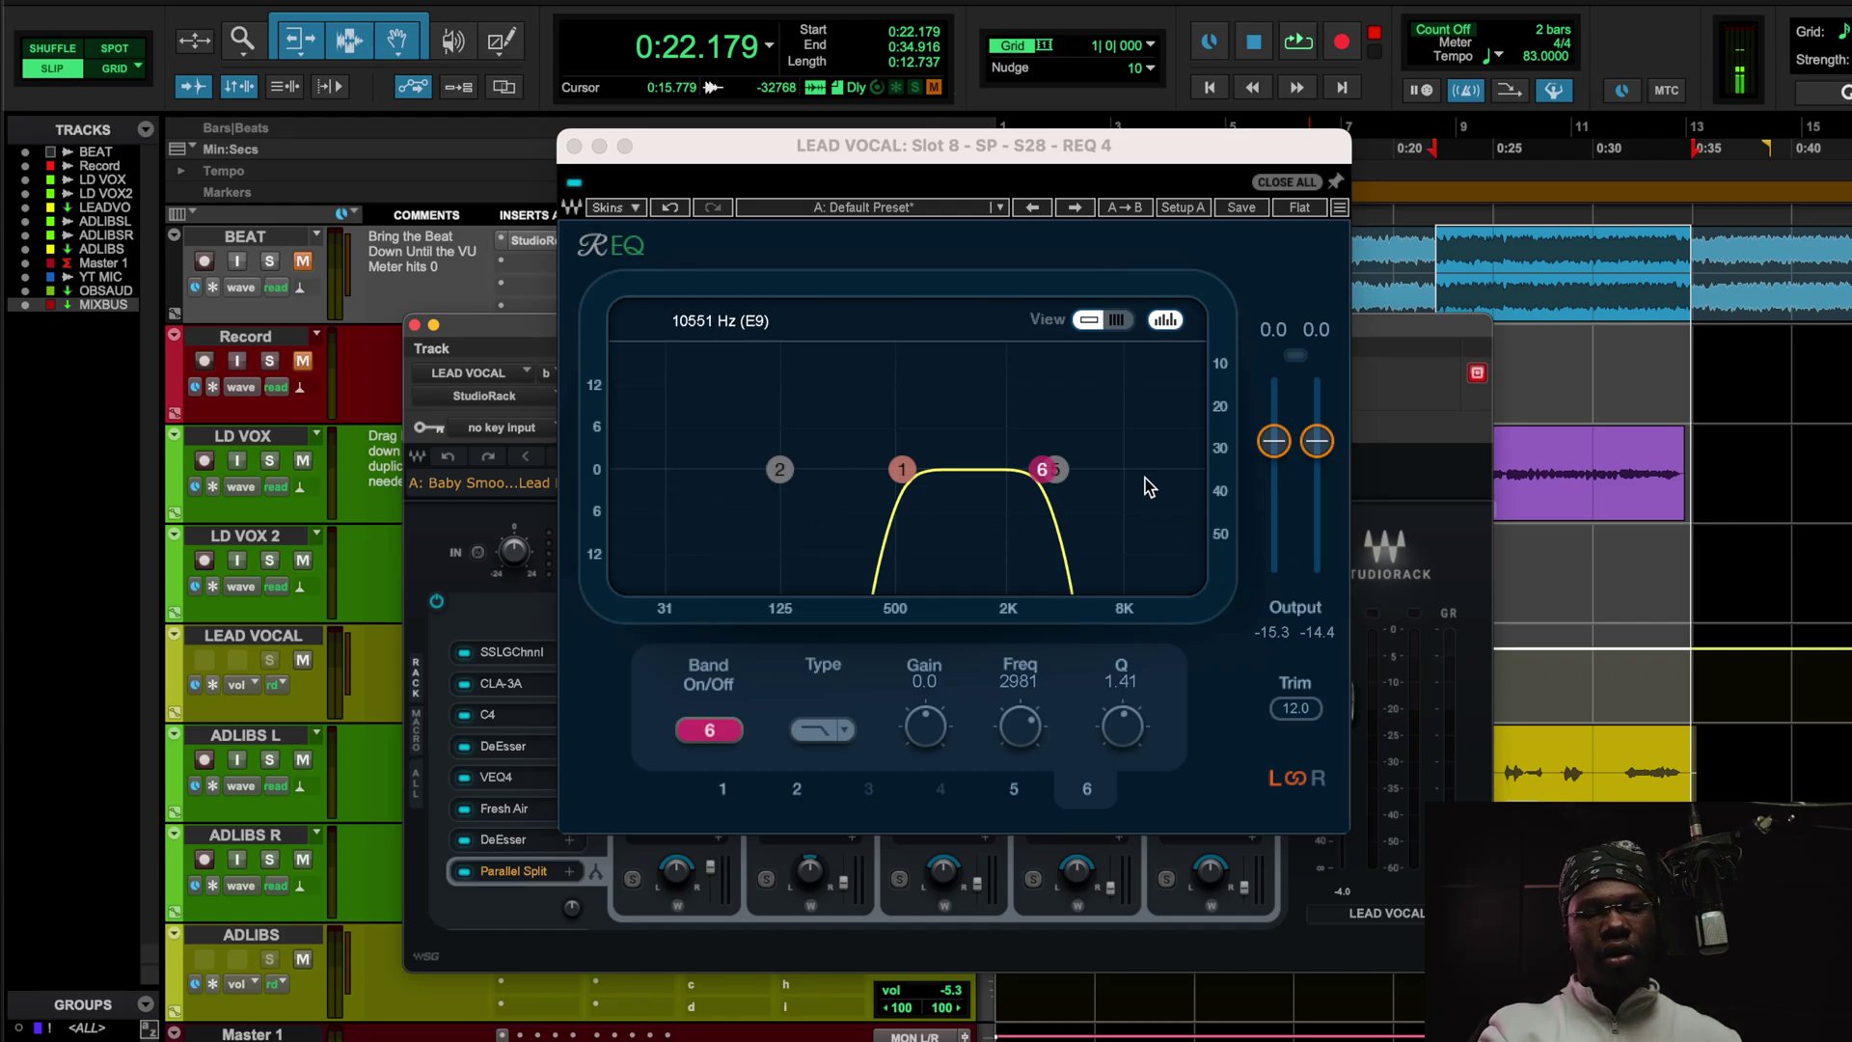
click(574, 145)
Audition the fourth parallel split on the looped vocal by temporarily raising its level, then switching the split off and on
key(space)
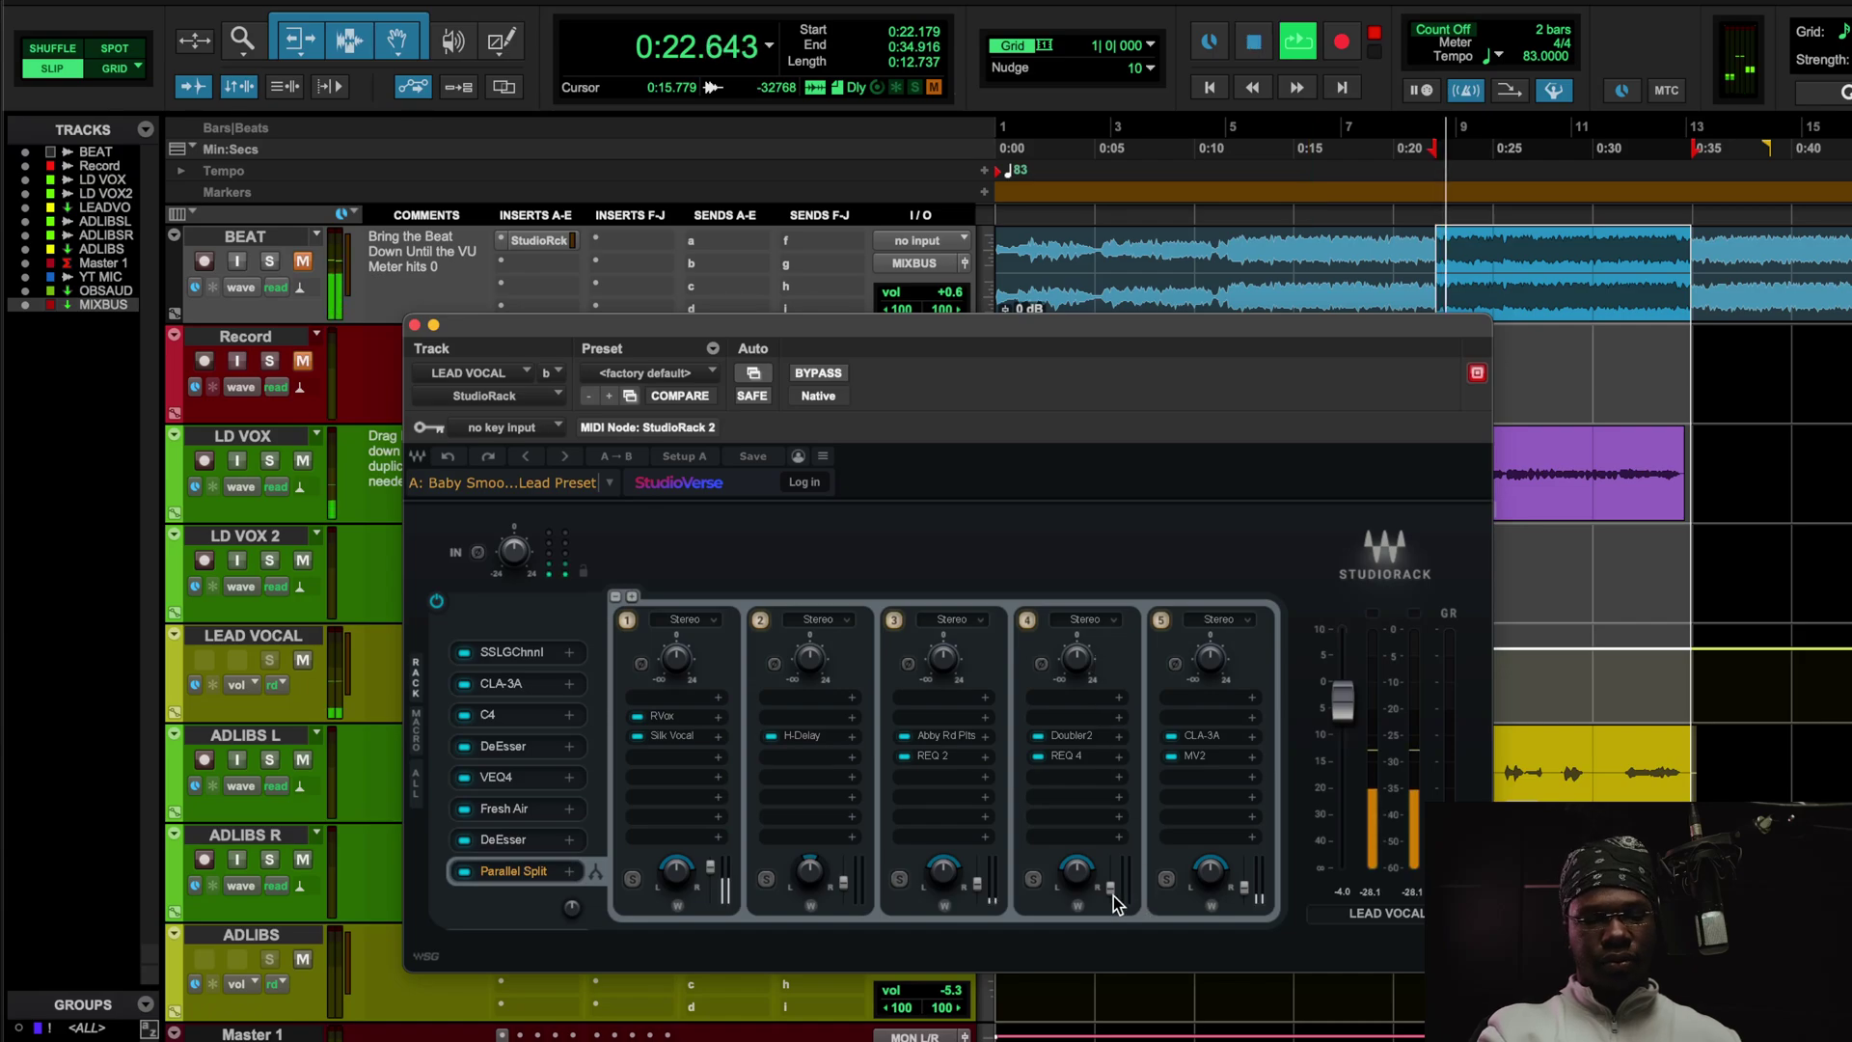
drag(1110, 875, 1111, 871)
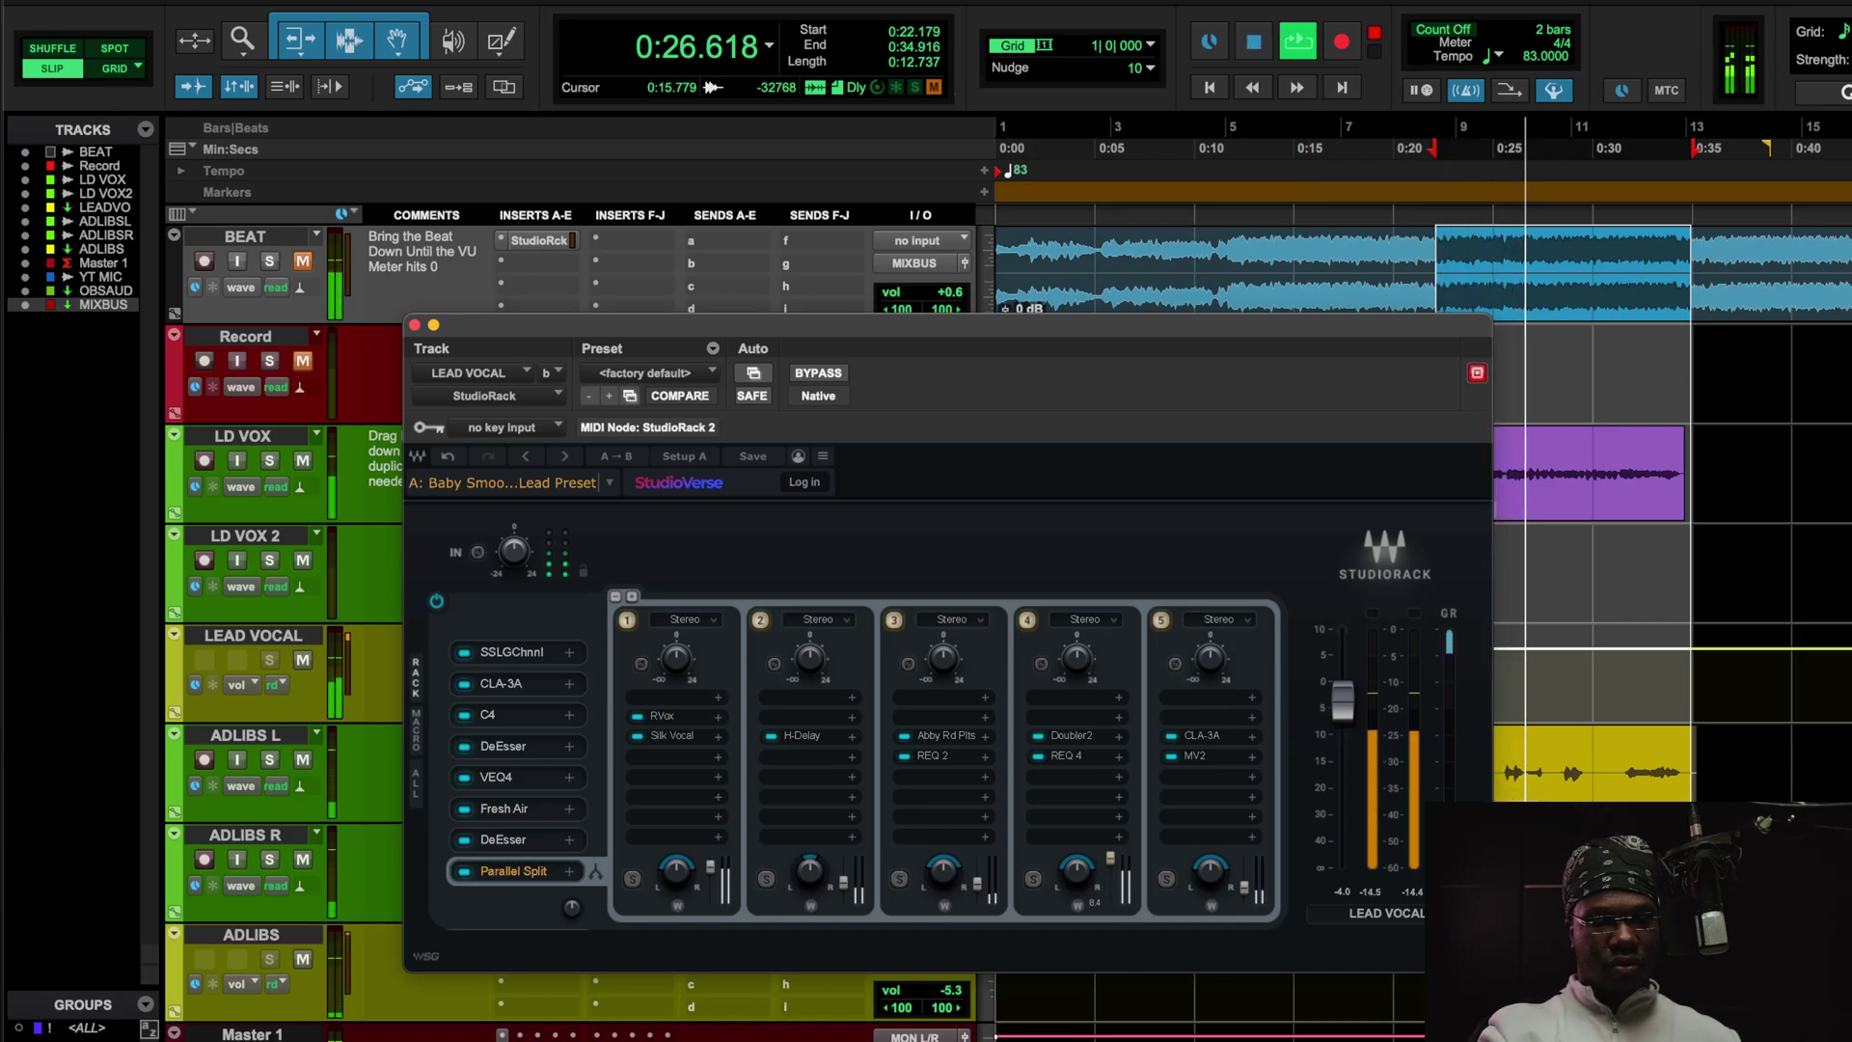
click(448, 455)
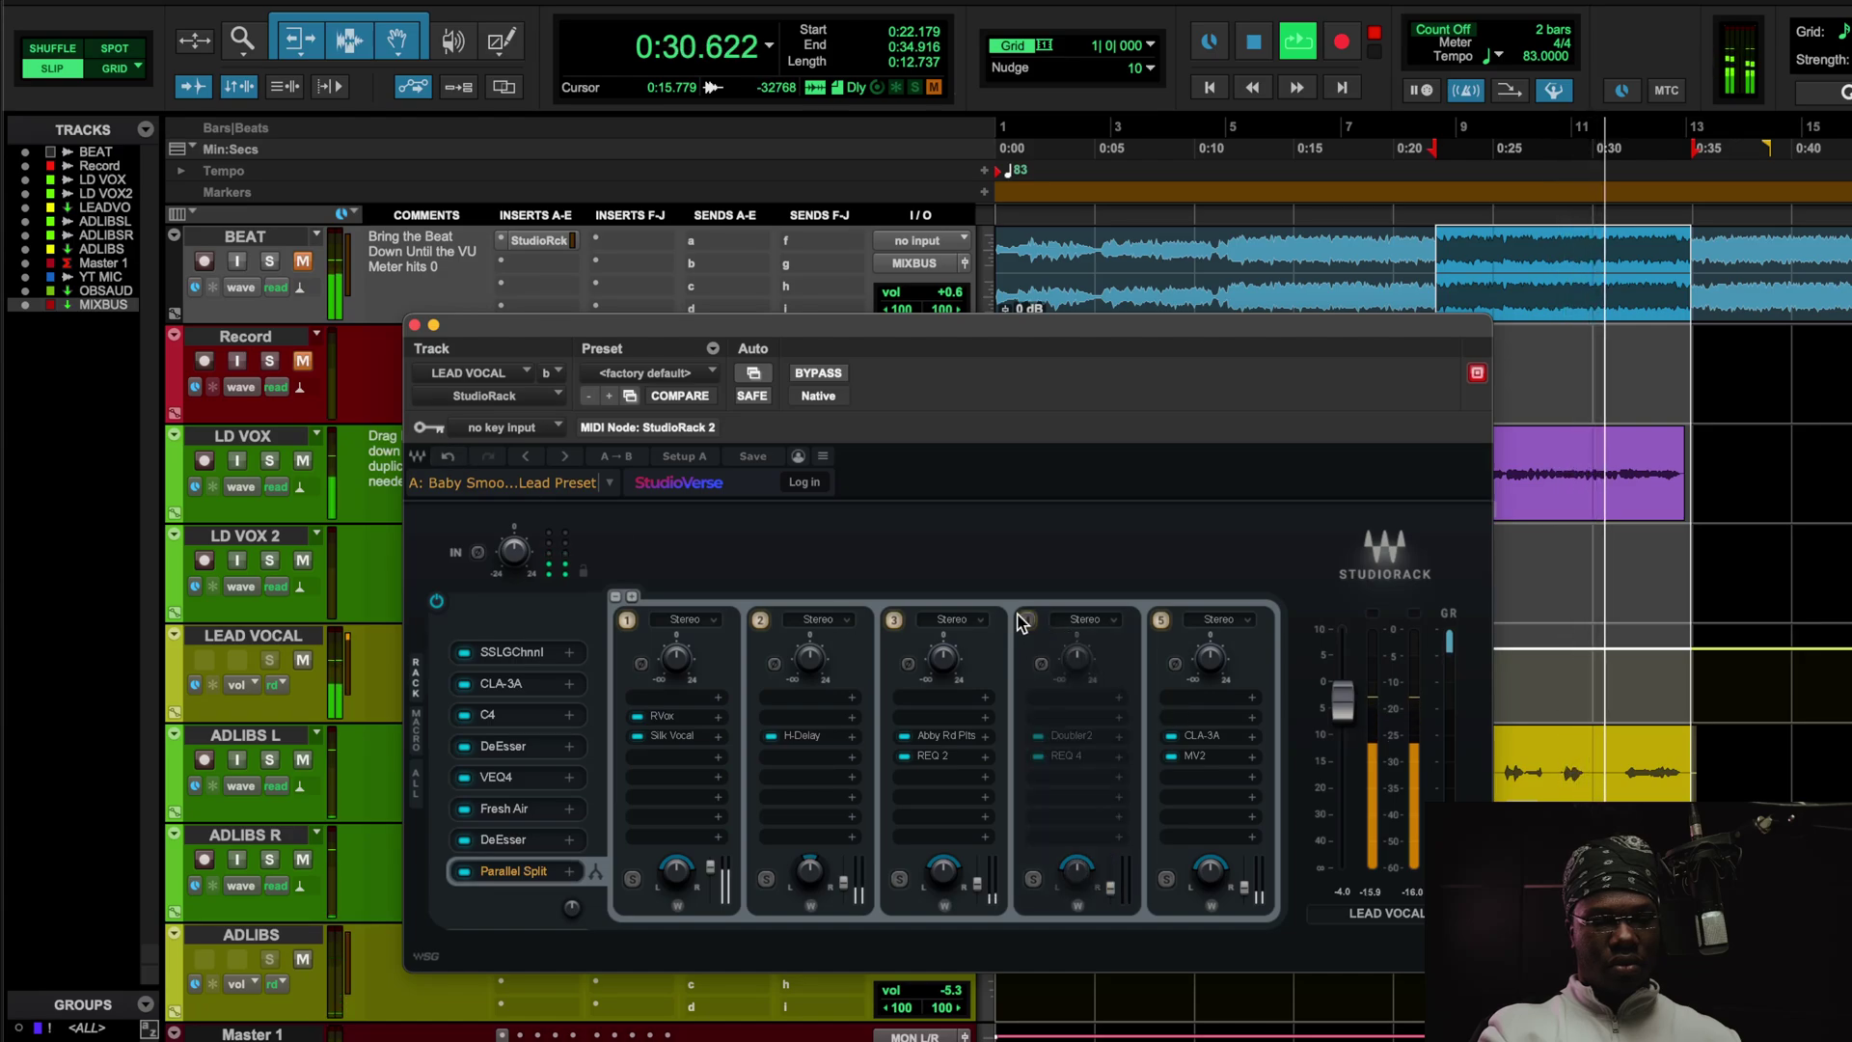
key(space)
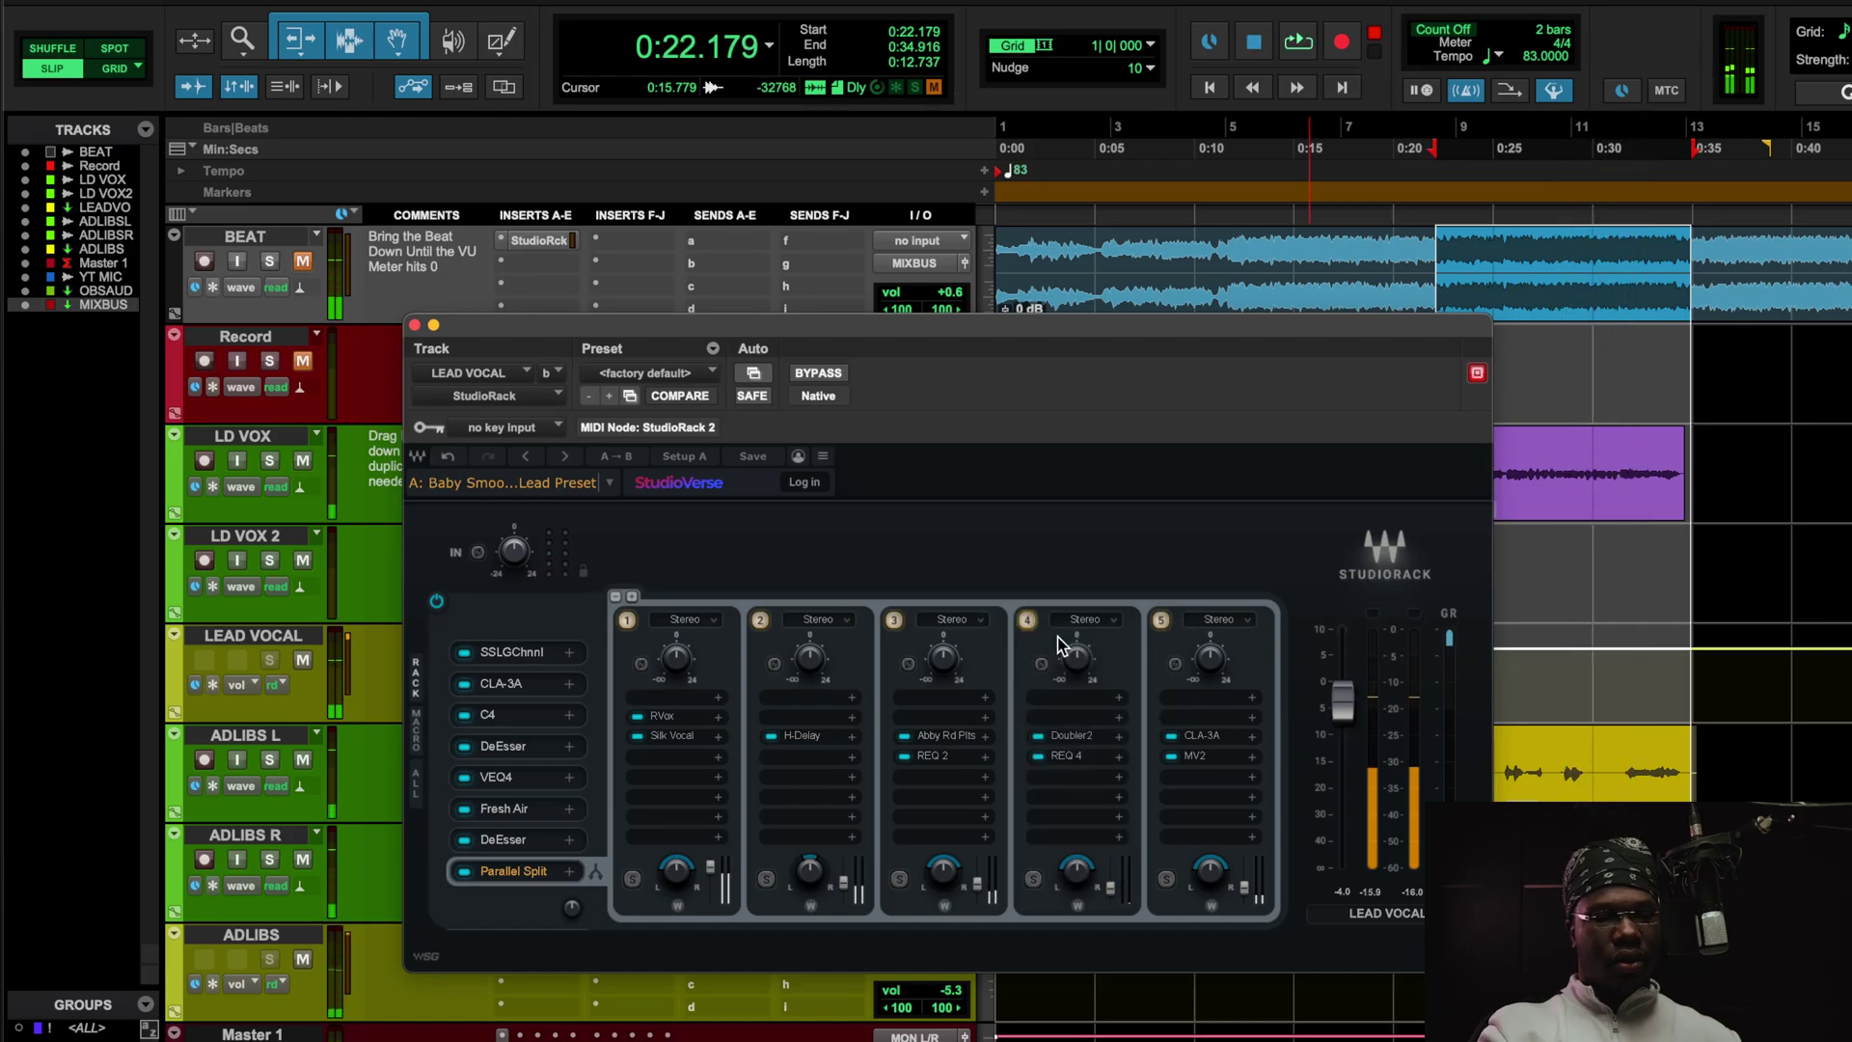
Open CLA-3A in the fifth parallel split and examine its Gain, Peak Reduction and Limiter settings
click(1201, 736)
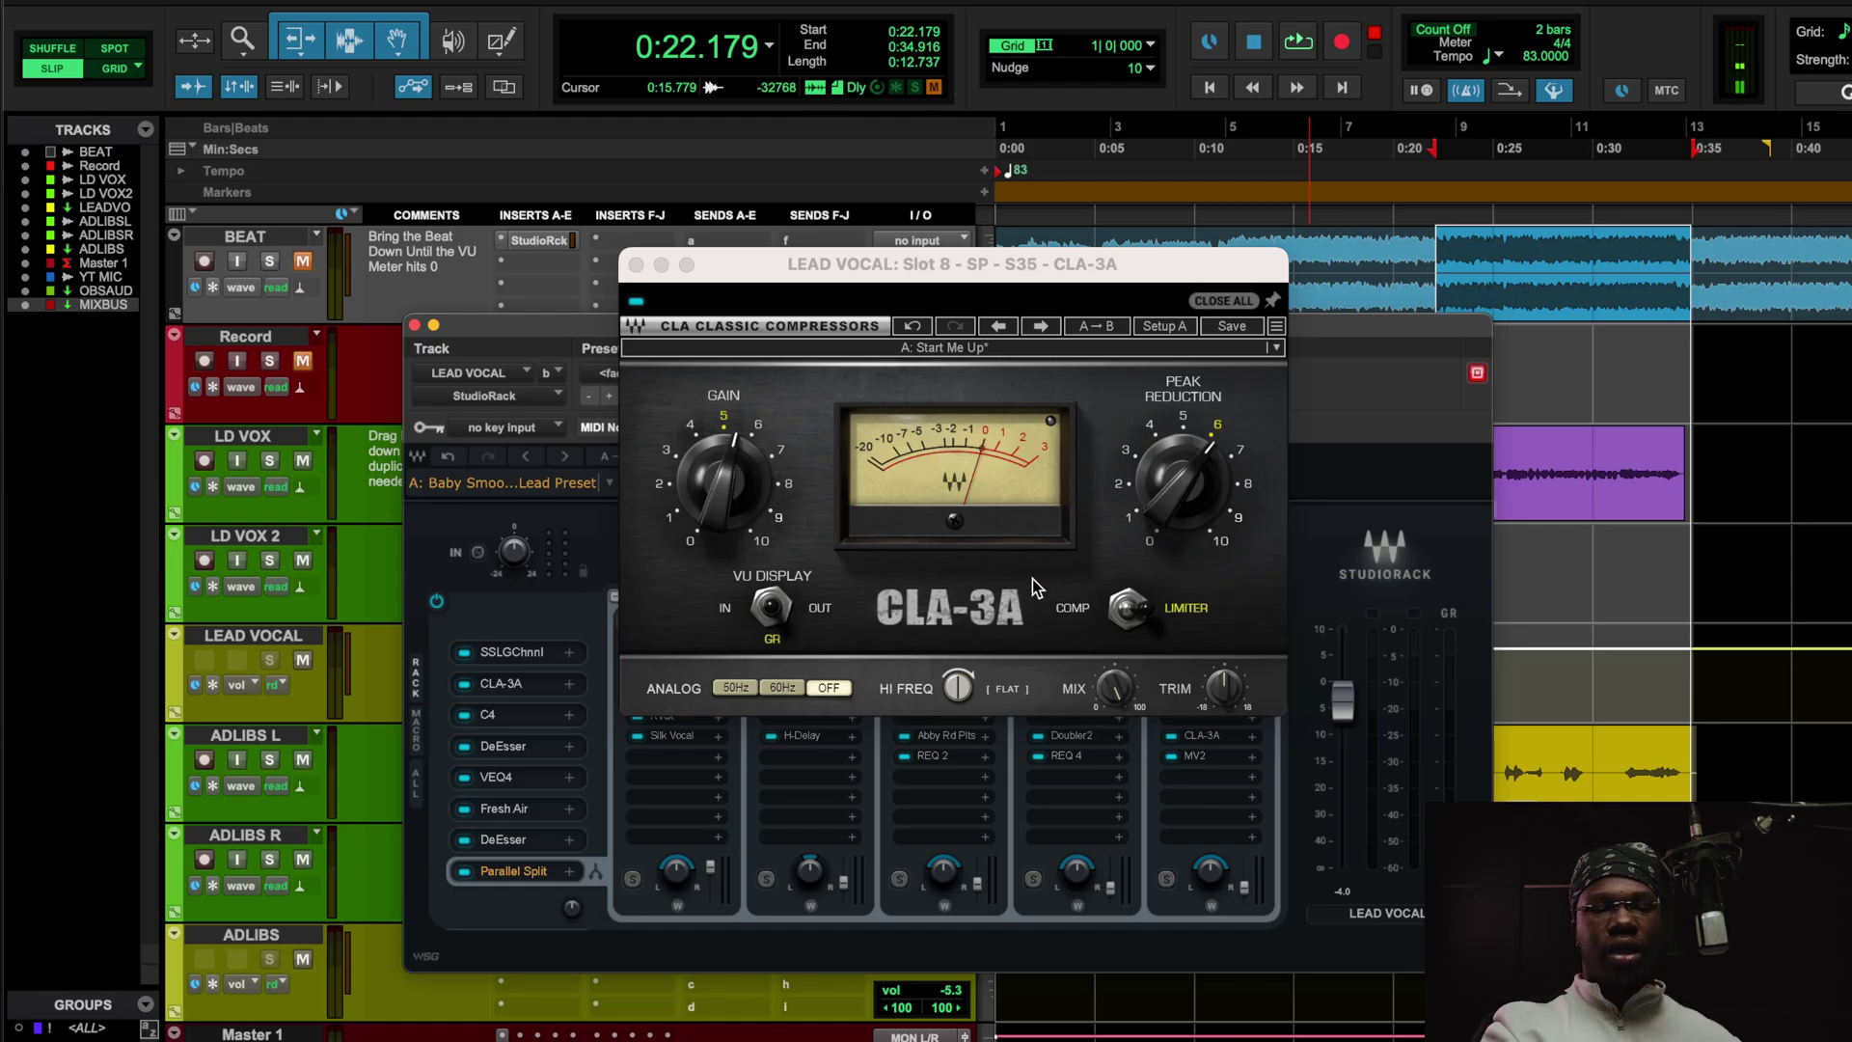
click(1201, 737)
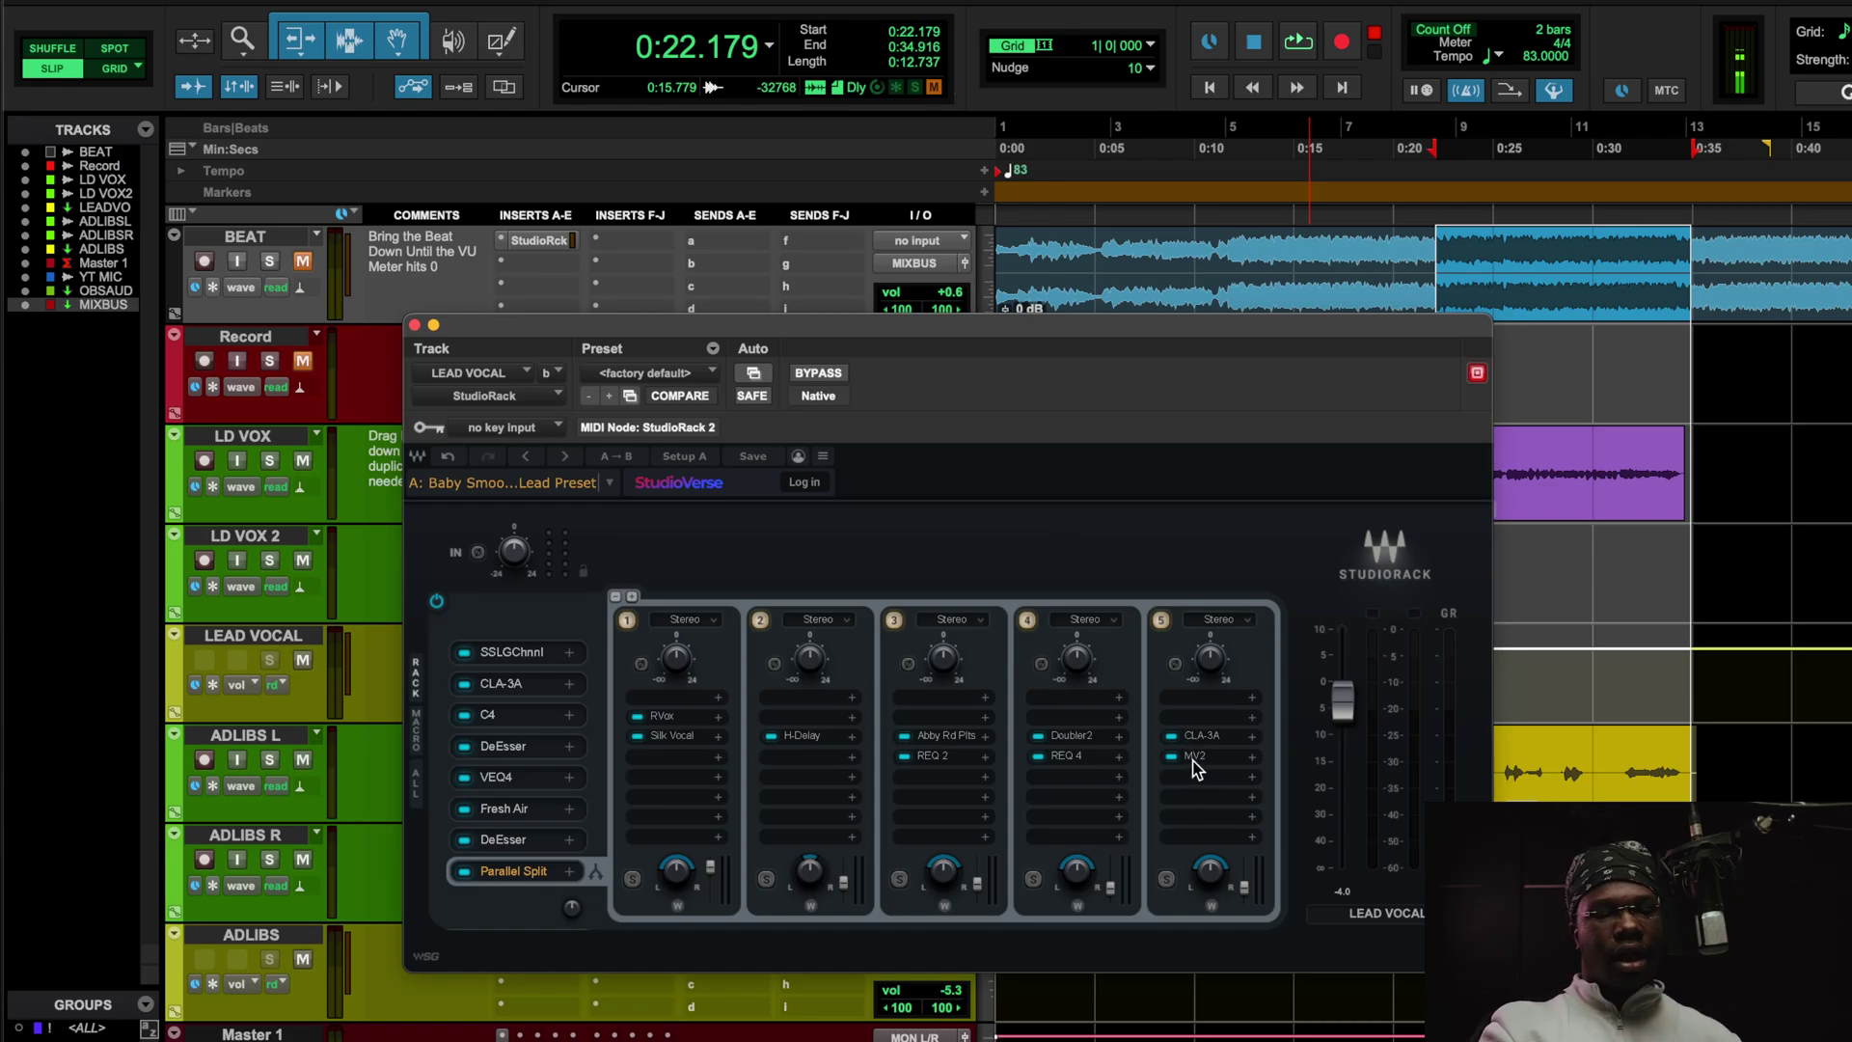
click(1195, 759)
click(1219, 733)
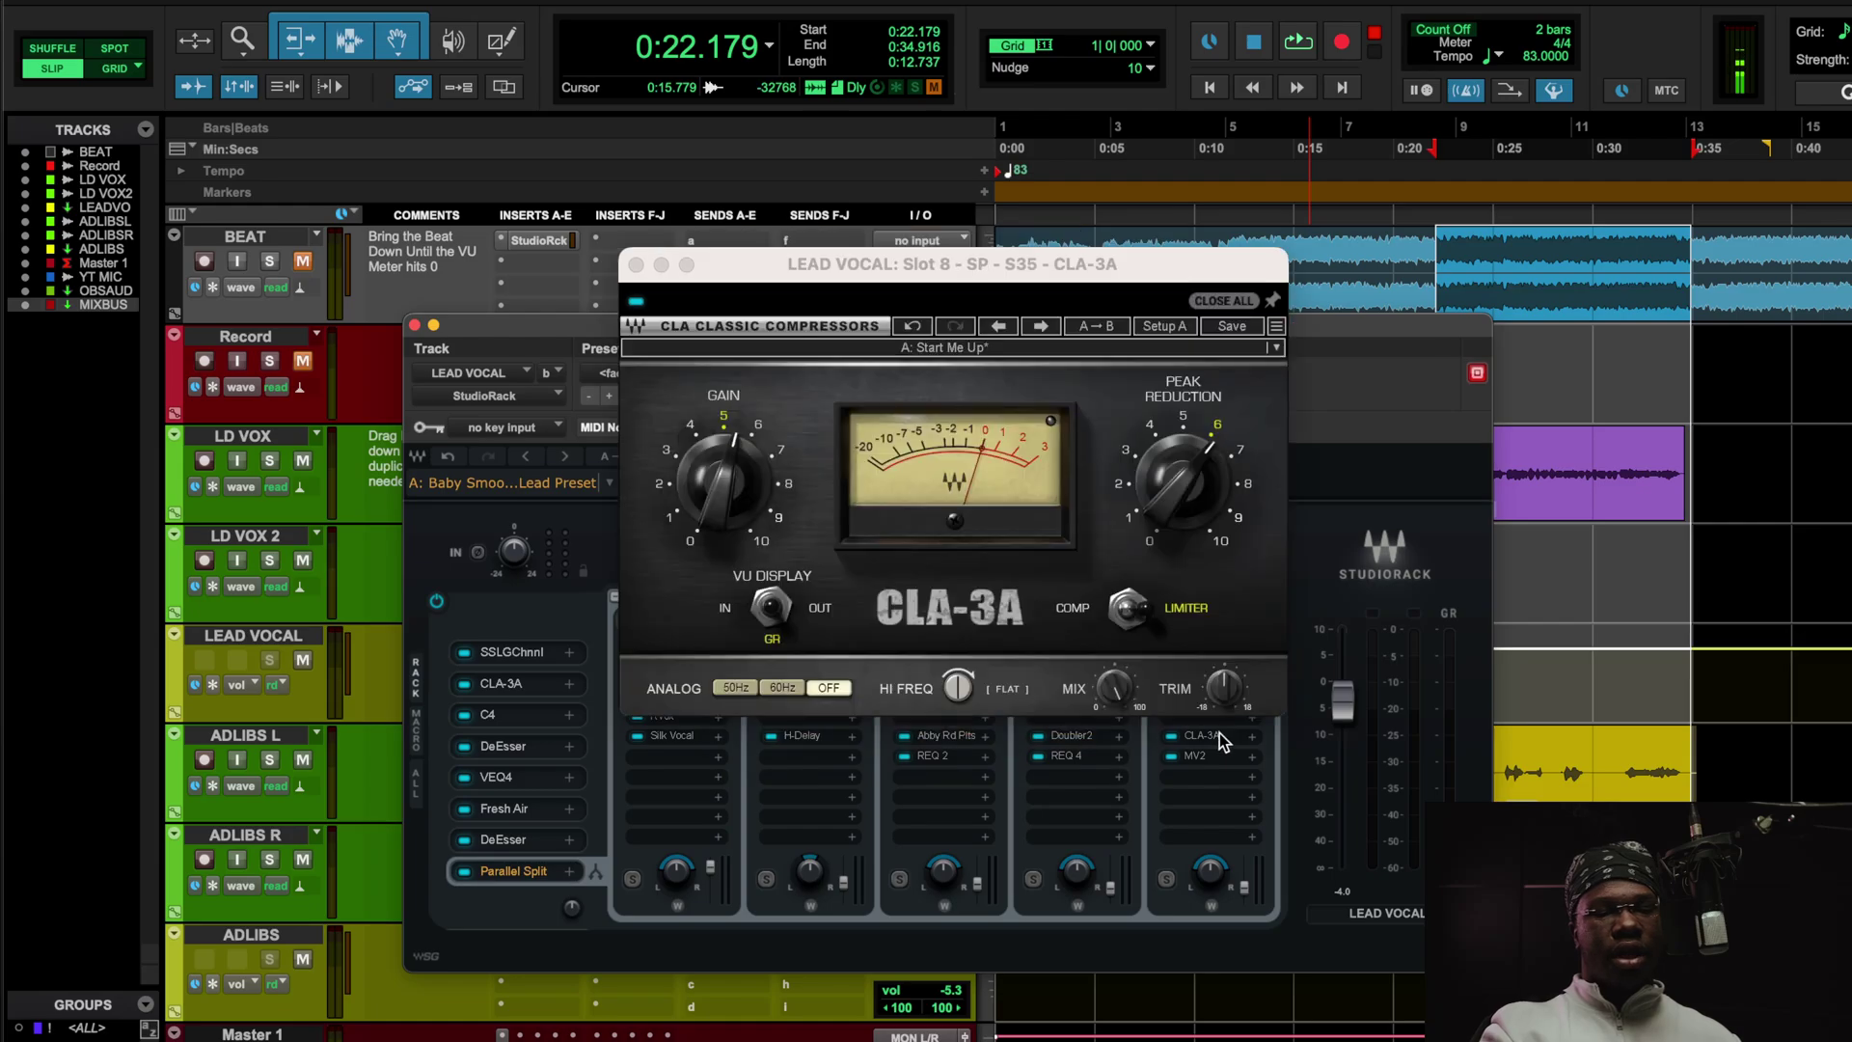
click(966, 457)
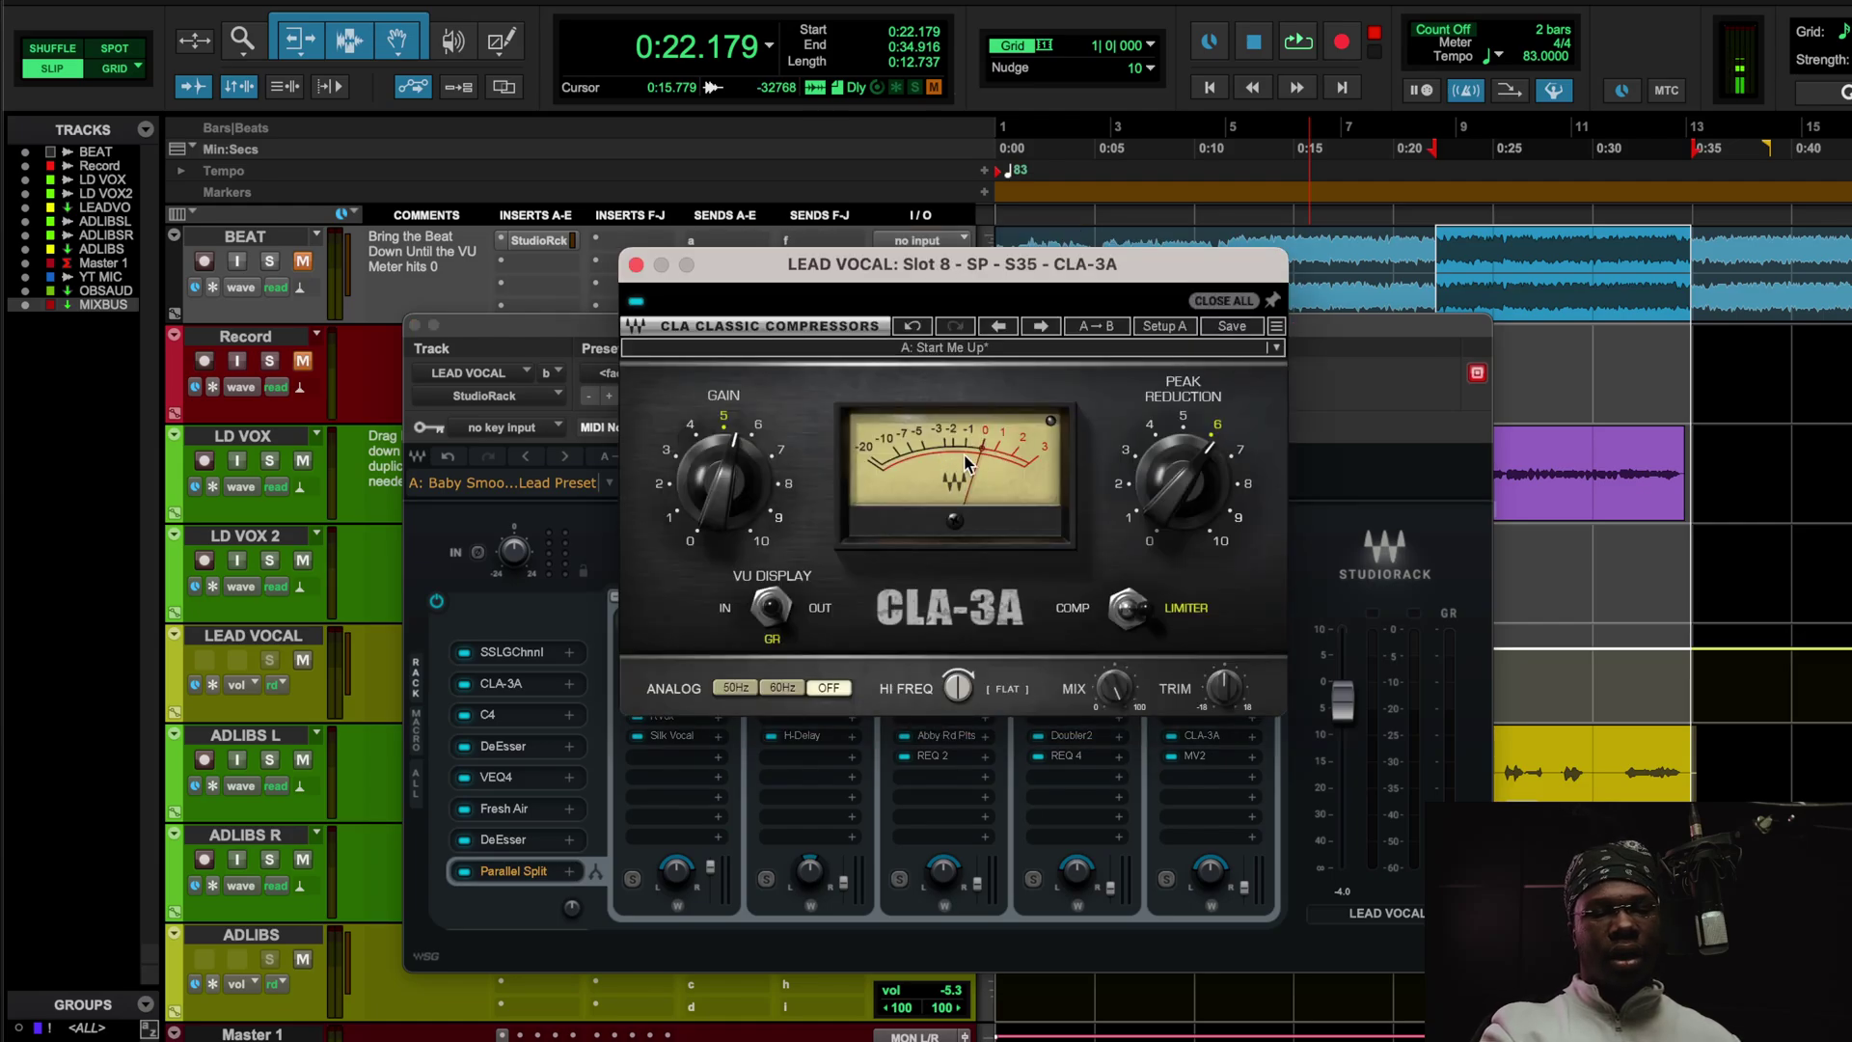
Audition the fifth parallel split on the looped lead vocal, switching the split off and on and toggling the beat's mute for comparison
key(space)
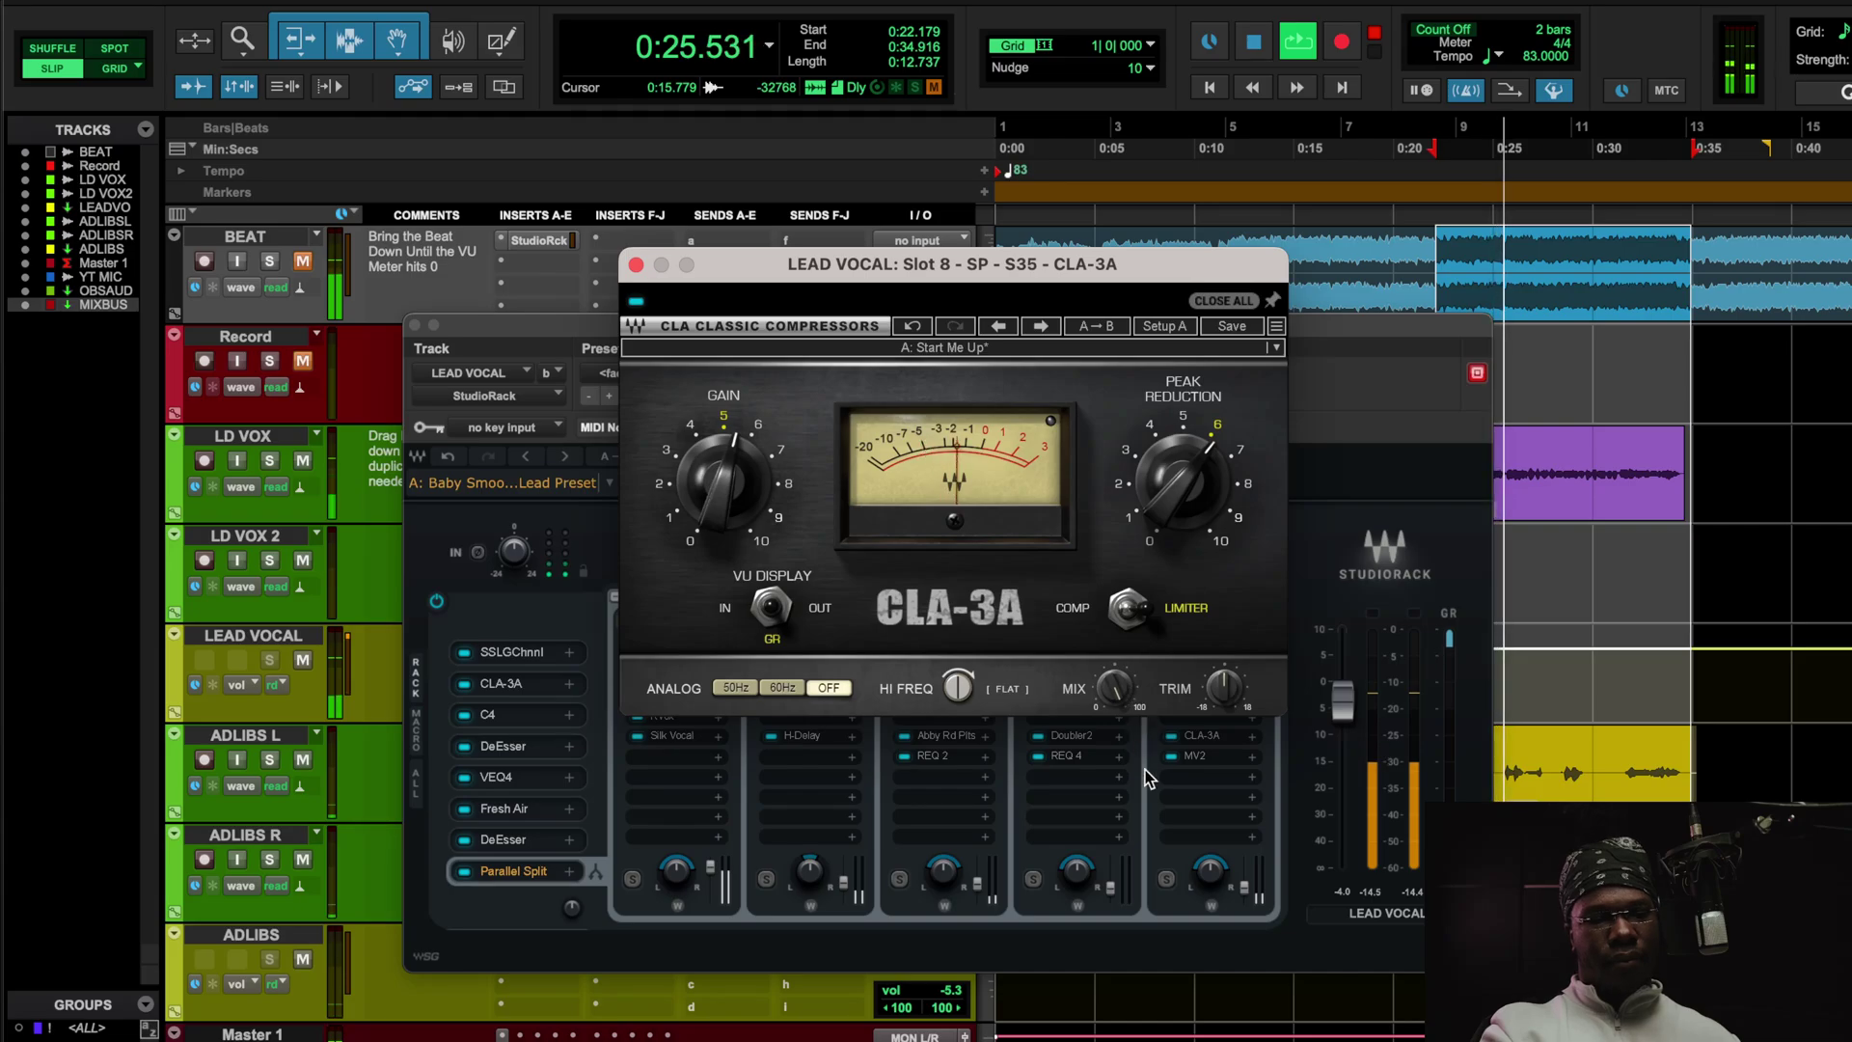
click(1305, 655)
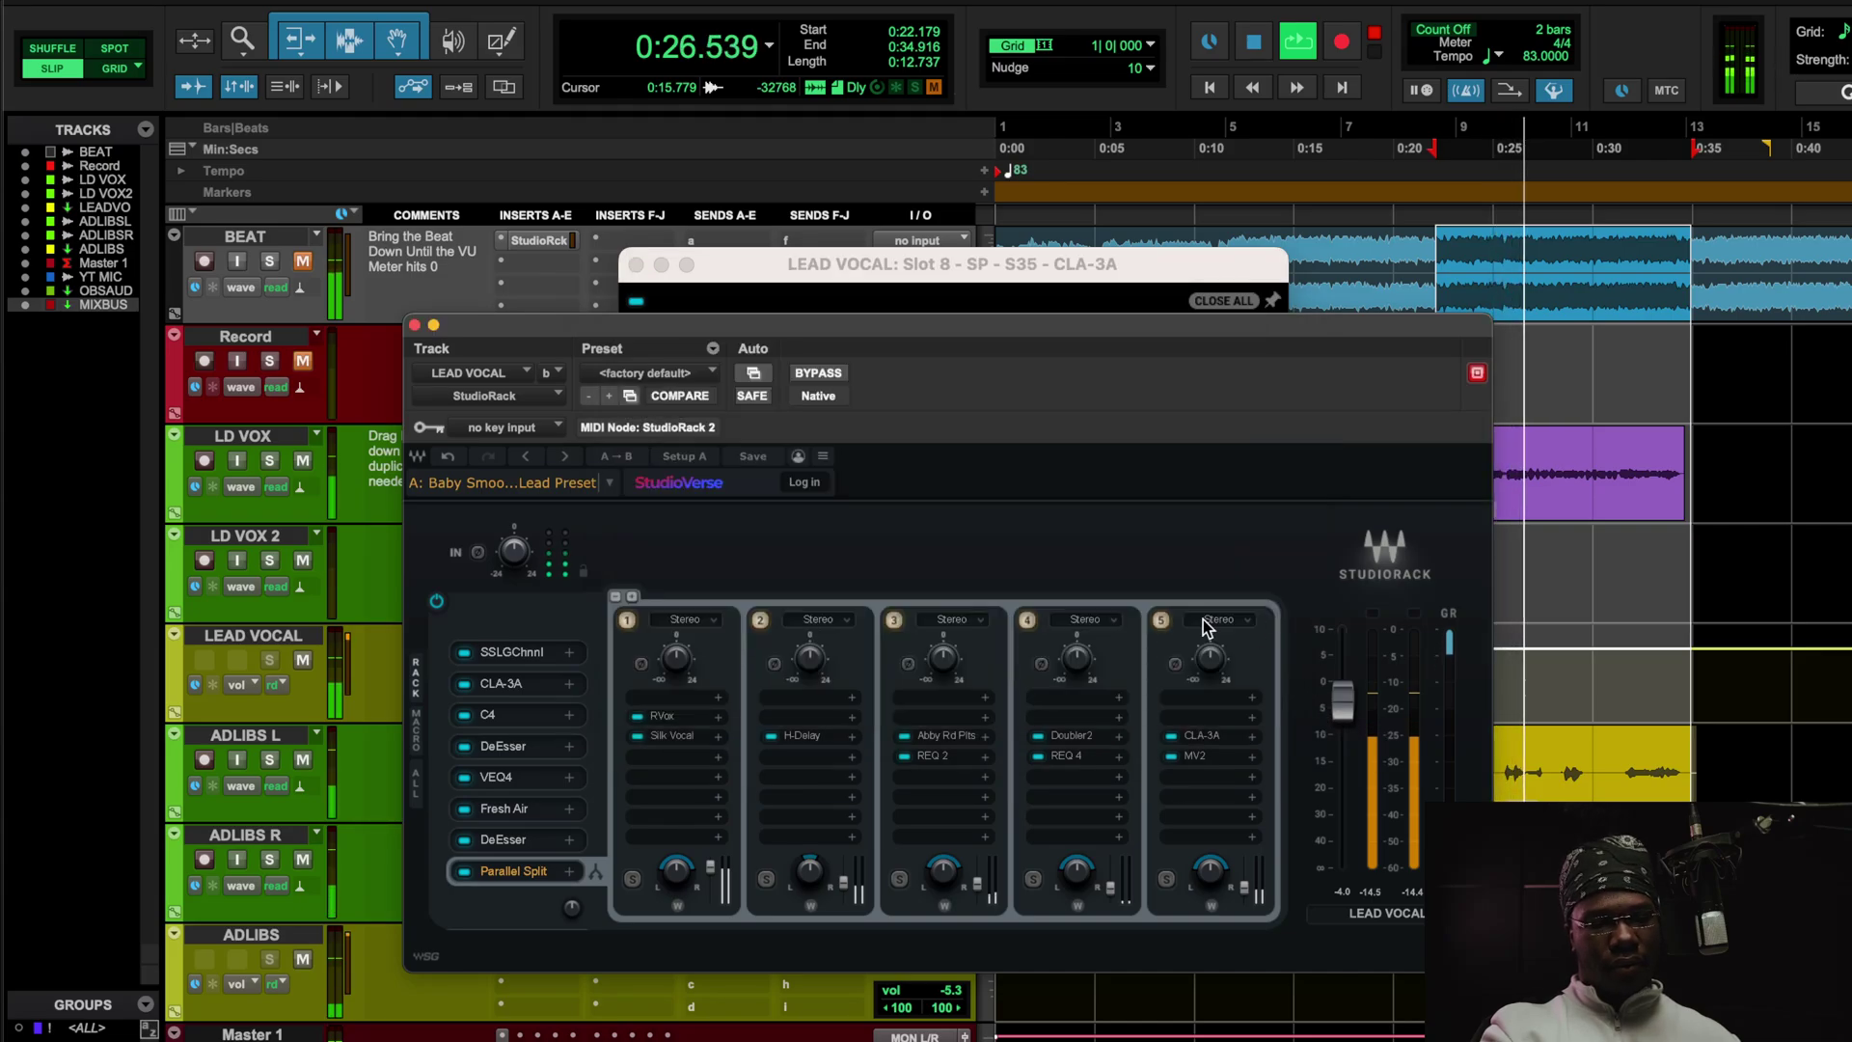
click(1154, 621)
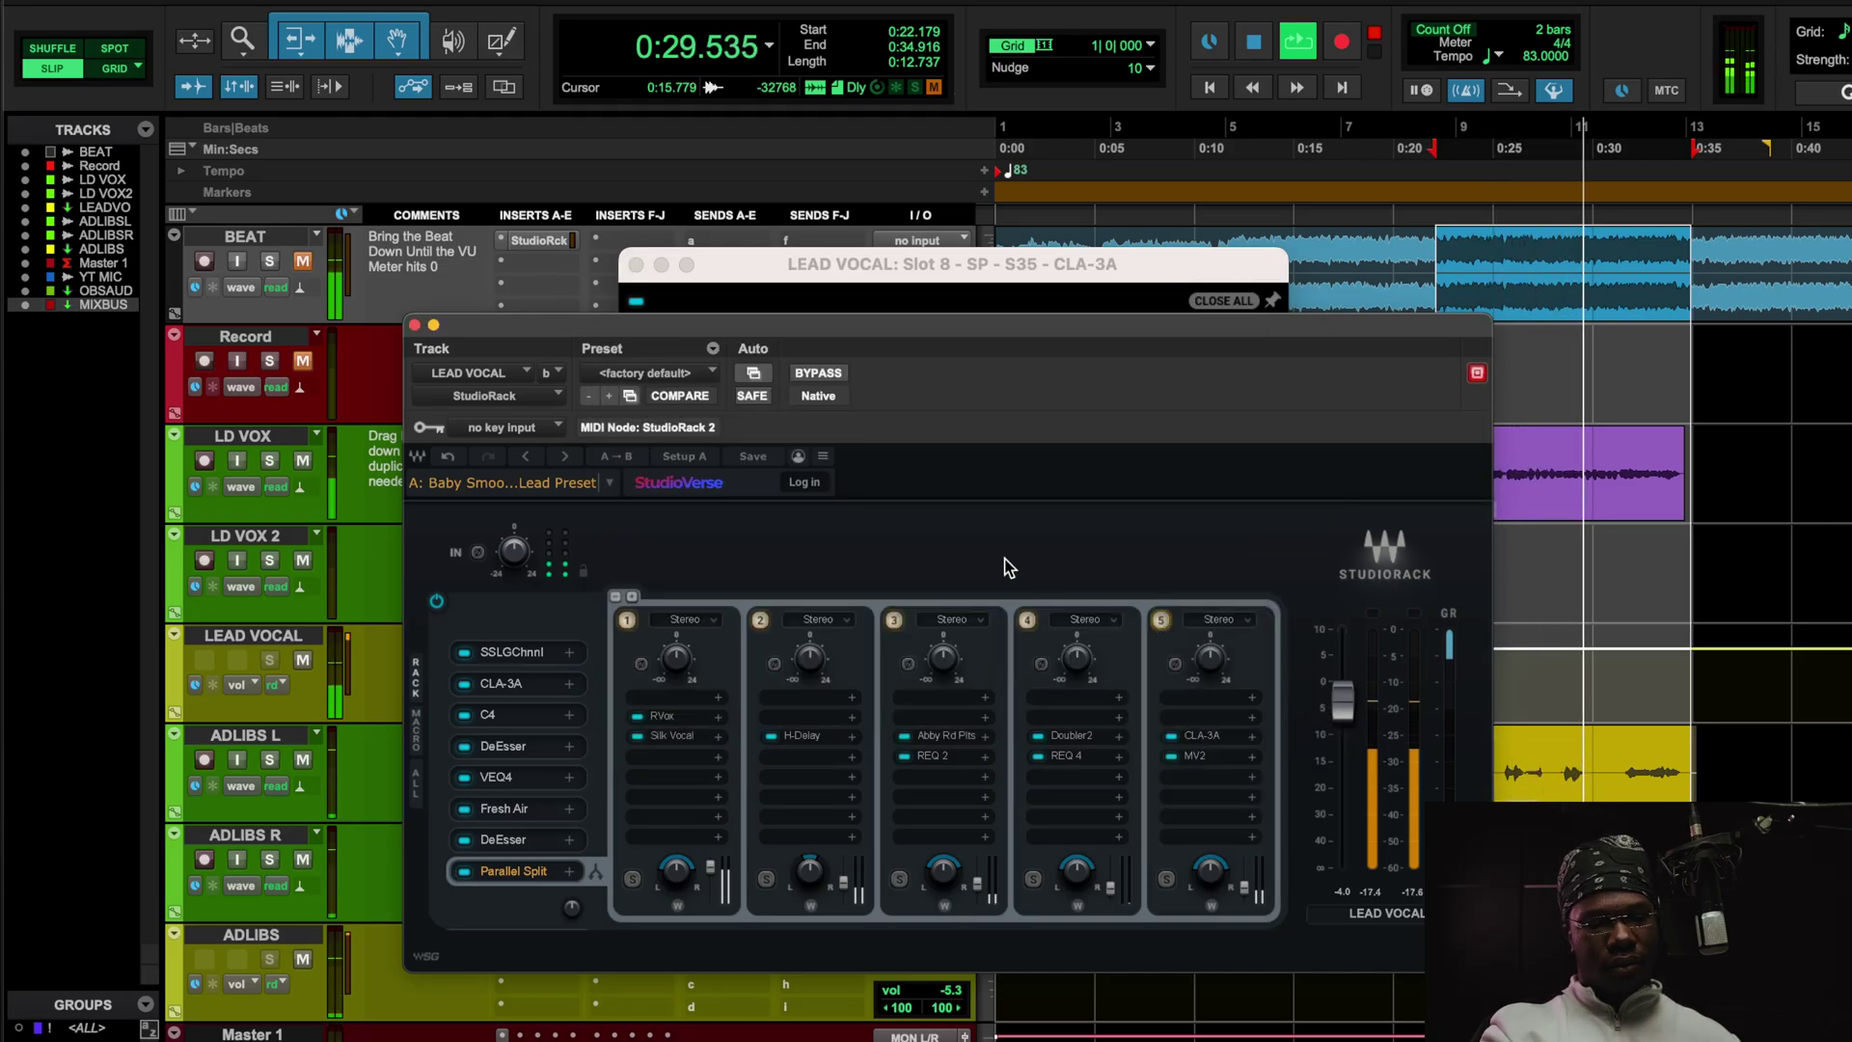
click(1160, 621)
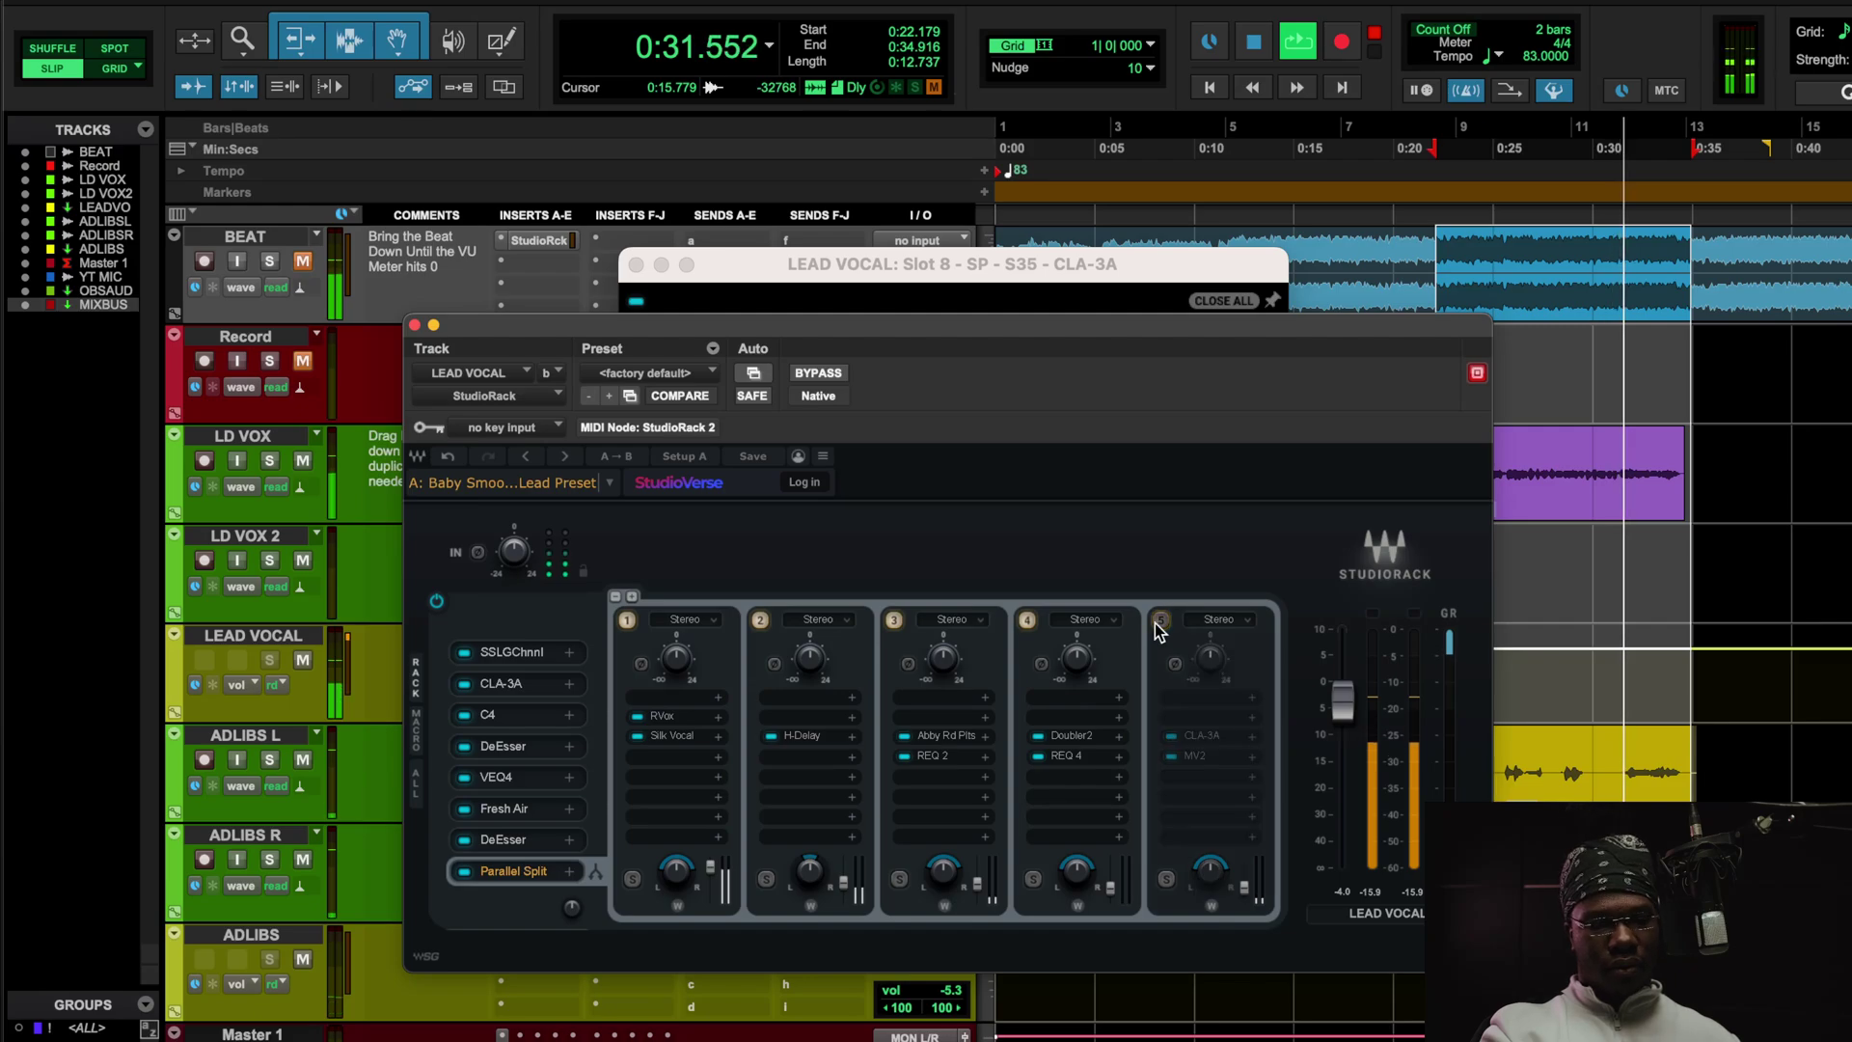
click(1154, 623)
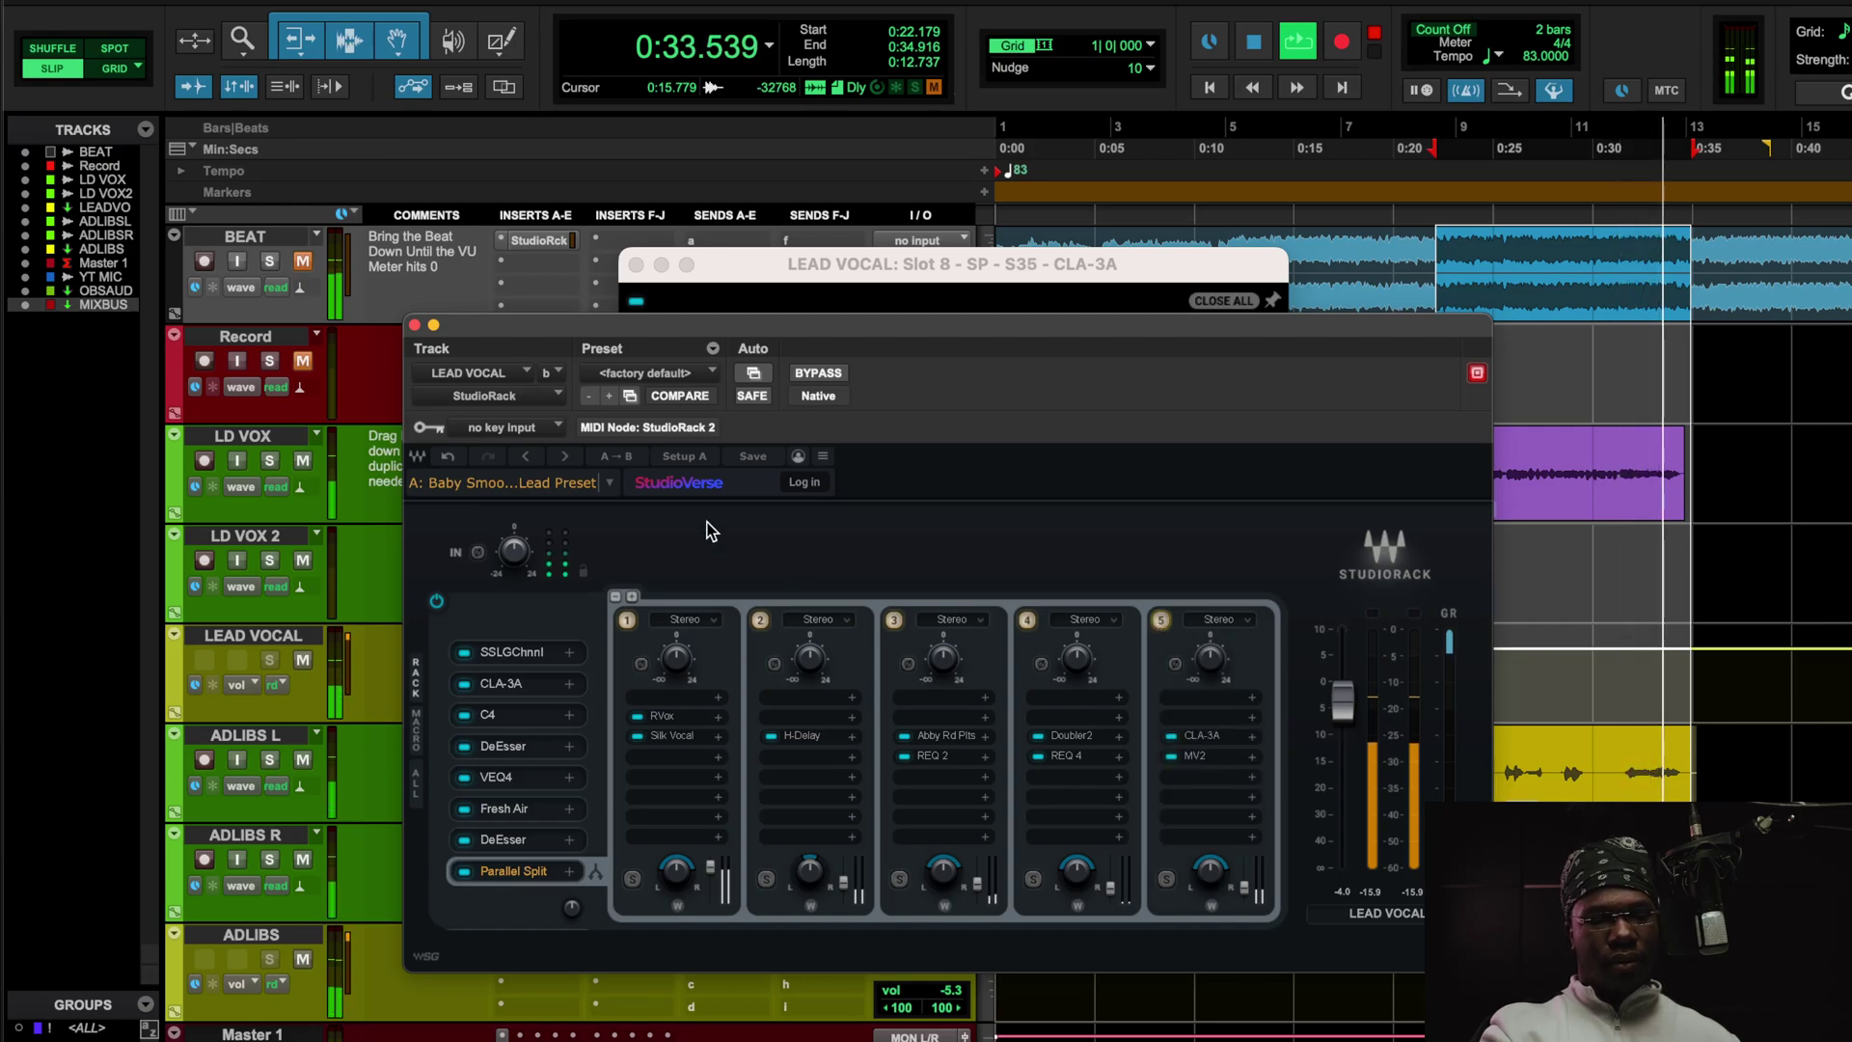
click(302, 261)
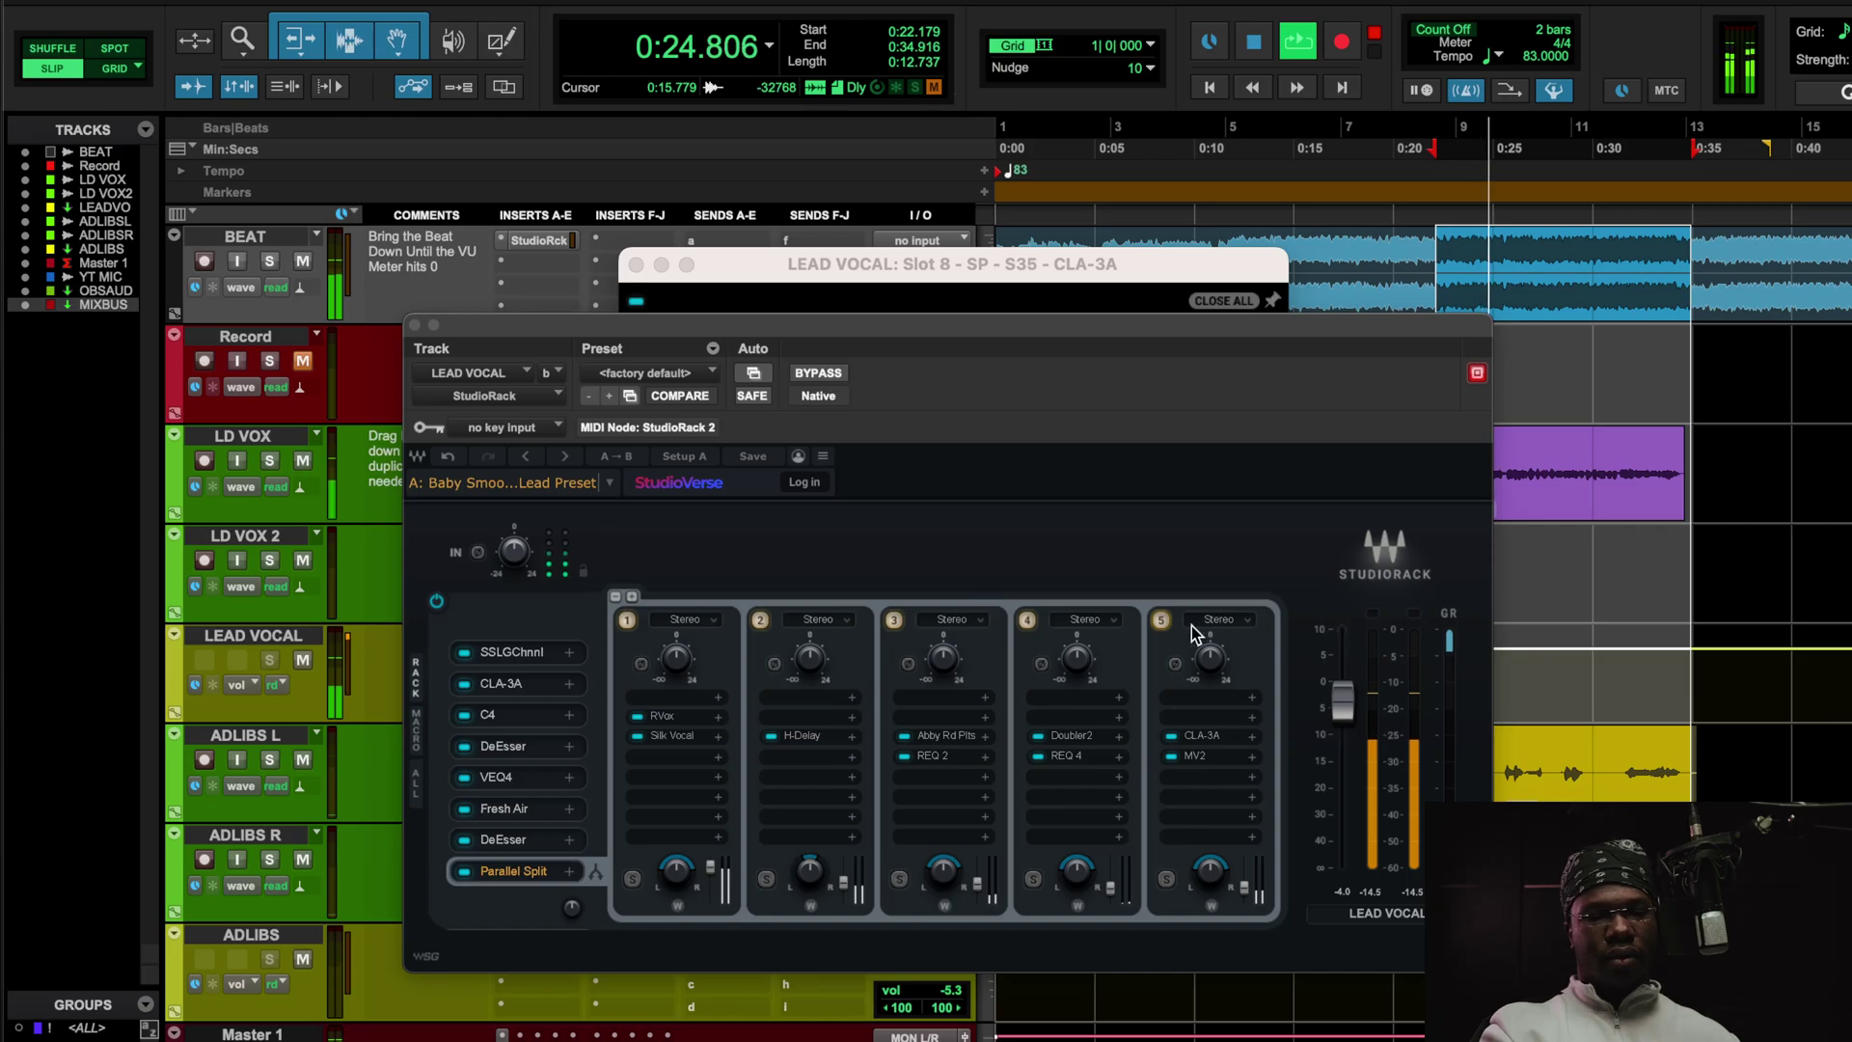
click(1163, 623)
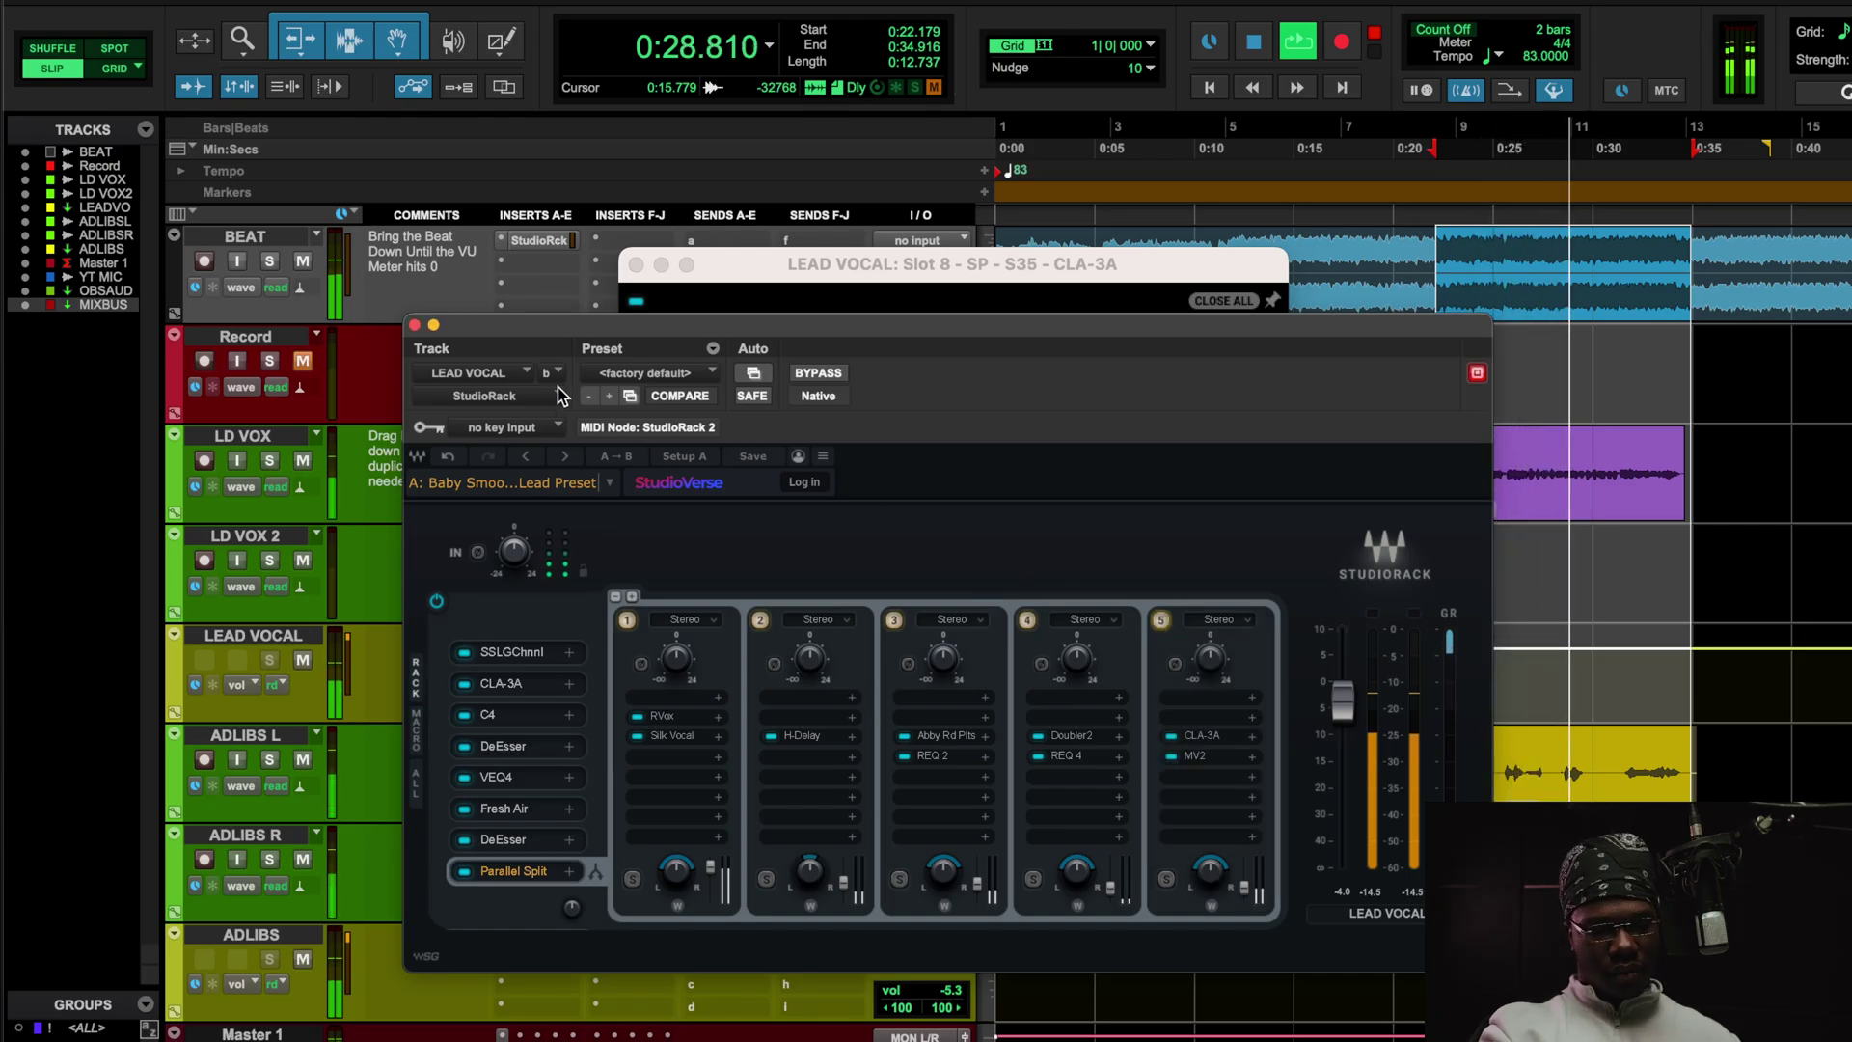
Stop playback with the beat muted, replace the lead vocal's StudioRack with the ADLIBS StudioRack, and open its SSLGChannel
click(414, 324)
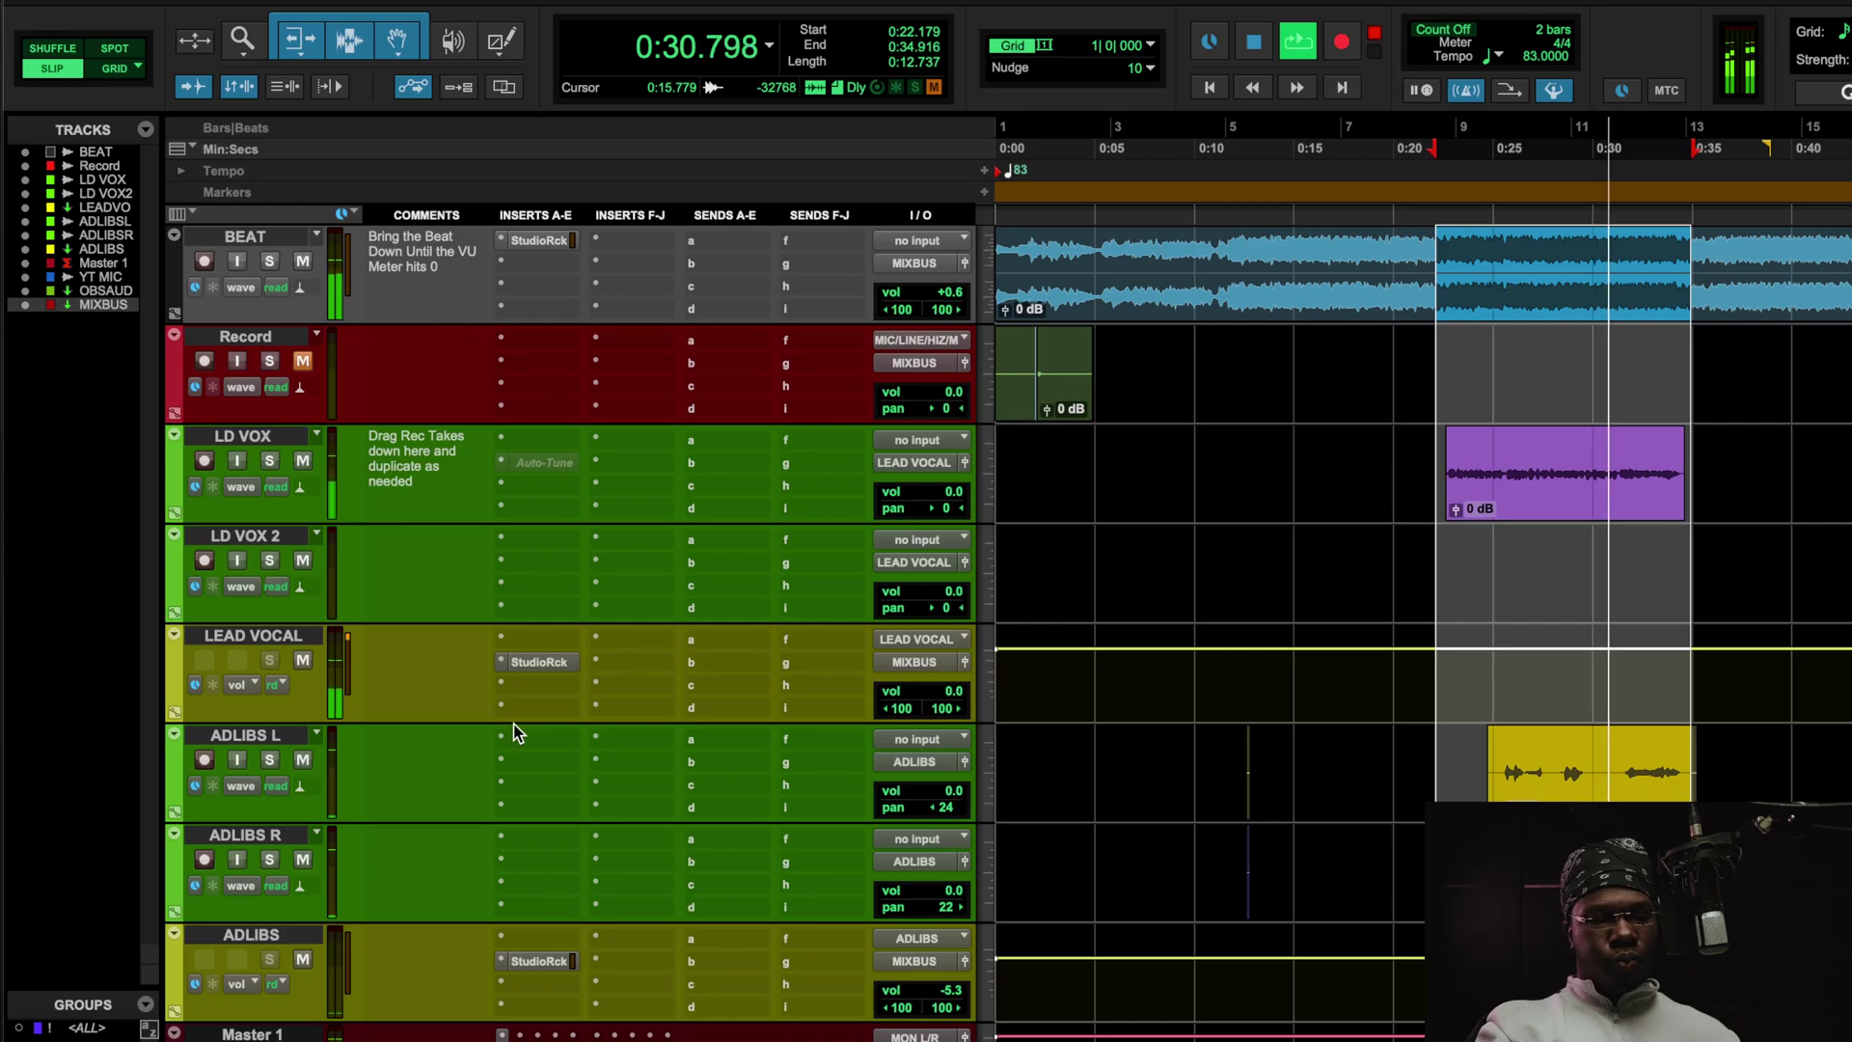
click(538, 961)
key(space)
click(303, 261)
click(521, 684)
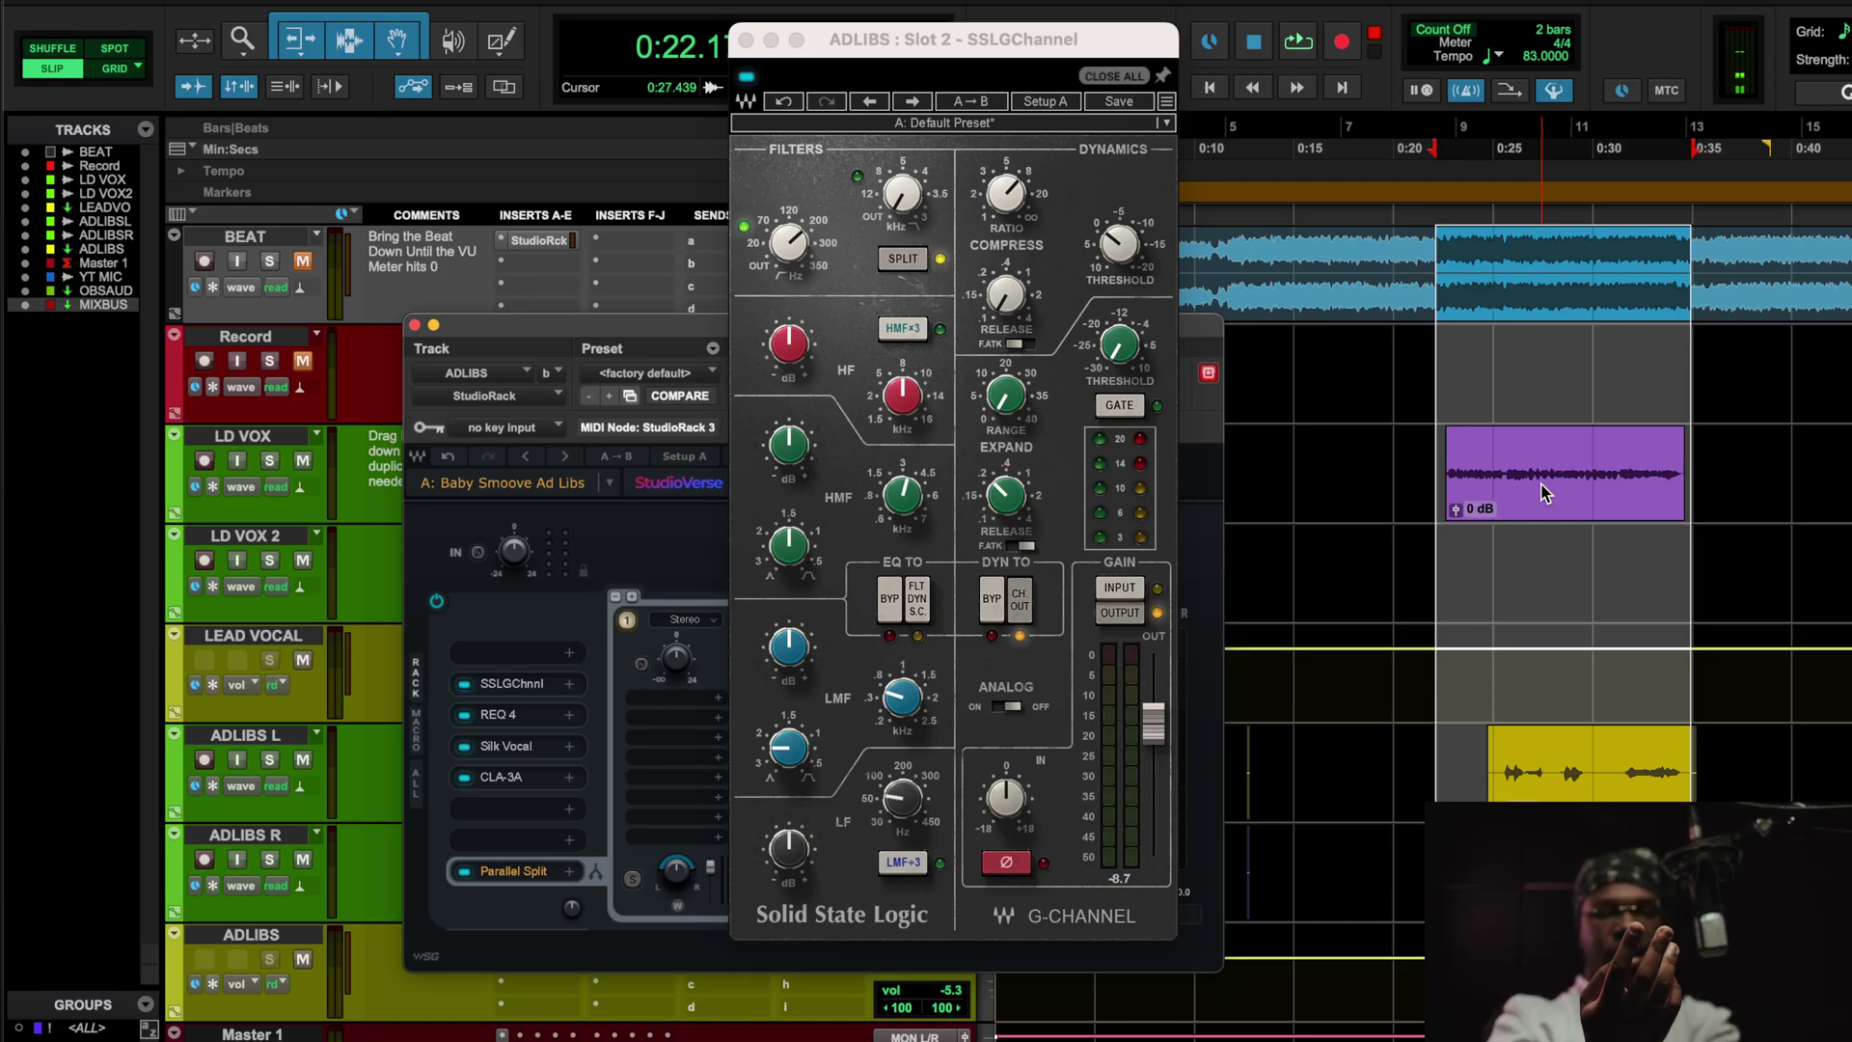
Examine REQ 4's low-cut and high-cut bands in the ad-libs chain and open Silk Vocal to view its settings
click(495, 716)
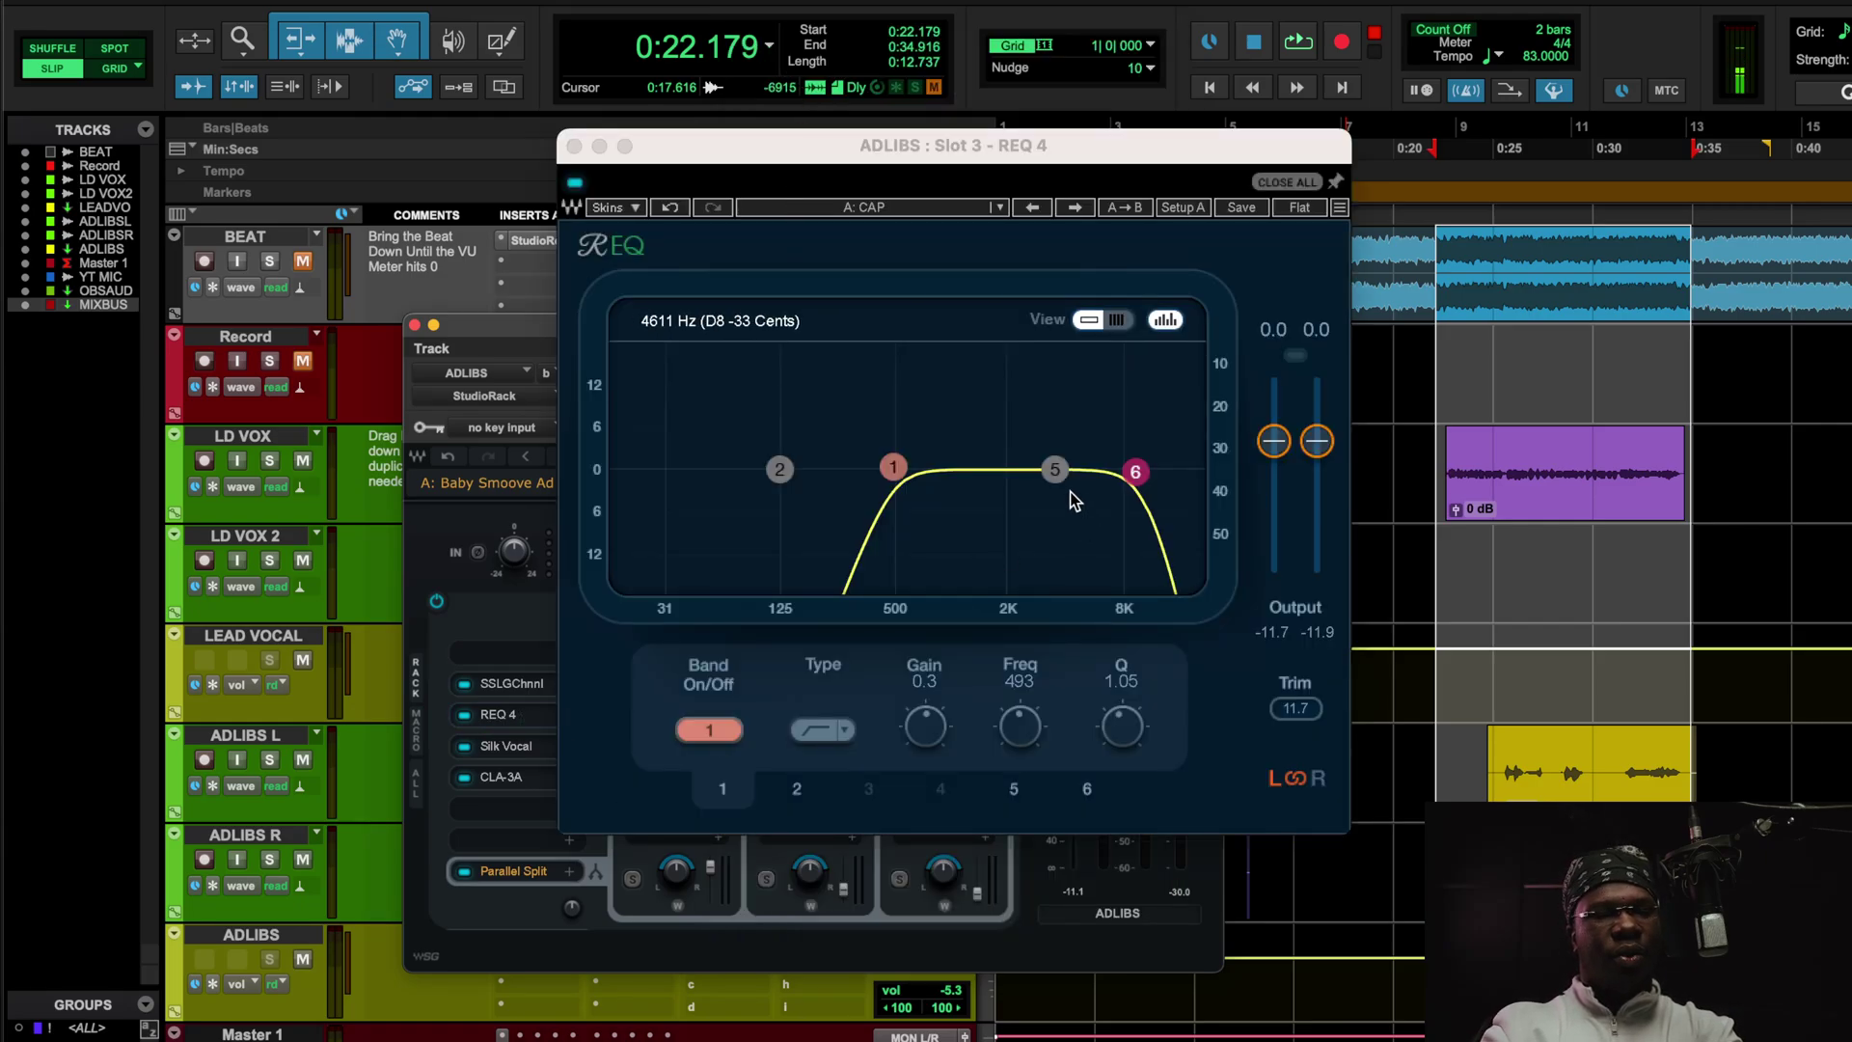
click(1135, 471)
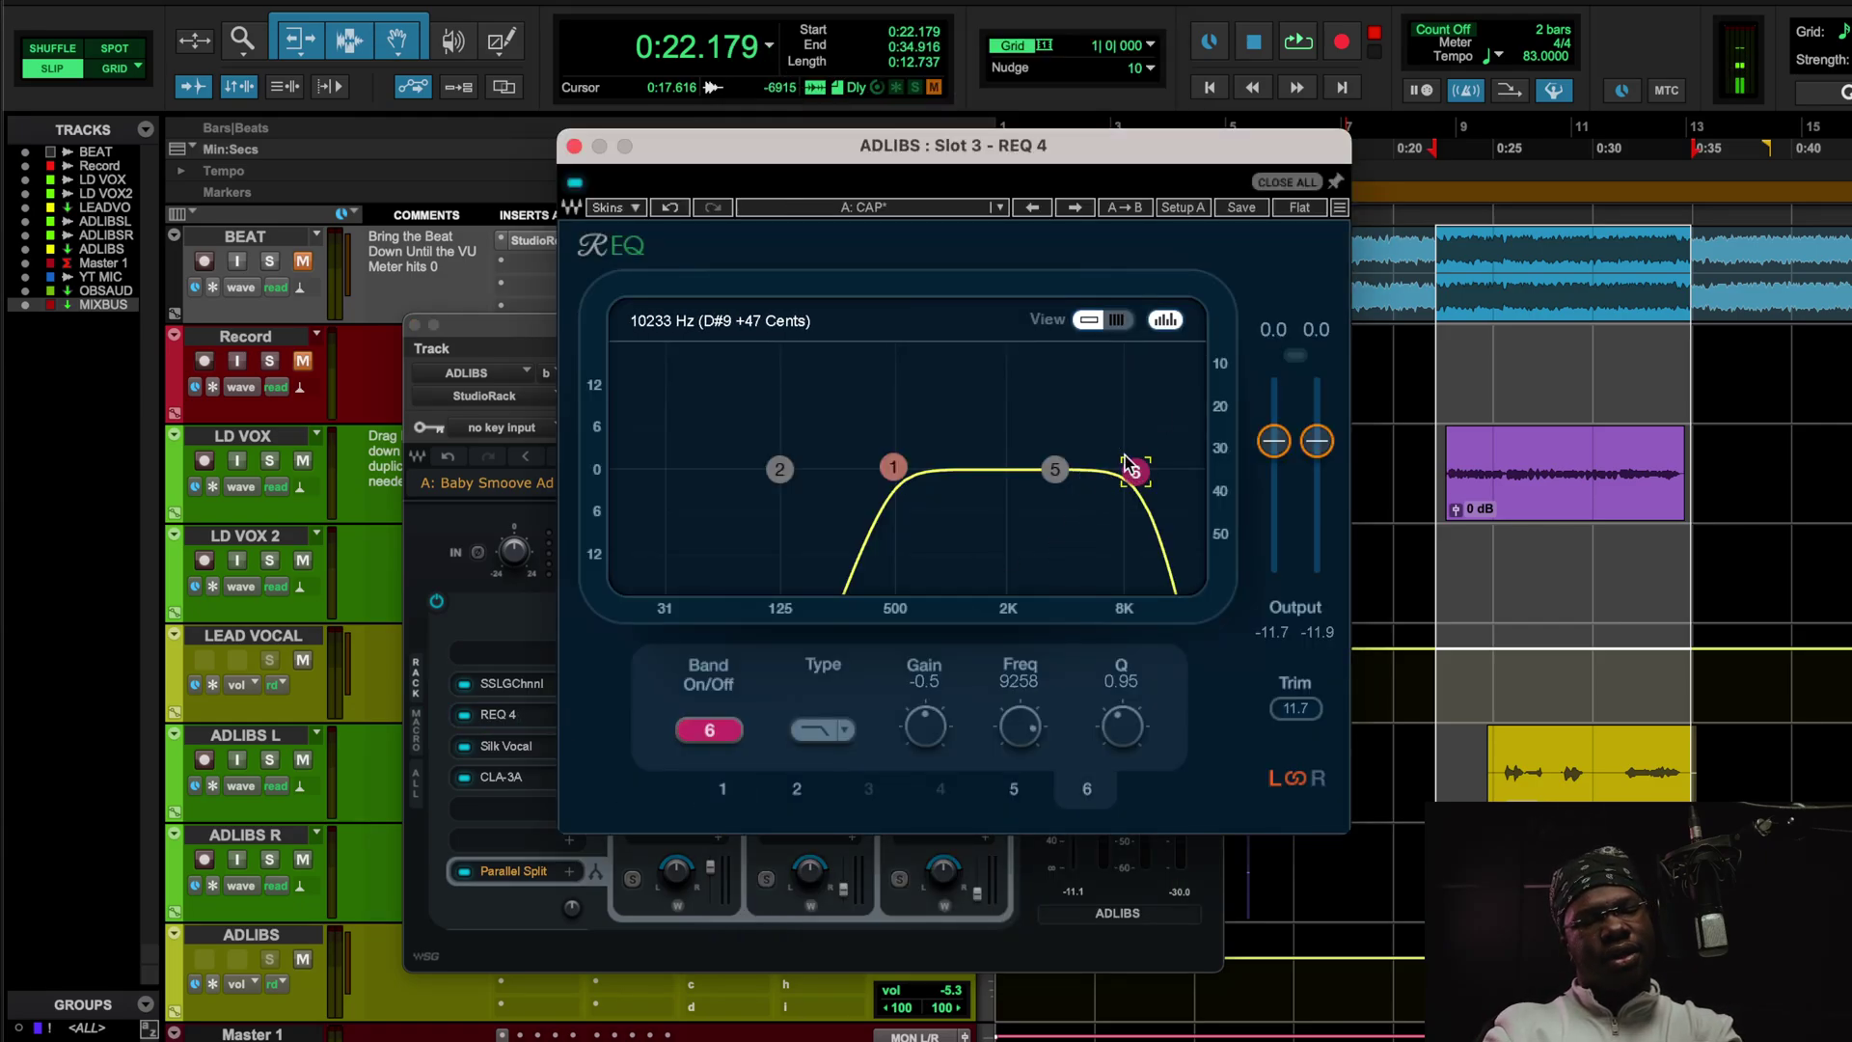
click(501, 747)
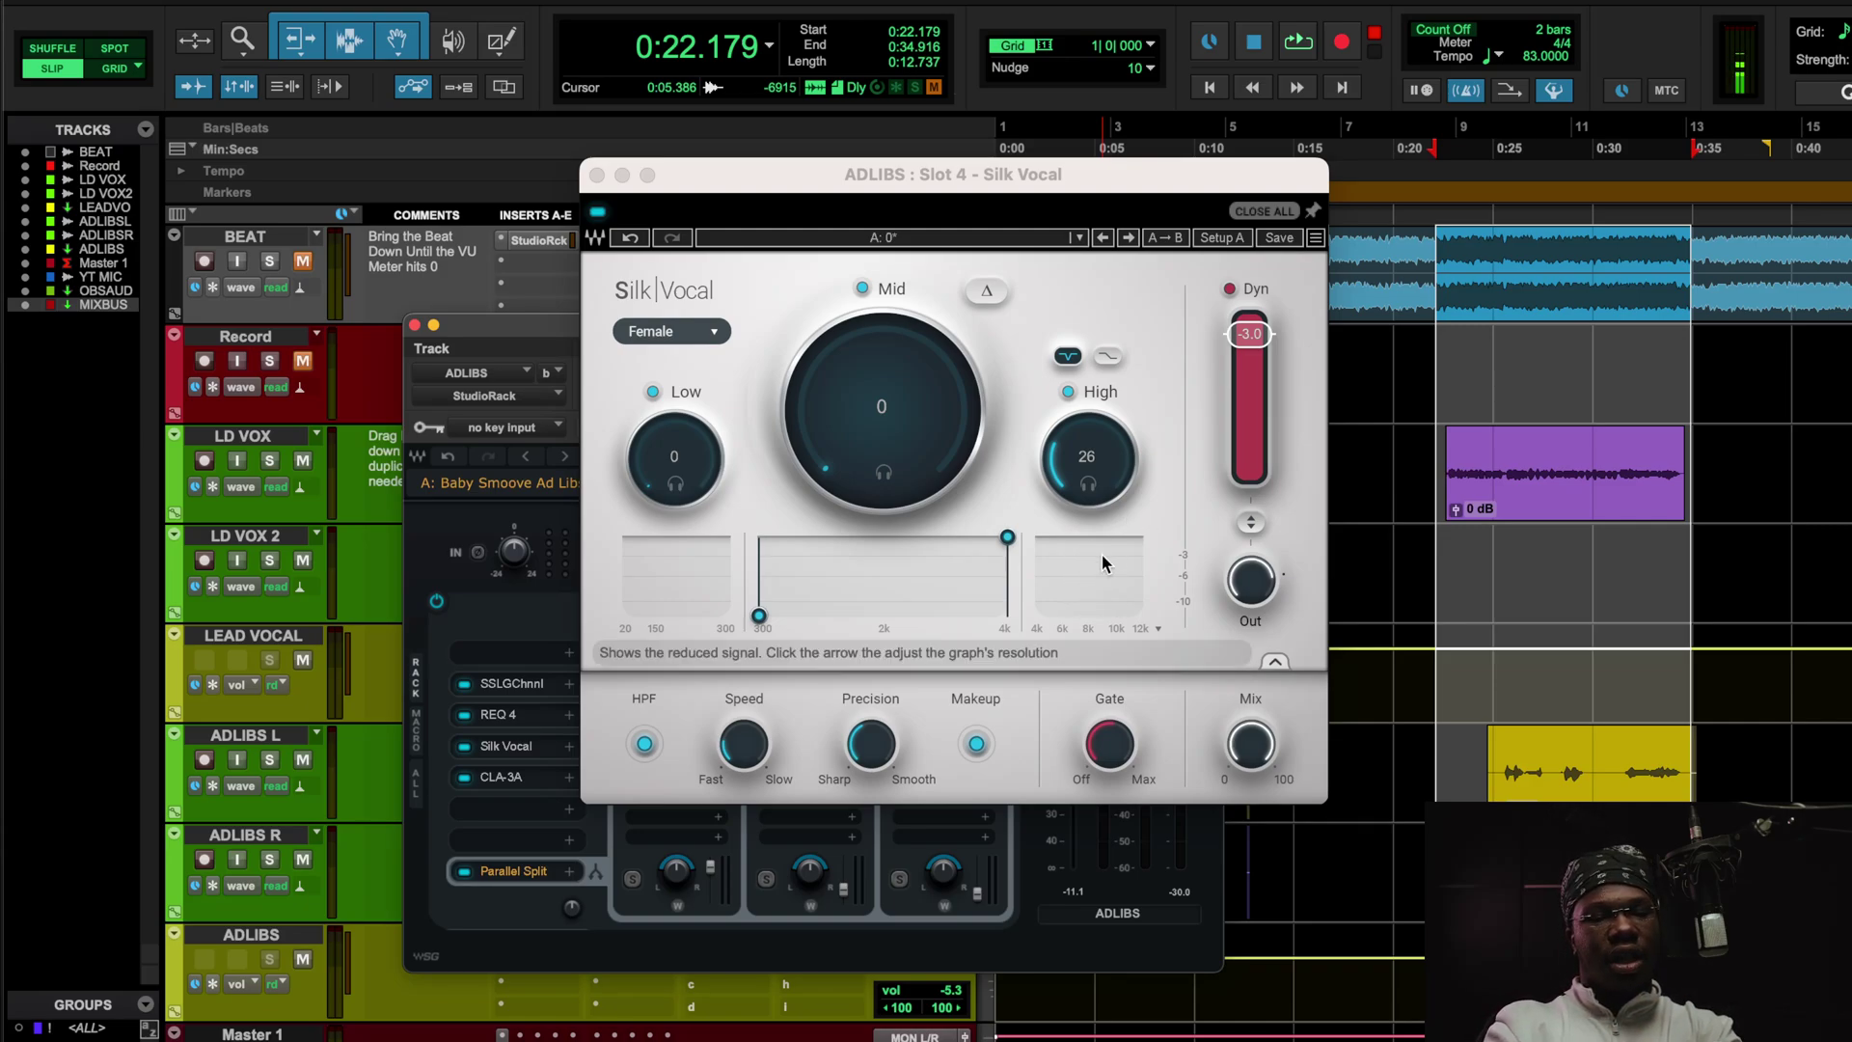
Play the looped ad-libs and raise the ADLIBS StudioRack output level to about -8.9 dB
key(space)
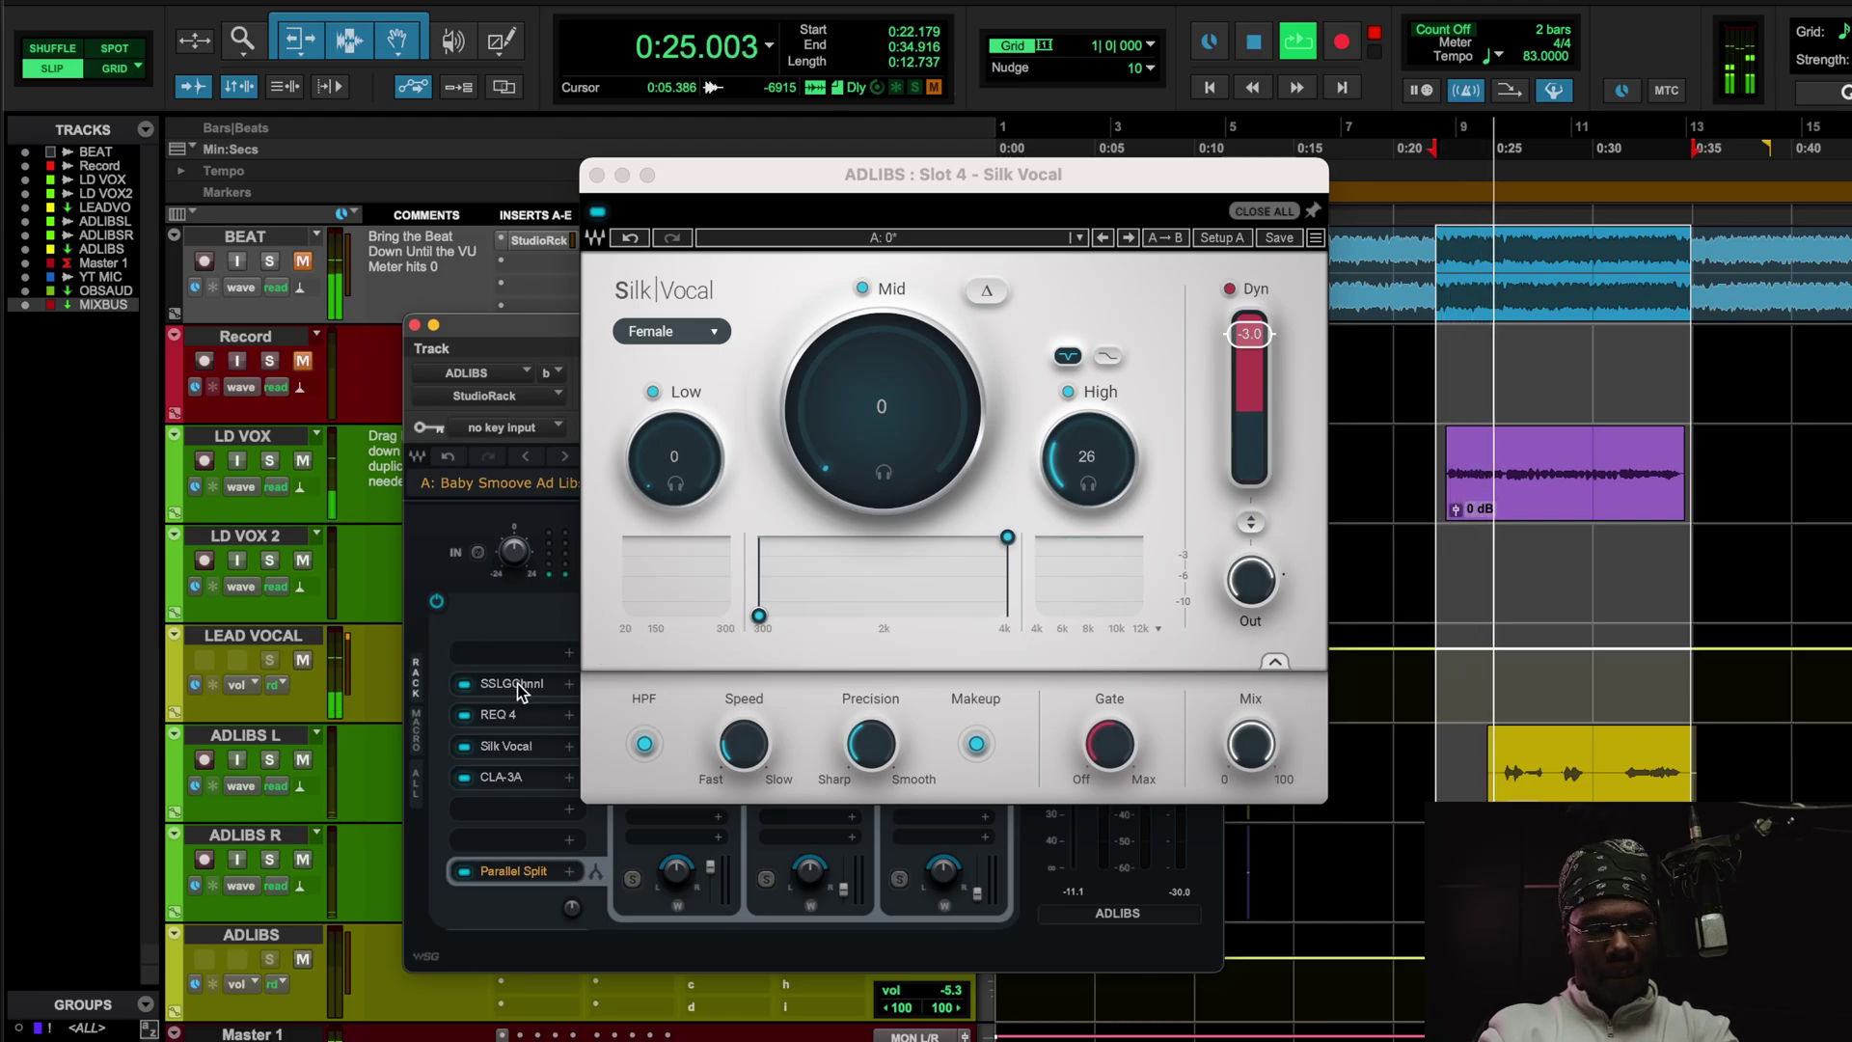
click(1109, 817)
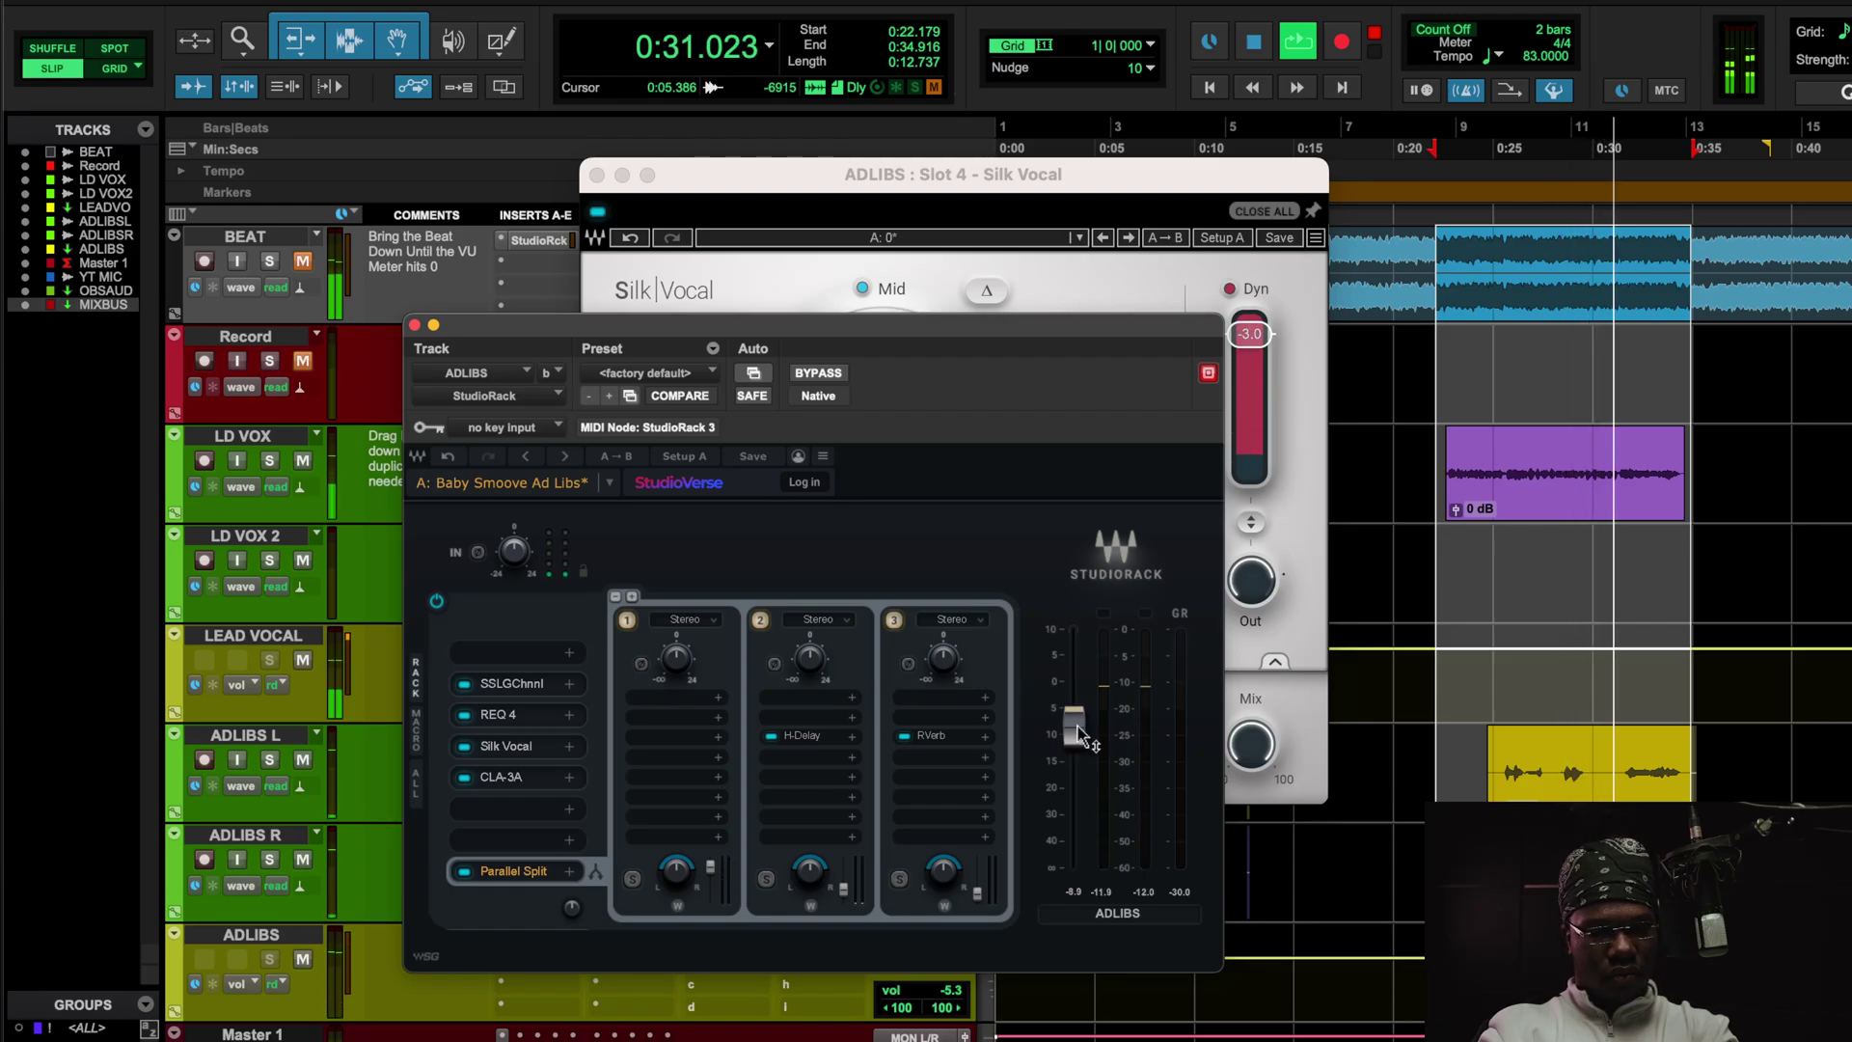
drag(1074, 731, 1080, 737)
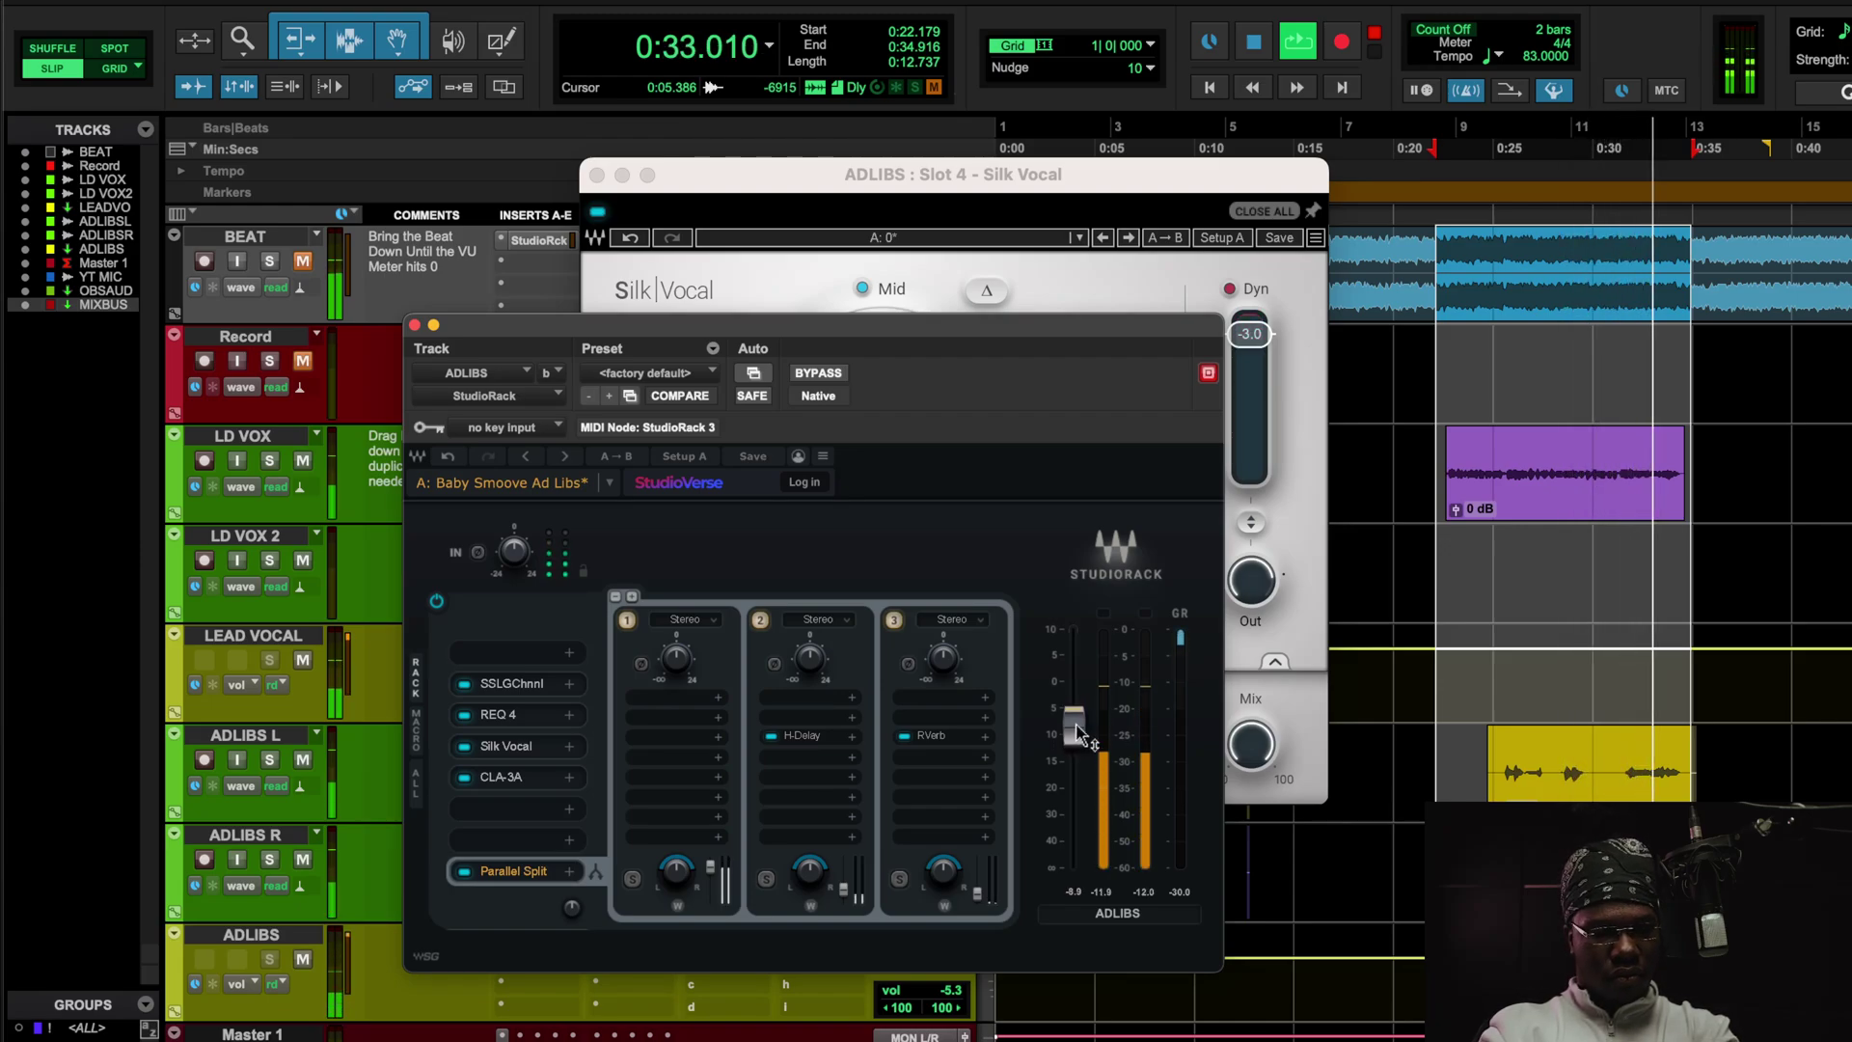
Place the playback start at 0:25.031 and examine CLA-3A in the ad-libs chain during a short playback, closing the plugin
click(1495, 144)
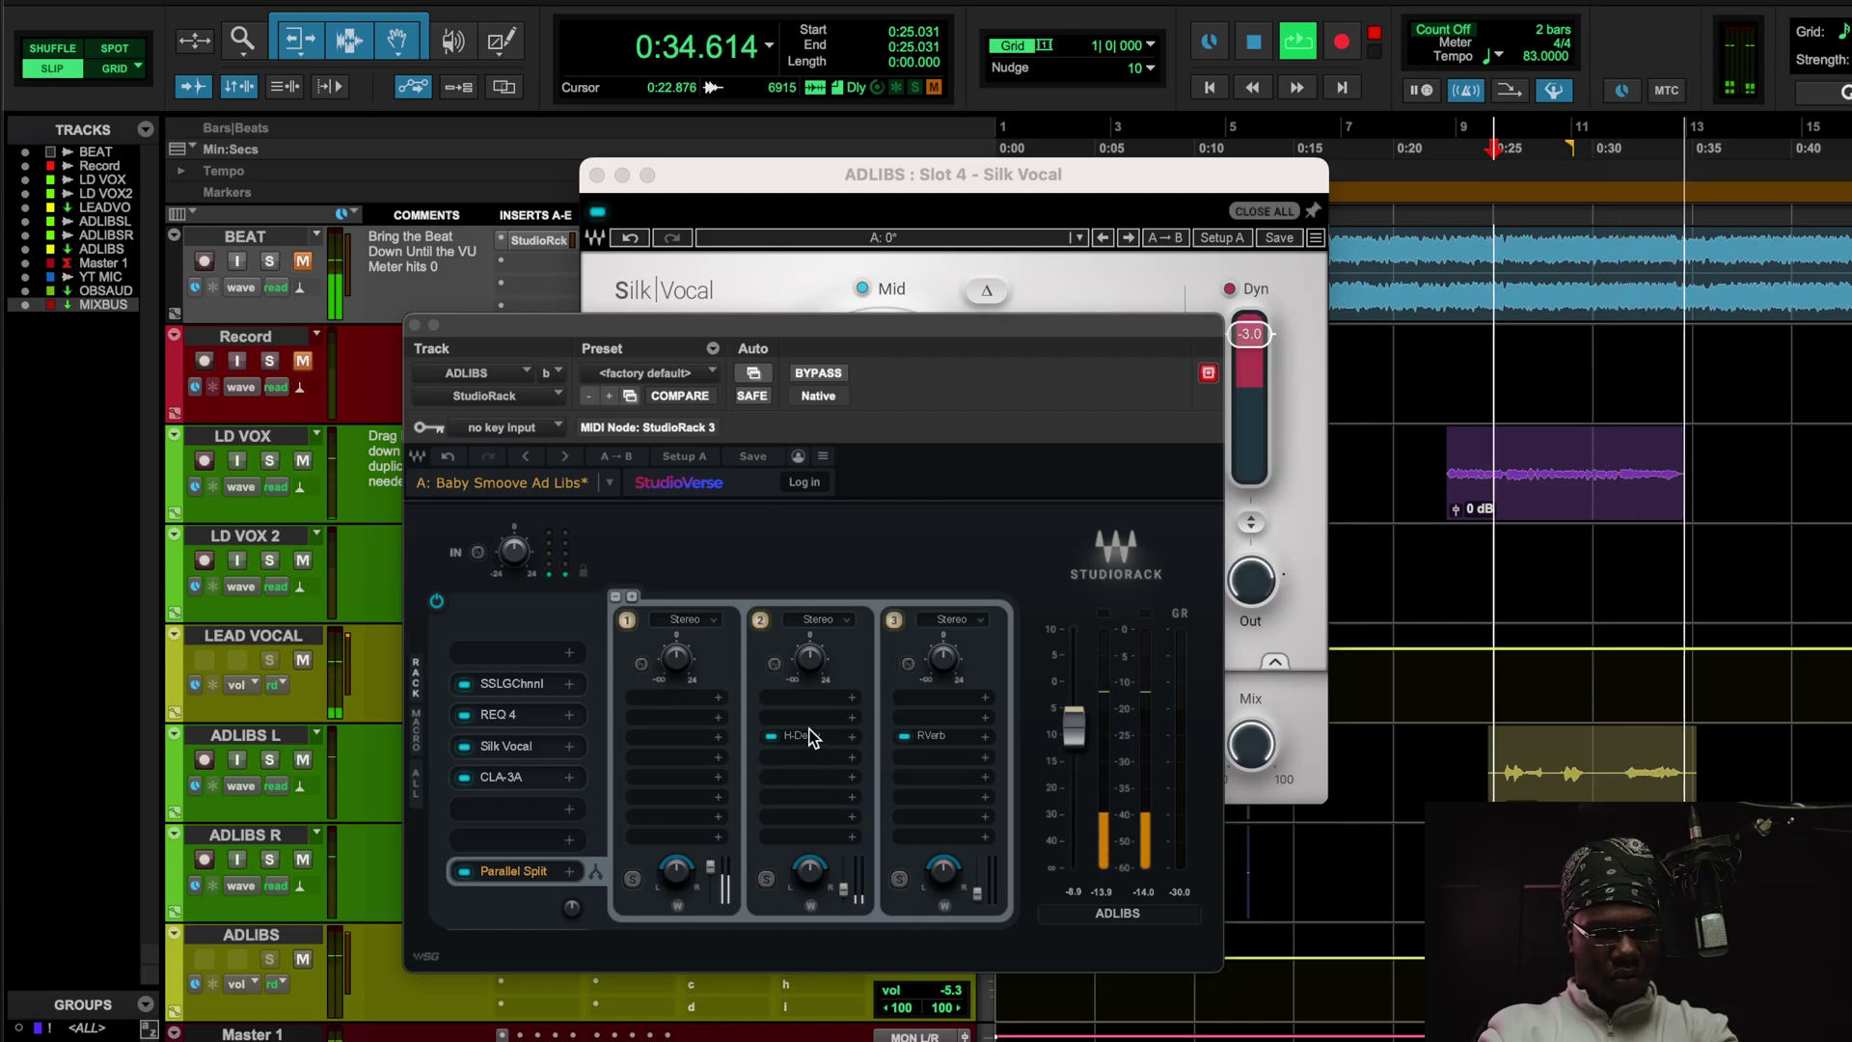
key(space)
click(512, 779)
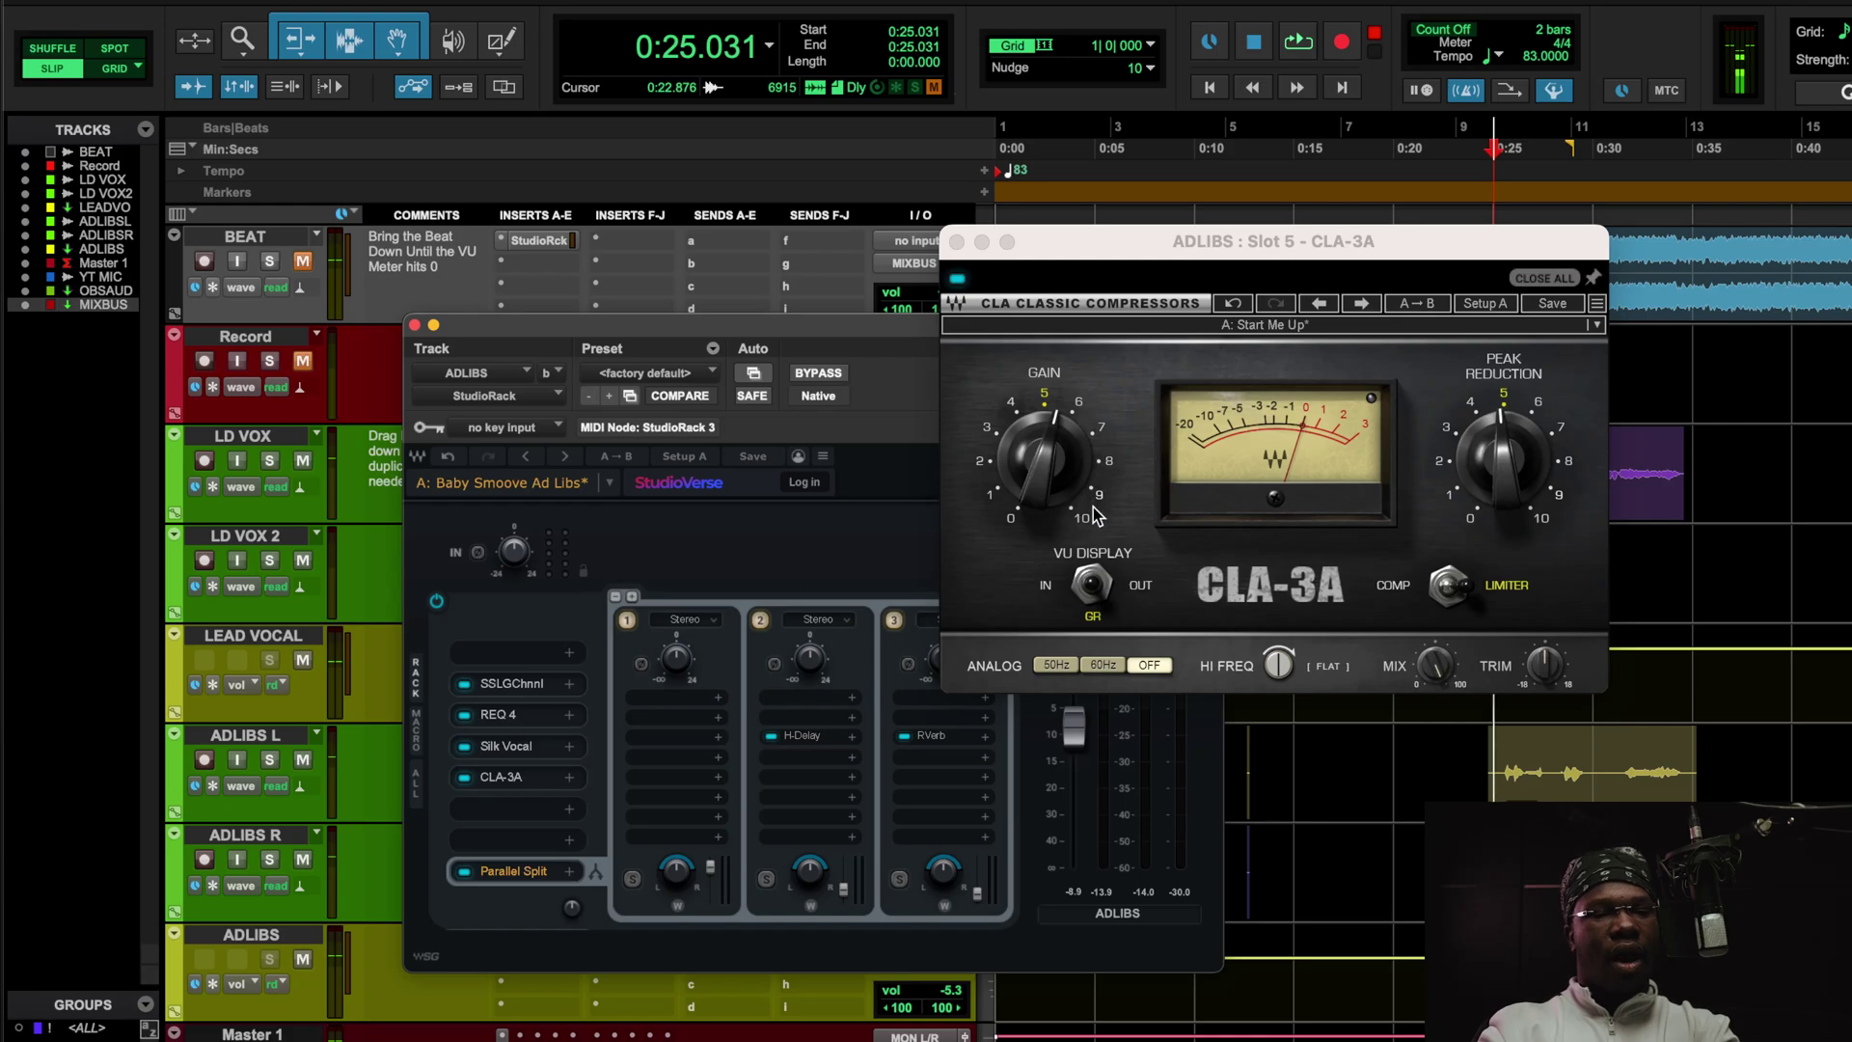
drag(1292, 243, 1007, 389)
key(space)
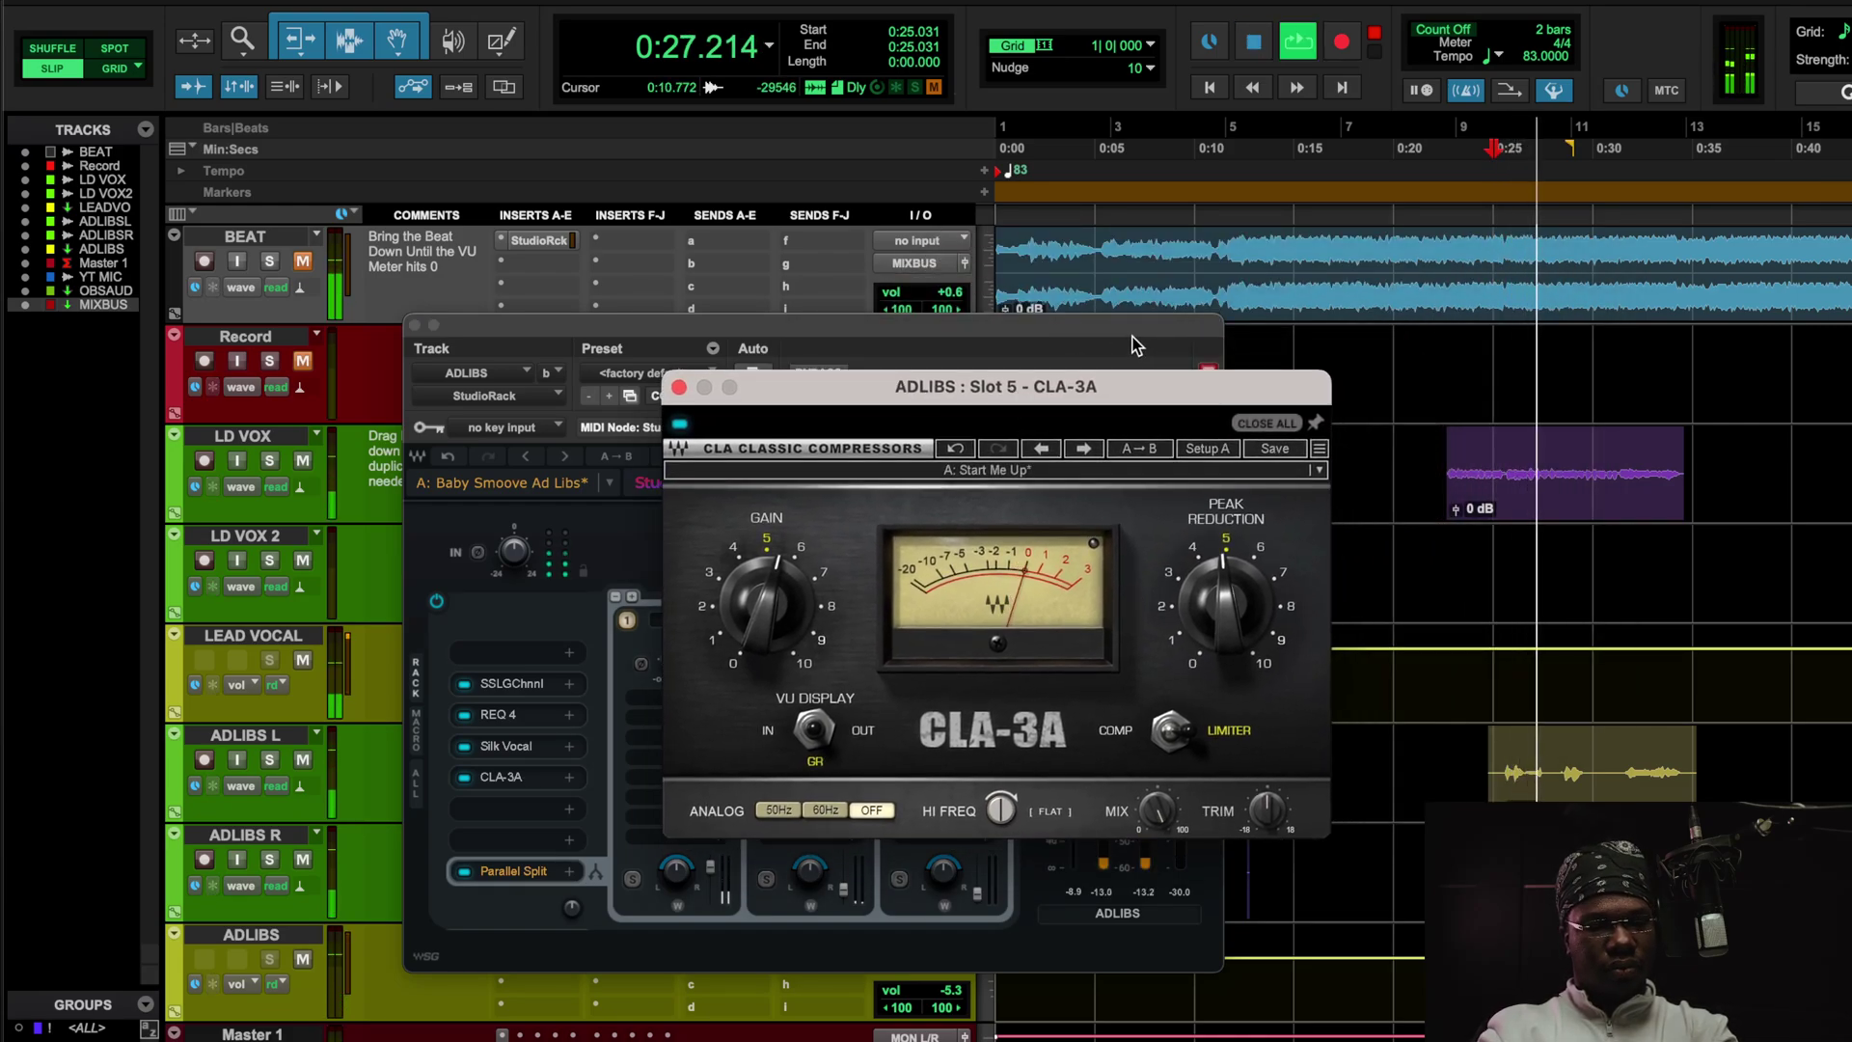
key(space)
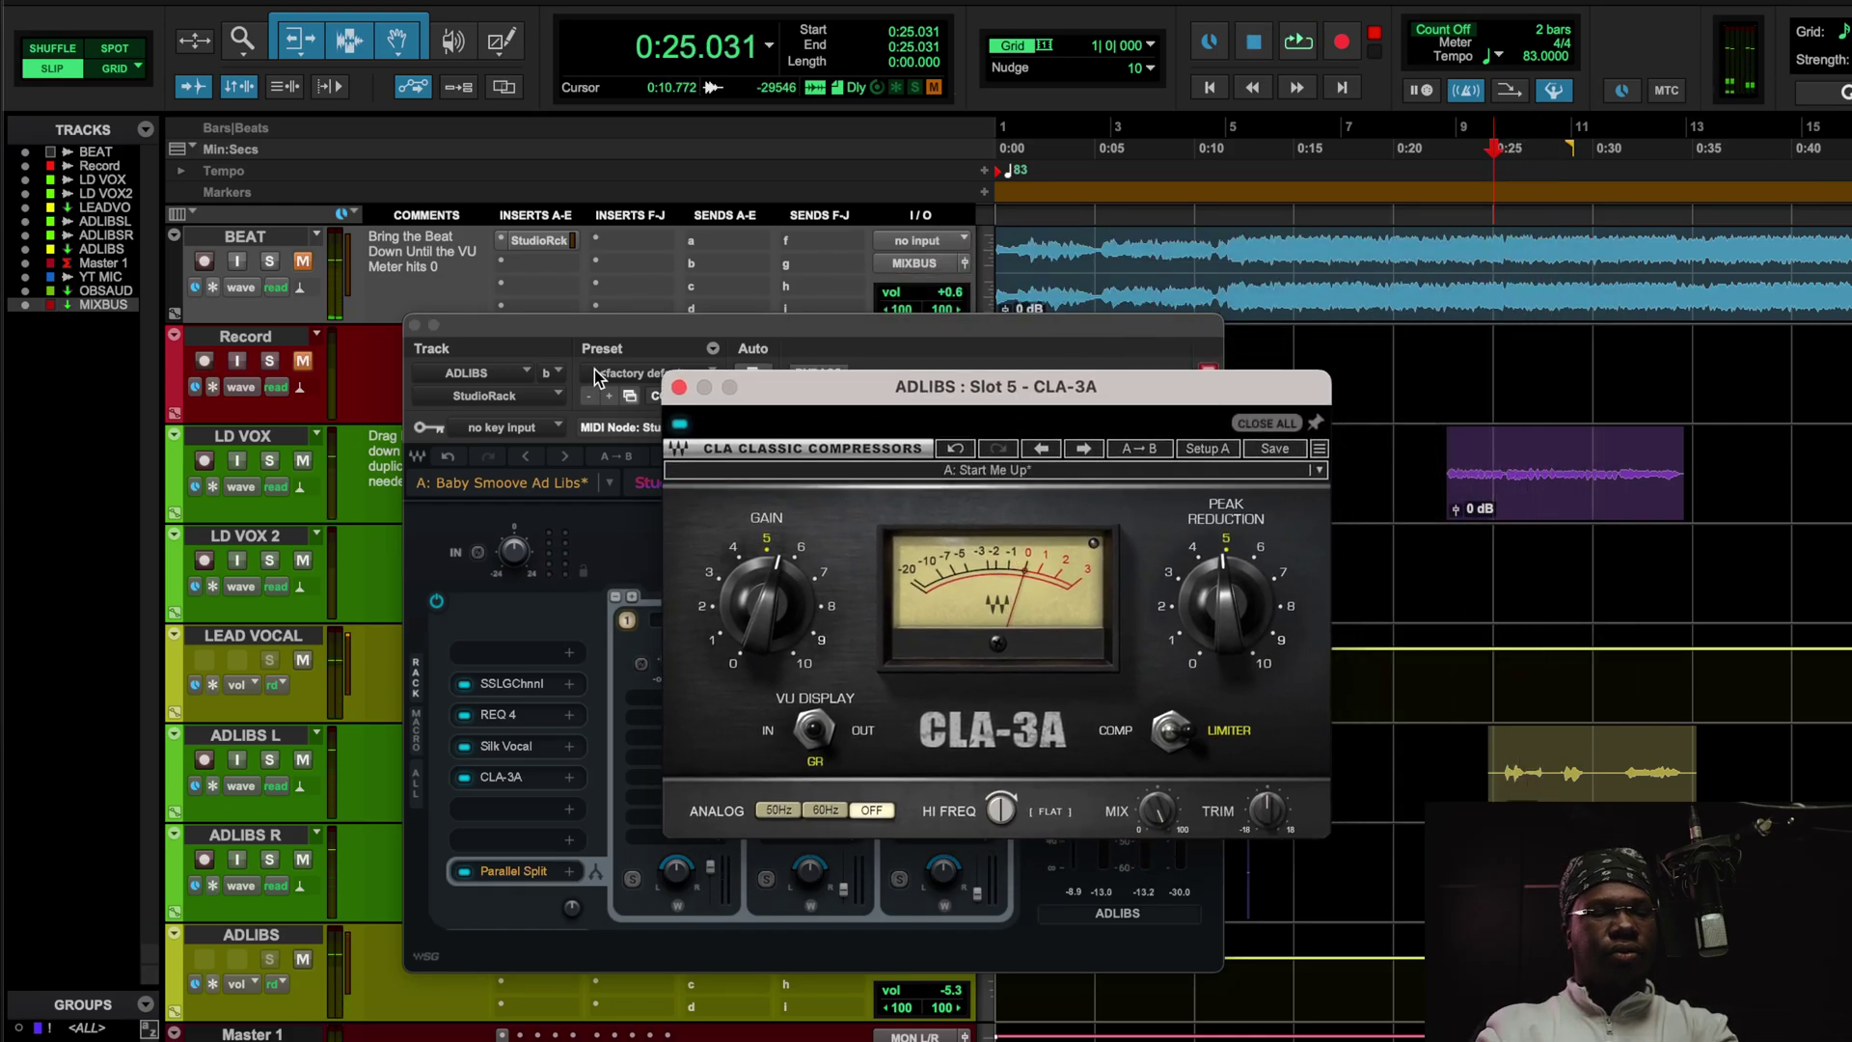
click(679, 387)
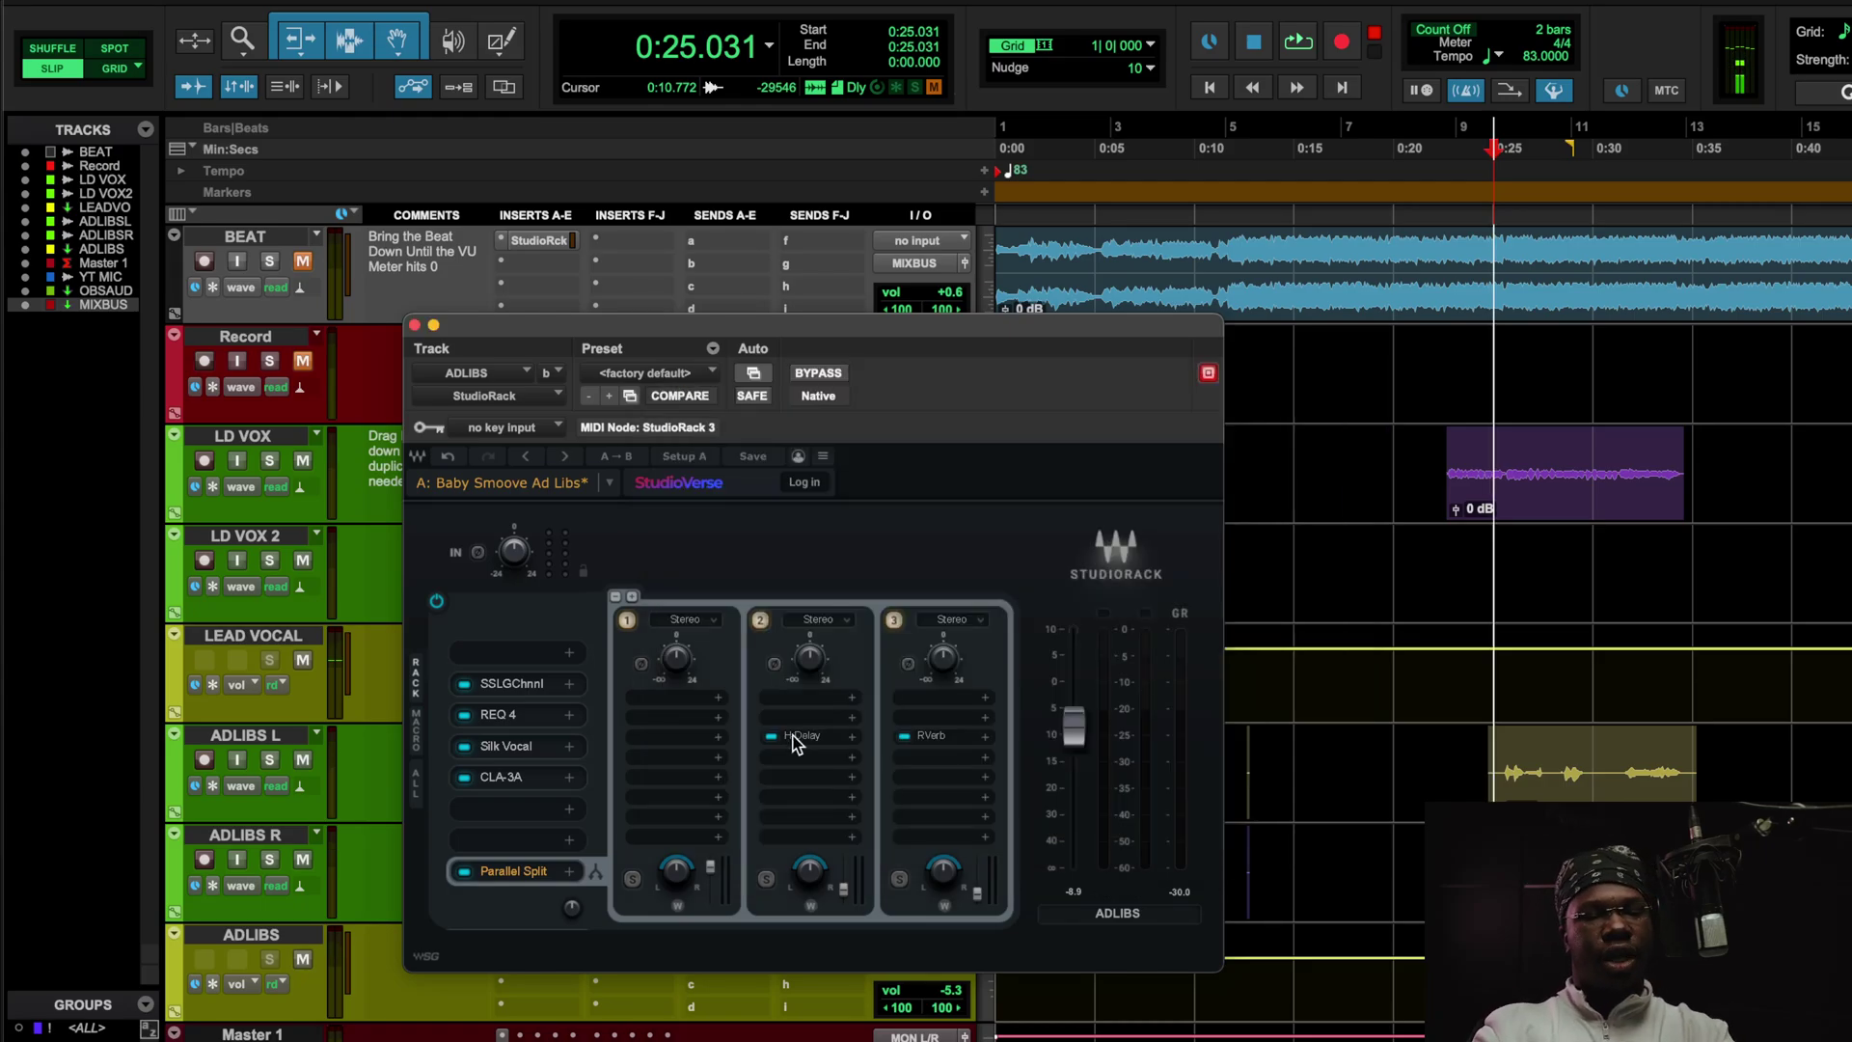
Examine H-Delay in the second ad-libs split and RVerb in the third, and reselect the loop range from 0:22.116 to 0:35.043
click(794, 738)
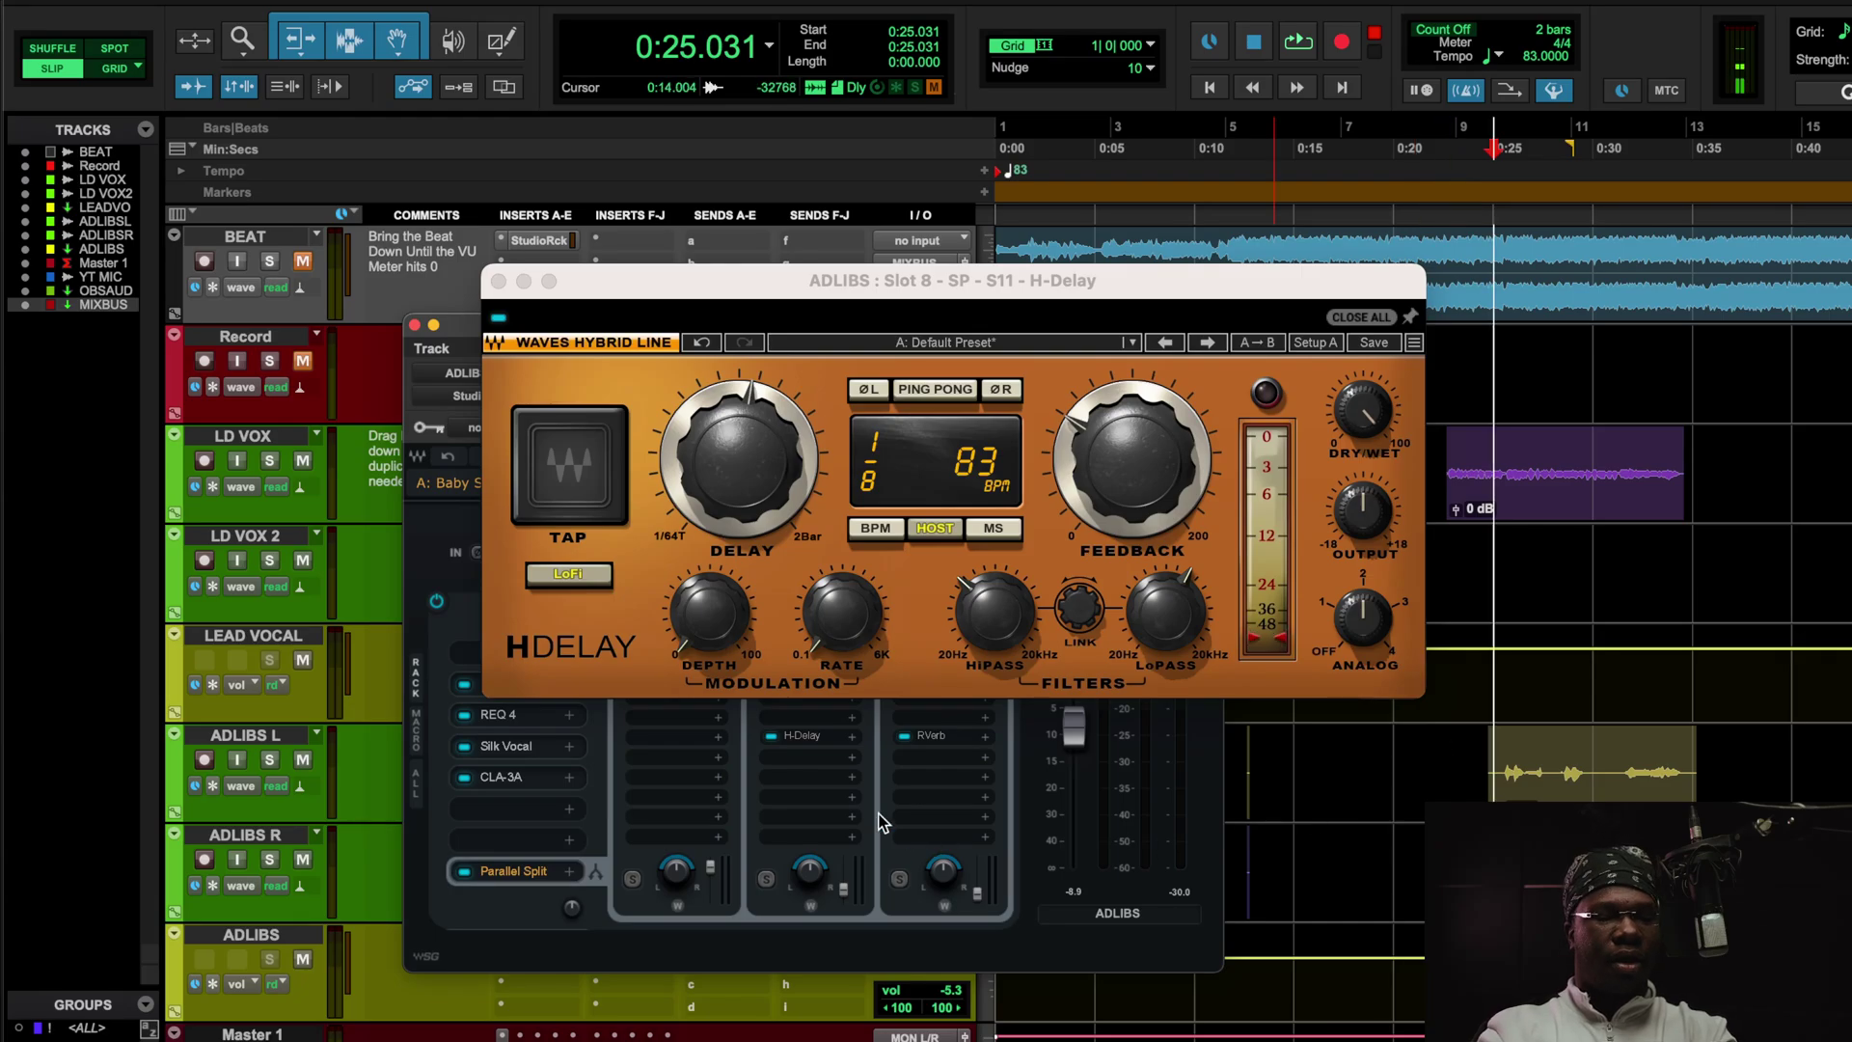
click(813, 738)
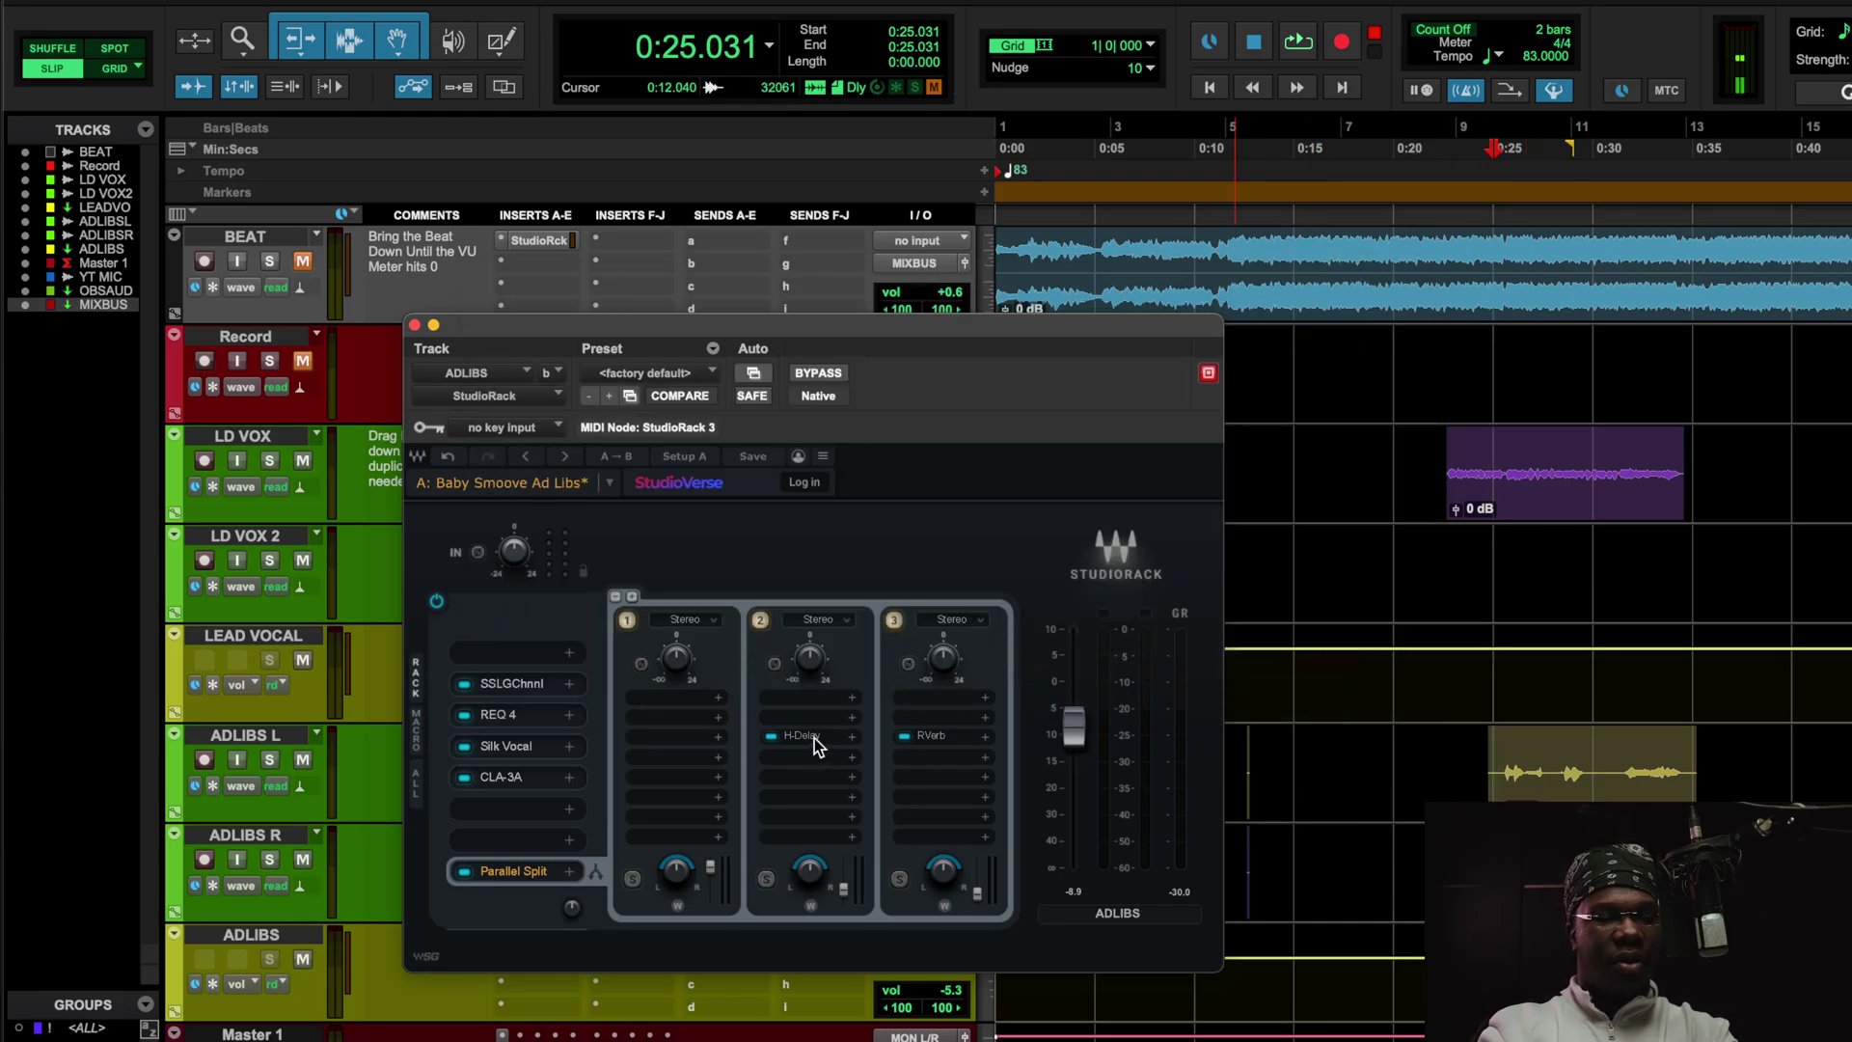
click(929, 733)
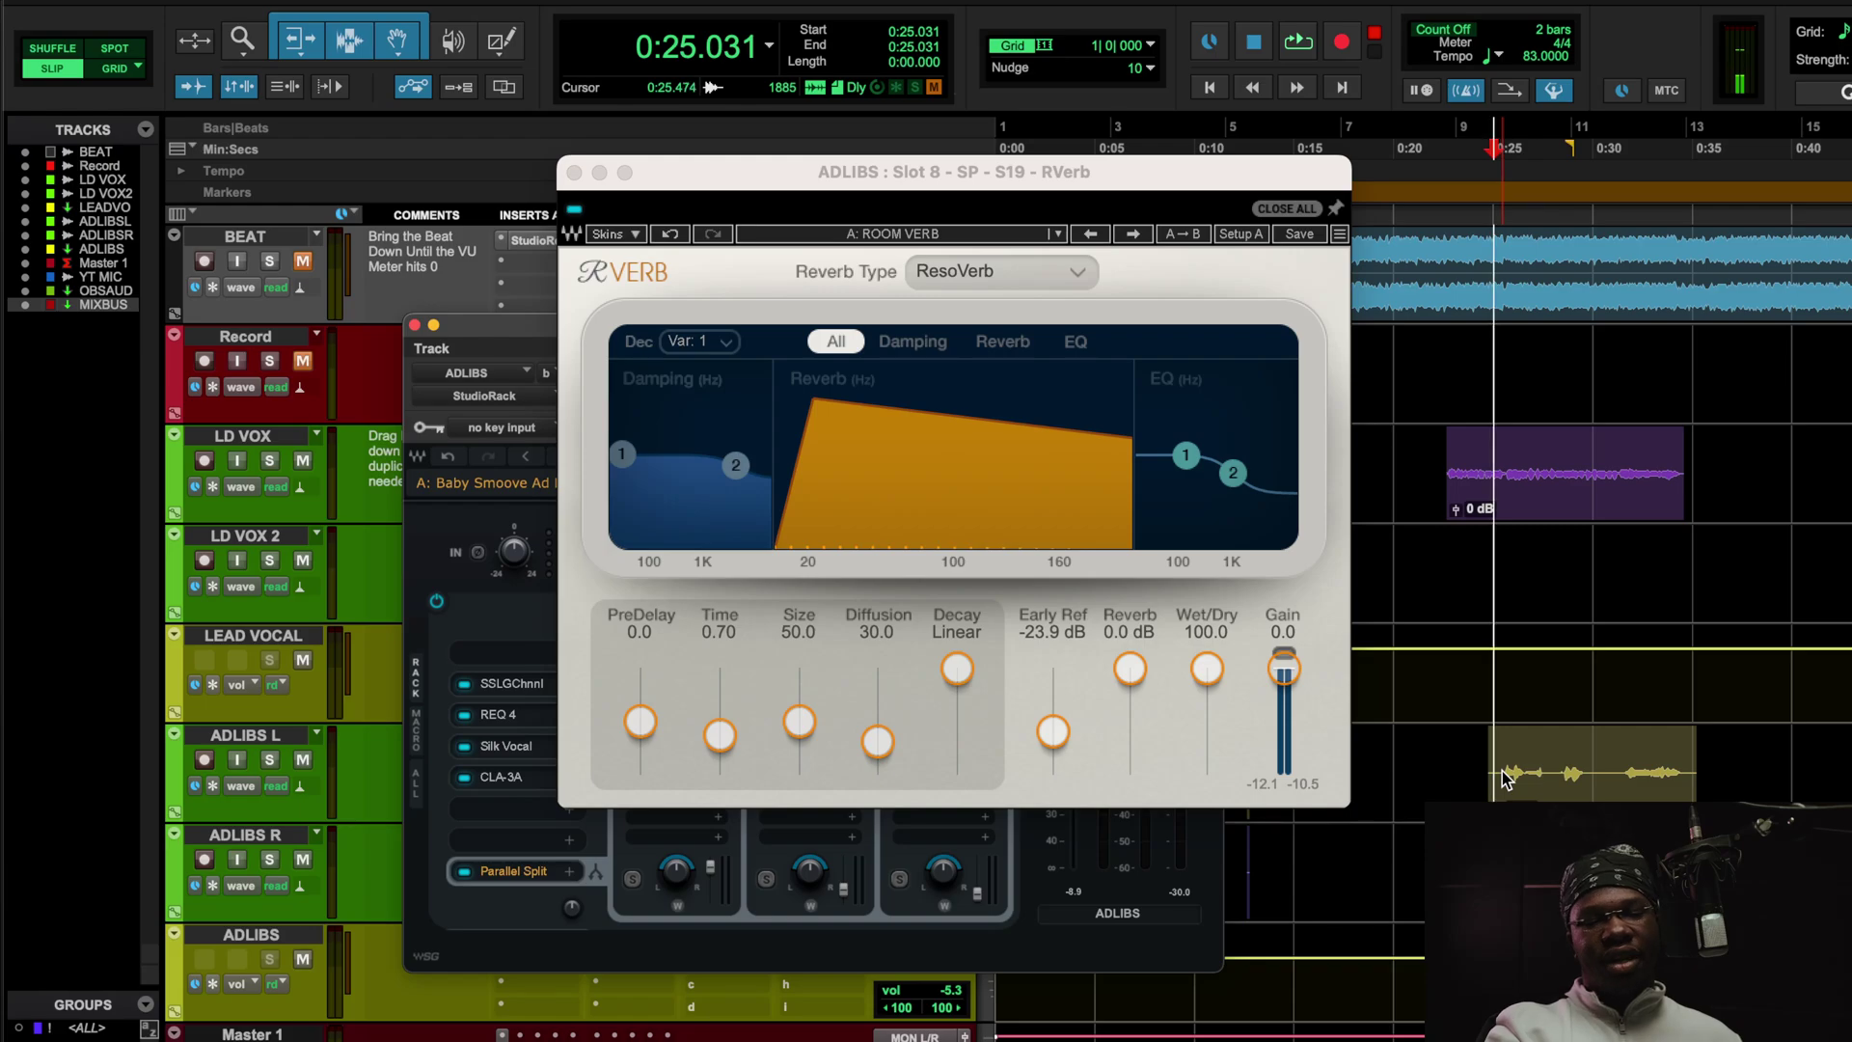
drag(1434, 182, 1692, 181)
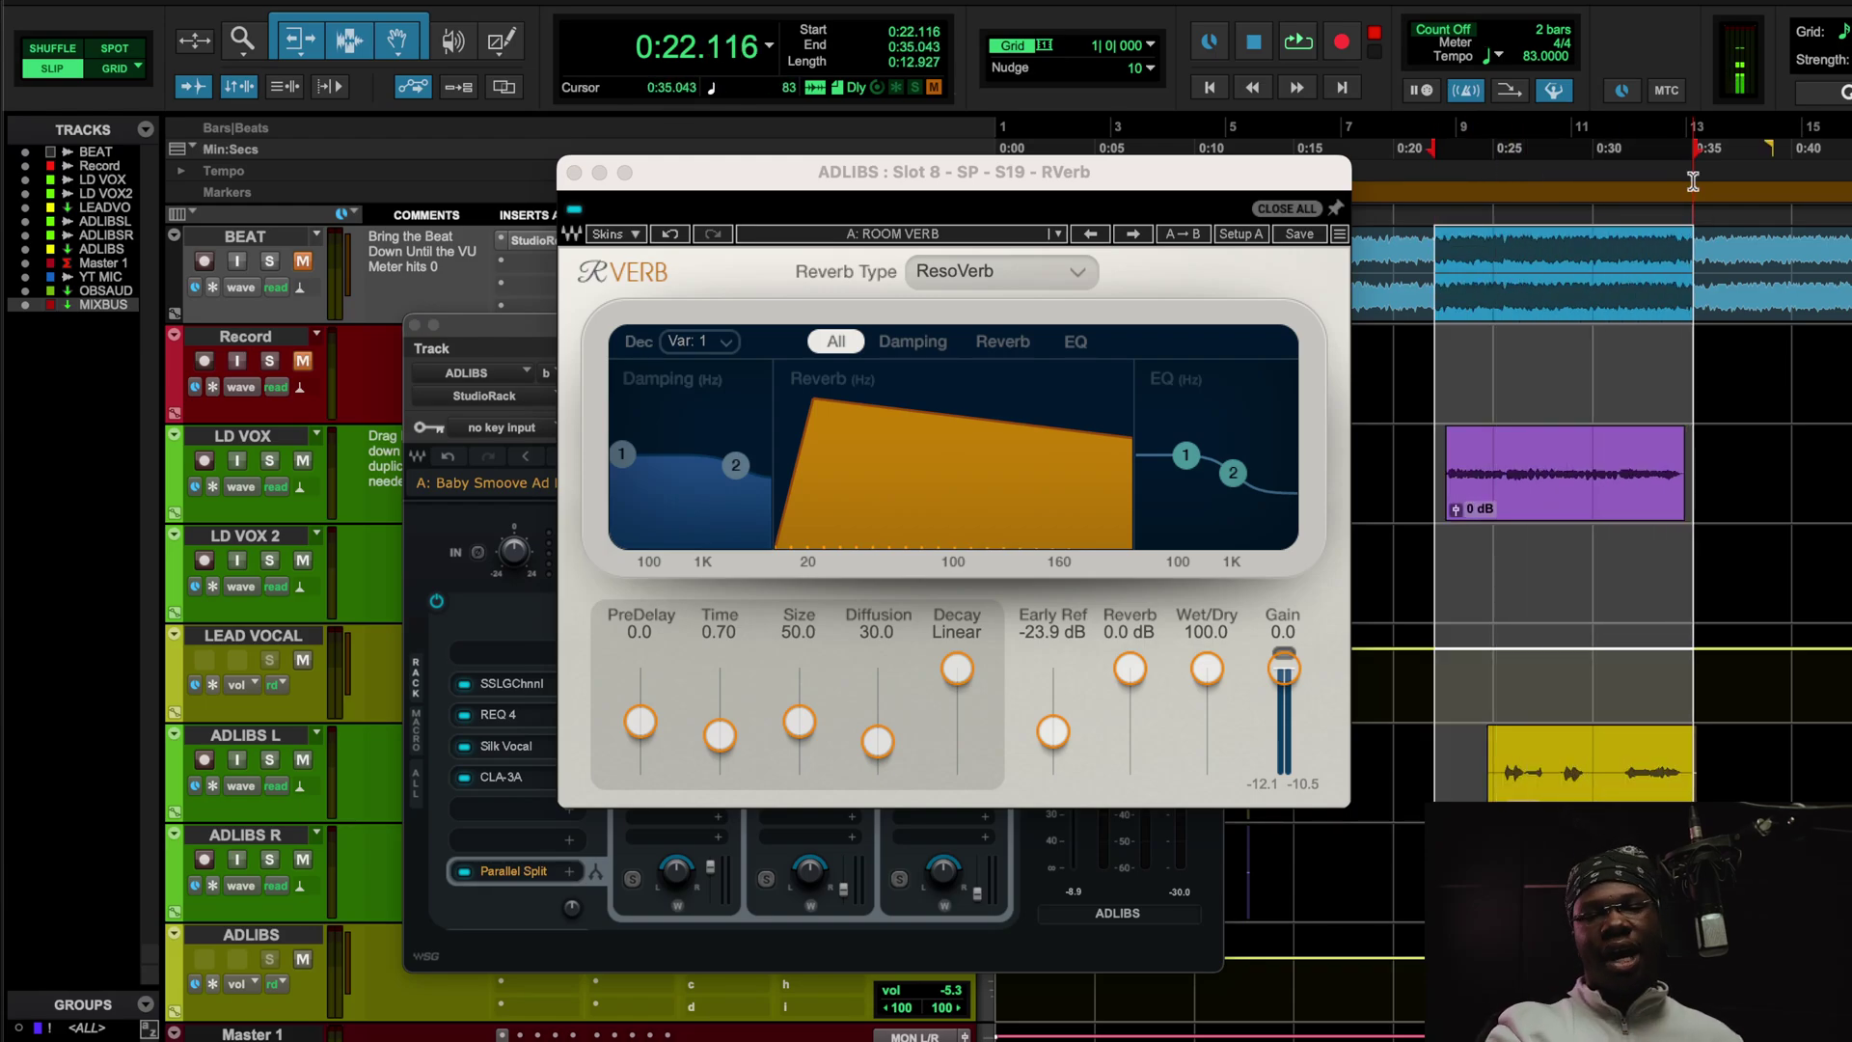